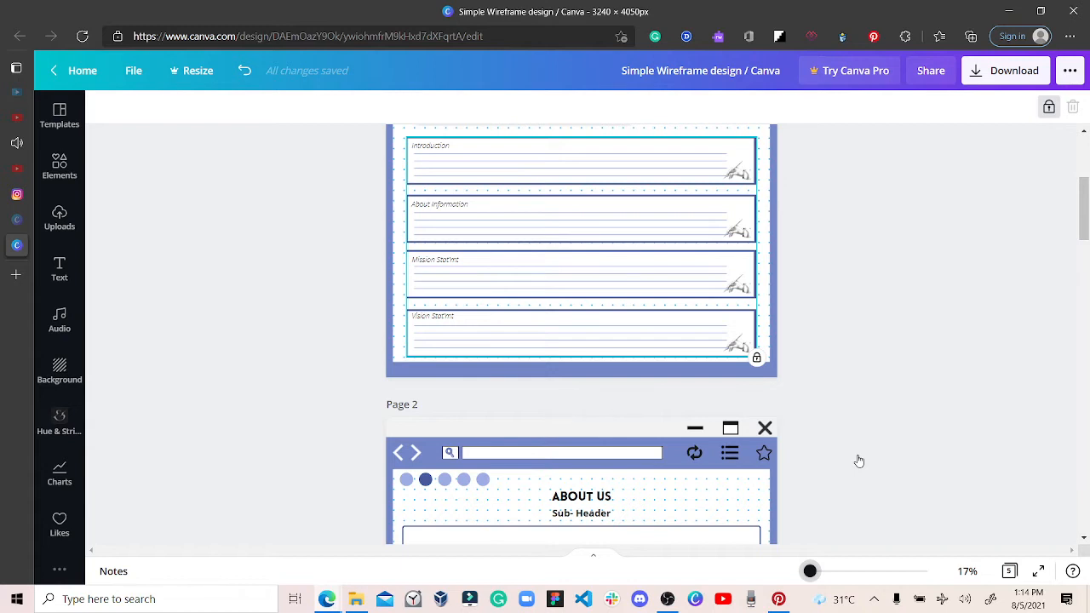
Step: Examine the page 1 wireframe, from the browser bar and header down to the Introduction, About, Mission and Vision sections
scroll(865, 441, up, 1)
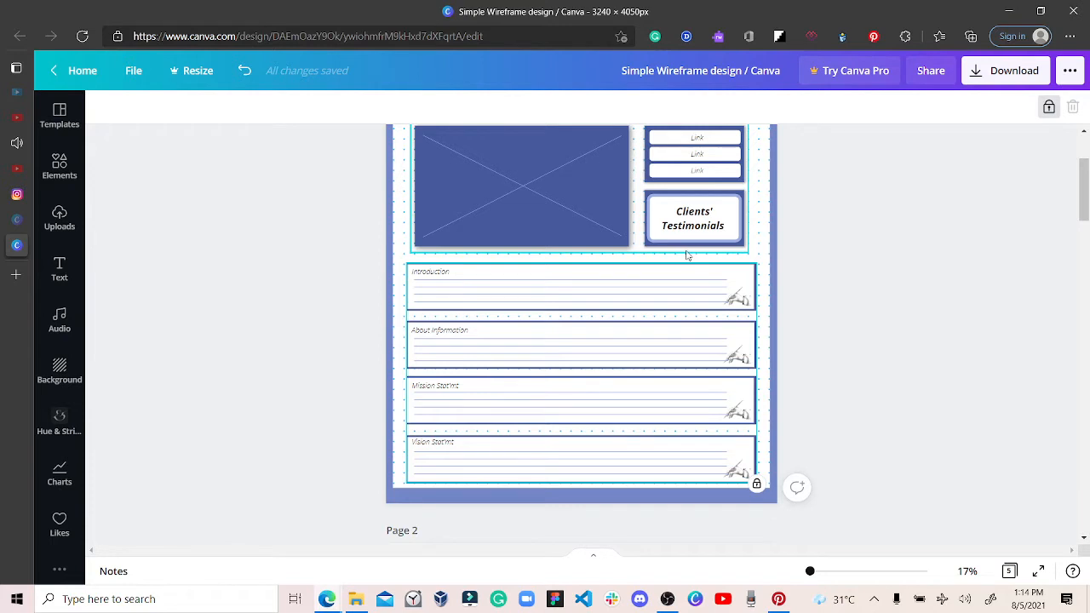
scroll(690, 250, up, 2)
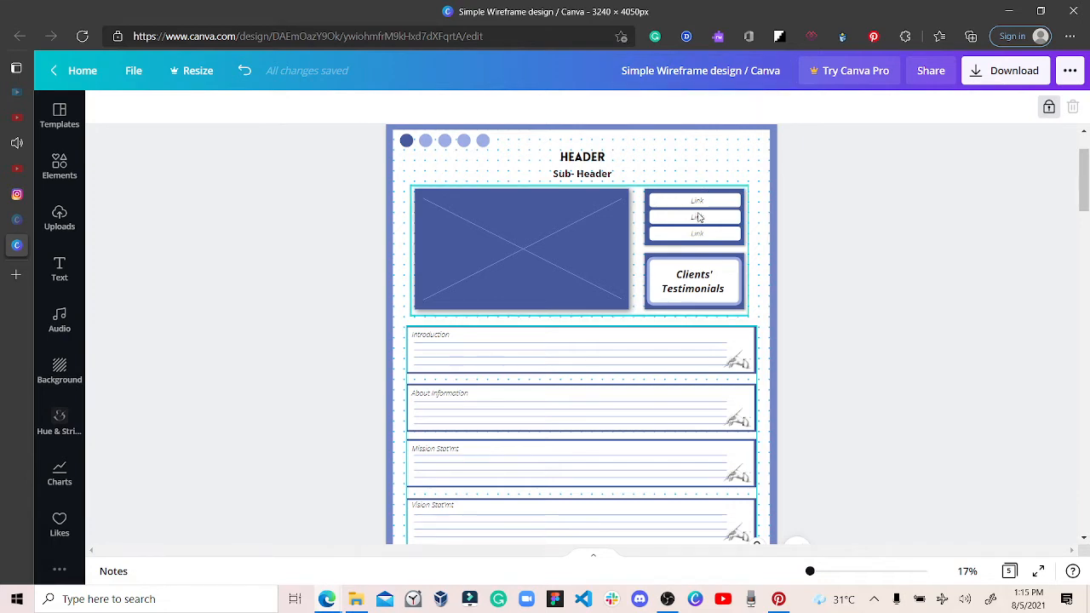
scroll(698, 218, up, 2)
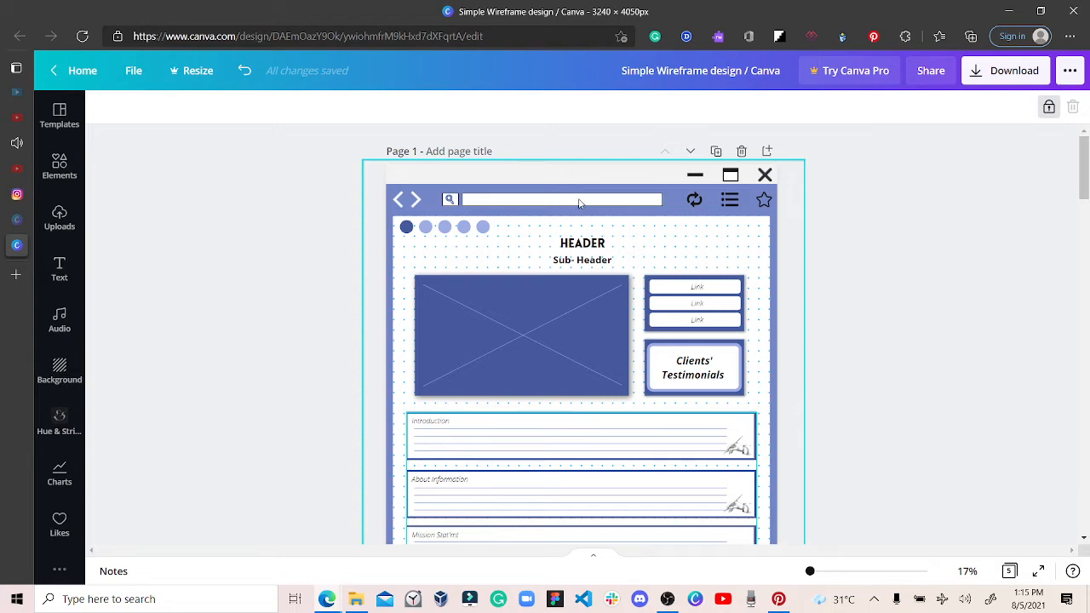
click(499, 294)
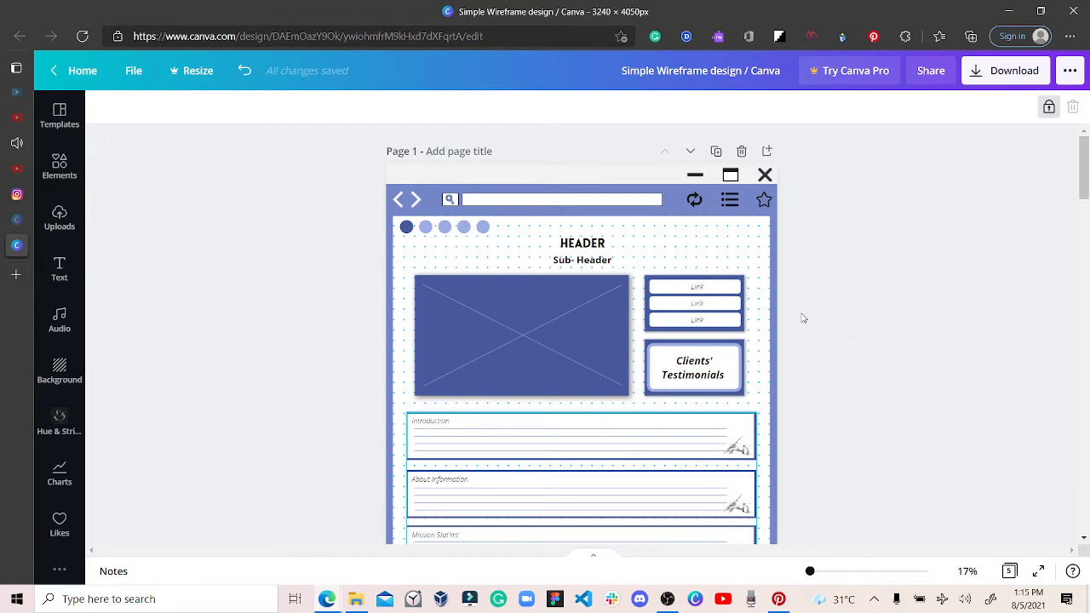
click(752, 259)
scroll(752, 258, down, 2)
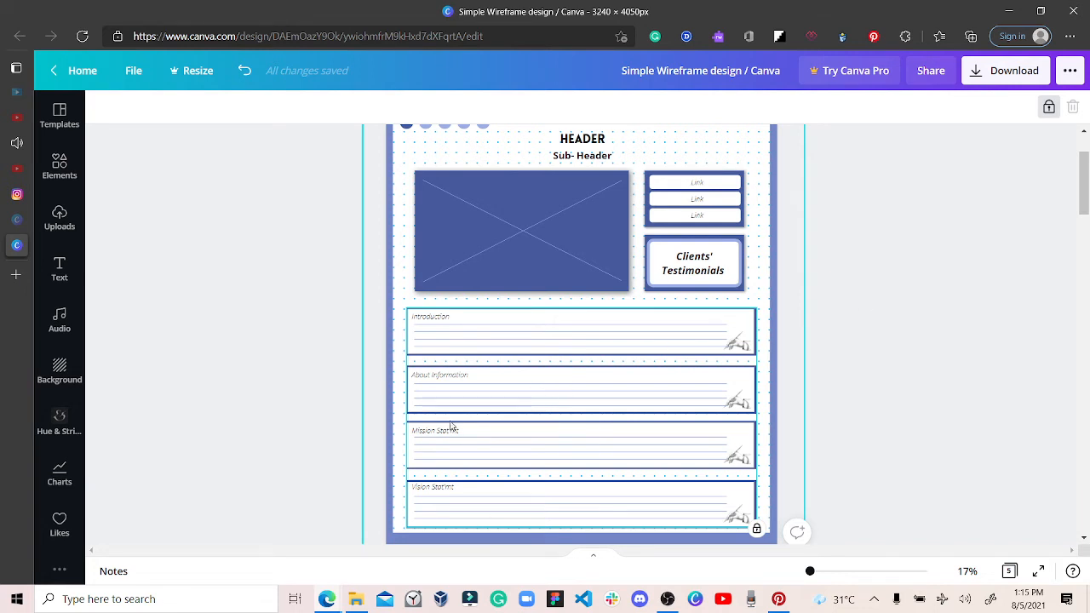
scroll(601, 297, up, 2)
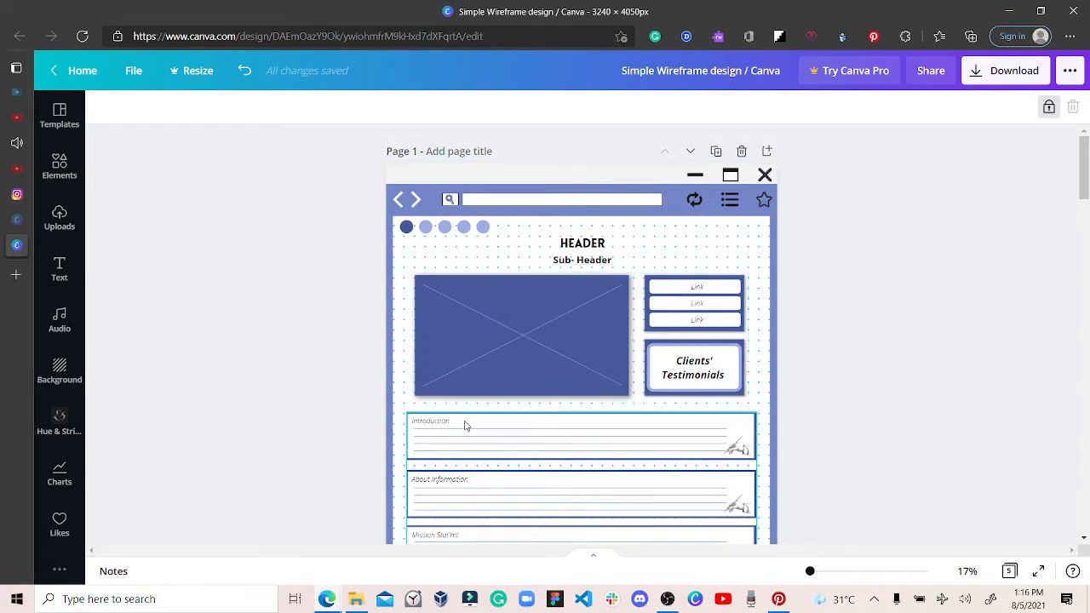
scroll(470, 421, down, 1)
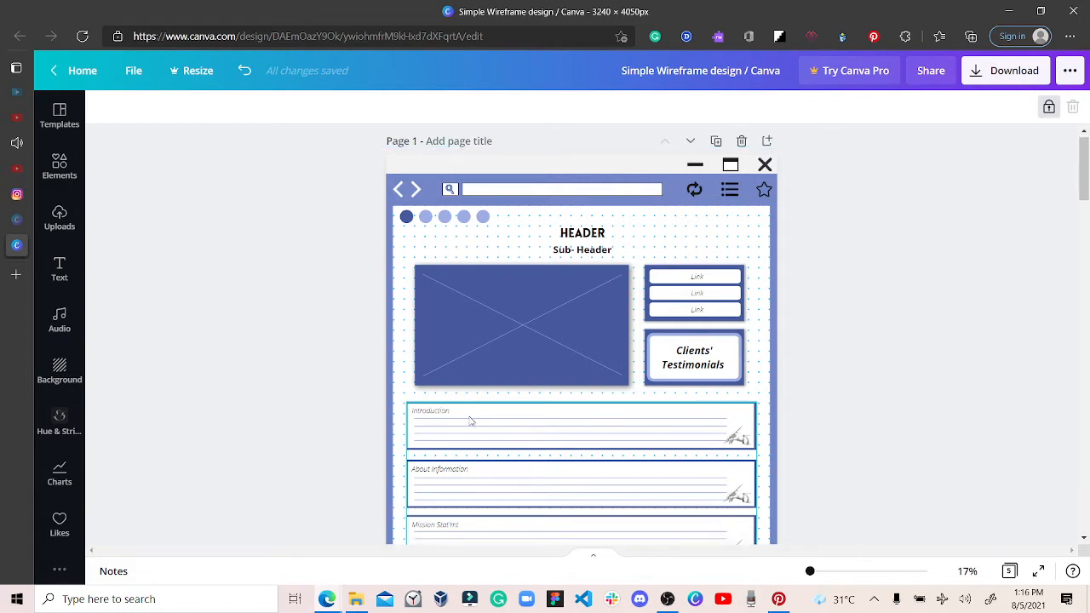
scroll(470, 421, down, 2)
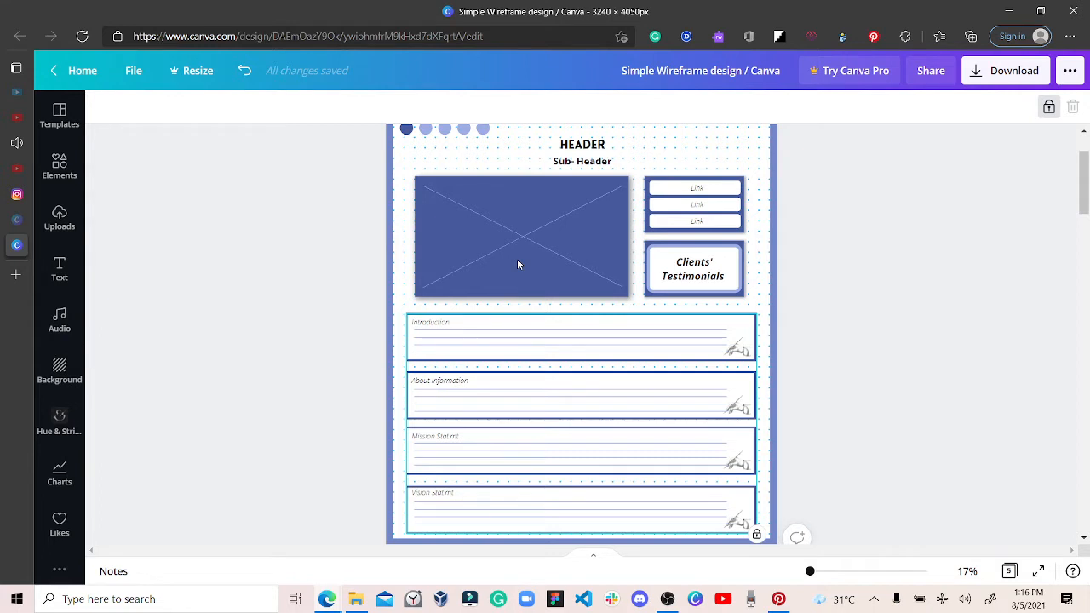
scroll(625, 241, down, 1)
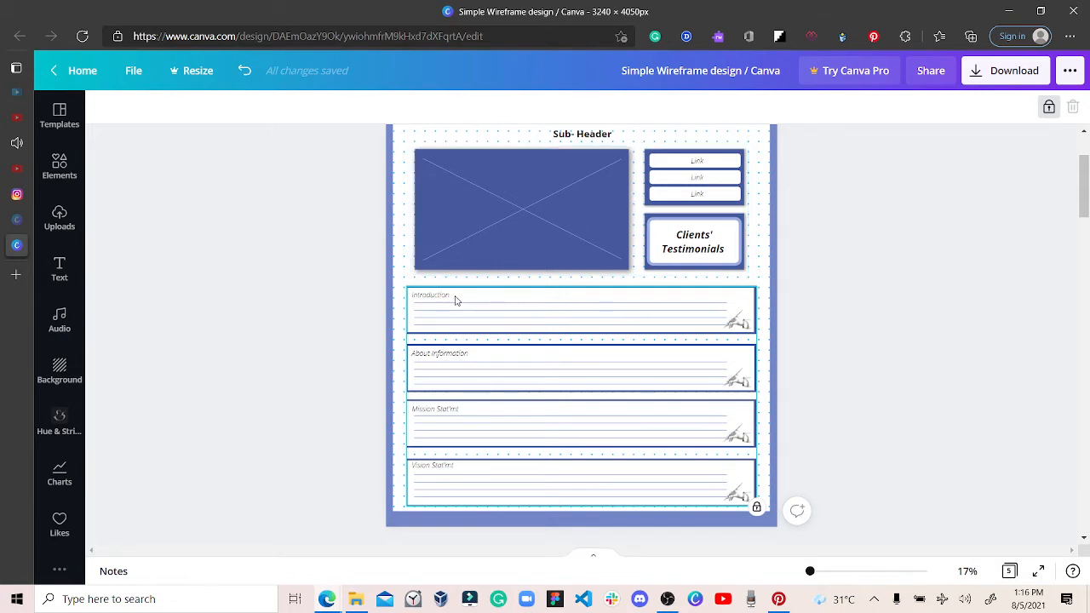
Step: Unlock the grouped Introduction, About Information, Mission and Vision sections on page 1
click(1048, 107)
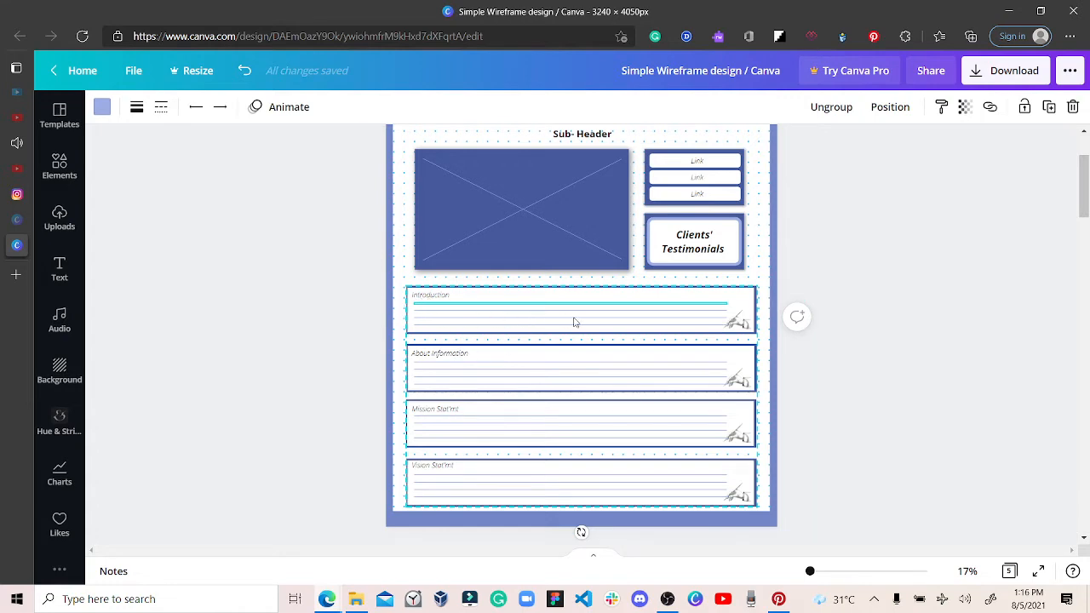
scroll(411, 342, down, 2)
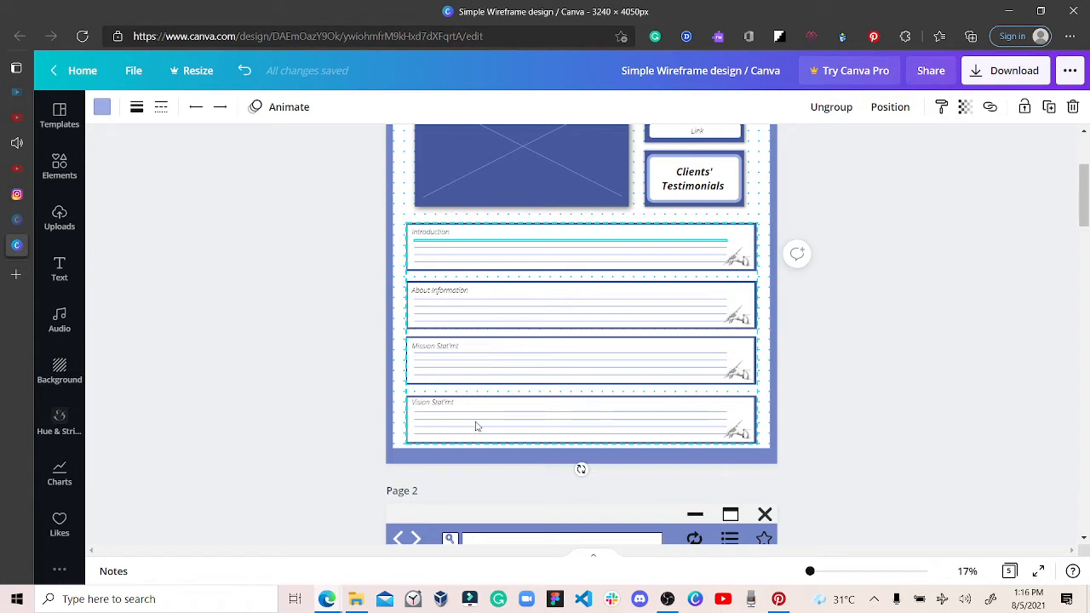
scroll(656, 246, up, 1)
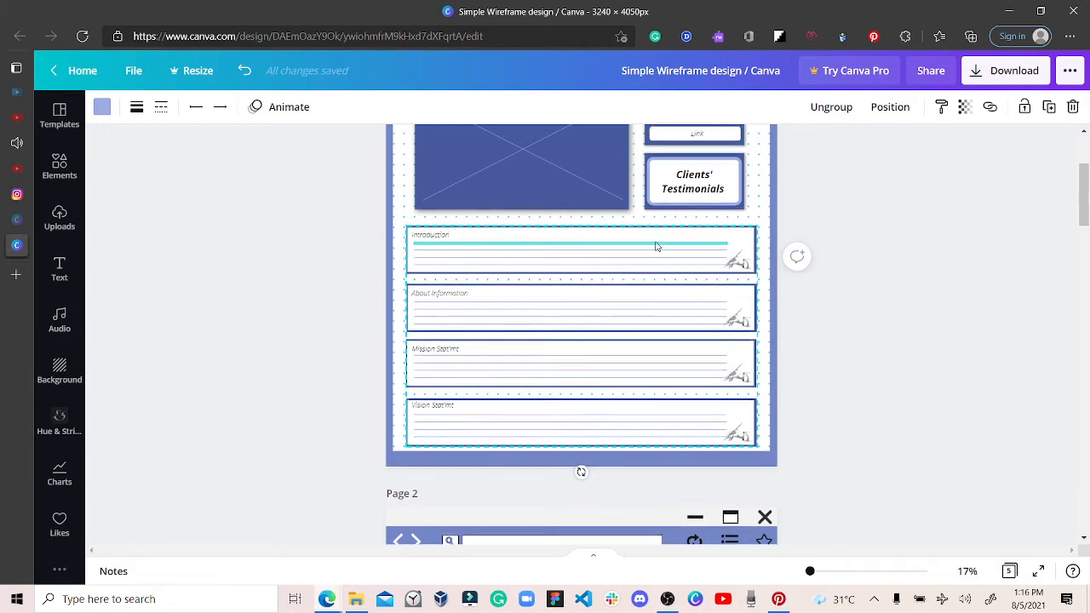
scroll(657, 247, up, 3)
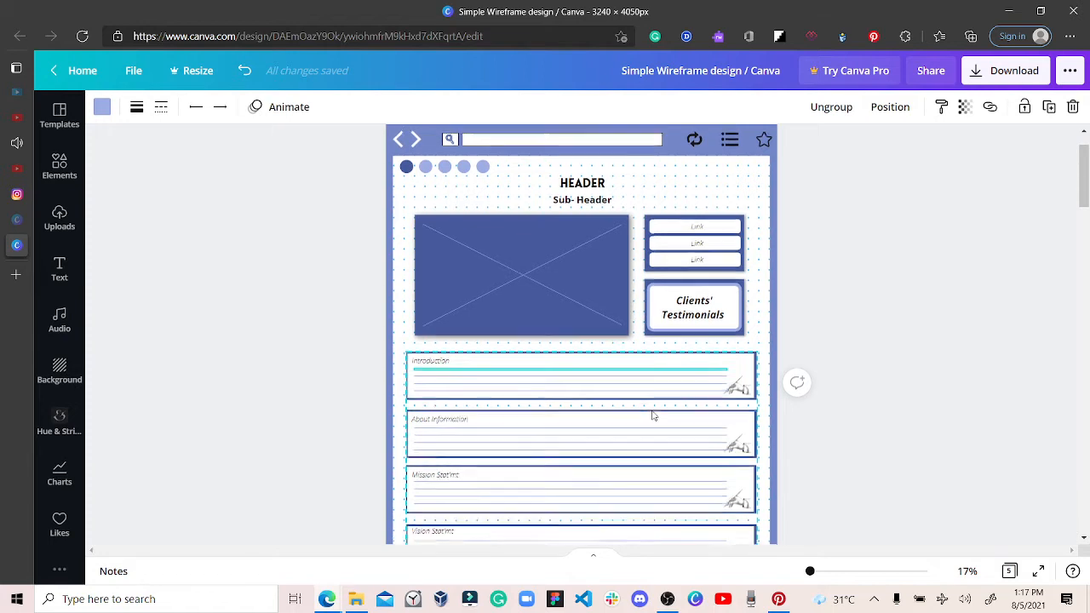
scroll(652, 415, up, 1)
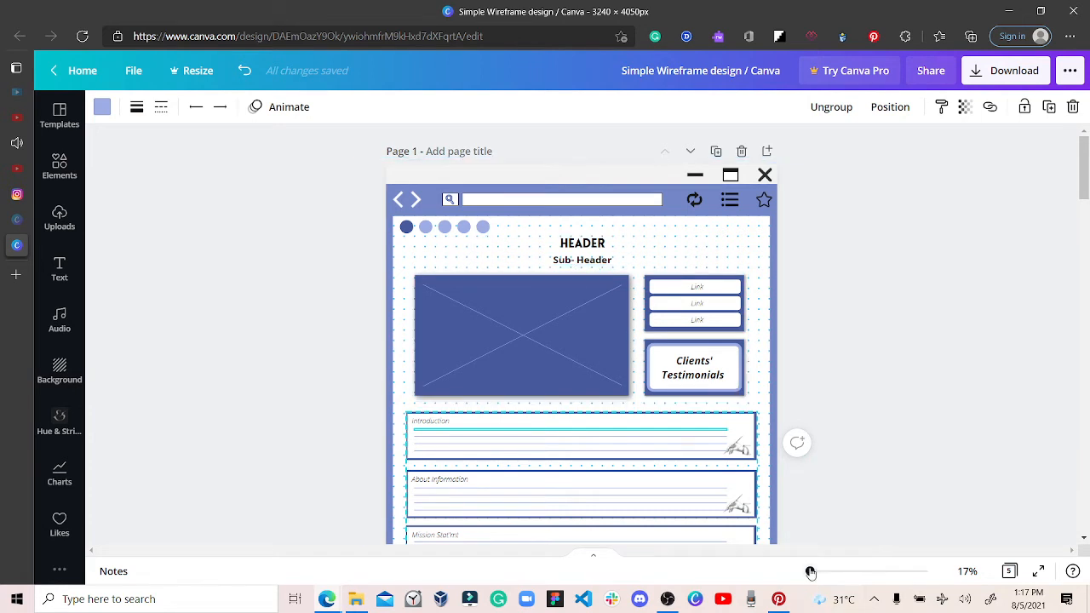
Step: Zoom the design out to 10% and examine the About Us wireframe on page 2
drag(802, 572, 800, 572)
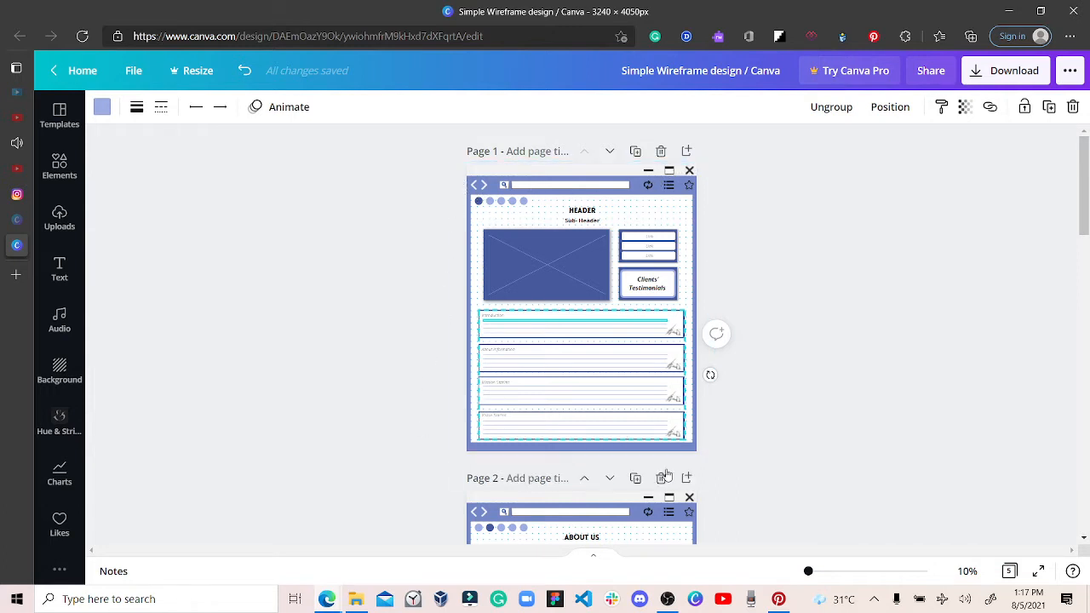
scroll(531, 382, down, 3)
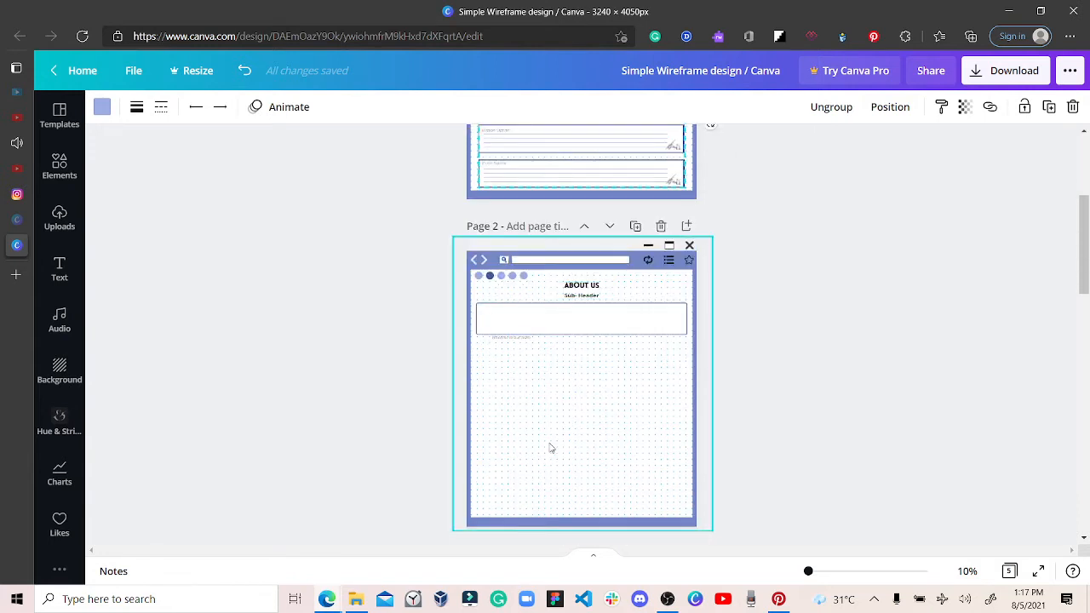
scroll(551, 448, down, 1)
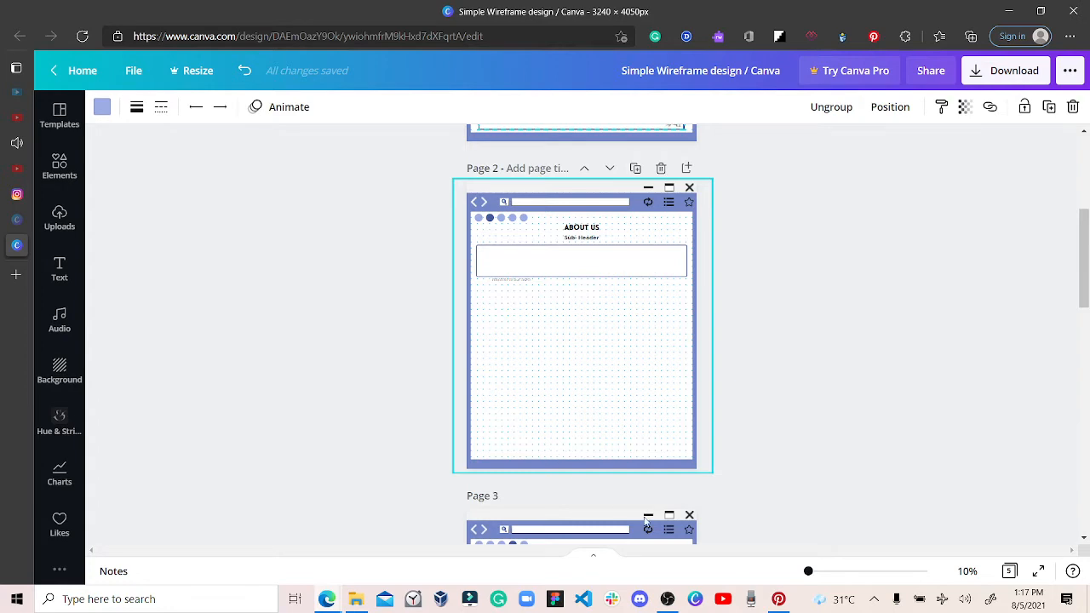
click(669, 600)
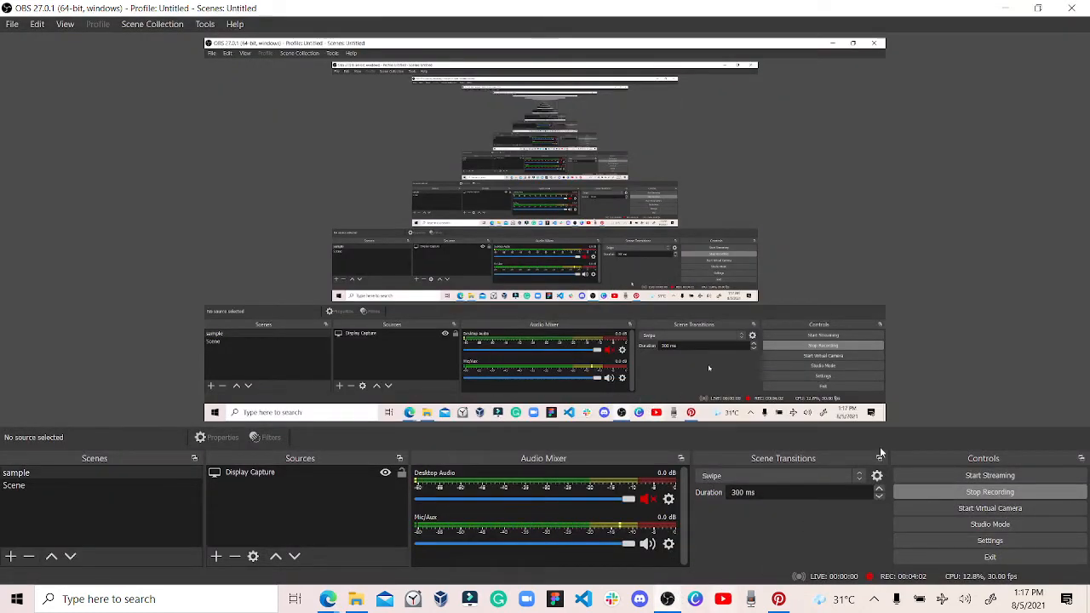
click(1000, 6)
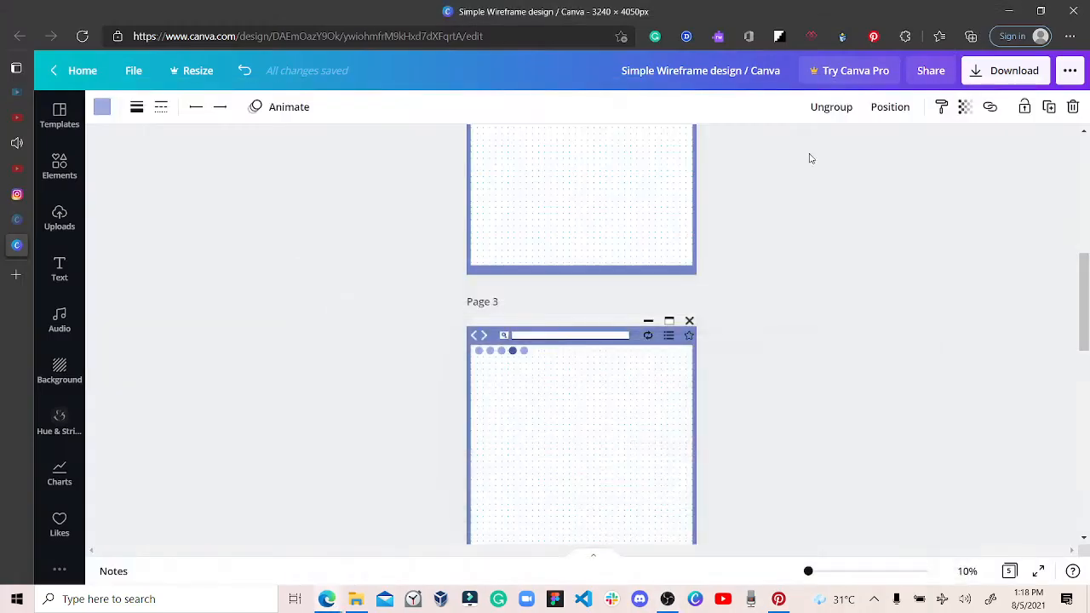
scroll(676, 282, down, 3)
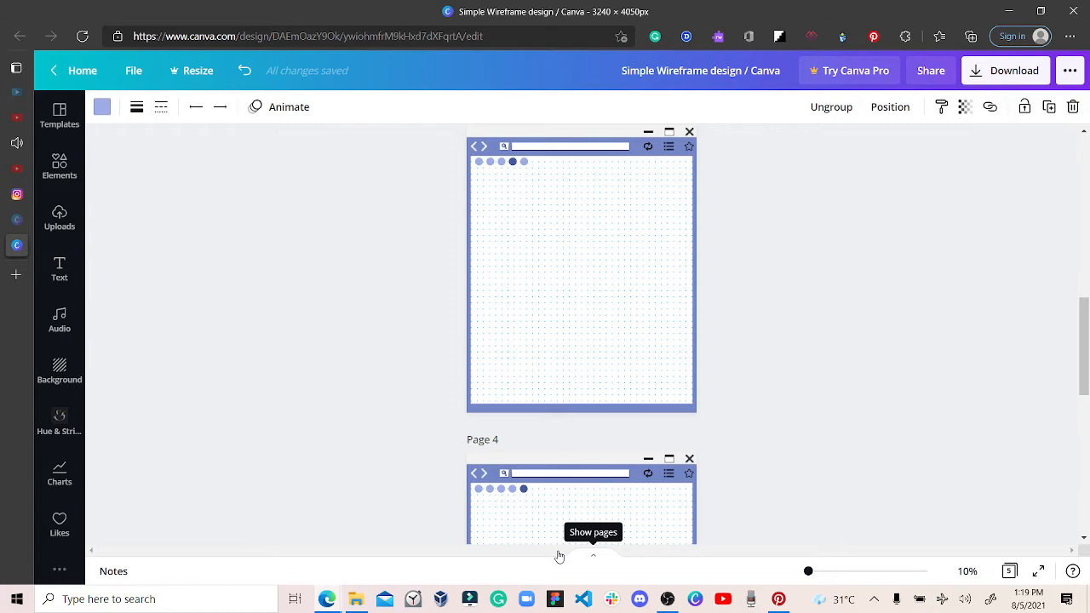
key(XF86AudioPlay)
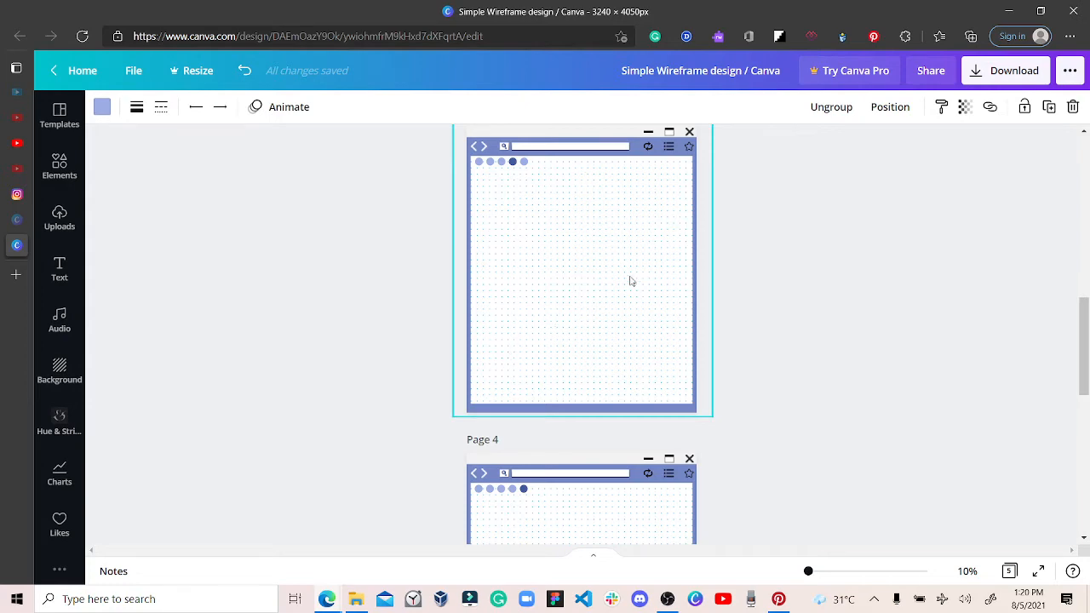
Step: Reduce the height of the white box beneath the About Us sub-header on page 2, making it about 2,973 × 219
scroll(630, 281, up, 3)
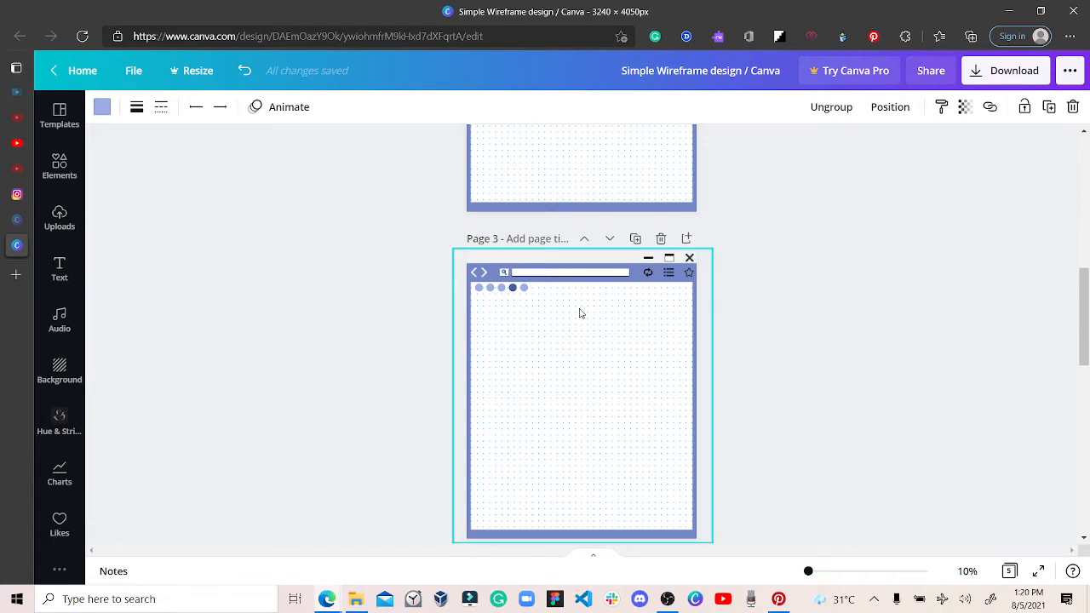
click(525, 290)
scroll(527, 291, up, 3)
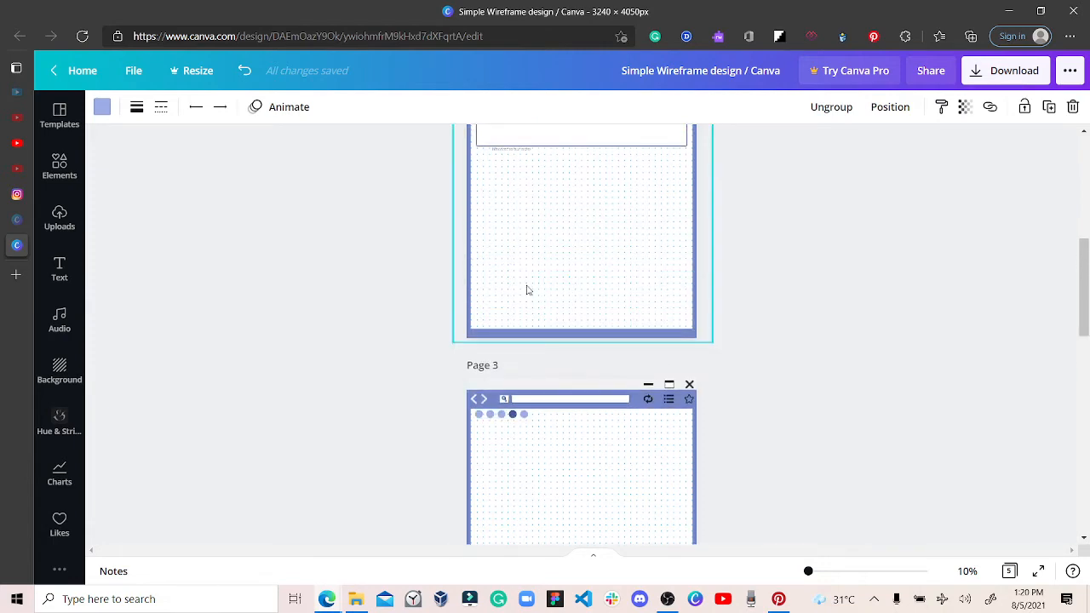
scroll(527, 291, up, 5)
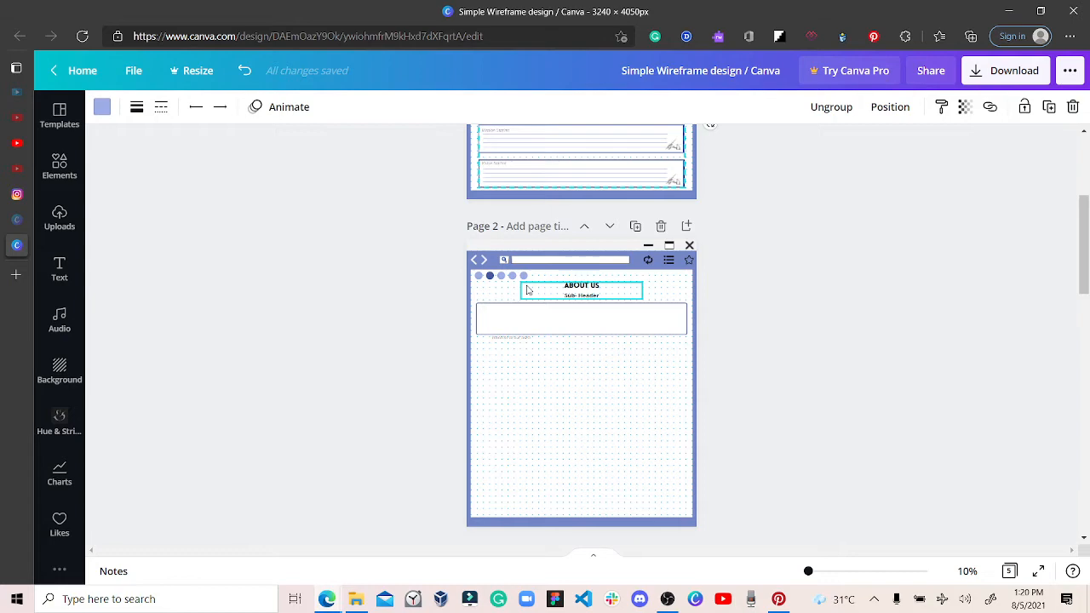
click(574, 319)
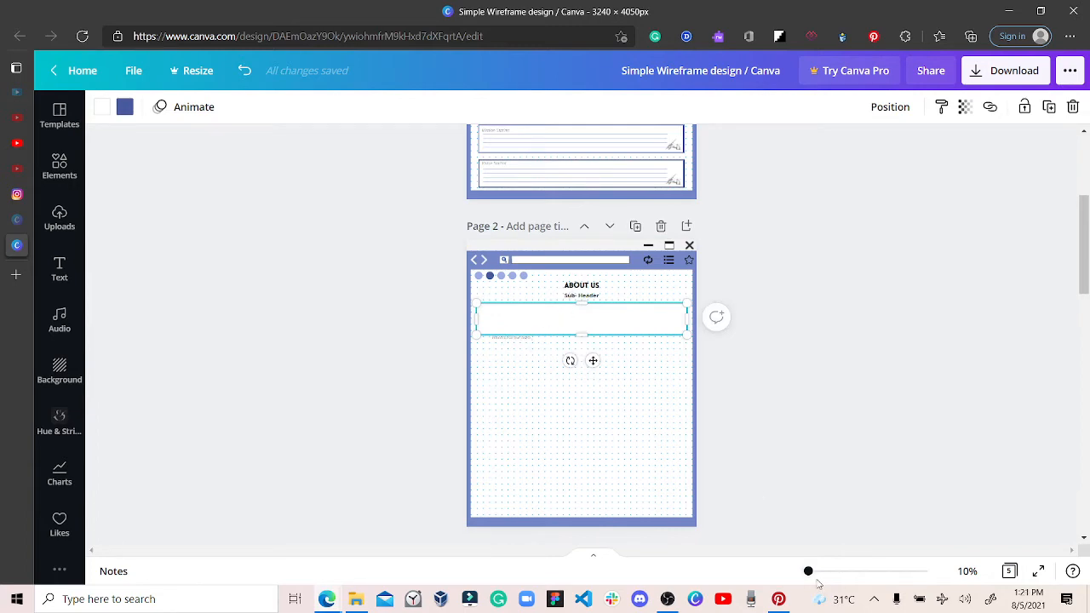
mouse_move(809, 578)
mouse_down()
mouse_move(832, 579)
mouse_move(825, 586)
mouse_up()
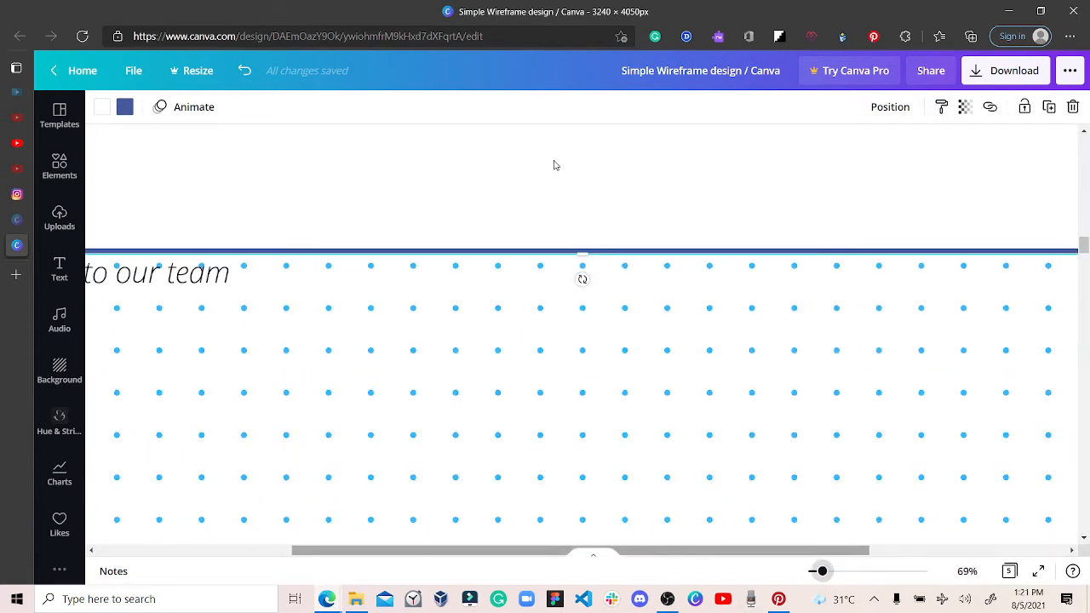
drag(554, 165, 553, 161)
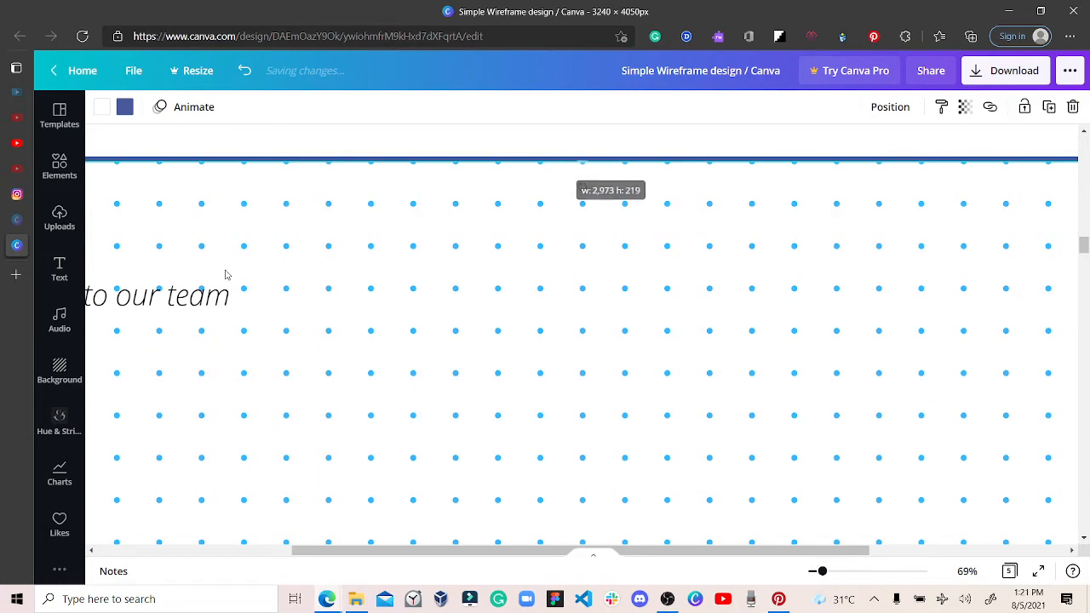
Step: Move the "Welcome to our team" text into the open area under the box and place a duplicate of it below
drag(196, 296, 601, 258)
double_click(602, 258)
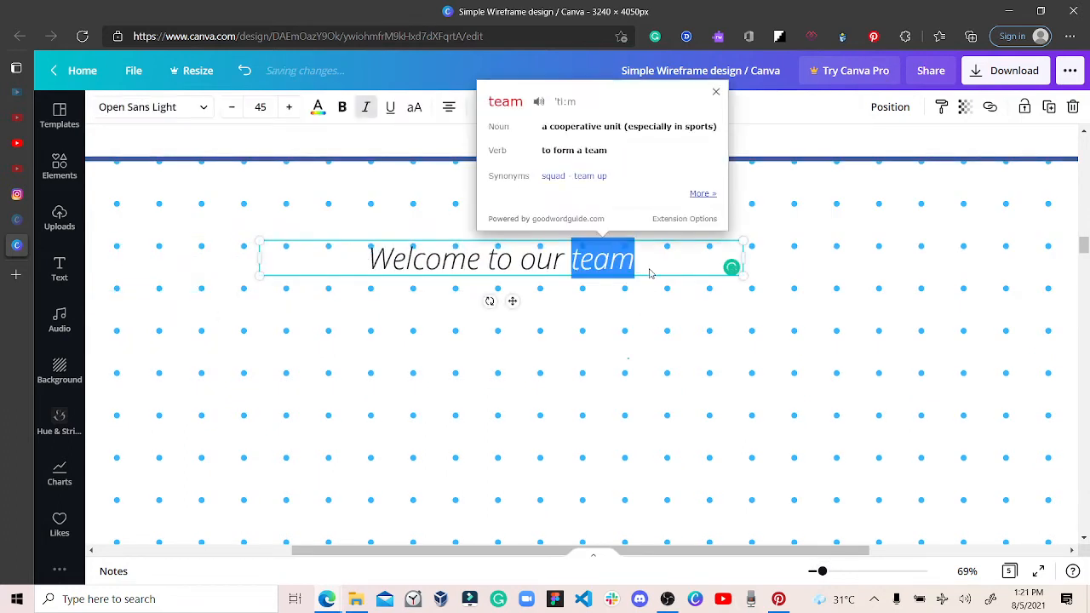
click(650, 273)
key(ctrl+d)
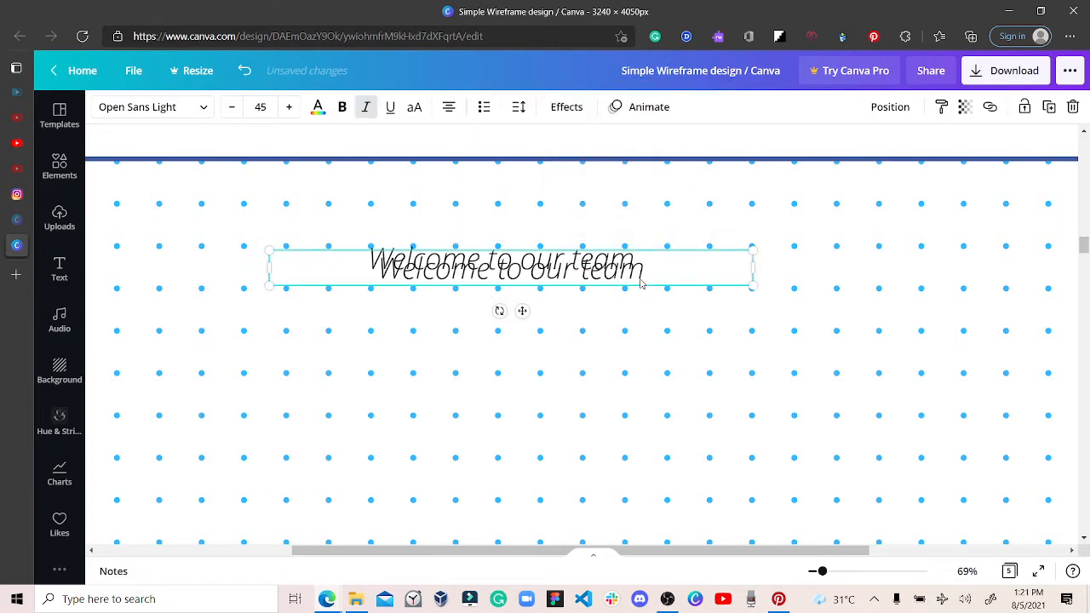
drag(642, 267, 391, 398)
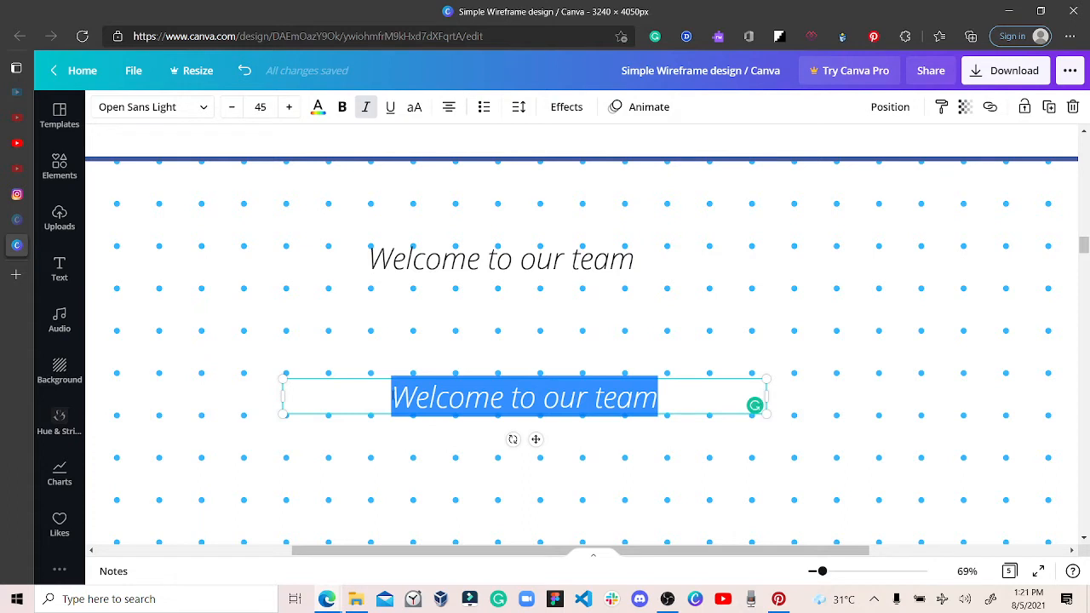
Step: Replace the duplicated text with the designer's account handle and make it bold
text(zah)
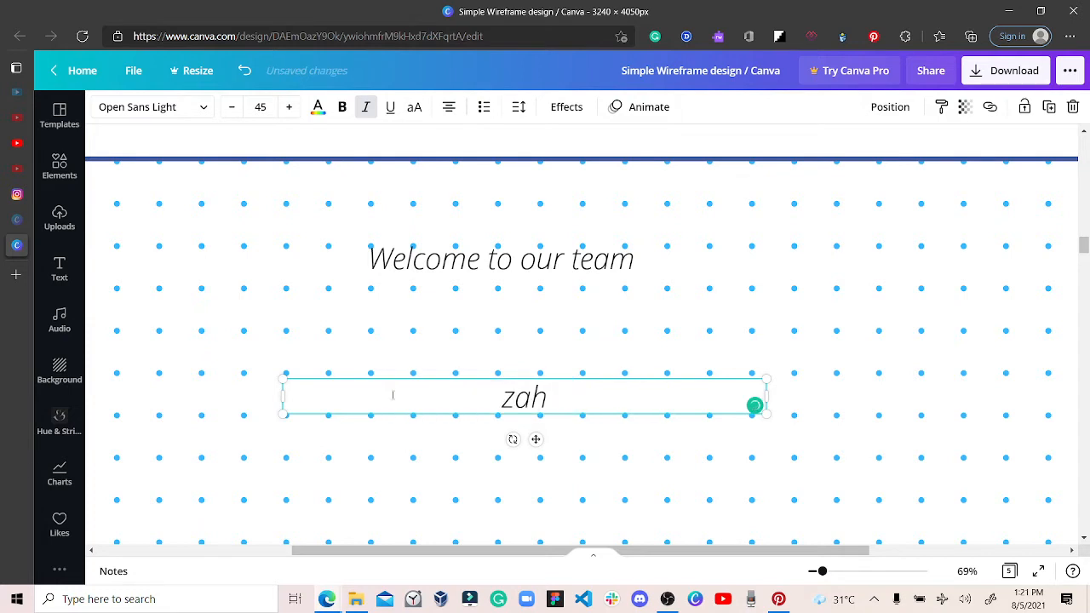
text(.)
key(BackSpace)
text(.)
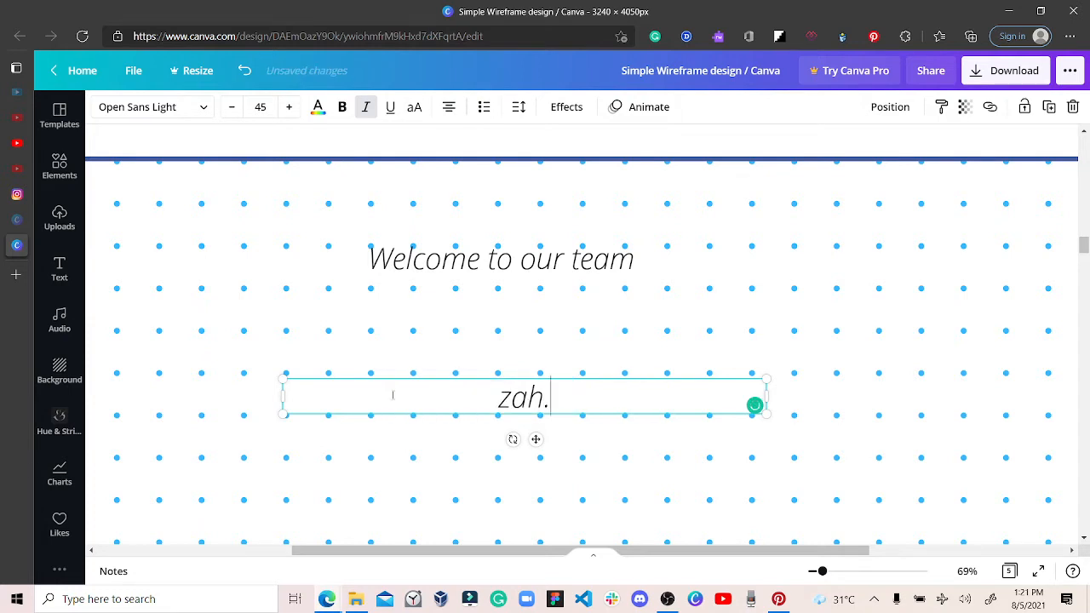
text(rhynes_)
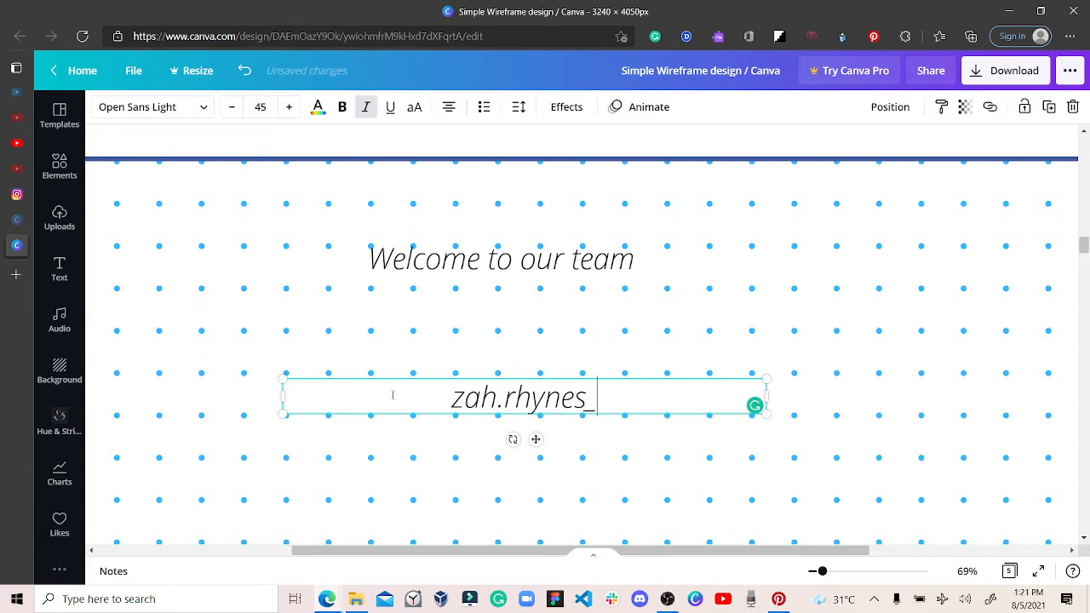
text(designs)
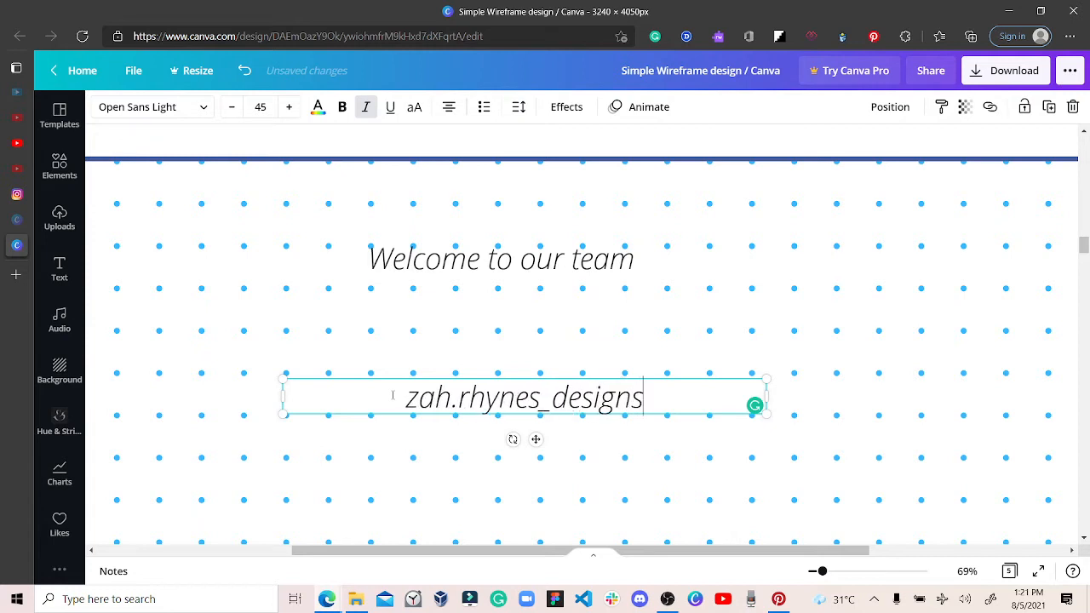
click(341, 107)
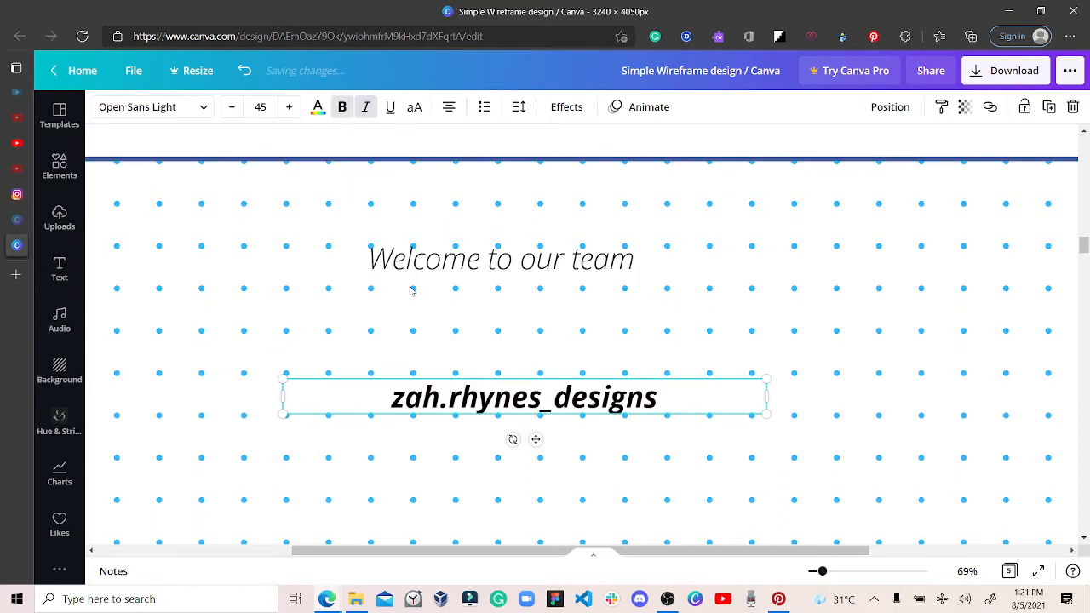
Step: Place a copy of the white outlined box around the account handle text and shrink it to a tight frame
click(487, 157)
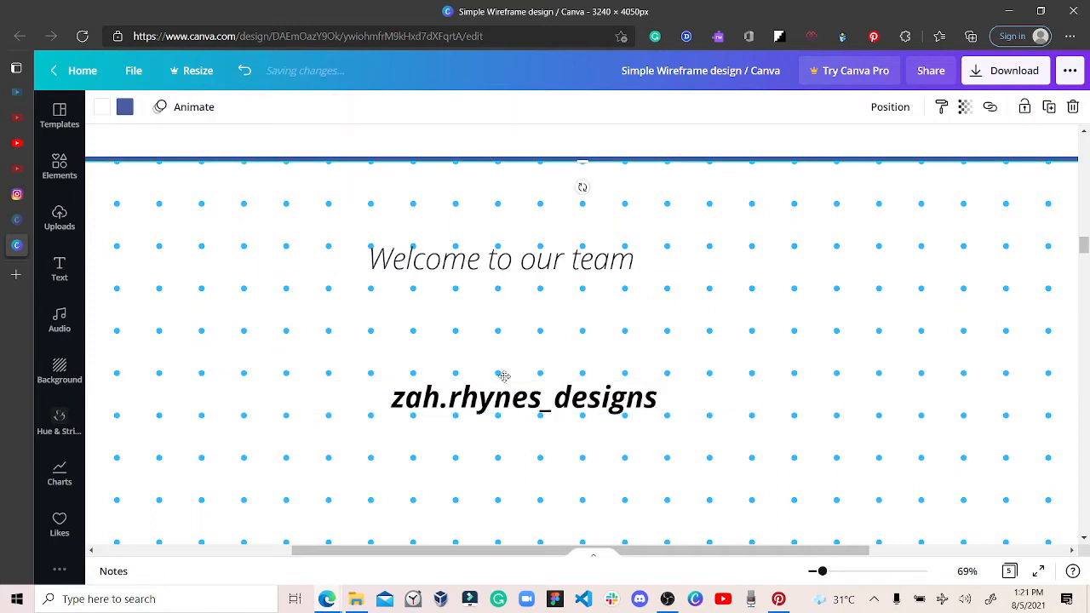
drag(504, 374, 526, 427)
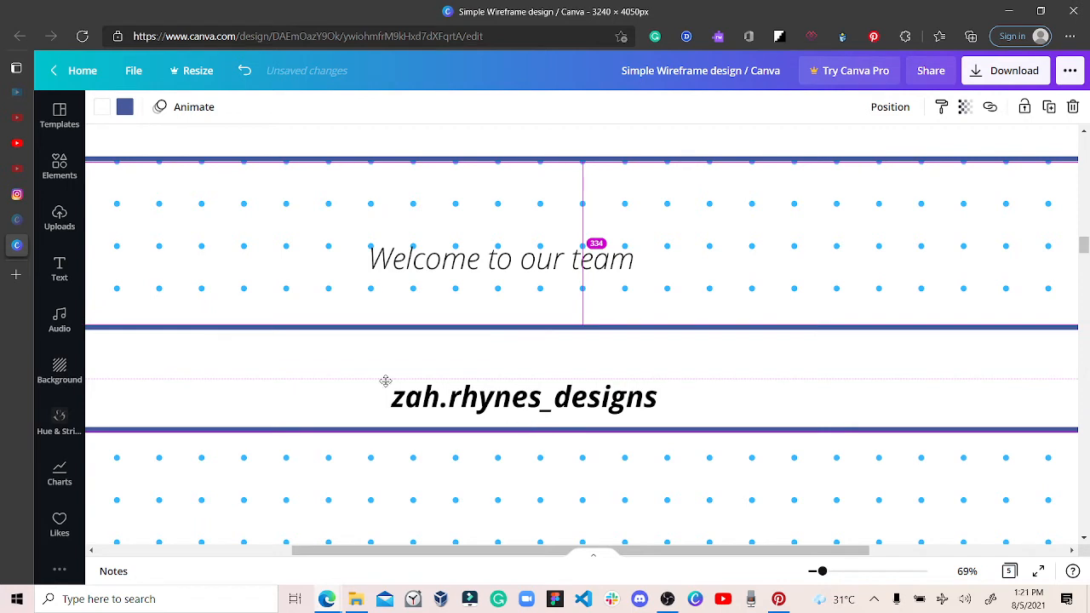
drag(393, 373, 205, 381)
drag(1005, 430, 660, 400)
drag(543, 410, 541, 417)
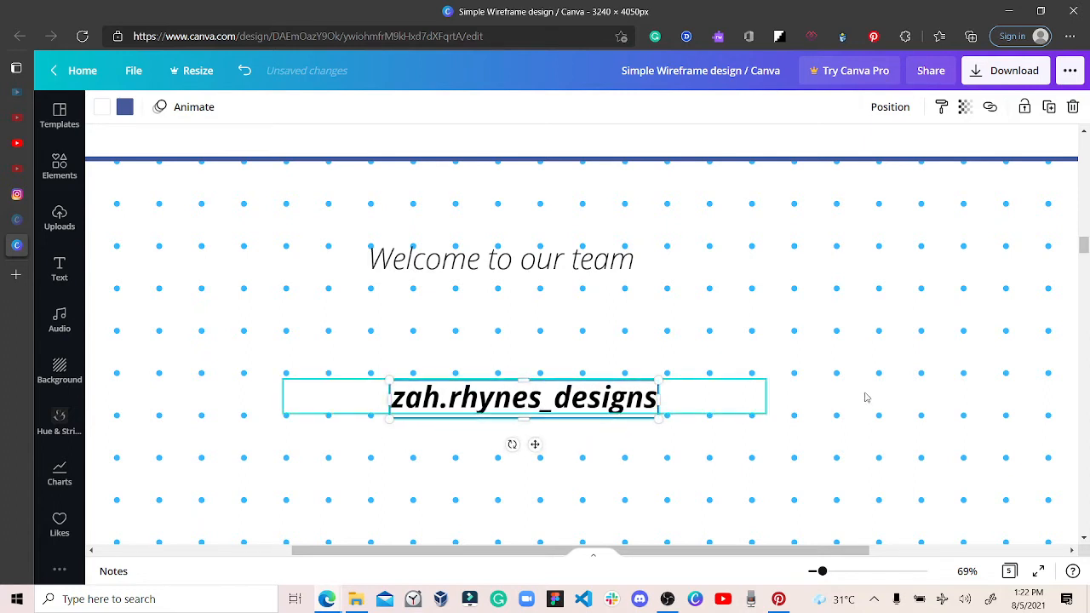
Step: Narrow the account handle's text box, reduce the text to about size 41.1, and centre it inside the small frame
click(792, 383)
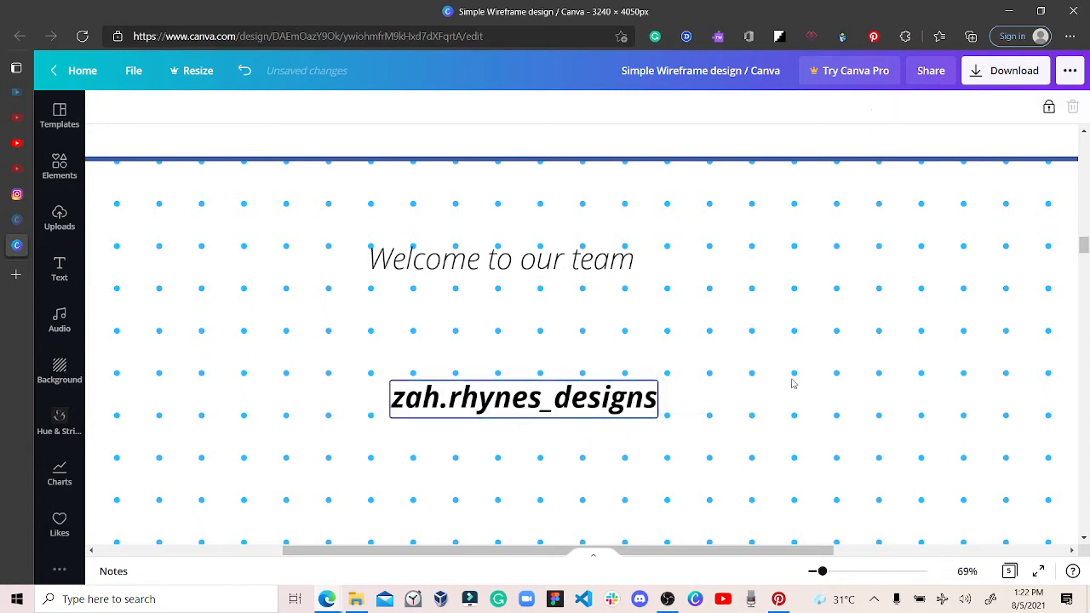
click(639, 417)
drag(767, 396, 642, 406)
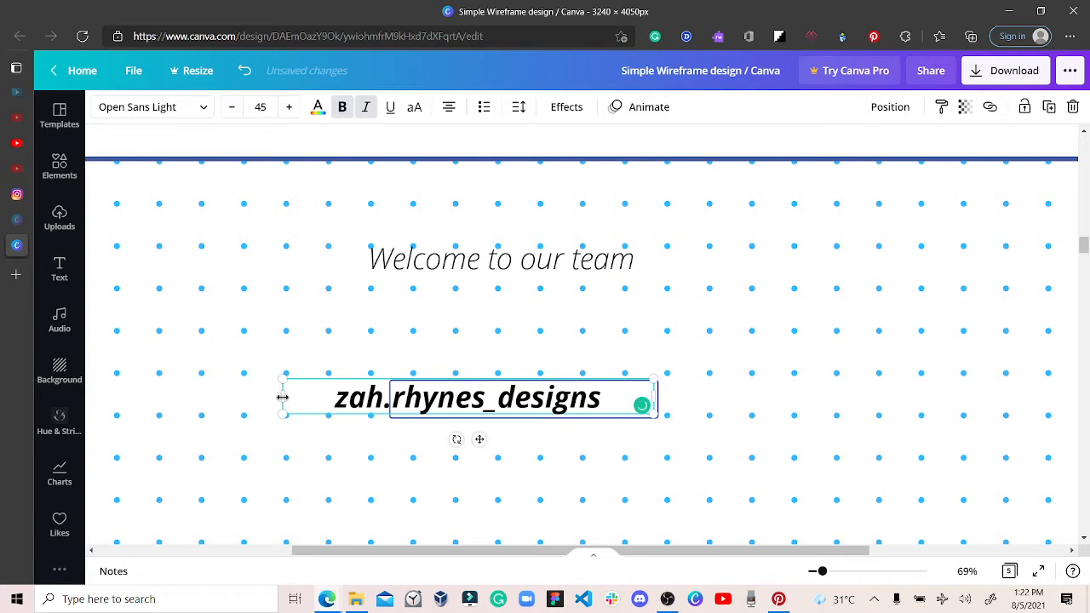
drag(284, 397, 437, 395)
click(509, 356)
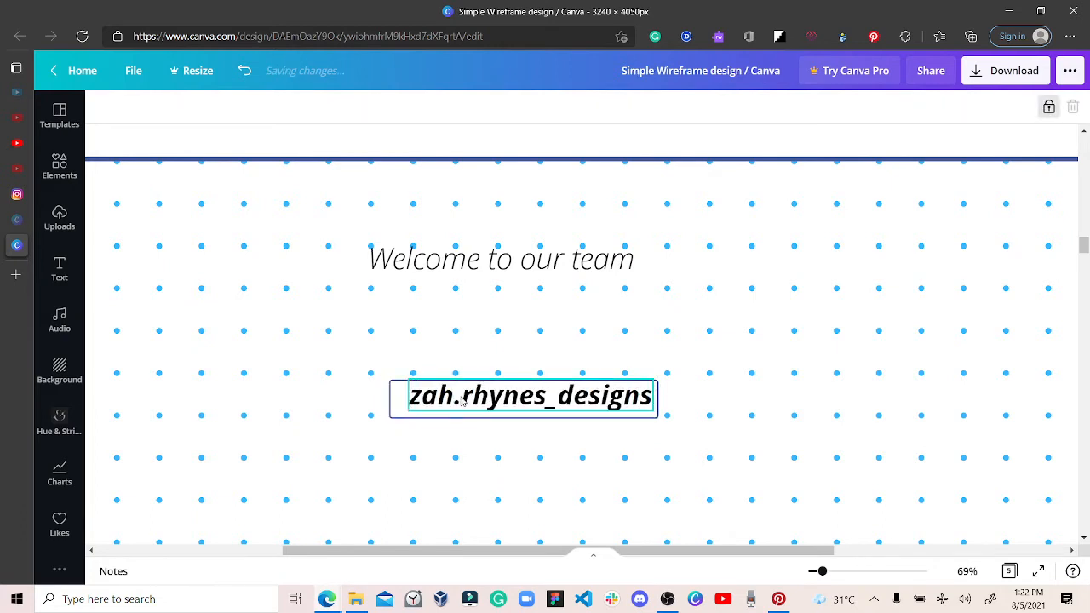
click(441, 394)
click(445, 399)
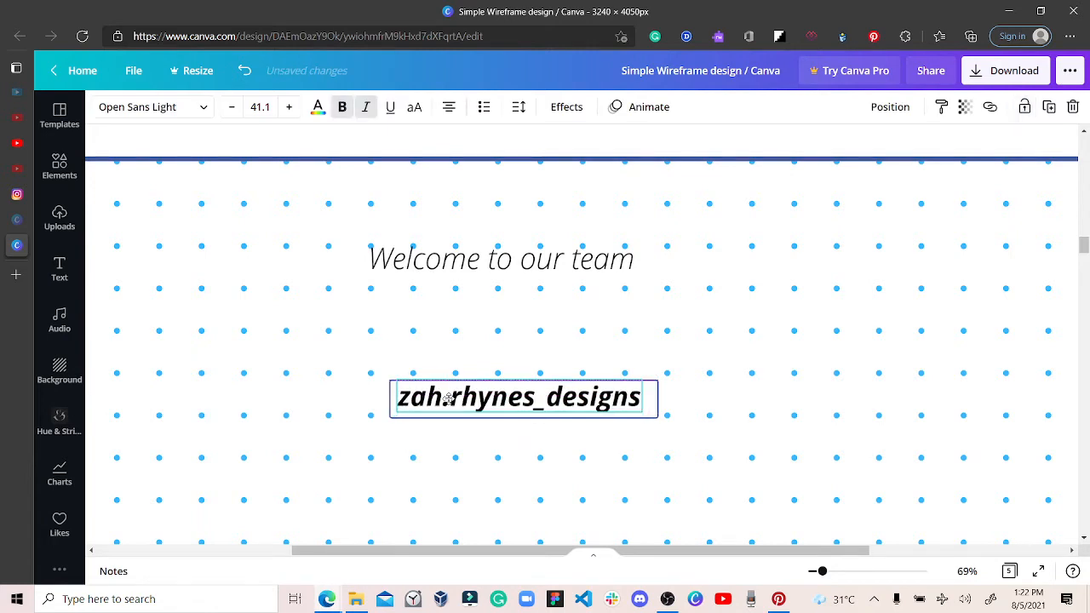
drag(449, 399, 451, 400)
Step: Group the account handle with its frame and move the group up beneath the end of "Welcome to our team"
drag(723, 383, 388, 414)
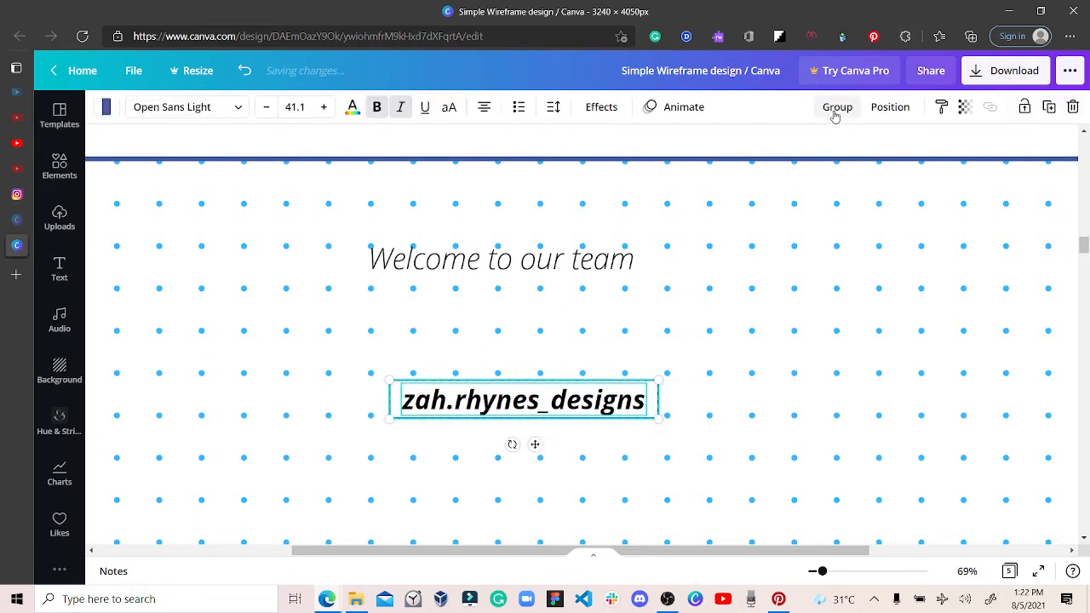
click(837, 106)
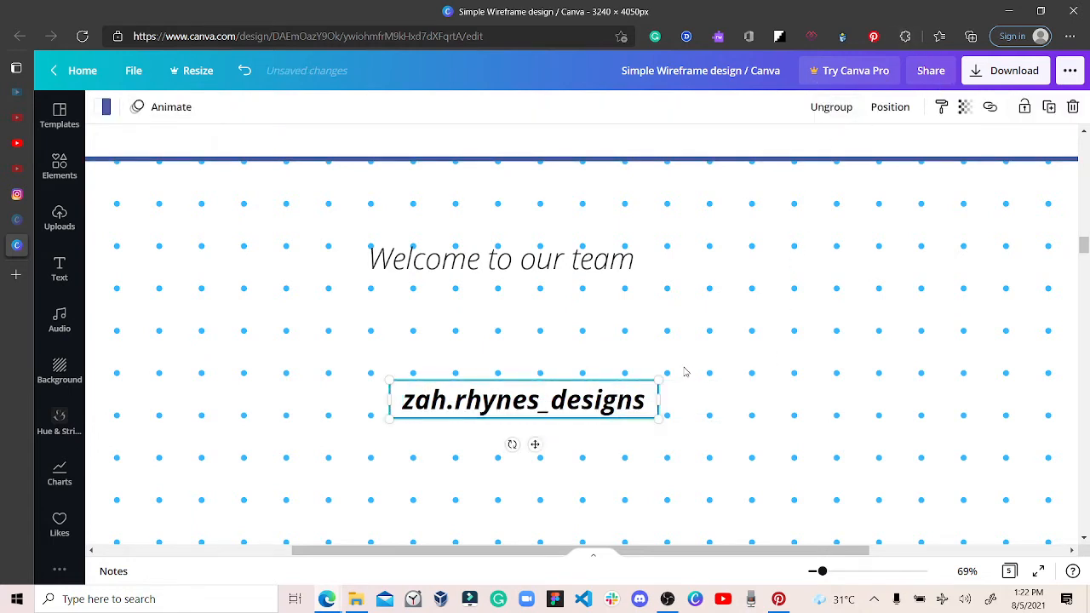
drag(604, 392, 714, 344)
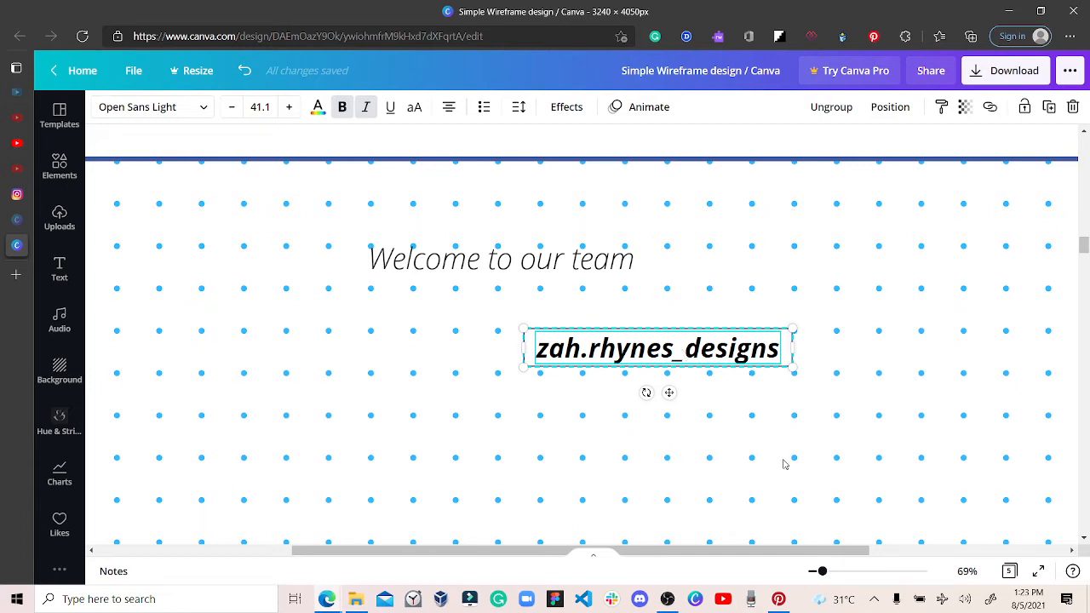
Step: Move the "Welcome to our team" text into the upper-left corner of the white box under the sub-header
drag(775, 552, 782, 555)
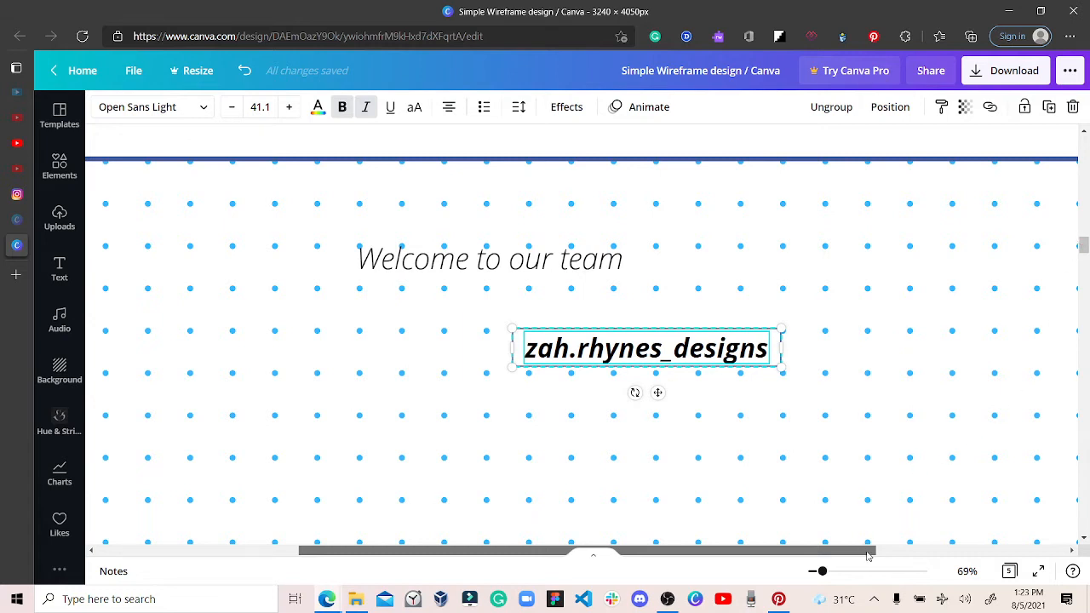
drag(822, 572, 816, 572)
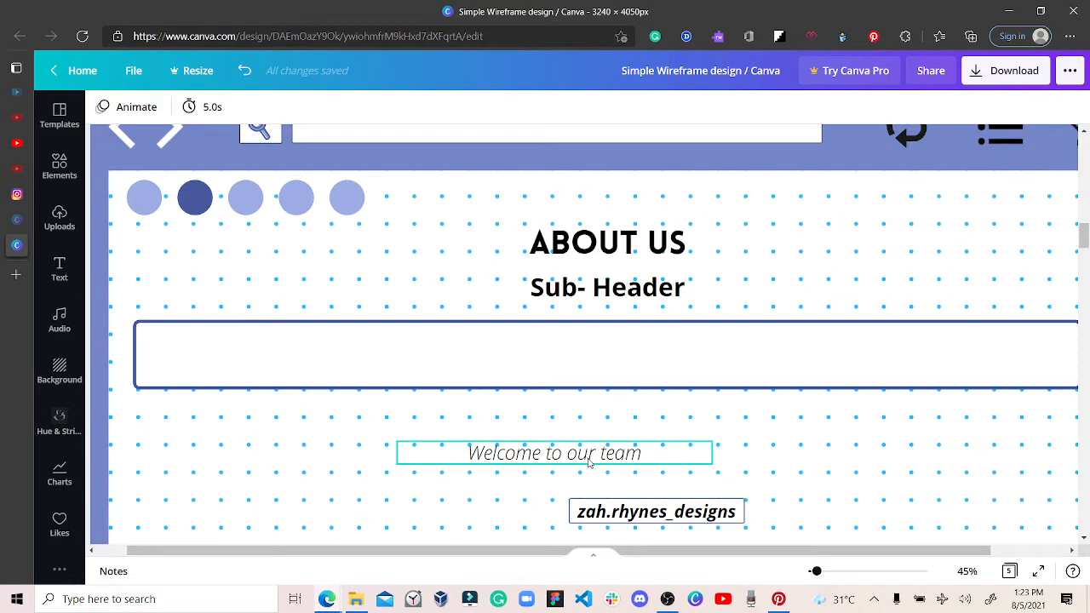
drag(594, 455, 279, 338)
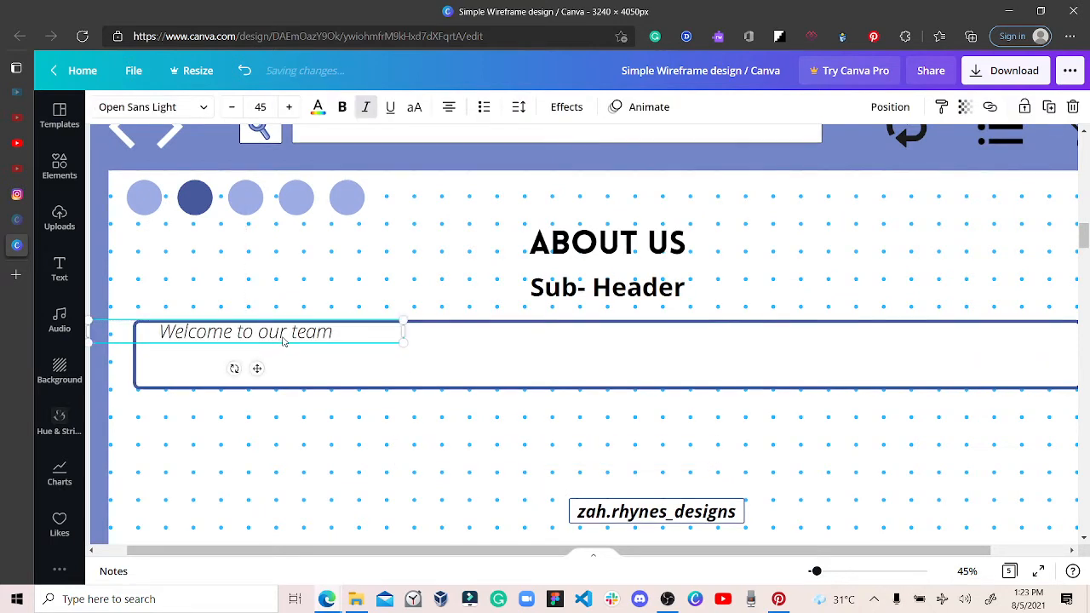
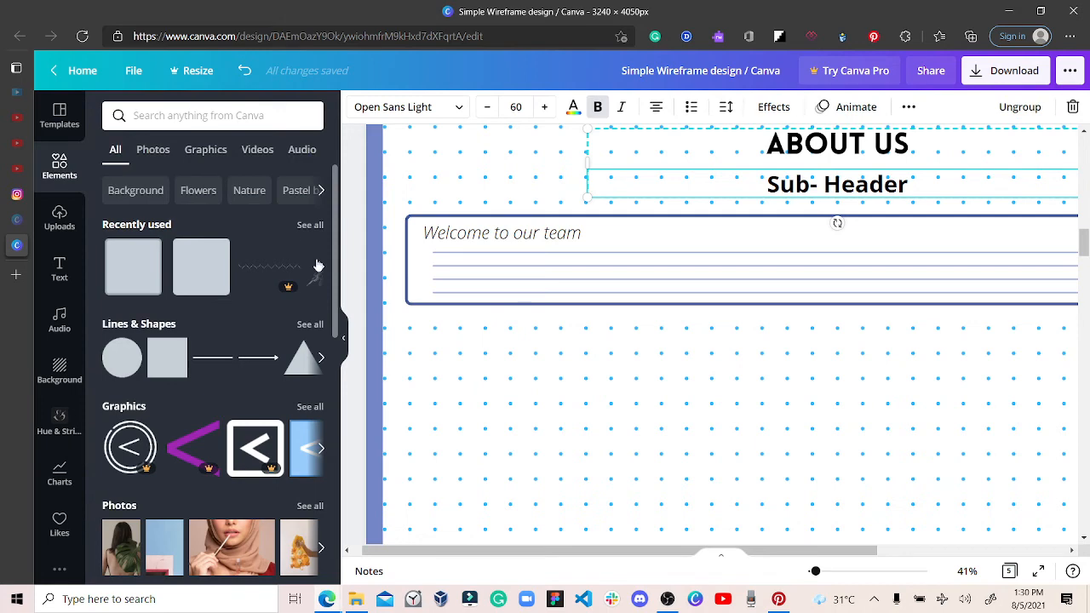
Step: Insert the recently used pen-holding hand sketch, shrink it, and fit it inside the welcome box's right end
click(320, 269)
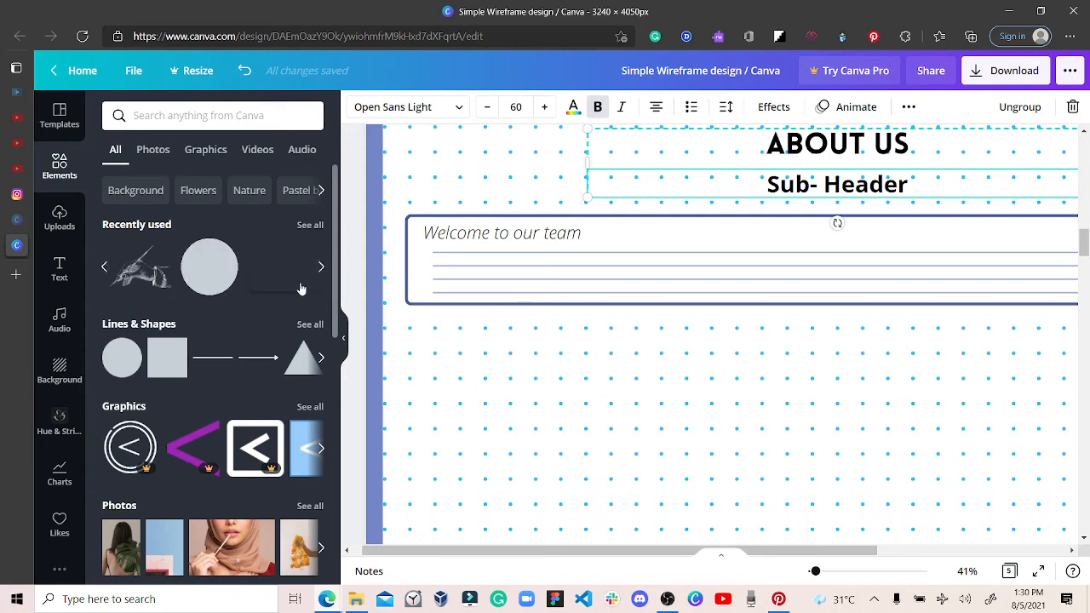
click(132, 267)
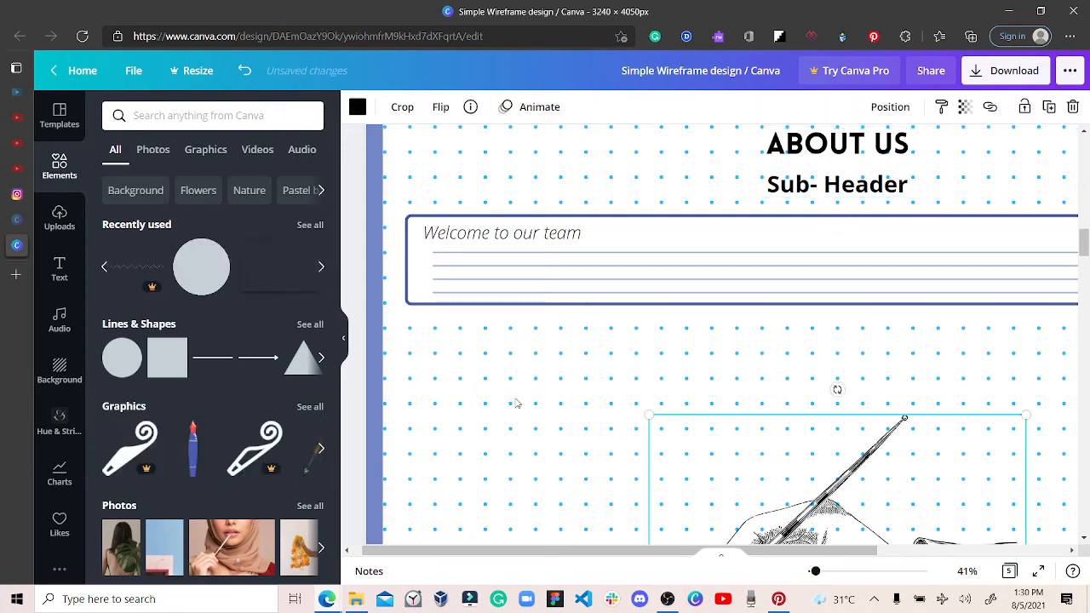
click(347, 341)
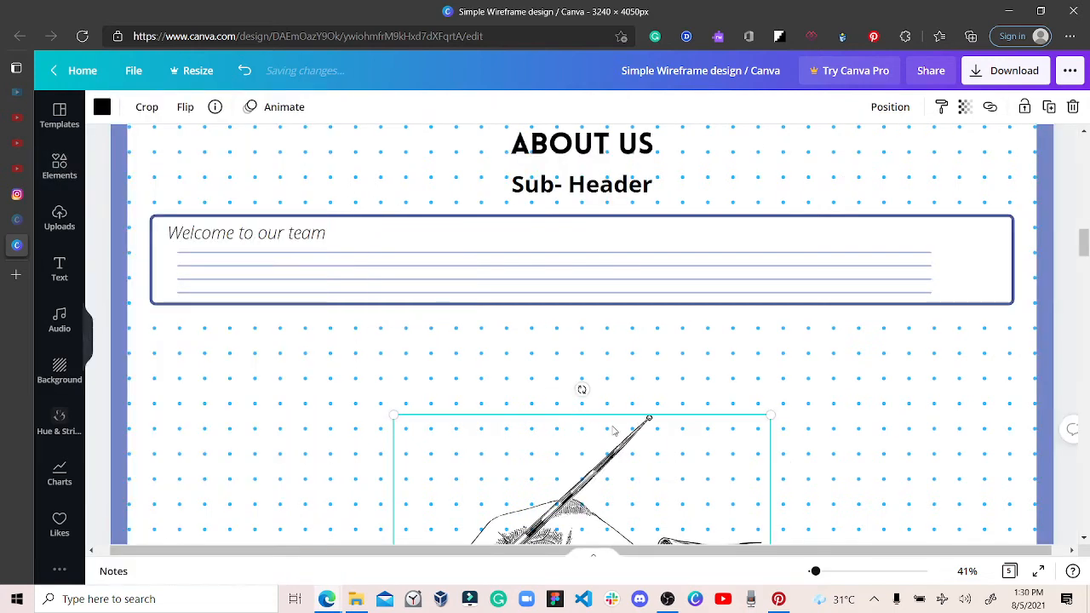
drag(883, 367, 854, 291)
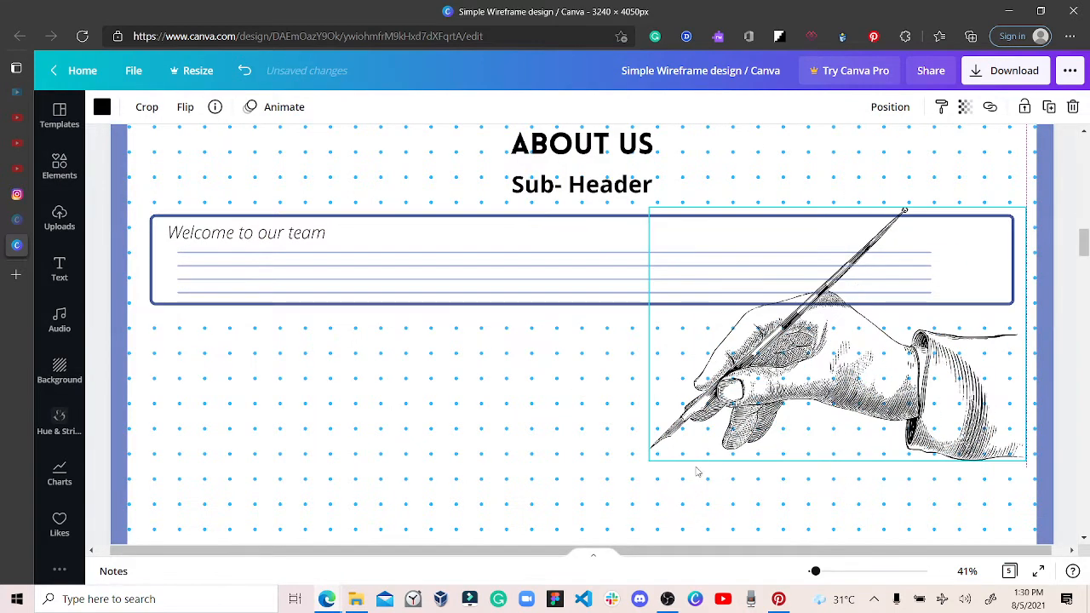
drag(650, 459, 970, 277)
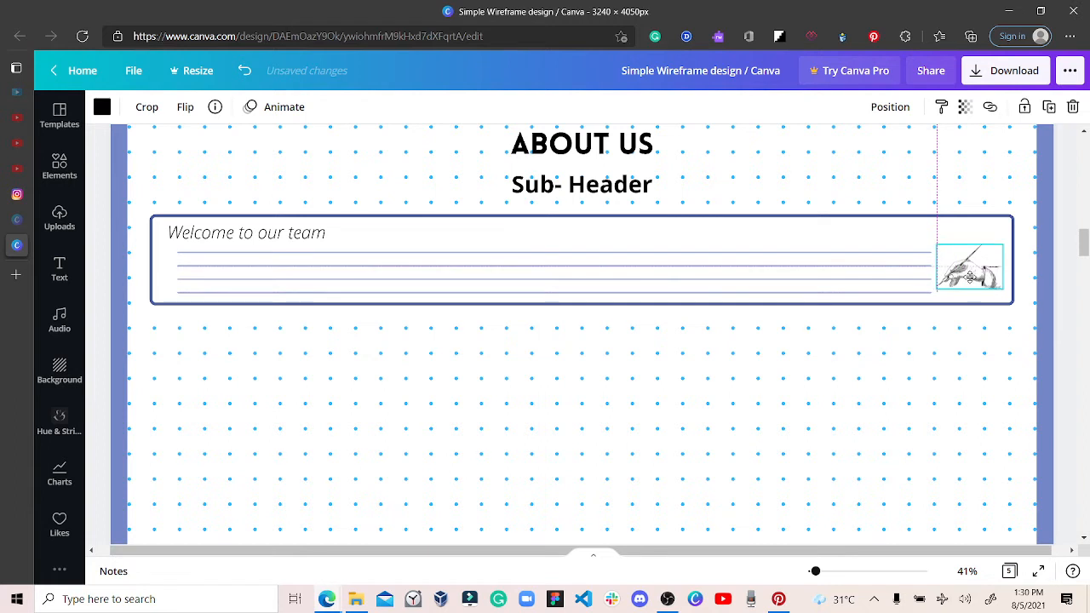
Step: Unlock the welcome box and group it with its heading text, lines and hand sketch
click(935, 233)
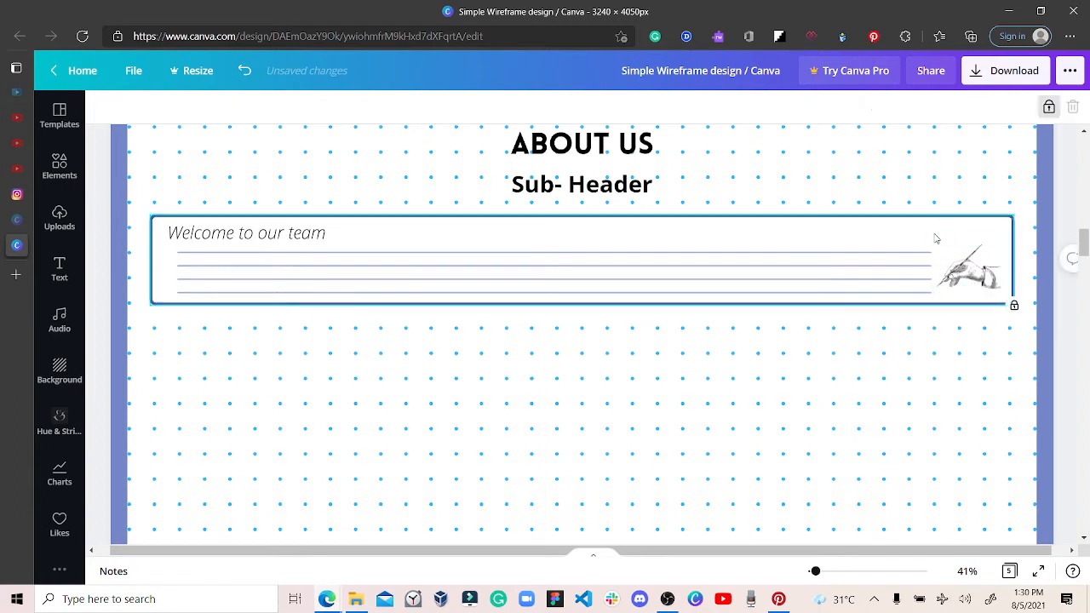
click(1048, 108)
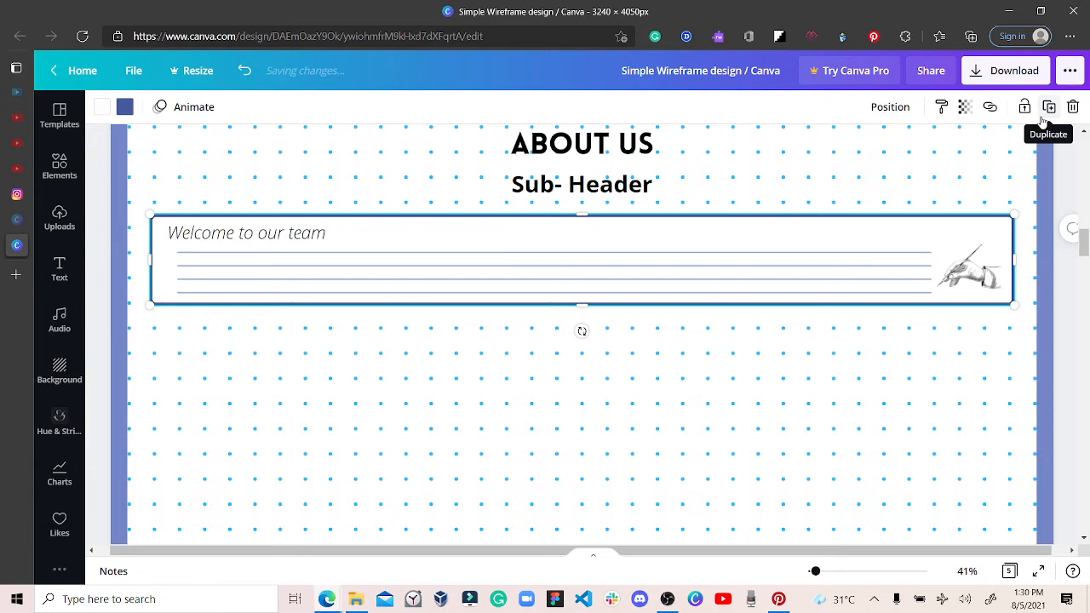
drag(974, 336, 270, 235)
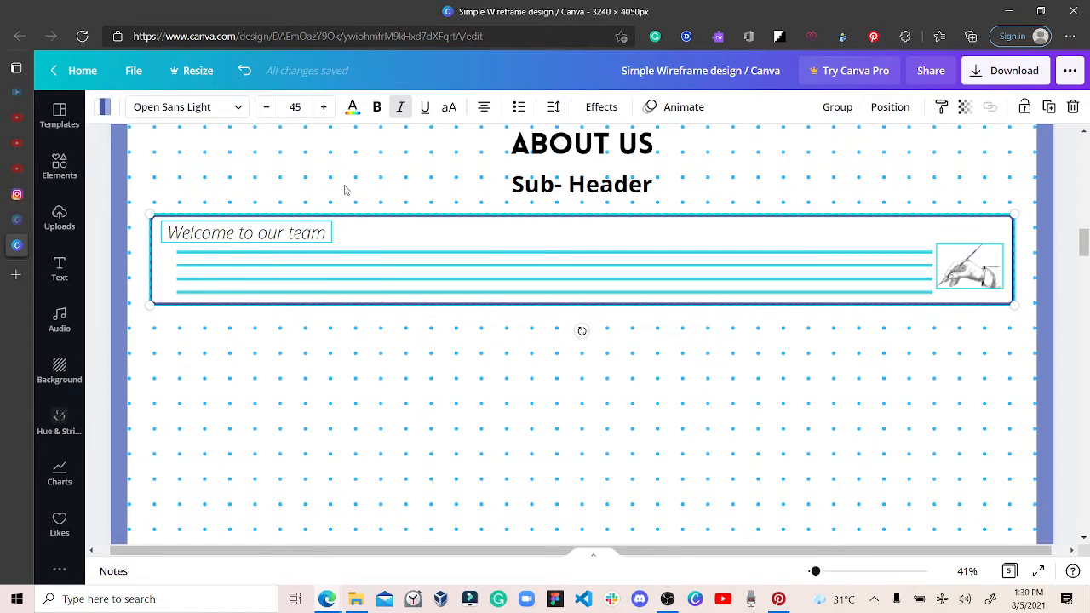
click(837, 106)
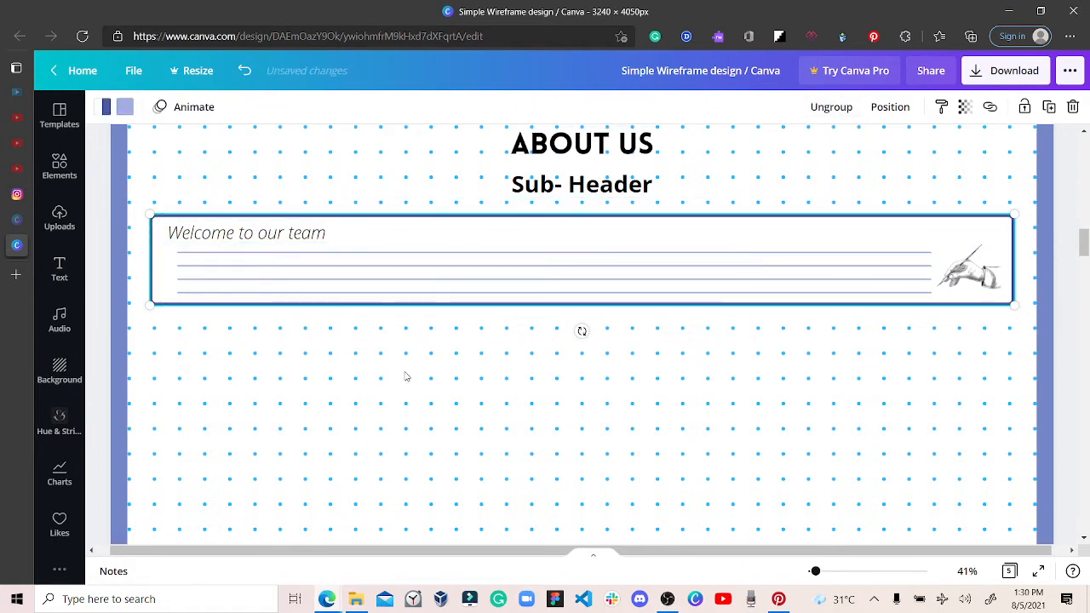
Step: Search the elements for "shadow" and add the circular shadow graphic to page 2 below the welcome box
click(50, 173)
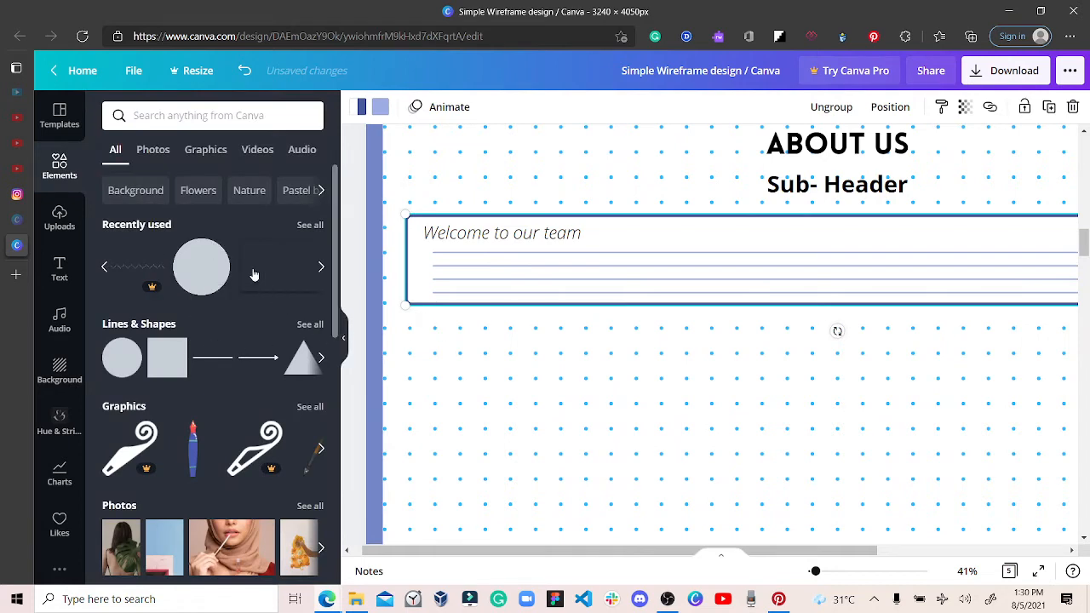
click(160, 126)
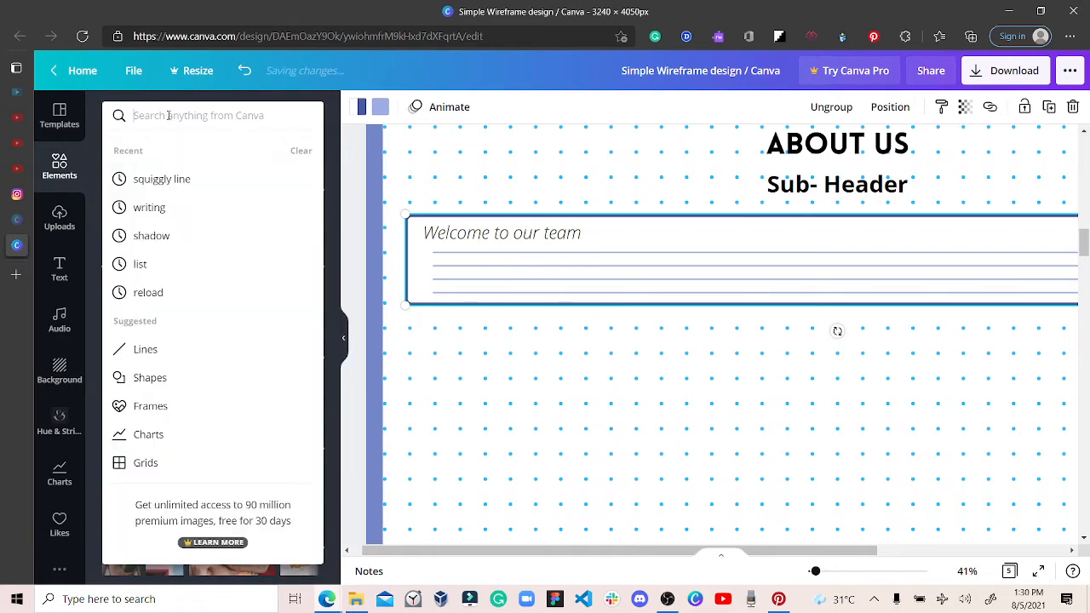
click(152, 236)
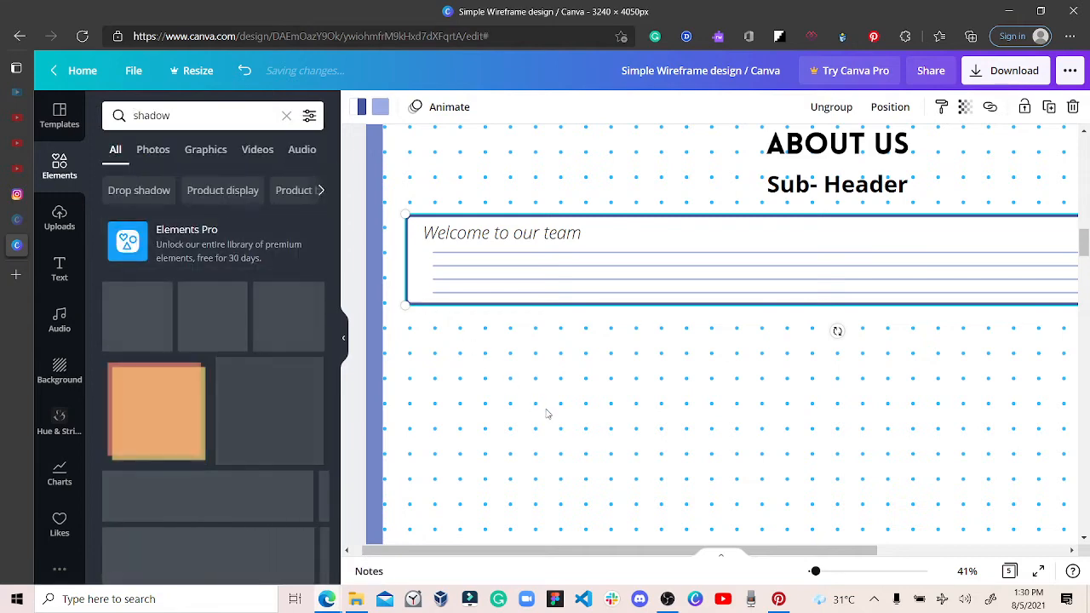
scroll(236, 328, down, 10)
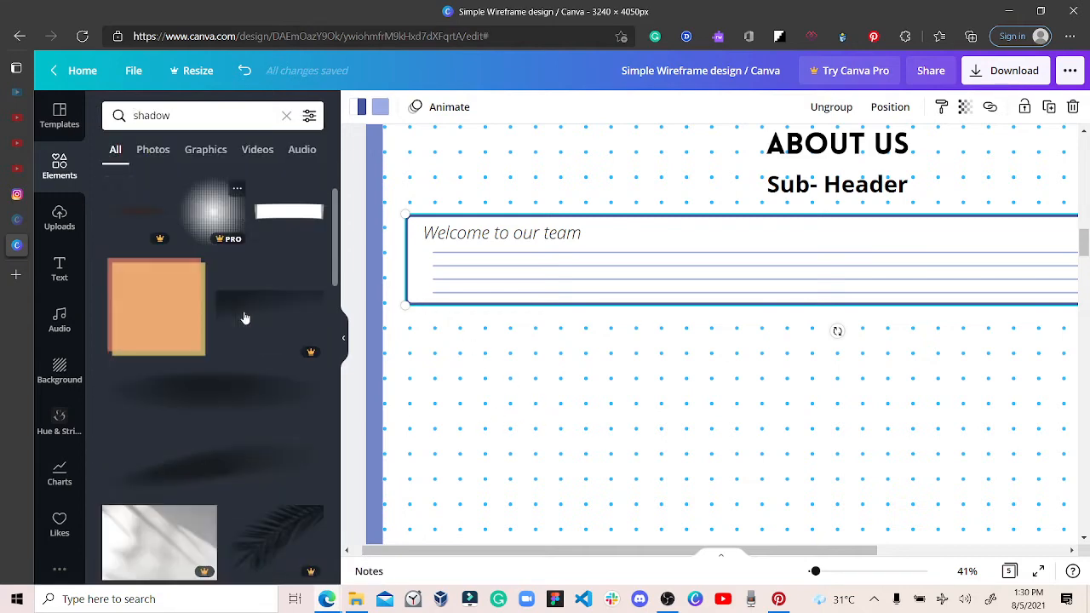
scroll(273, 309, down, 10)
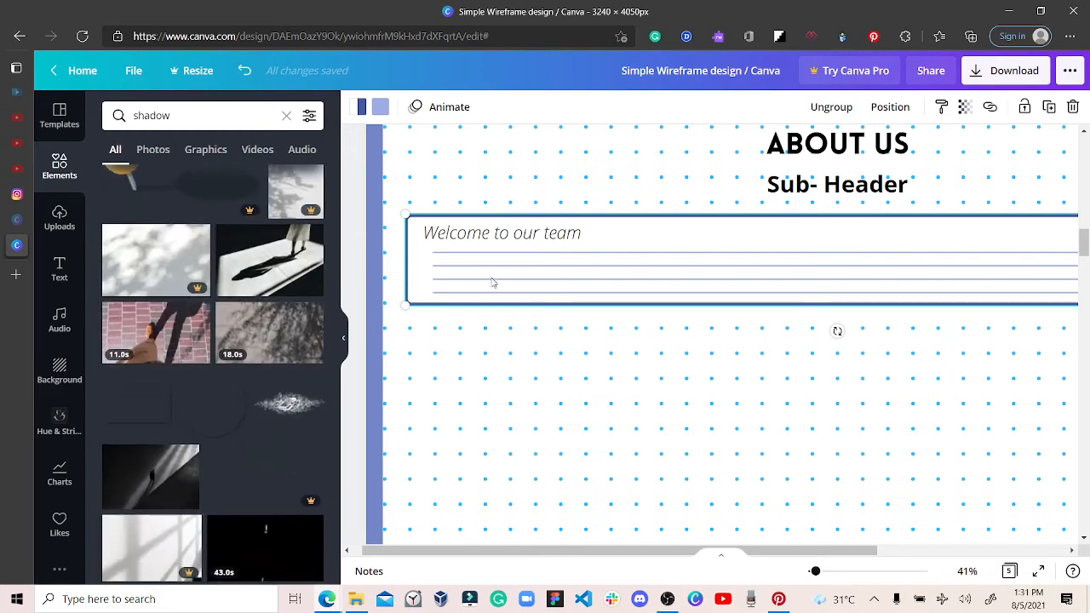
click(223, 385)
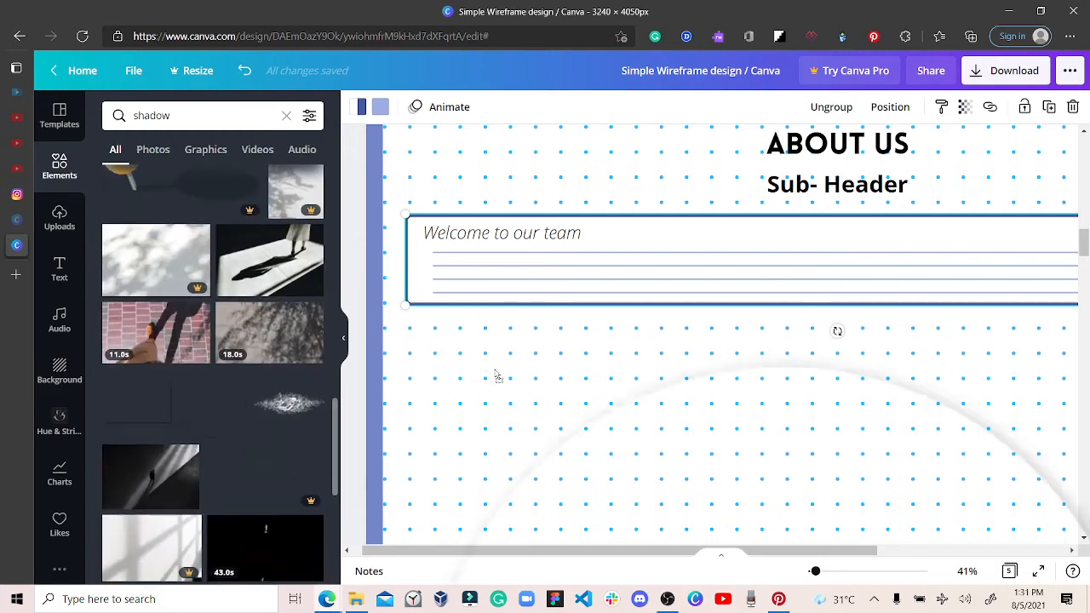
click(466, 348)
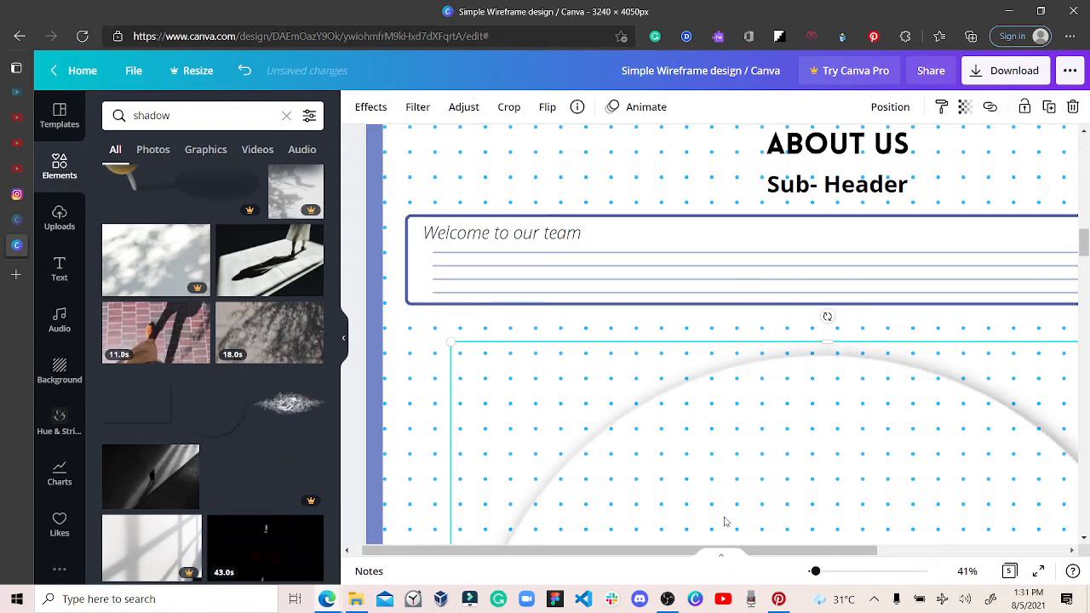
Step: Shrink the shadow circle beneath the welcome box's left end and place a duplicate level with it near the page's right edge
drag(815, 568, 804, 577)
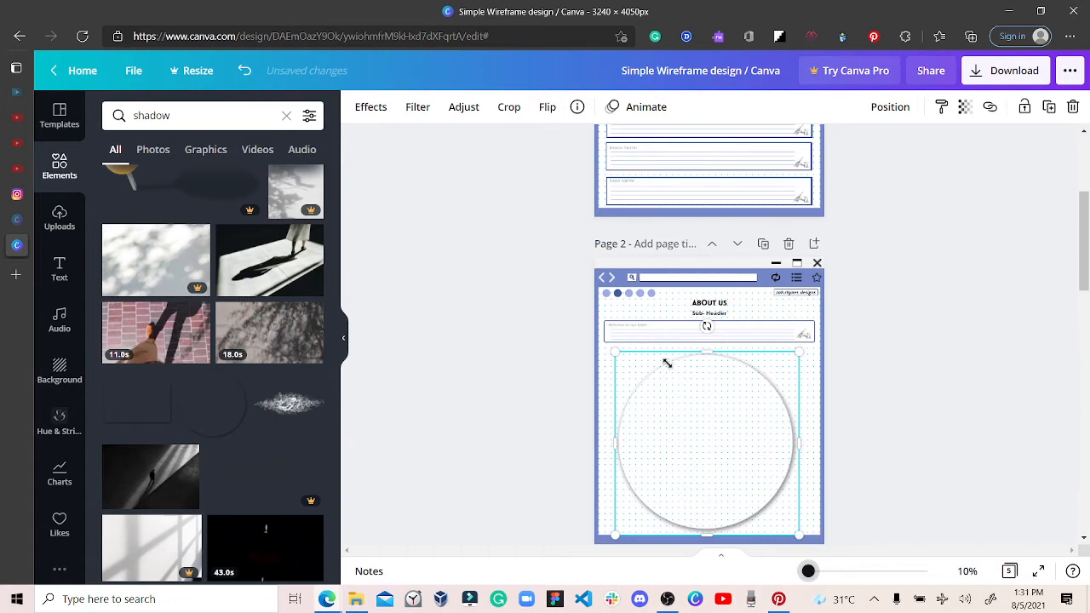
drag(668, 364, 613, 375)
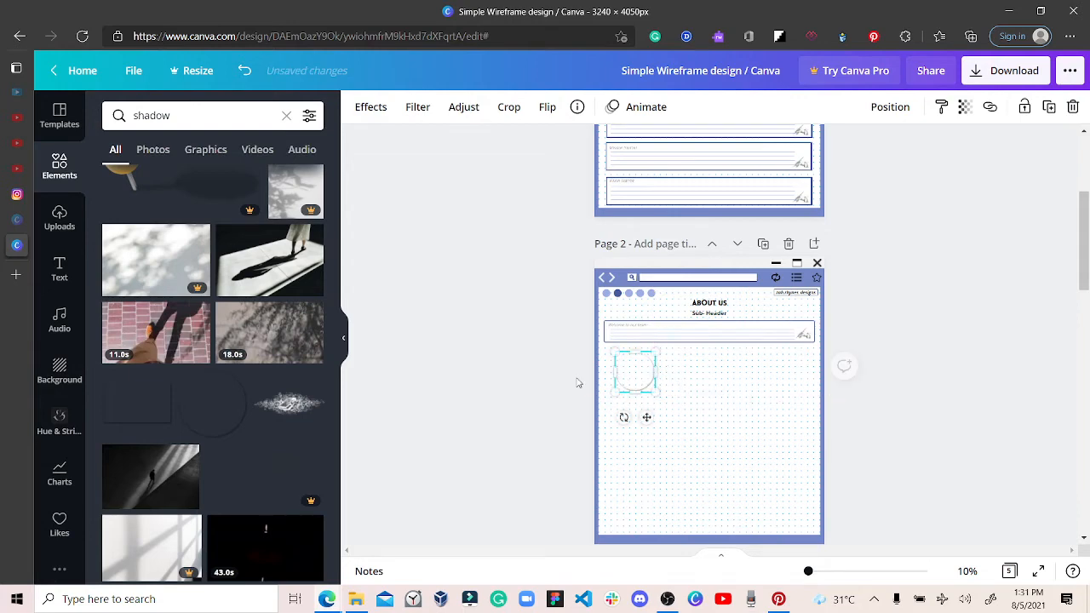
click(606, 373)
click(630, 373)
drag(620, 369, 622, 380)
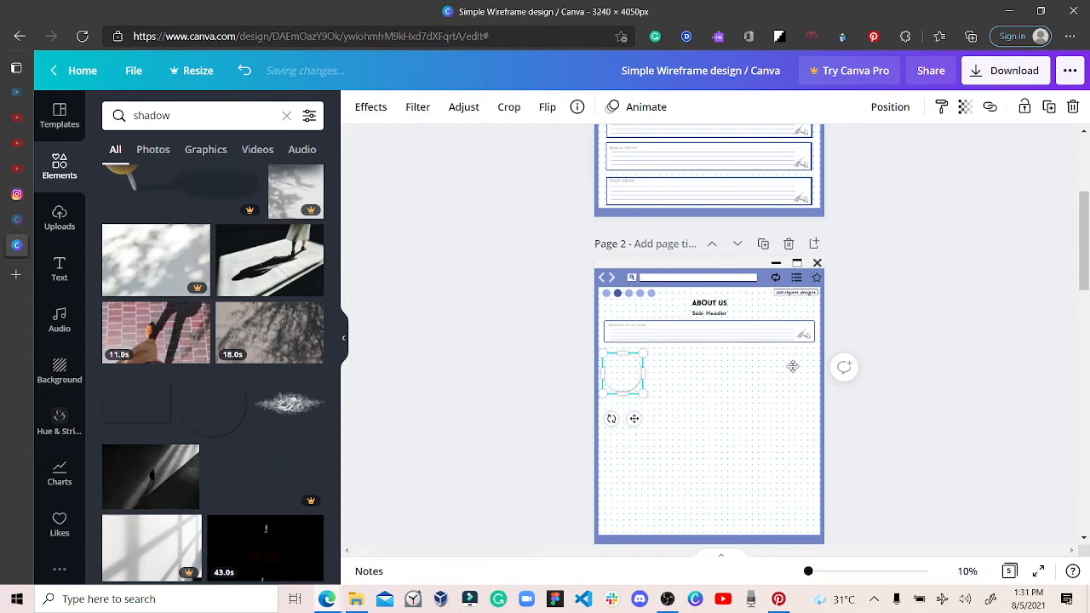
drag(792, 366, 795, 376)
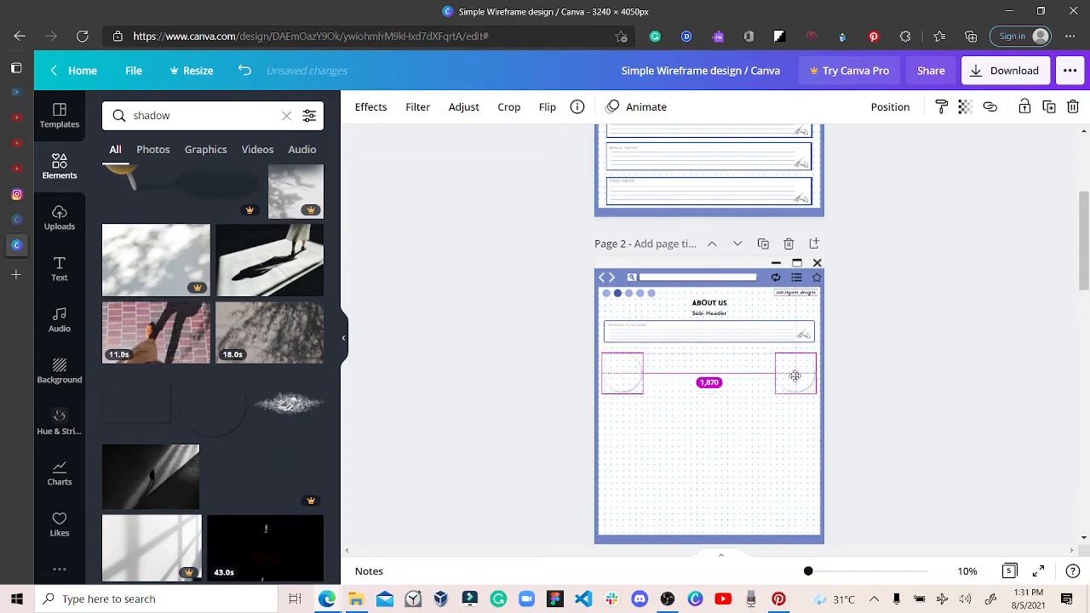
click(627, 381)
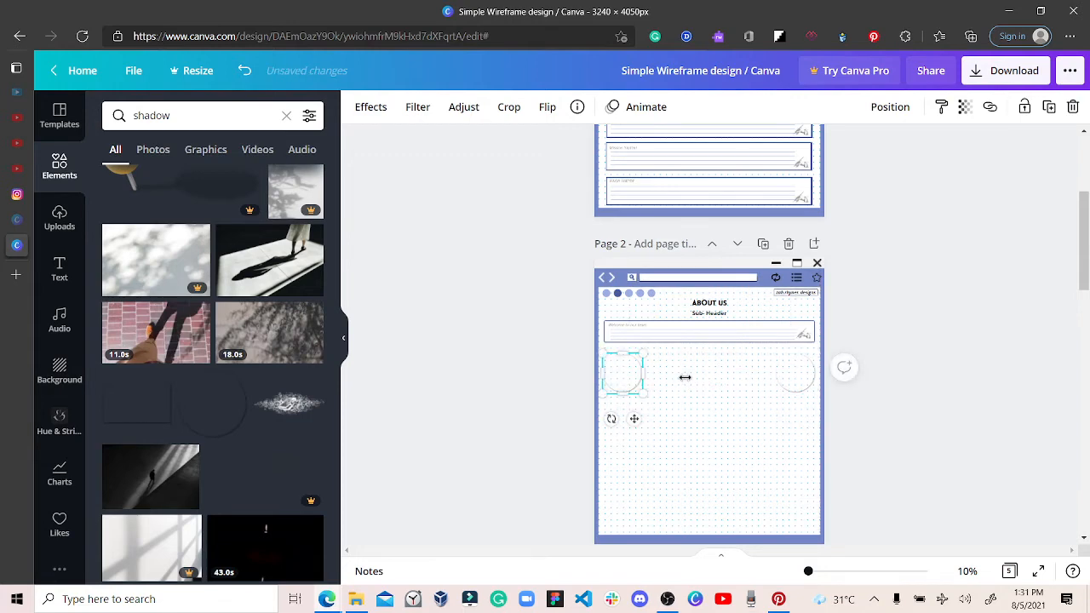
Step: Place three more duplicates of the shadow circle in the same row, between the two end circles
drag(685, 377, 709, 378)
drag(627, 378, 635, 378)
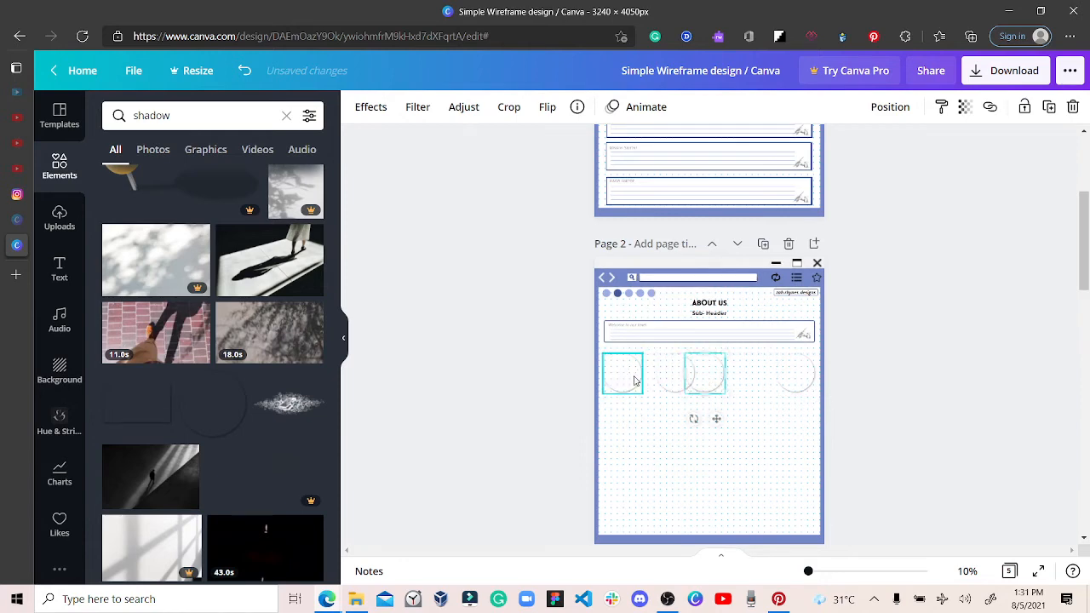
drag(744, 375, 762, 384)
Step: Select all five shadow circles beneath the welcome box and tidy up their spacing into an even row
drag(884, 389, 602, 390)
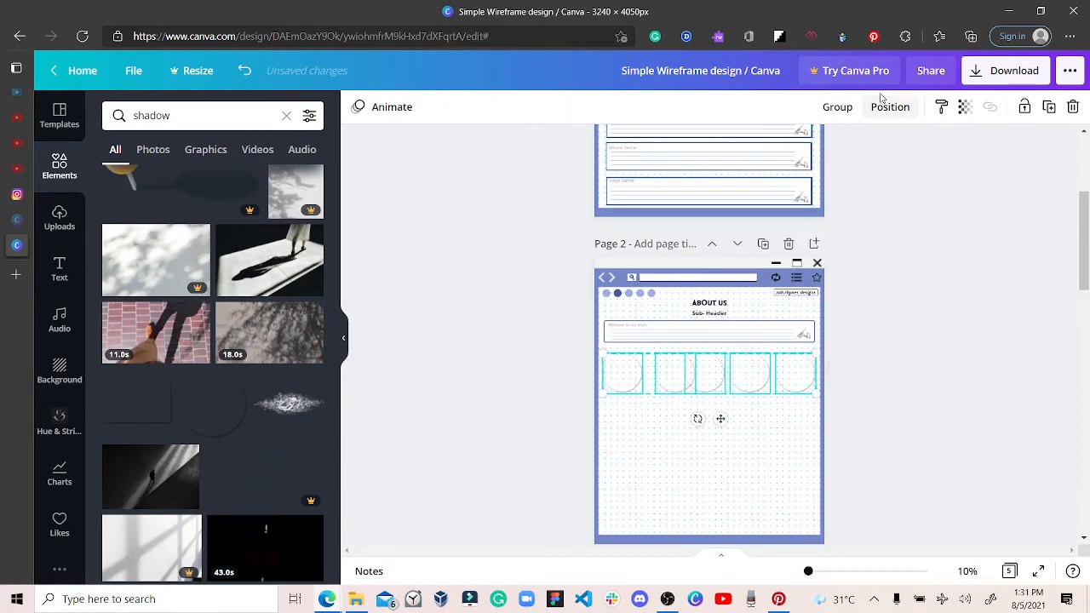
click(882, 107)
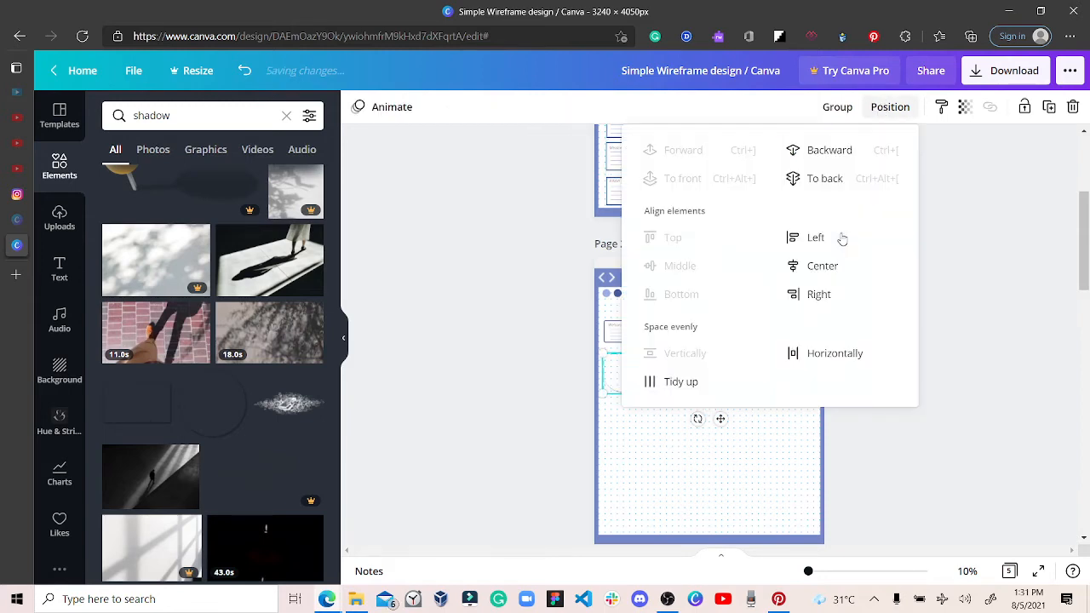
click(692, 381)
click(920, 464)
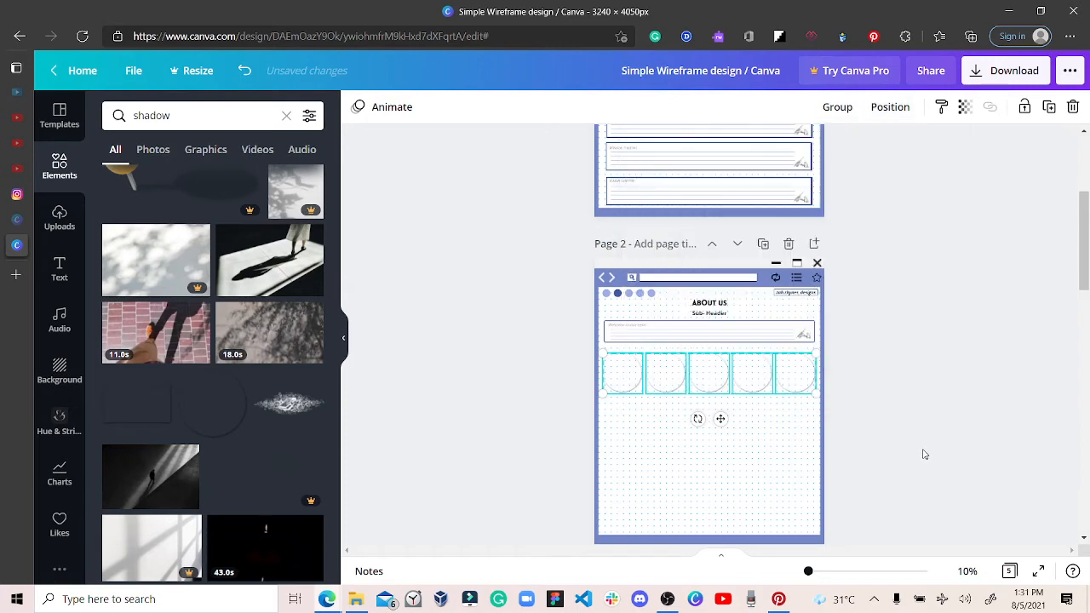
click(530, 363)
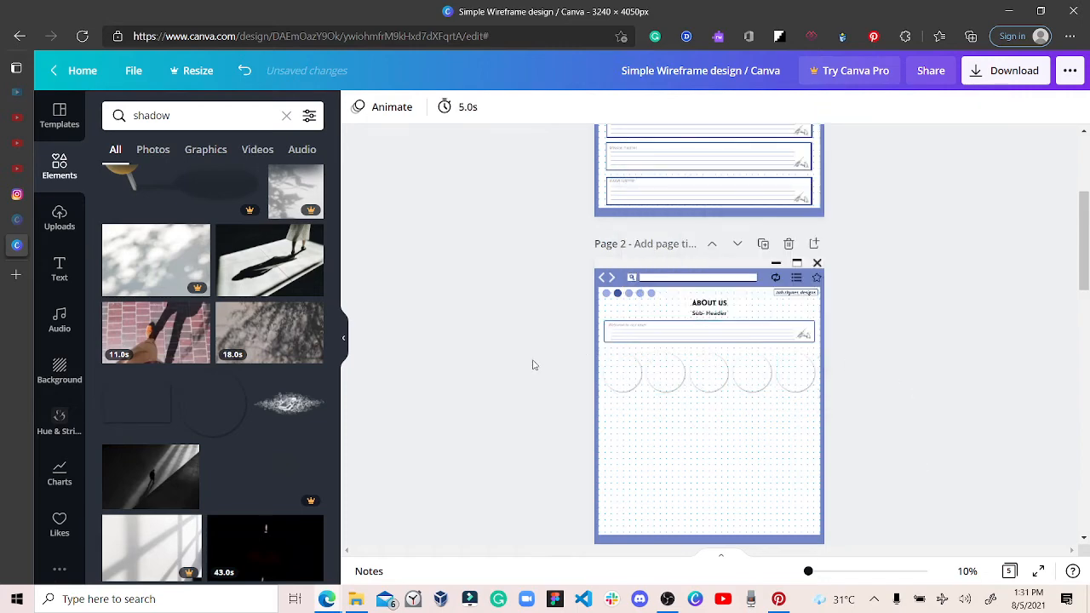
Step: Search the elements for "people", limit the results to graphics, and look through them for a suitable portrait figure
click(175, 115)
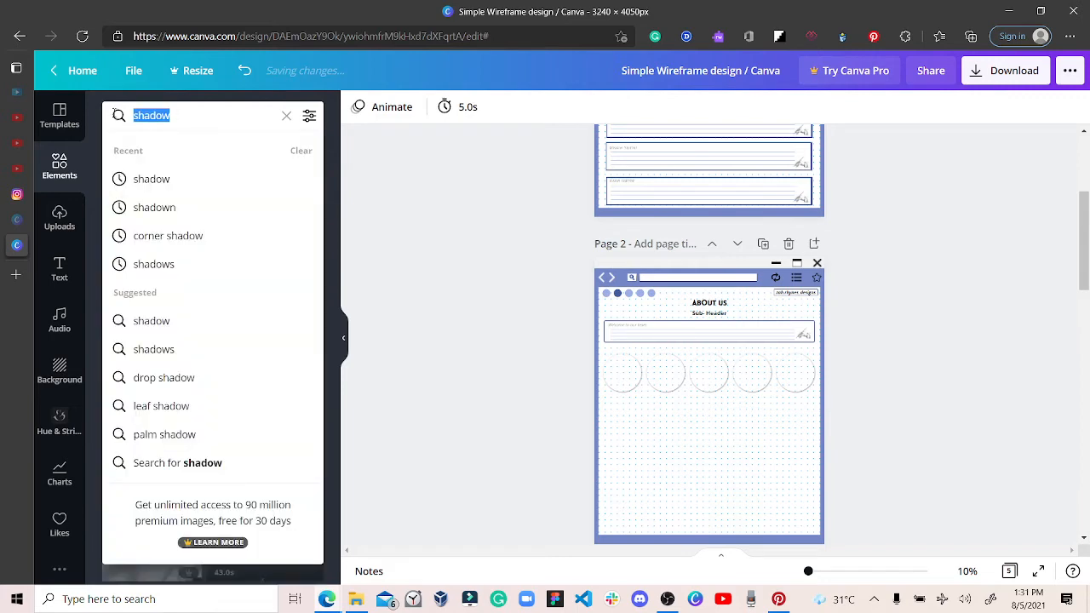
text(people)
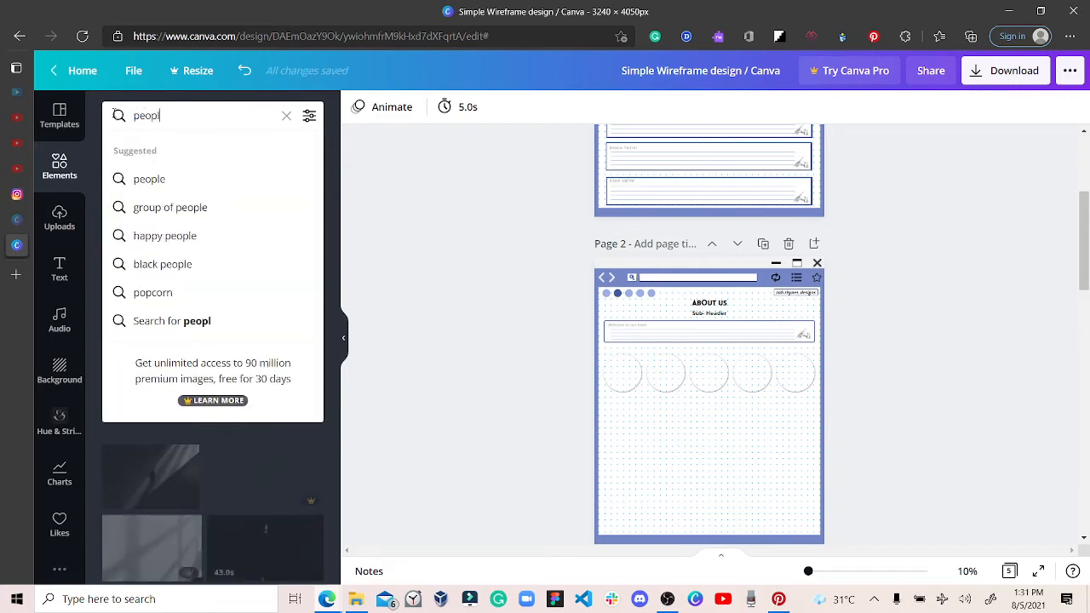
key(Return)
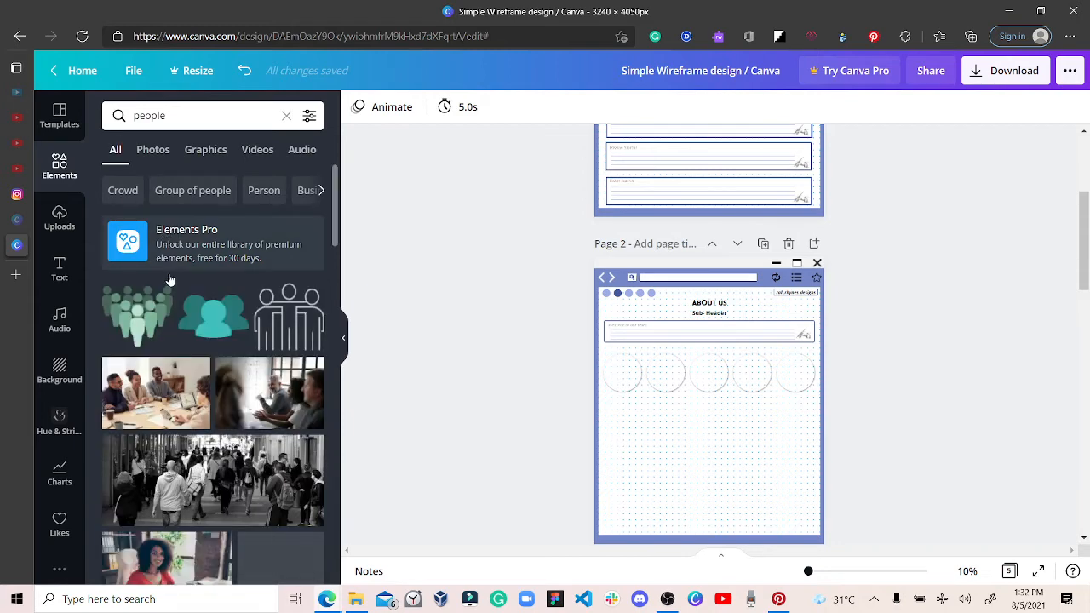
click(191, 162)
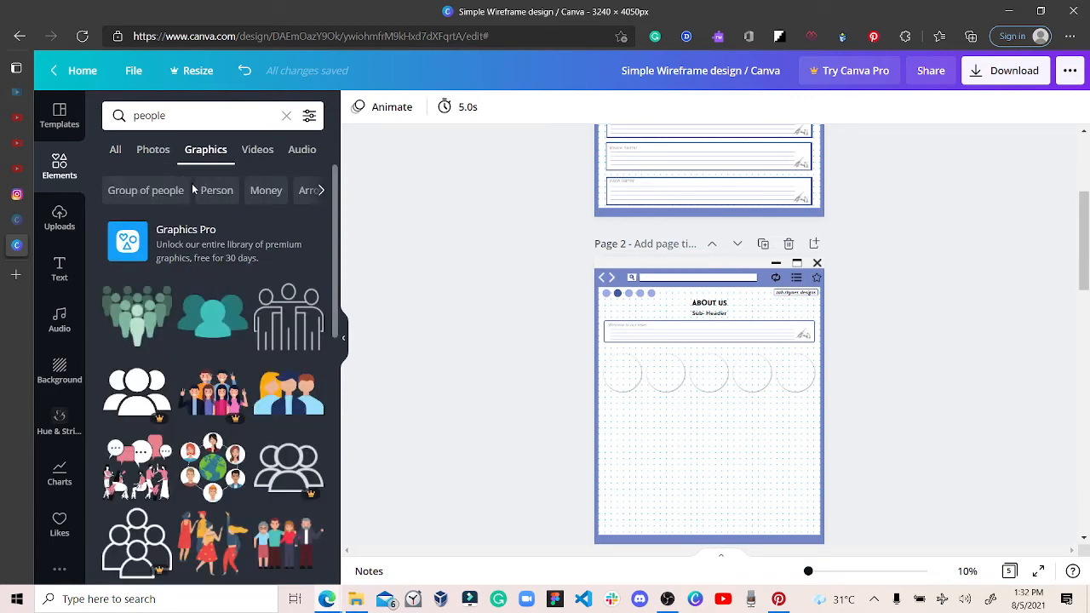
scroll(201, 256, down, 10)
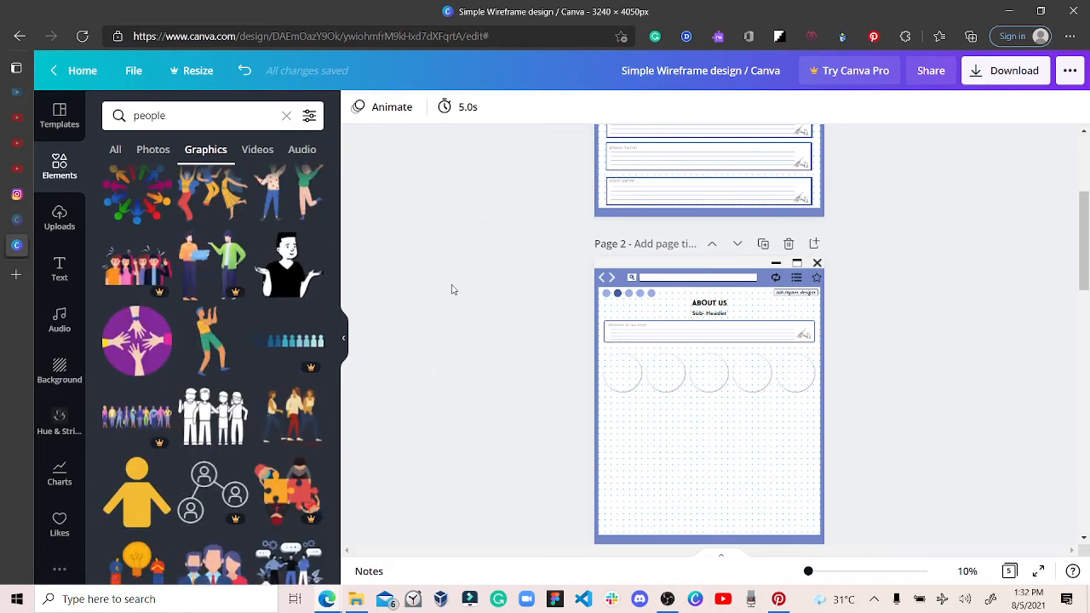
scroll(226, 303, down, 10)
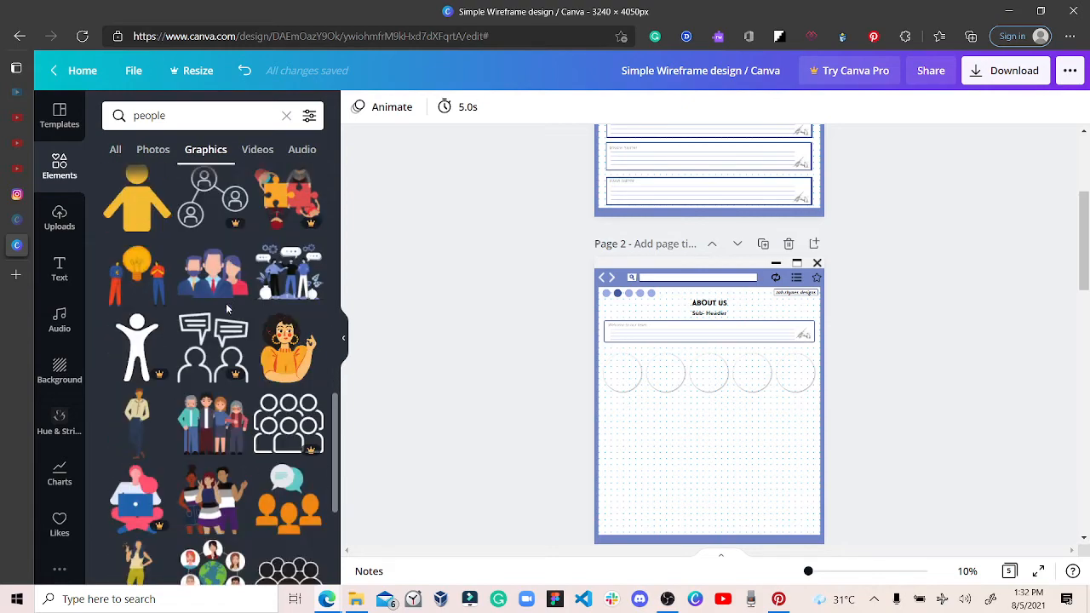
scroll(228, 313, down, 10)
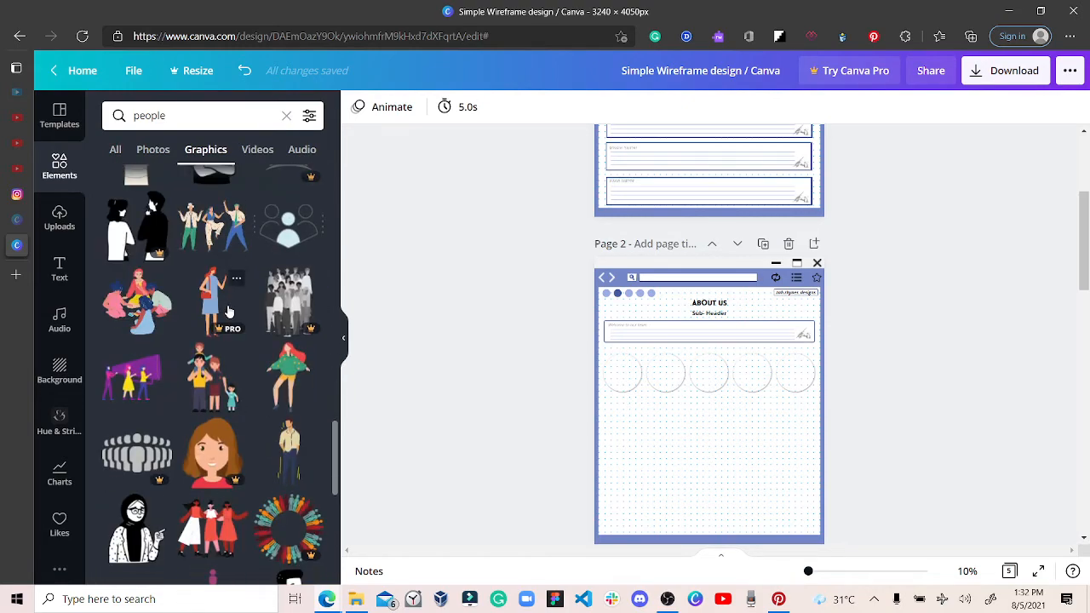
scroll(228, 312, down, 5)
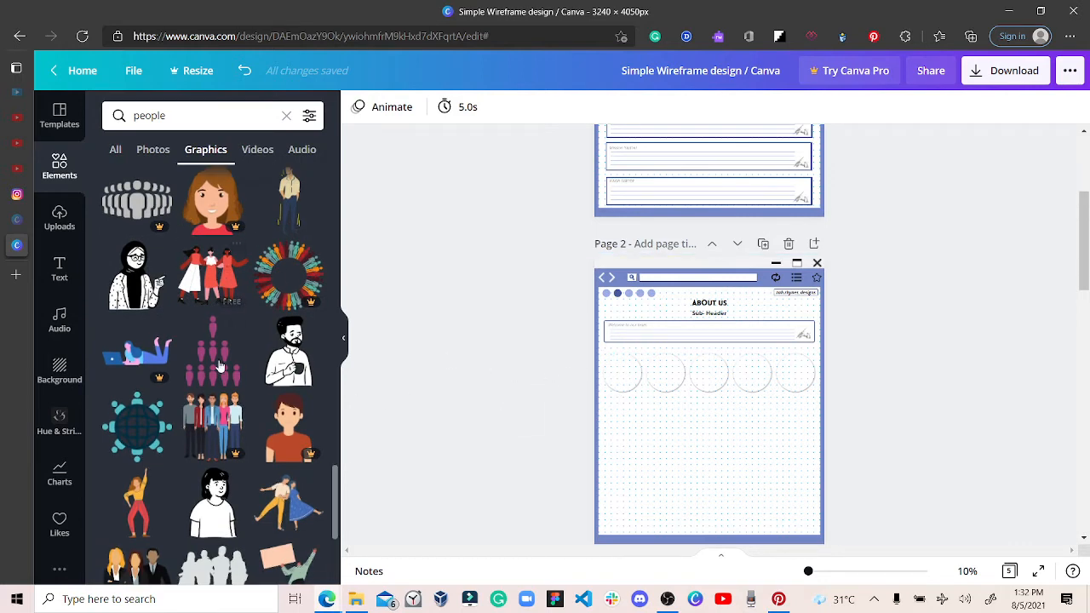
scroll(220, 364, down, 3)
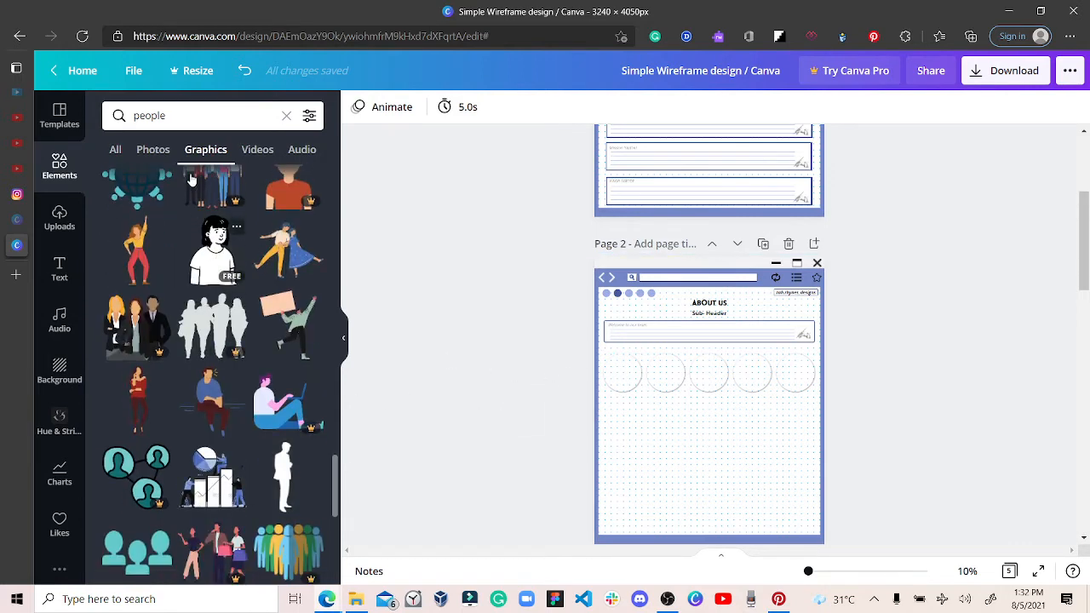
Step: Search the graphics for "male" and place the teal-haired man with glasses and suit on page 2 below the first shadow circle
drag(165, 115, 145, 115)
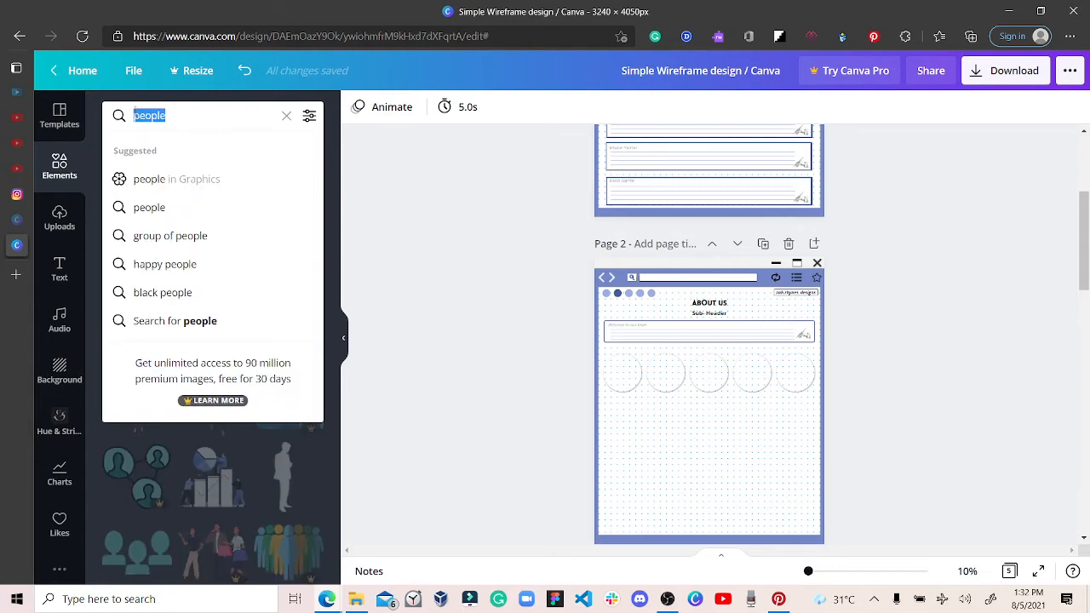
text(male)
key(Return)
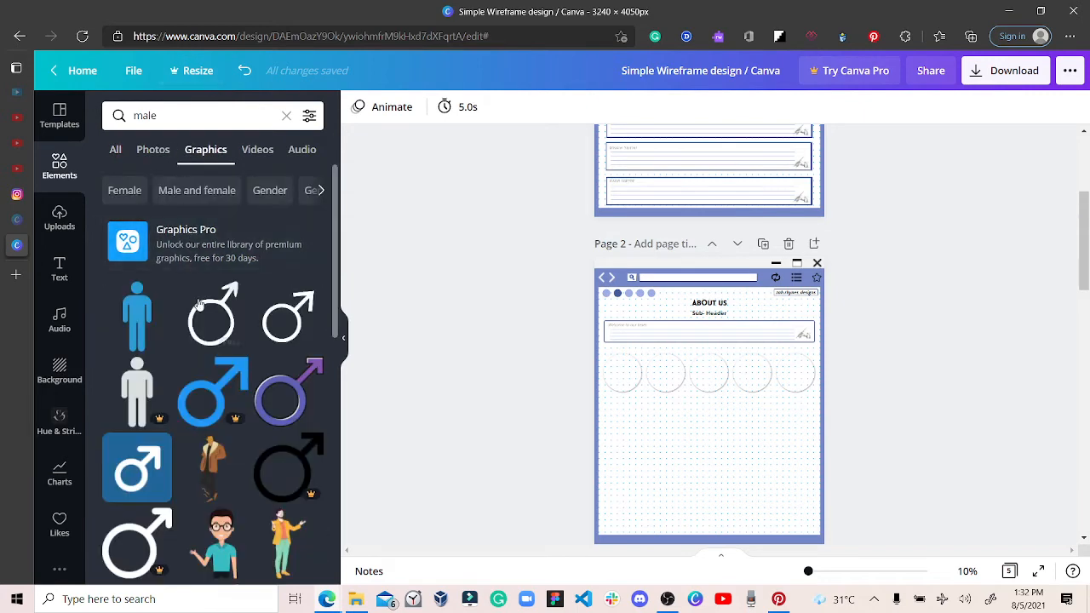
scroll(200, 304, down, 10)
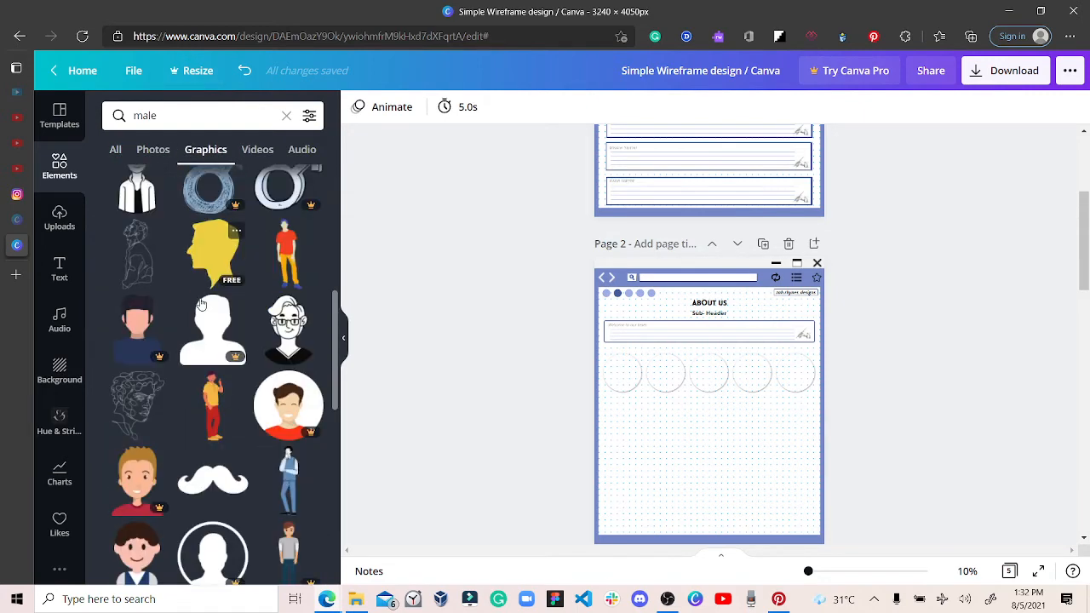
scroll(203, 304, down, 2)
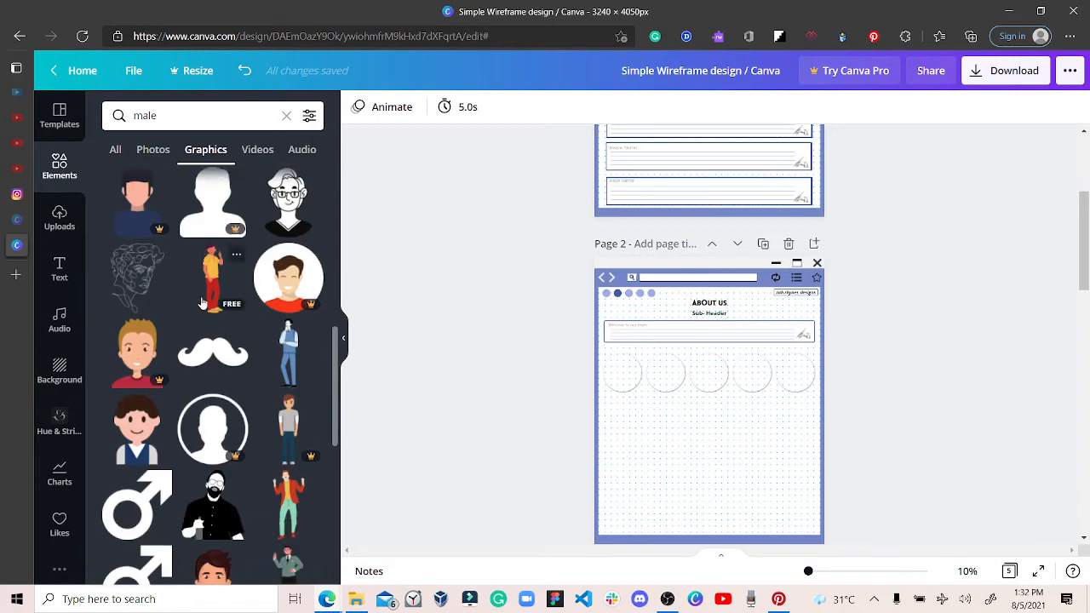
scroll(204, 302, down, 3)
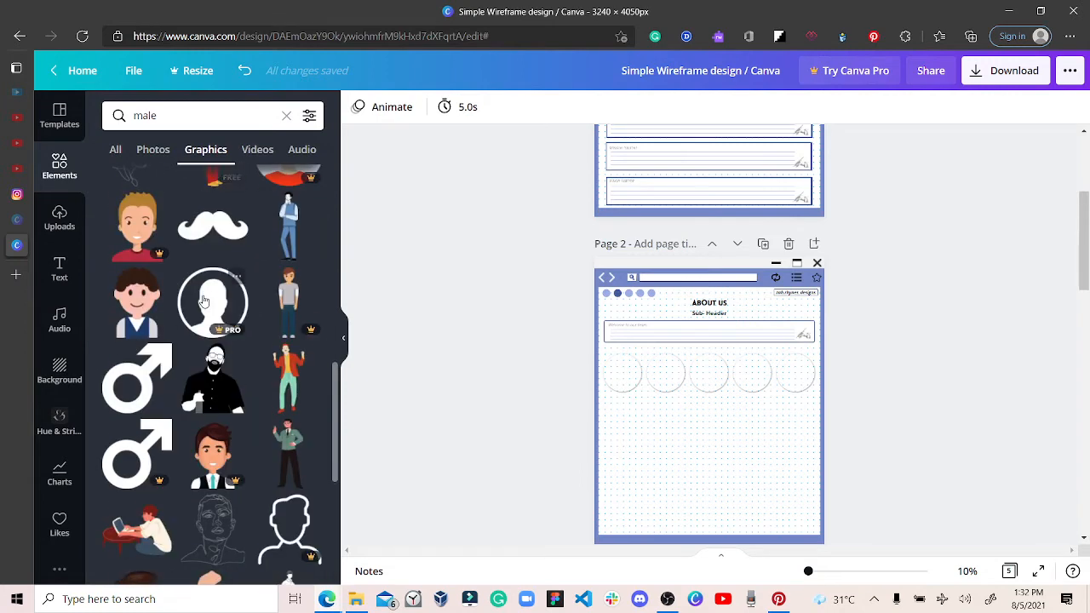
scroll(210, 298, down, 2)
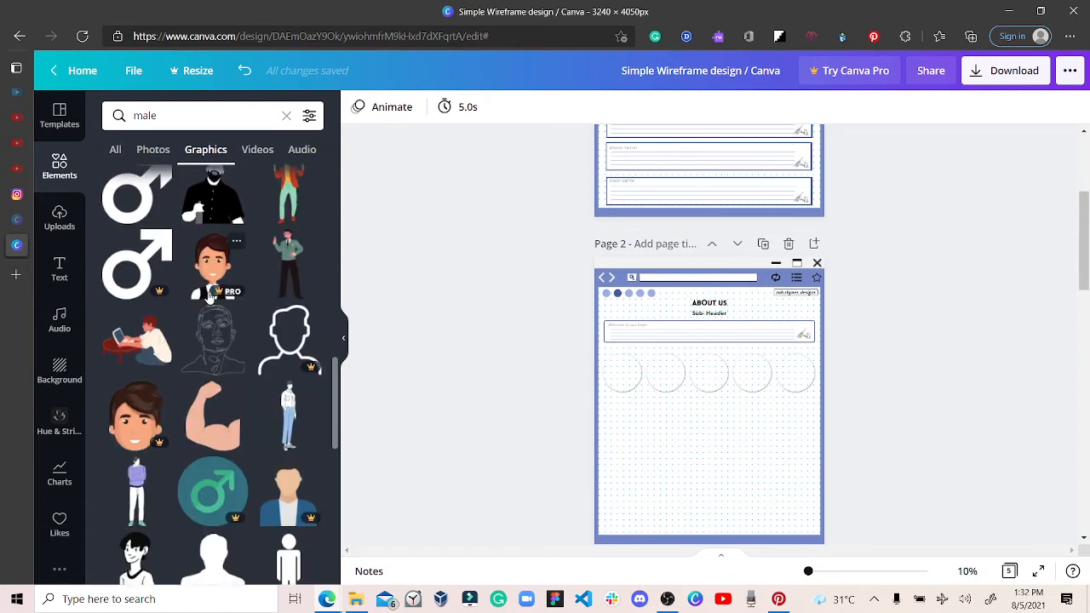
scroll(211, 298, down, 2)
scroll(210, 298, down, 2)
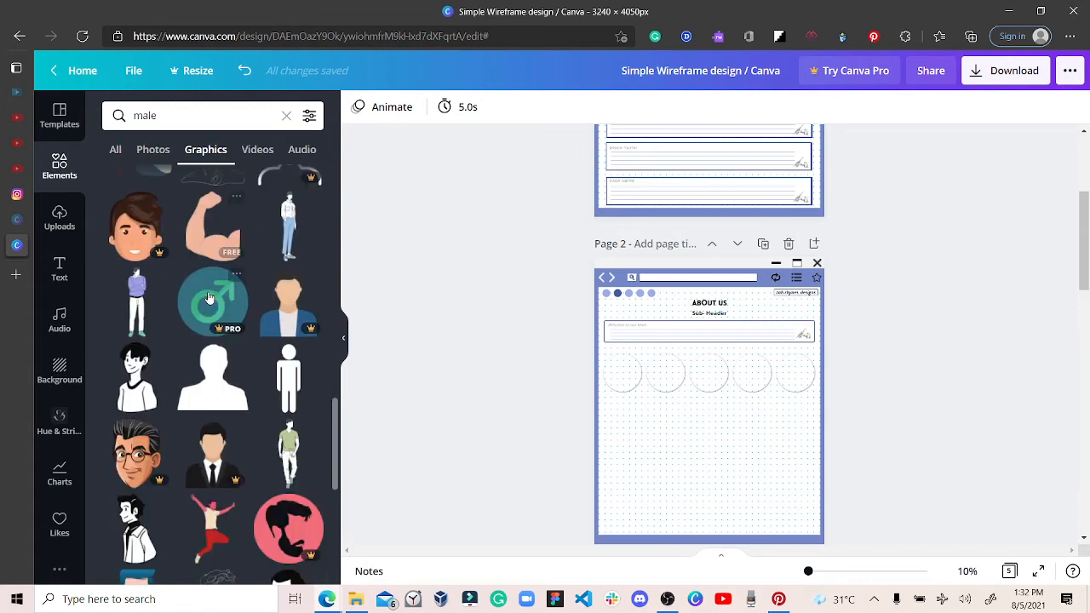
scroll(210, 297, down, 4)
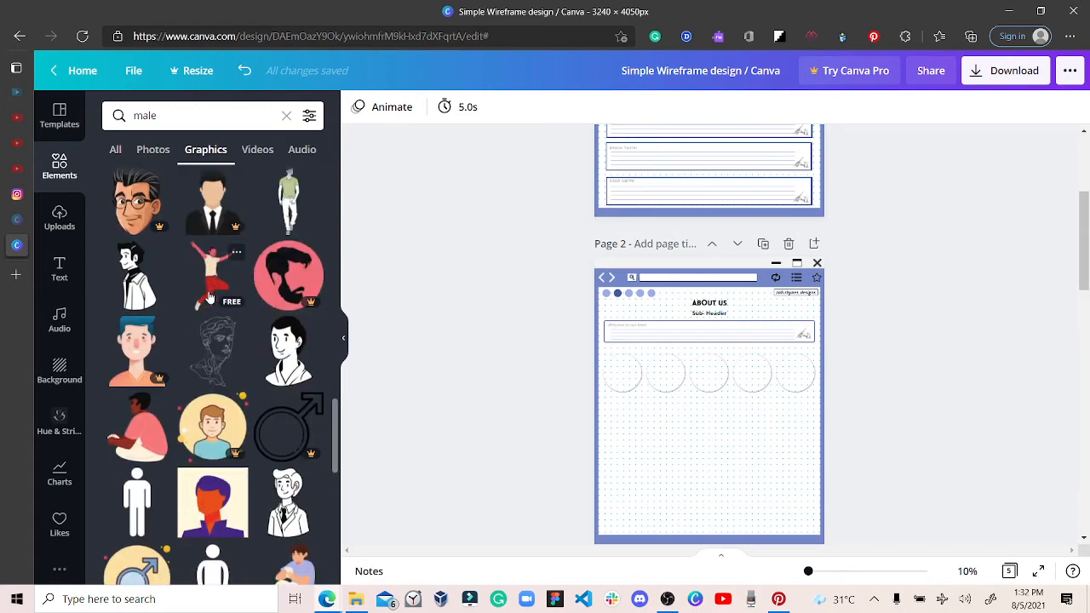
scroll(211, 296, down, 3)
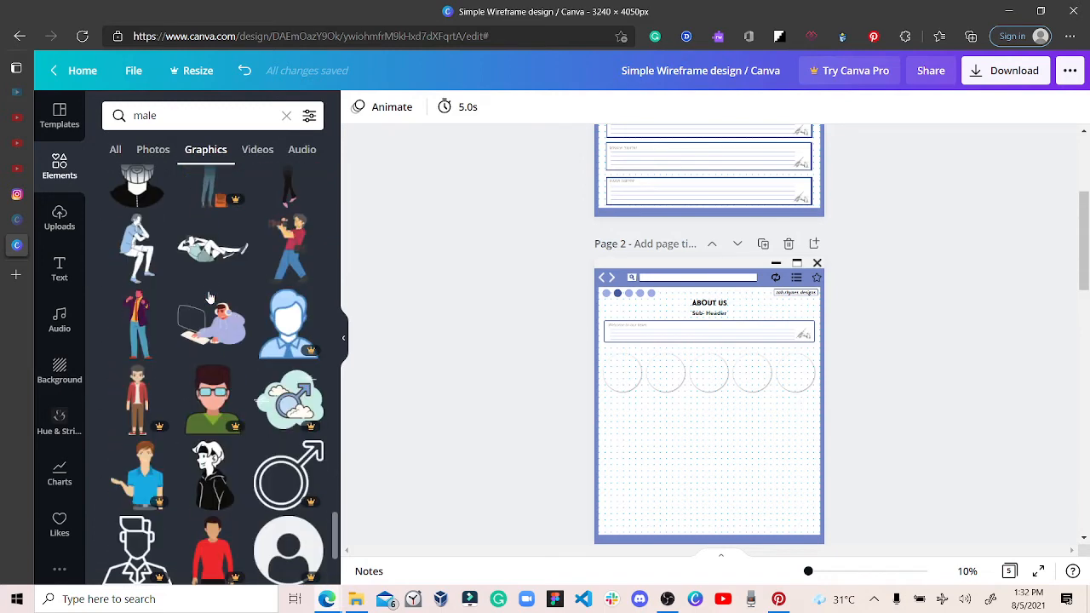
scroll(204, 289, down, 3)
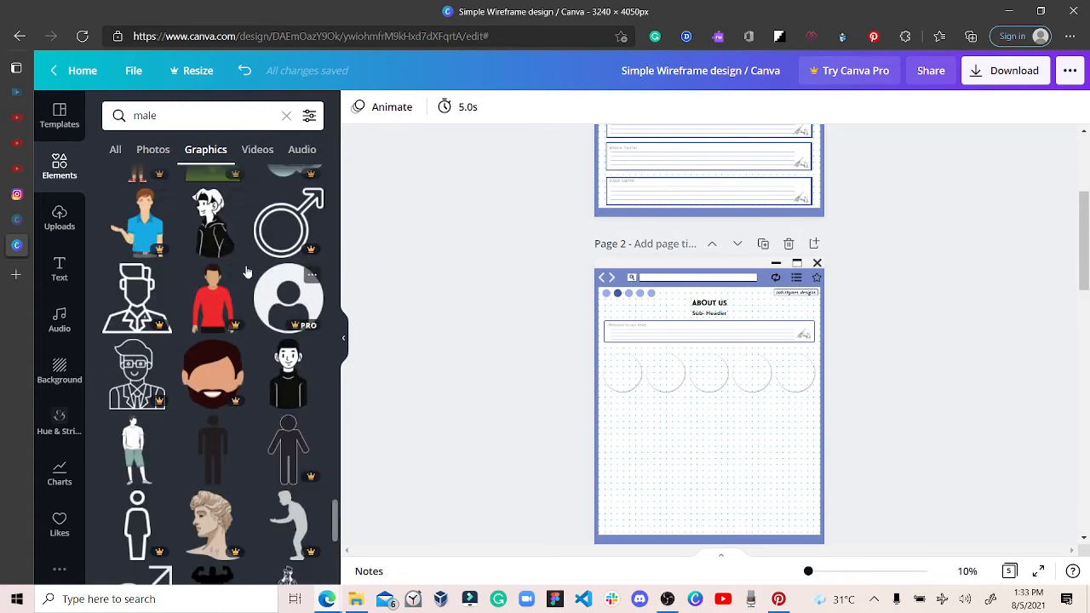
scroll(248, 228, up, 2)
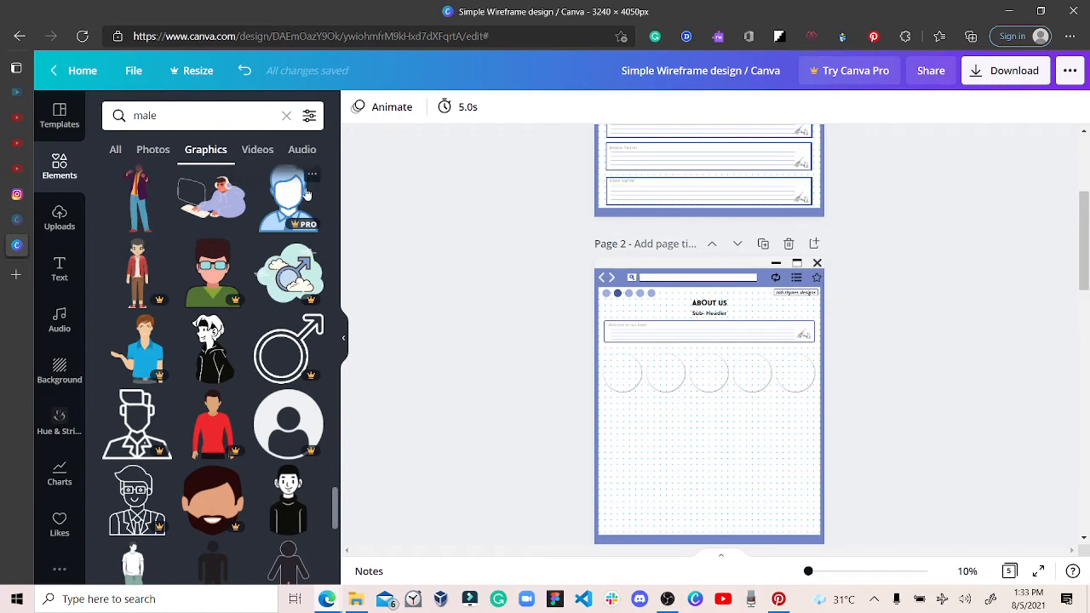
scroll(305, 205, up, 1)
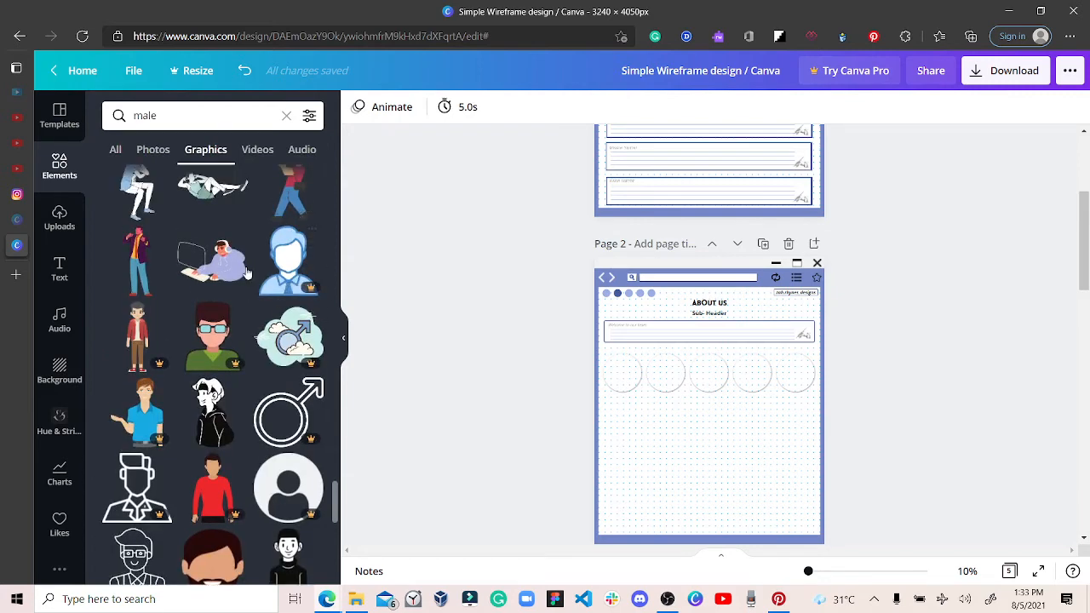
scroll(248, 270, down, 8)
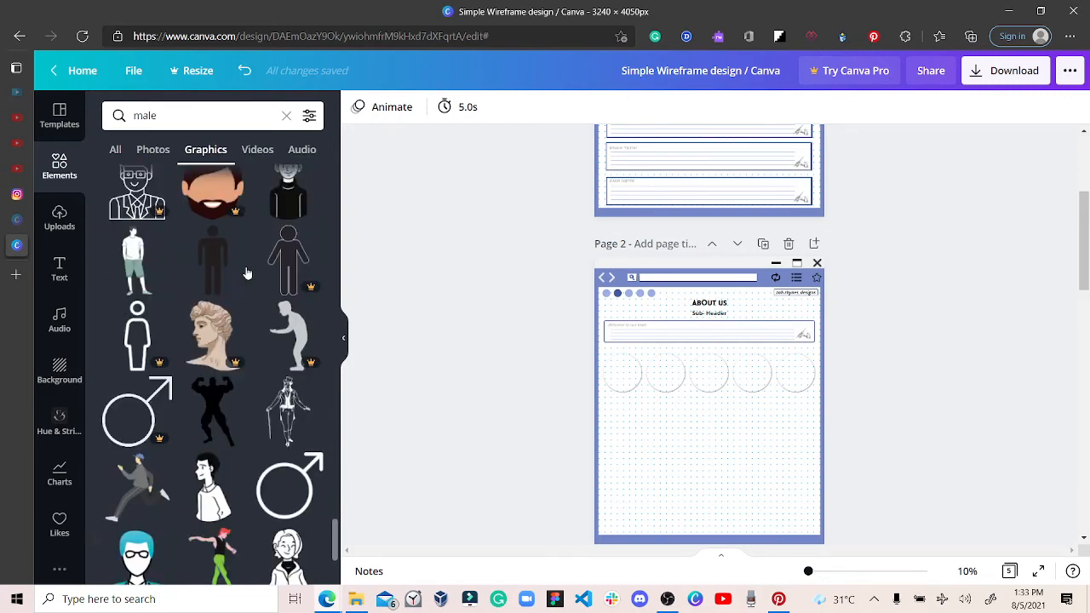
scroll(230, 281, down, 1)
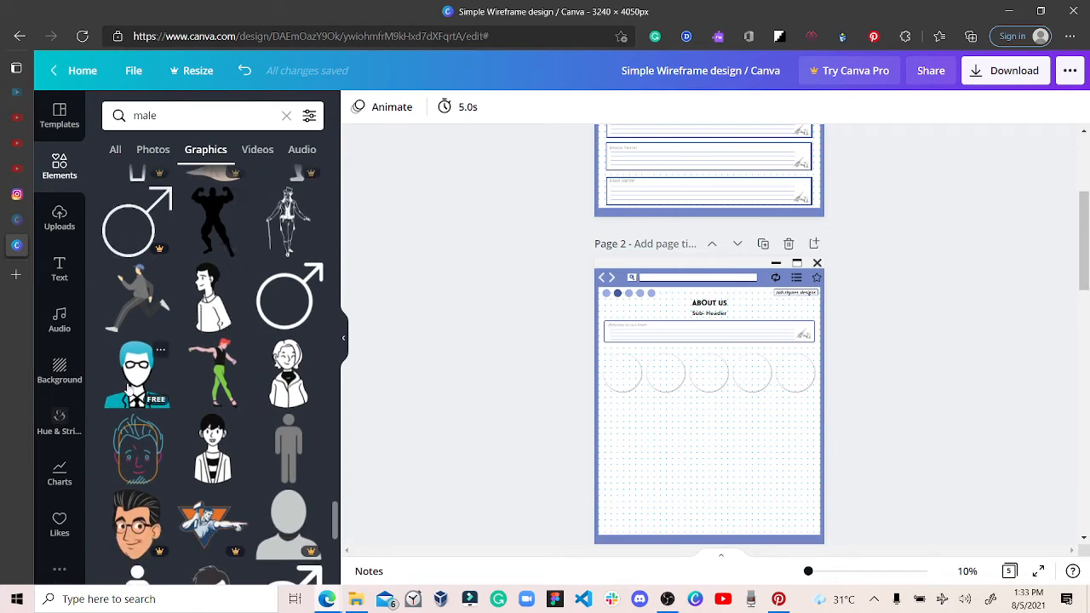
drag(127, 388, 601, 444)
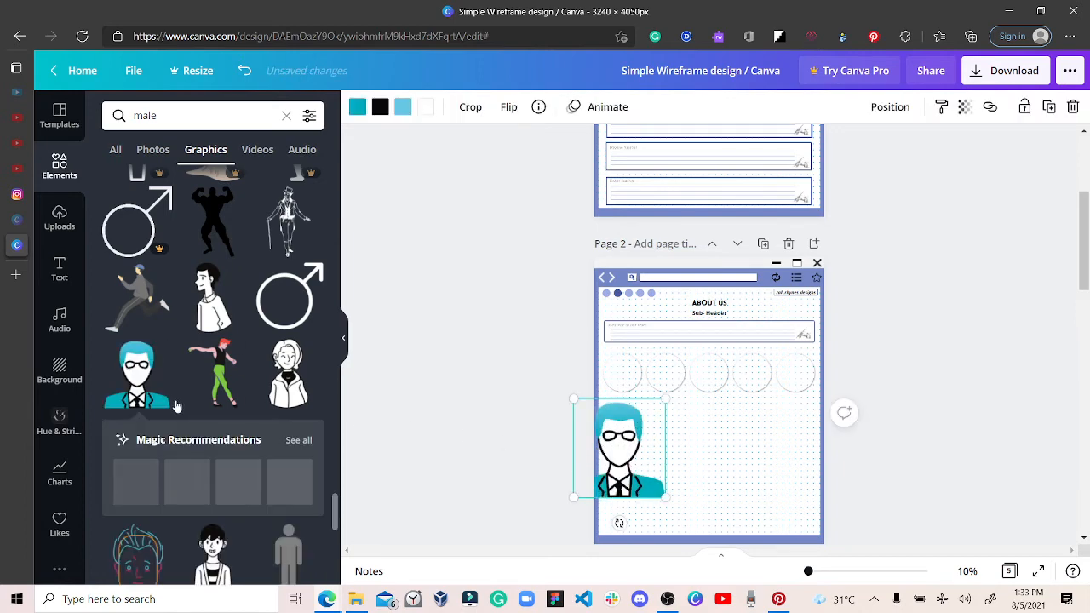
scroll(177, 406, down, 3)
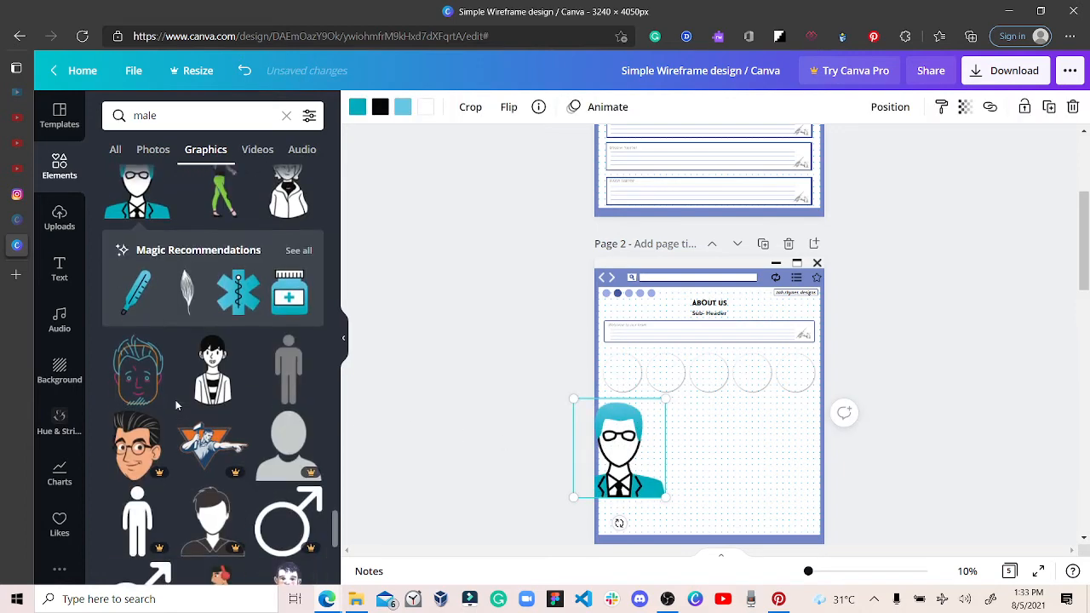
scroll(176, 406, down, 4)
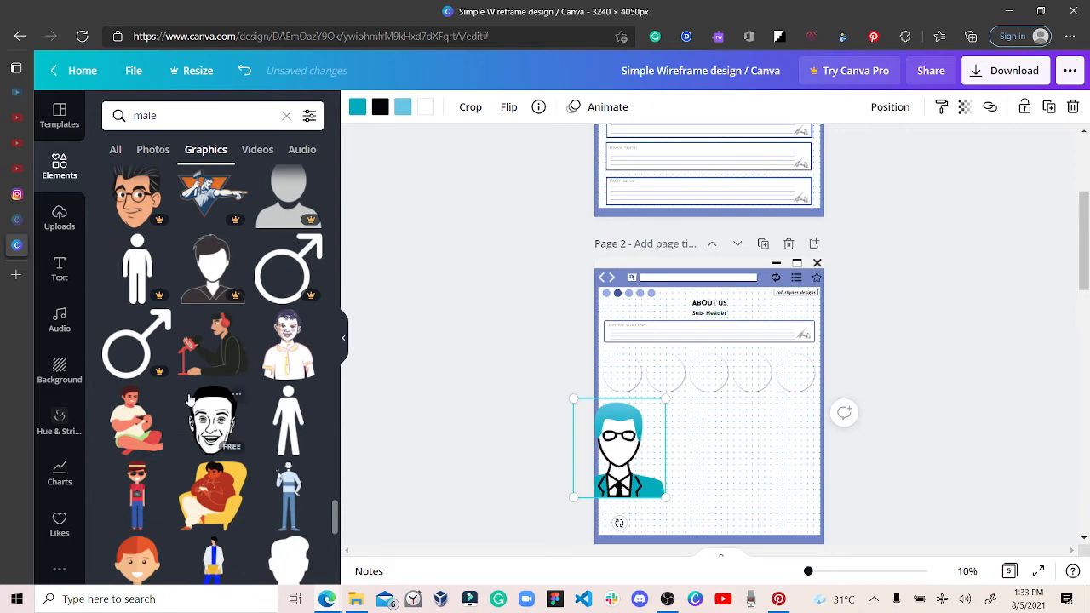
scroll(189, 401, down, 5)
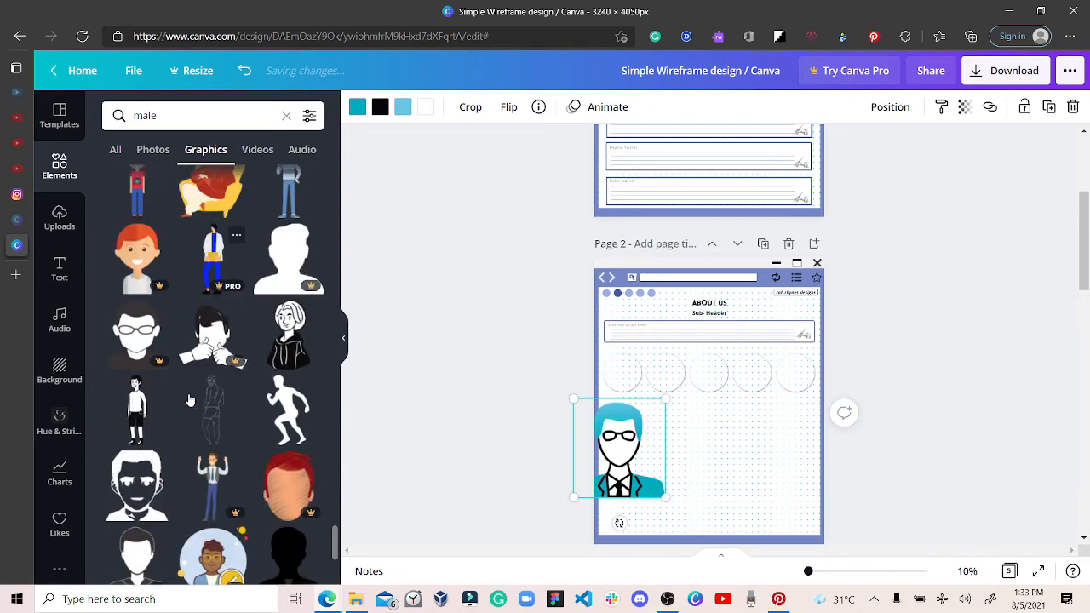
scroll(189, 400, down, 2)
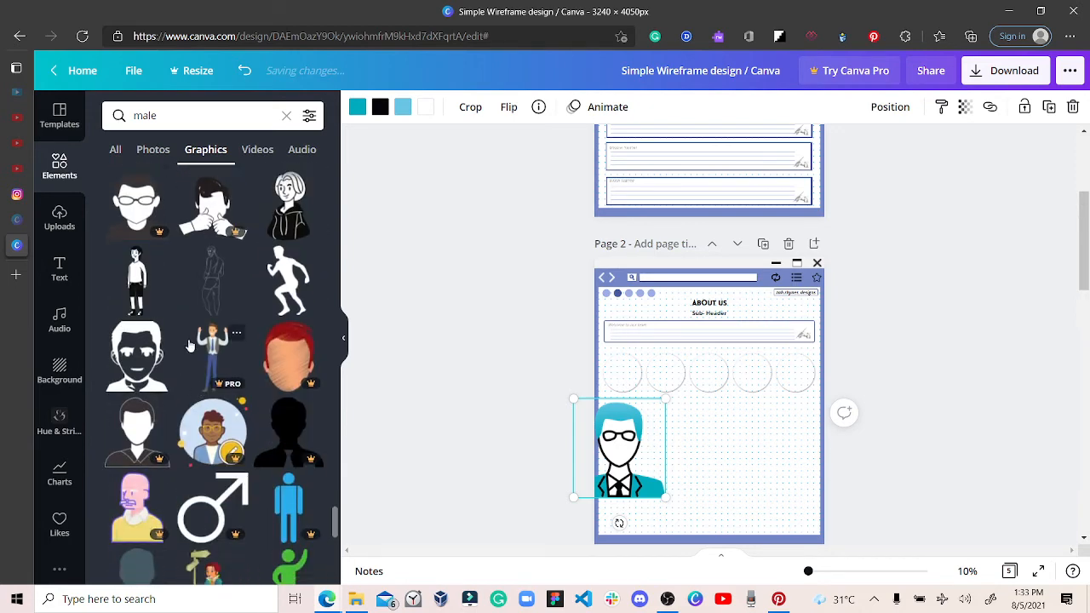
scroll(191, 402, down, 4)
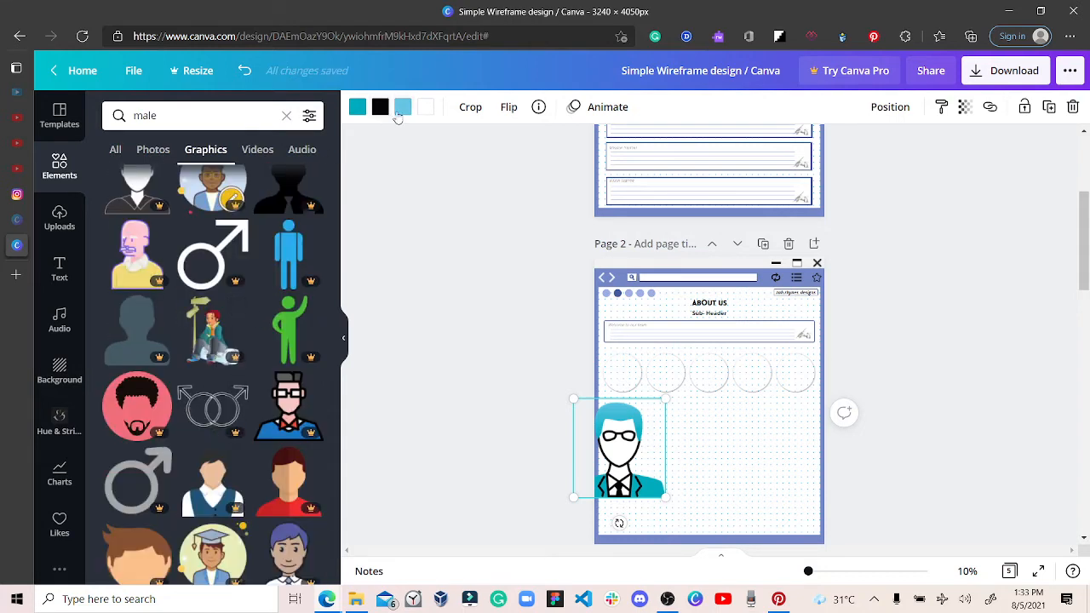
Step: Recolour the man's teal suit dark blue and move the whole figure inside the page, below the row of shadow circles
click(358, 108)
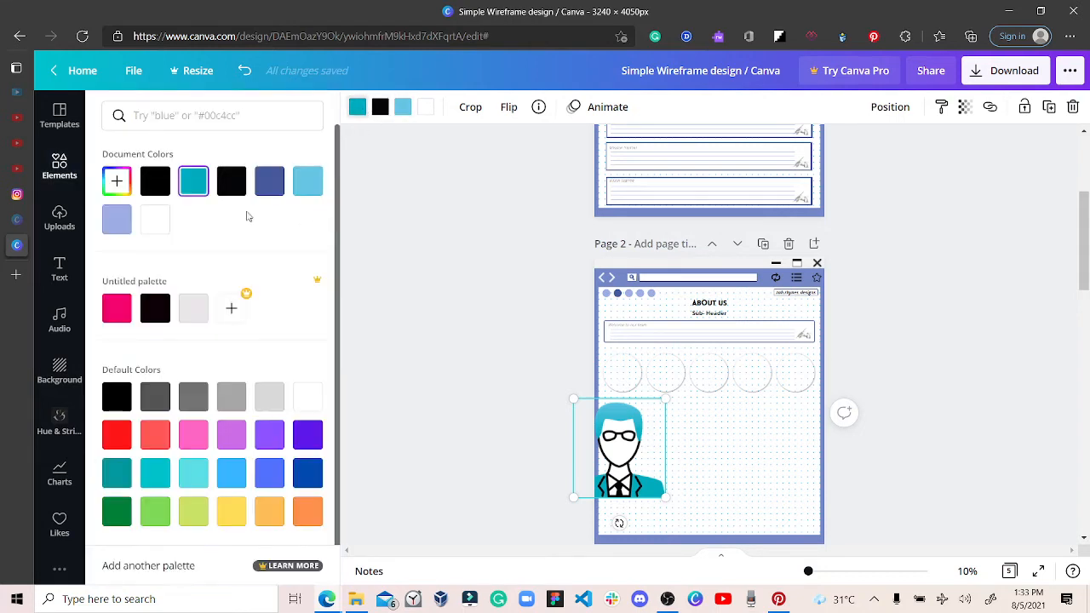
click(128, 223)
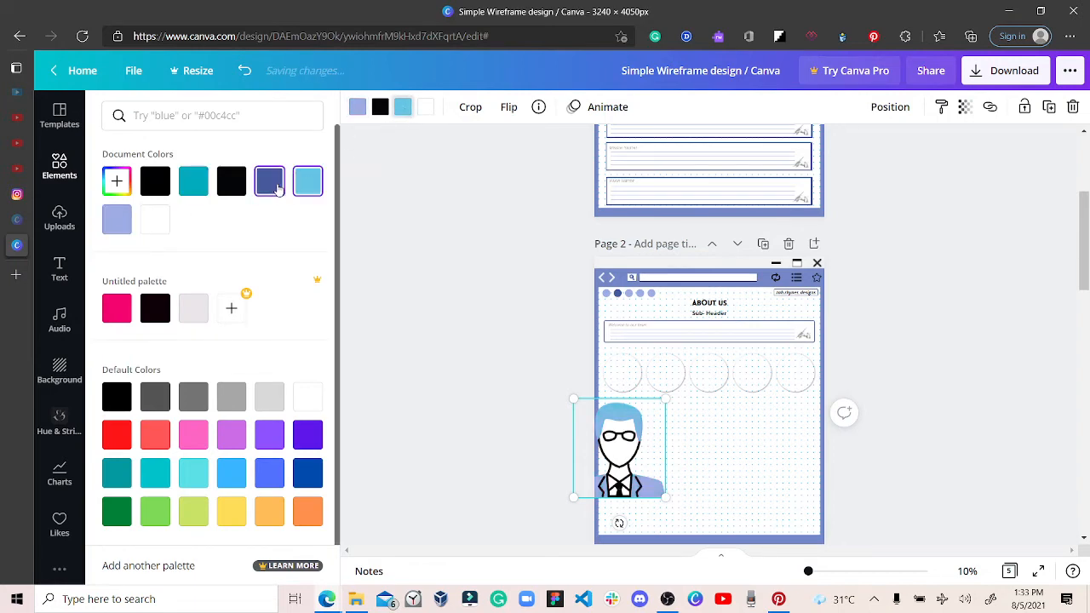
click(358, 106)
click(274, 189)
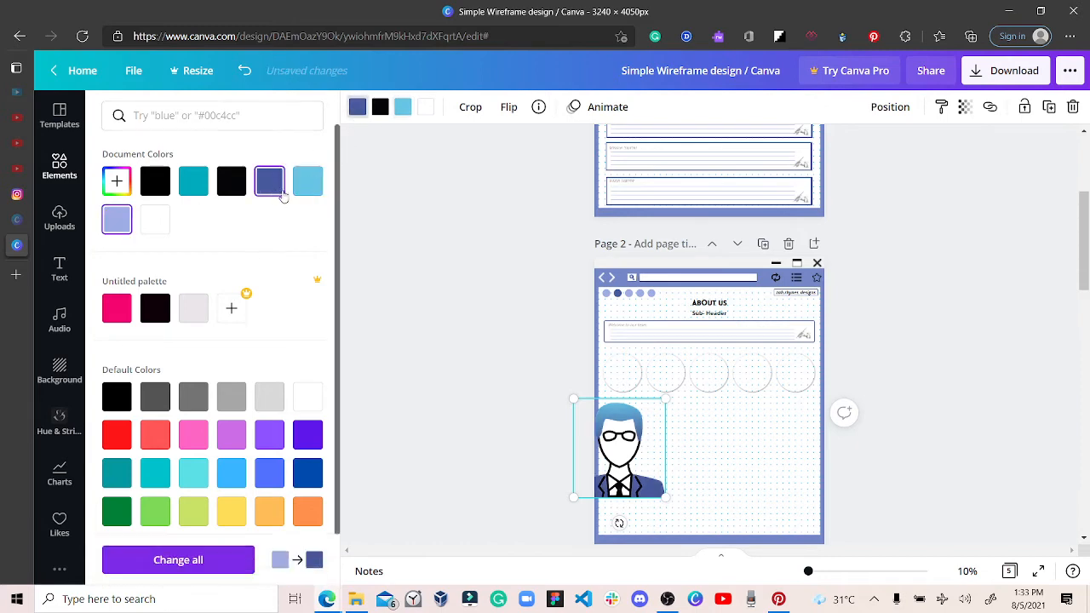
click(524, 348)
click(645, 461)
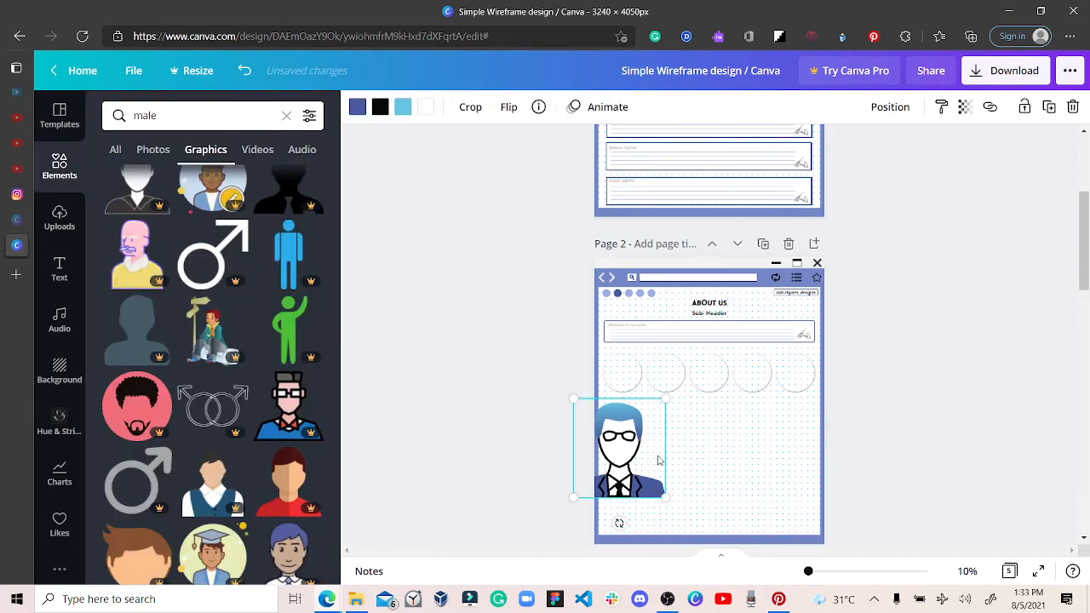
drag(679, 466, 684, 465)
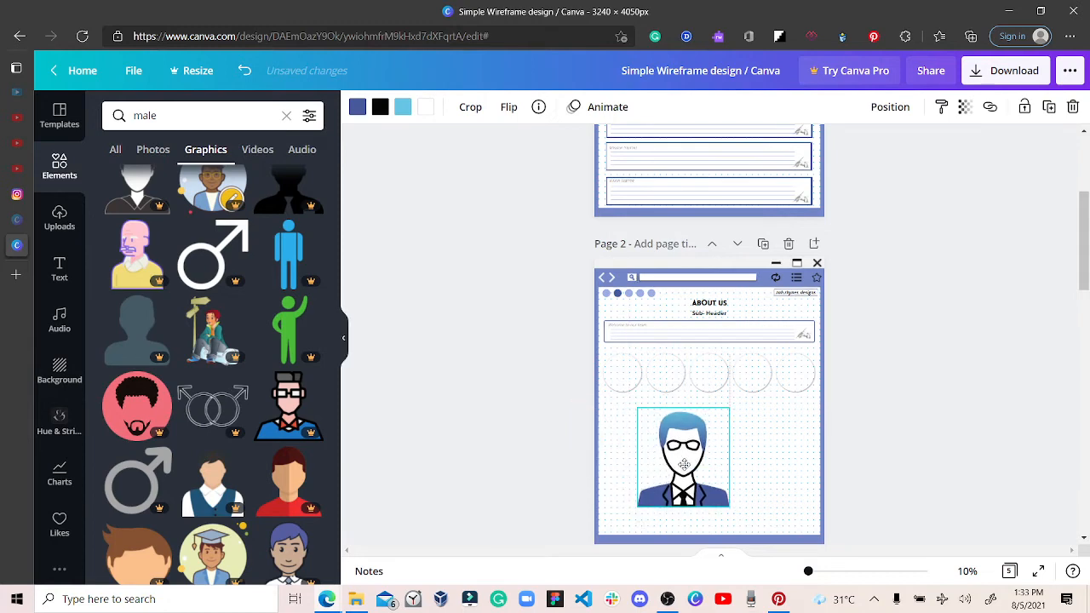
Step: Add a solid circle over the man, send it backward behind him and shrink it slightly
click(166, 209)
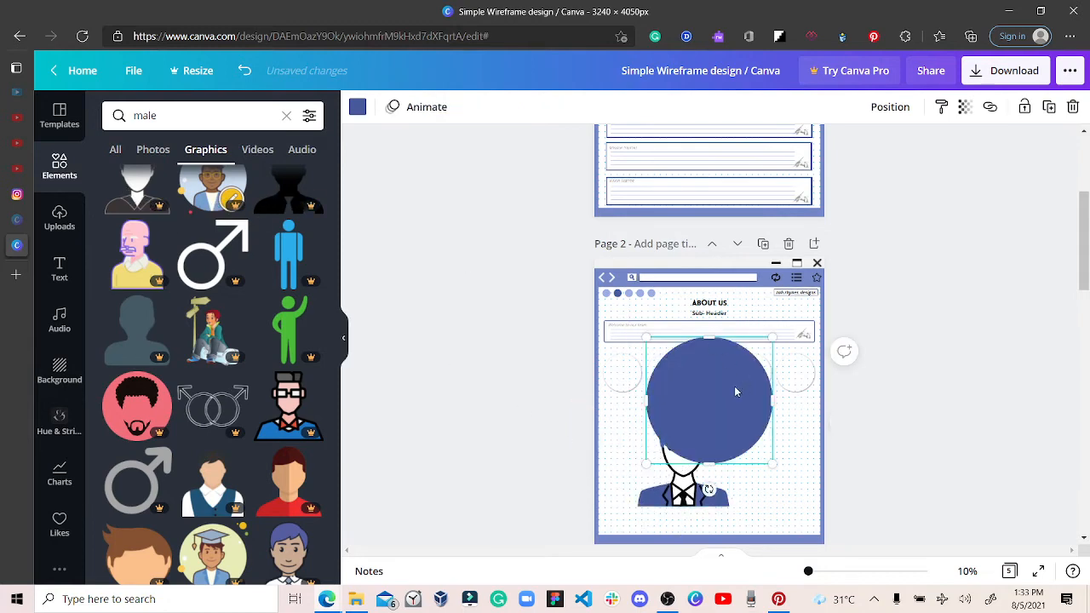
drag(714, 475, 704, 453)
right_click(705, 453)
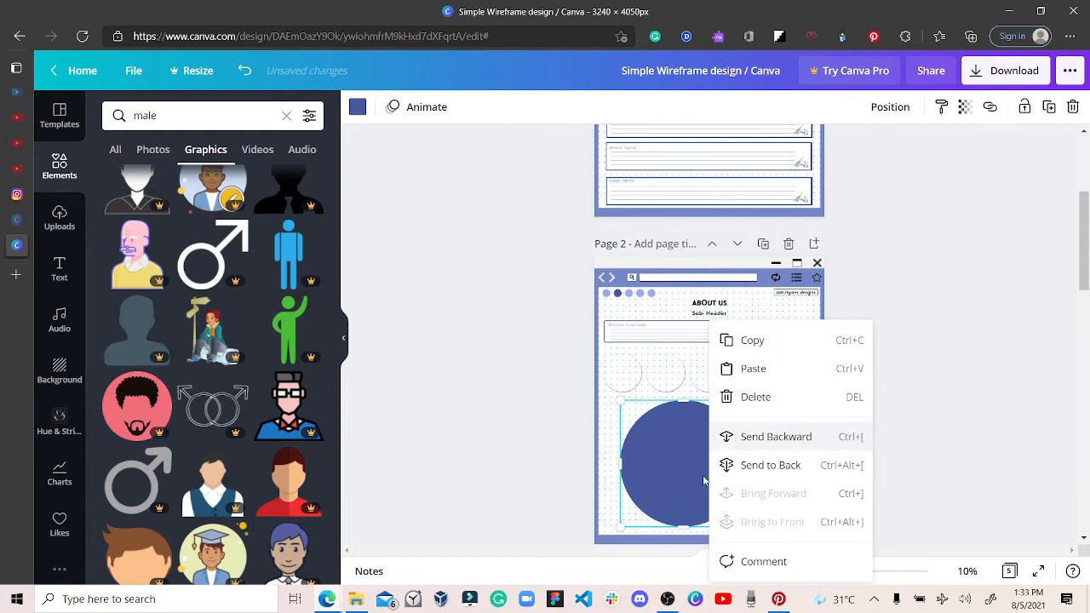
click(720, 438)
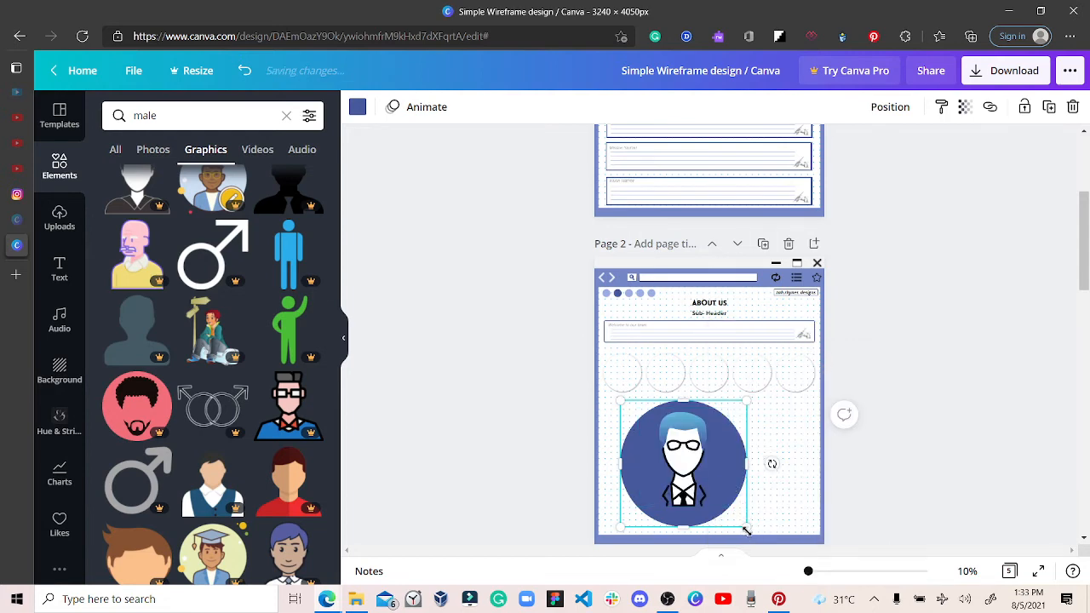
drag(742, 520, 732, 511)
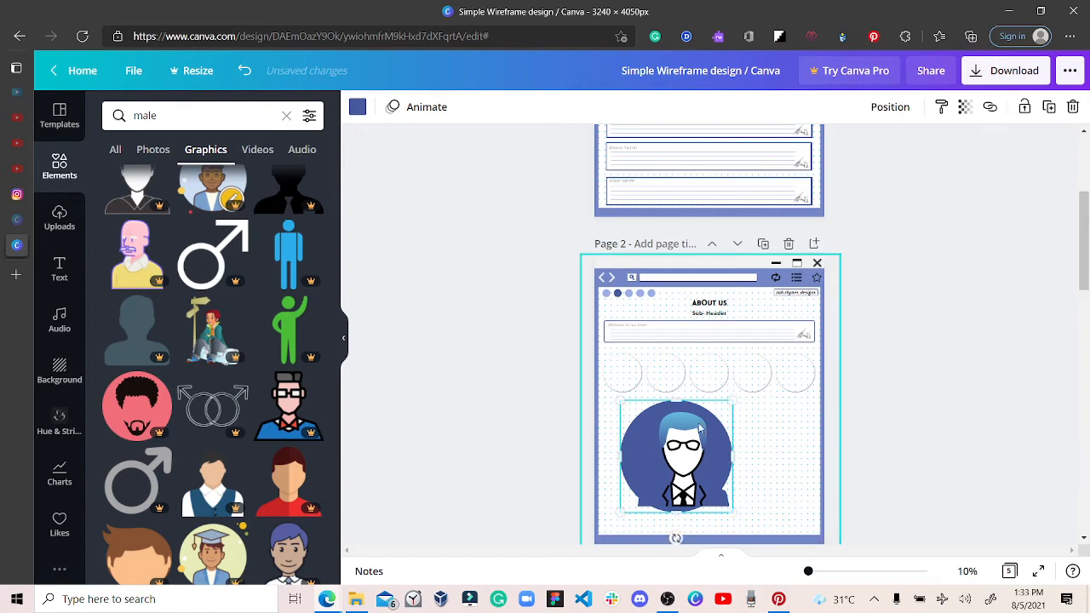
Step: Recolour the circle behind the man to the light periwinkle document colour
click(357, 106)
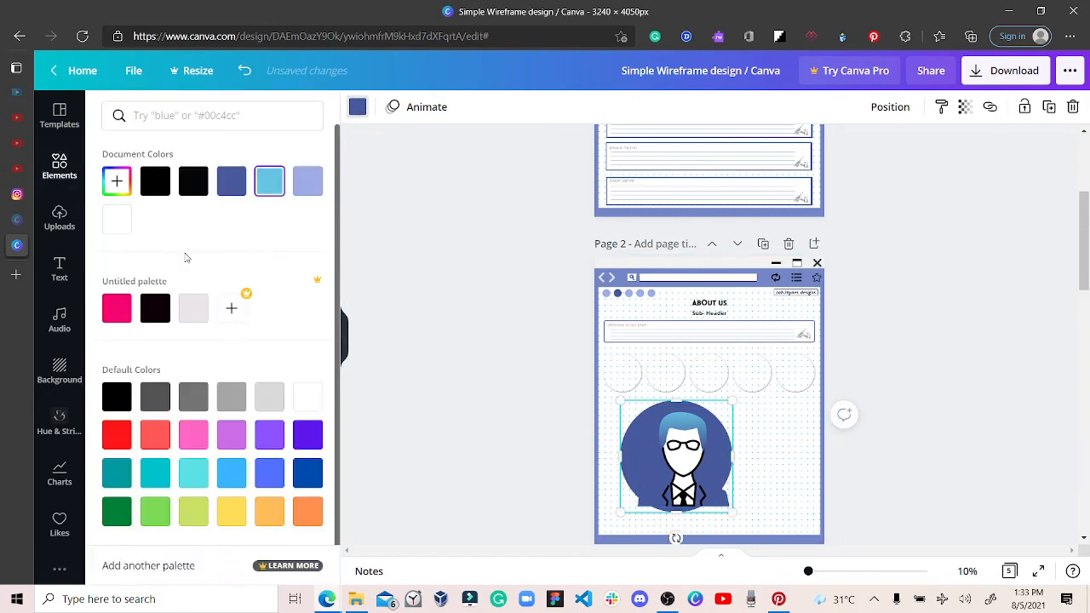
click(307, 181)
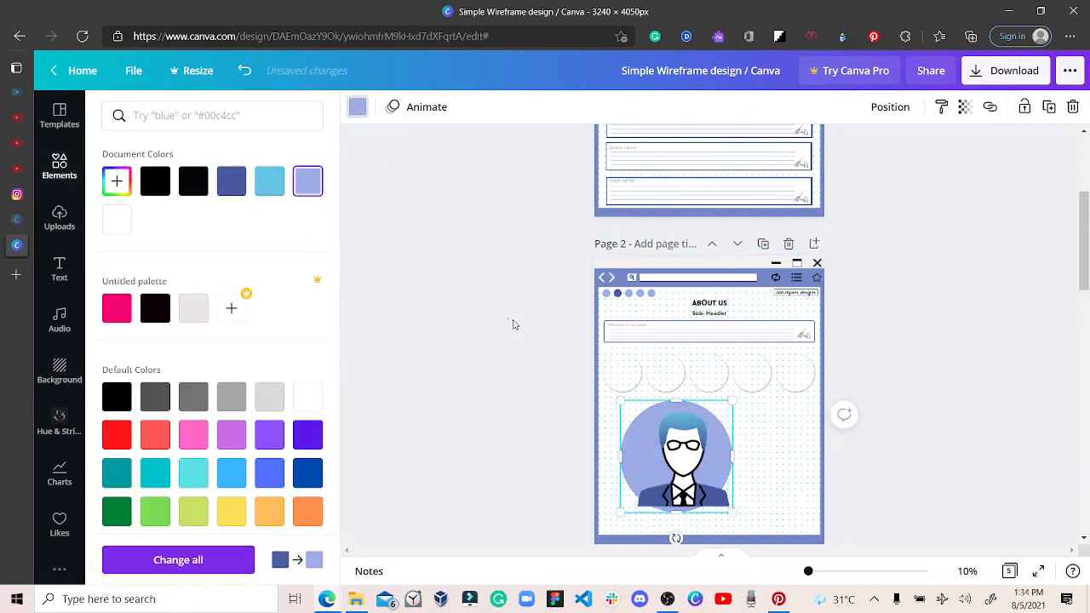
key(Escape)
click(516, 411)
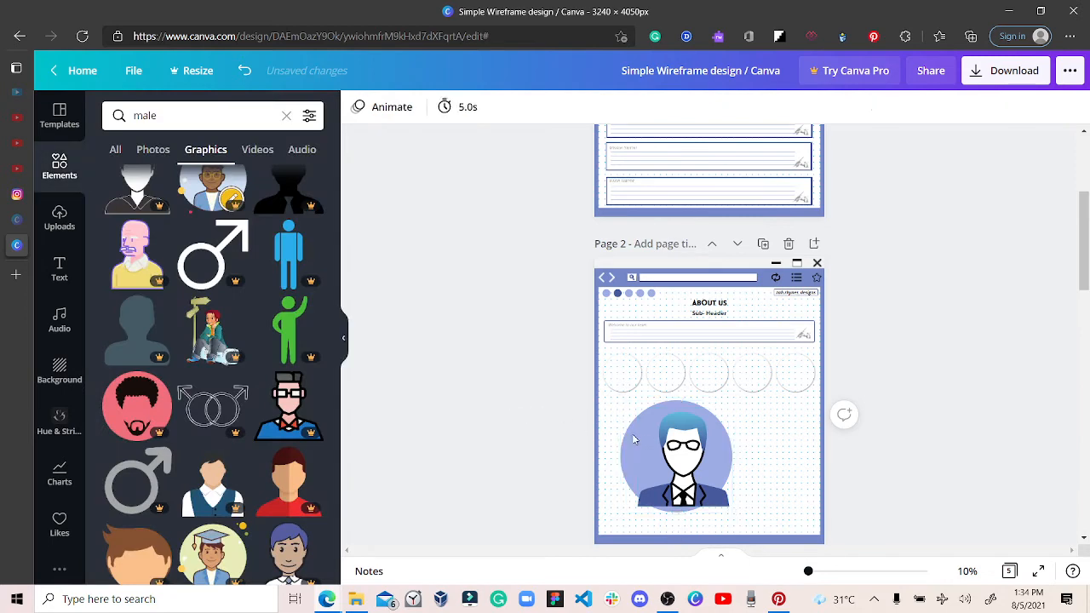
Step: Shrink the man to about 1,129 × 1,215 and centre him inside the periwinkle circle
click(681, 465)
drag(679, 461, 674, 449)
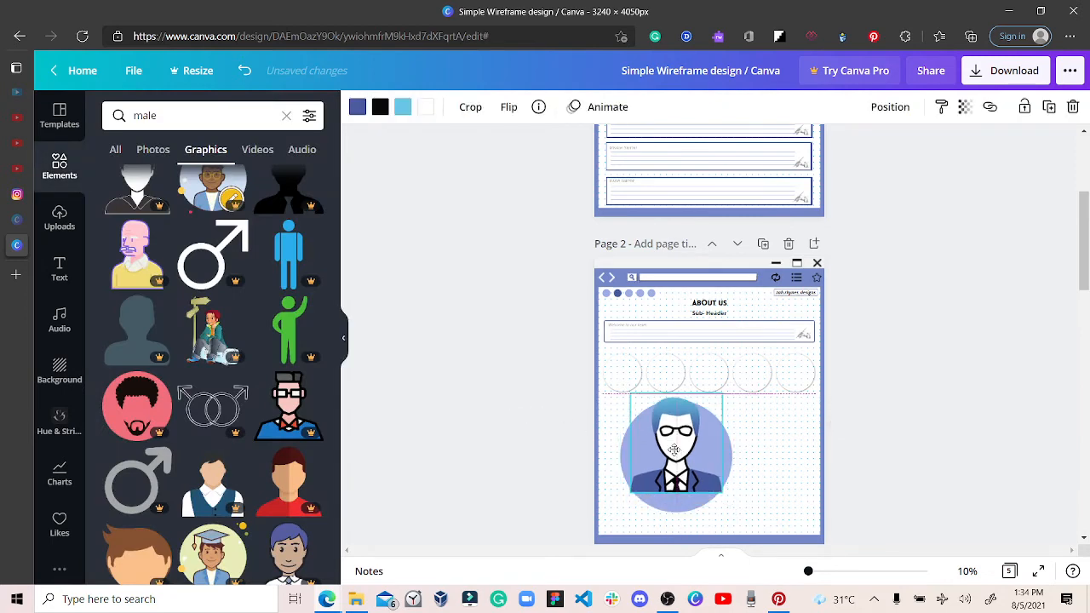
click(723, 401)
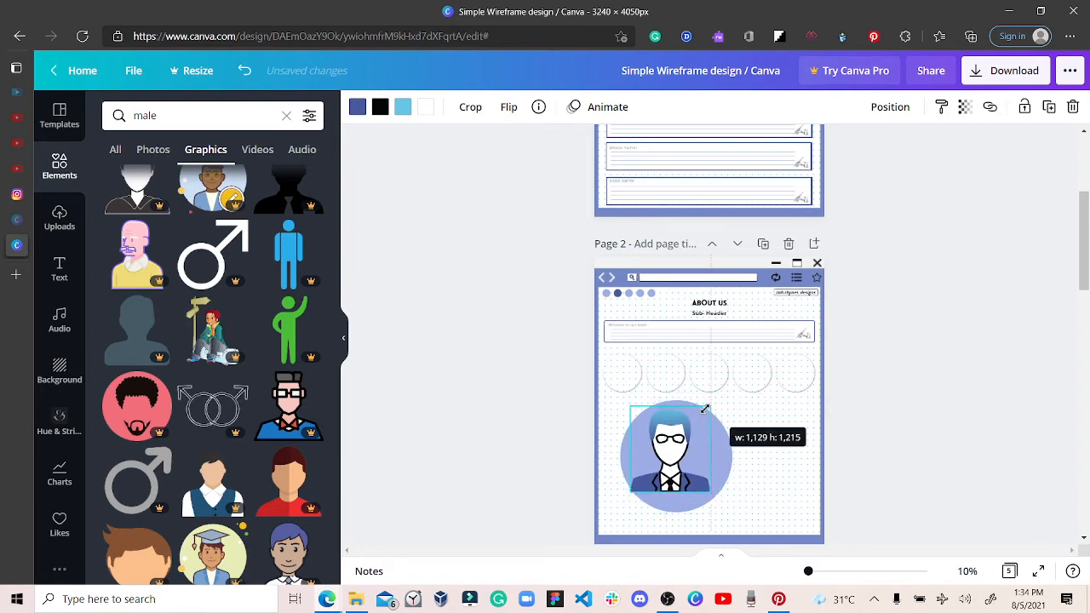
click(610, 460)
mouse_move(672, 461)
mouse_down()
mouse_move(682, 459)
mouse_move(673, 454)
mouse_up()
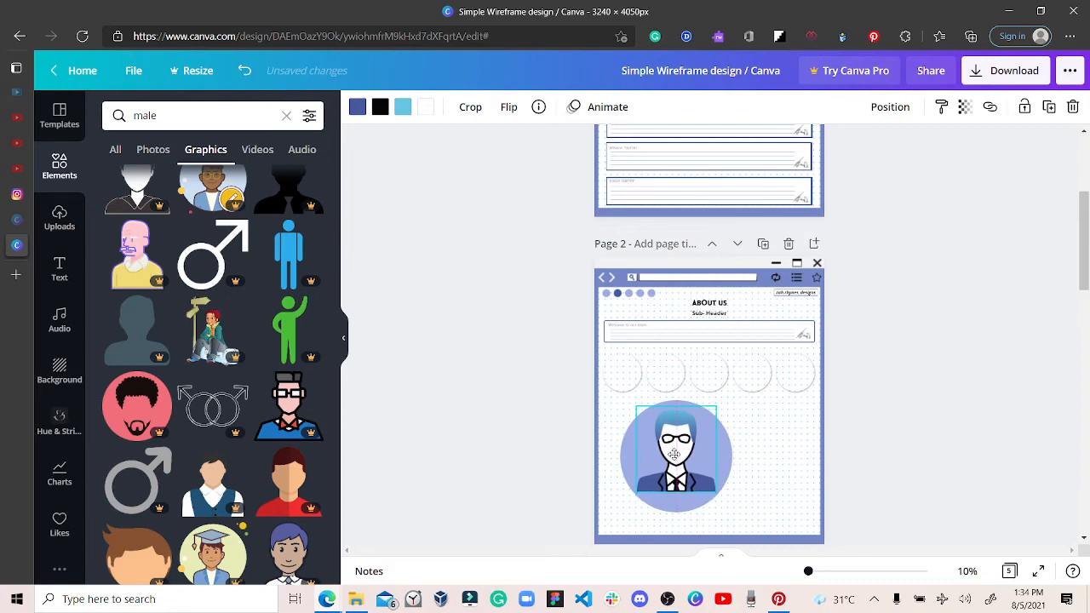
Step: Group the man with the periwinkle circle, then scale the group down to fit the first shadow circle and place it there
click(778, 450)
drag(778, 444, 615, 518)
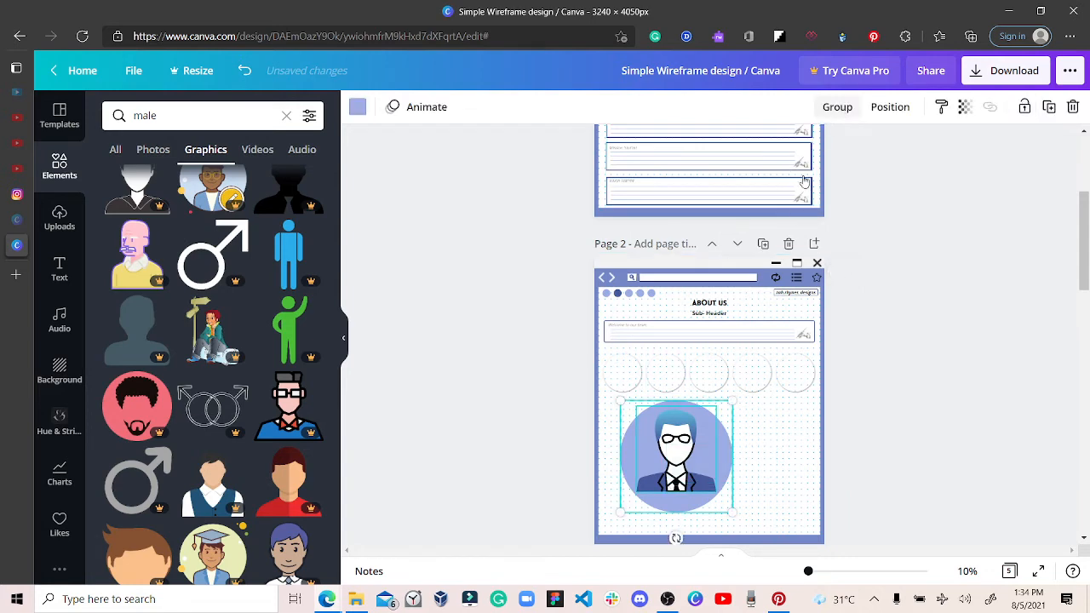
click(837, 107)
drag(729, 514, 627, 375)
click(693, 443)
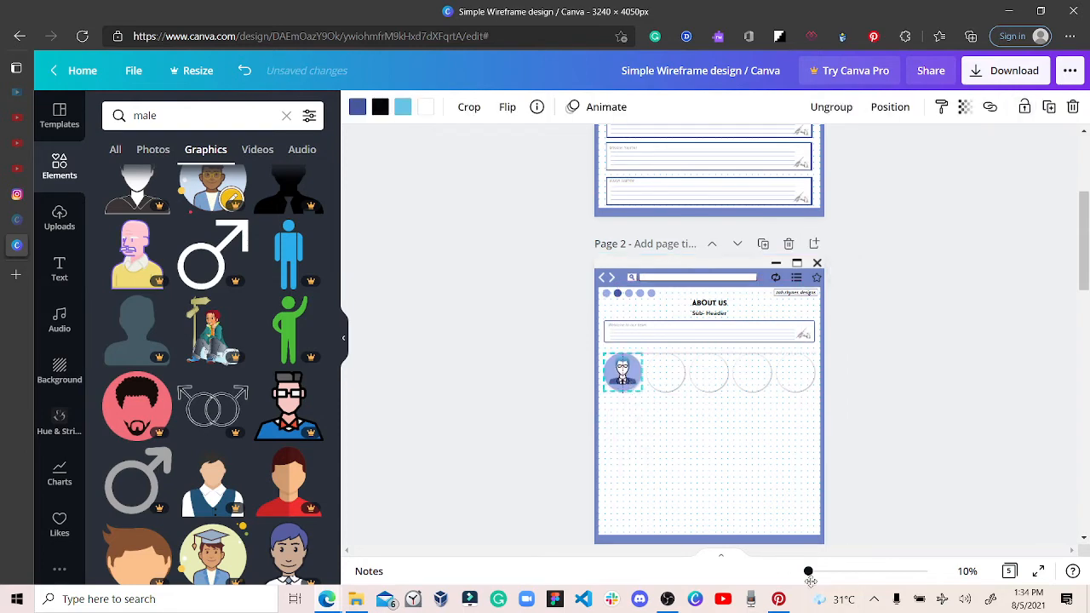
Step: Align the grouped portrait precisely over the first shadow circle so that it covers the circle evenly
drag(808, 572, 821, 581)
drag(651, 554, 581, 561)
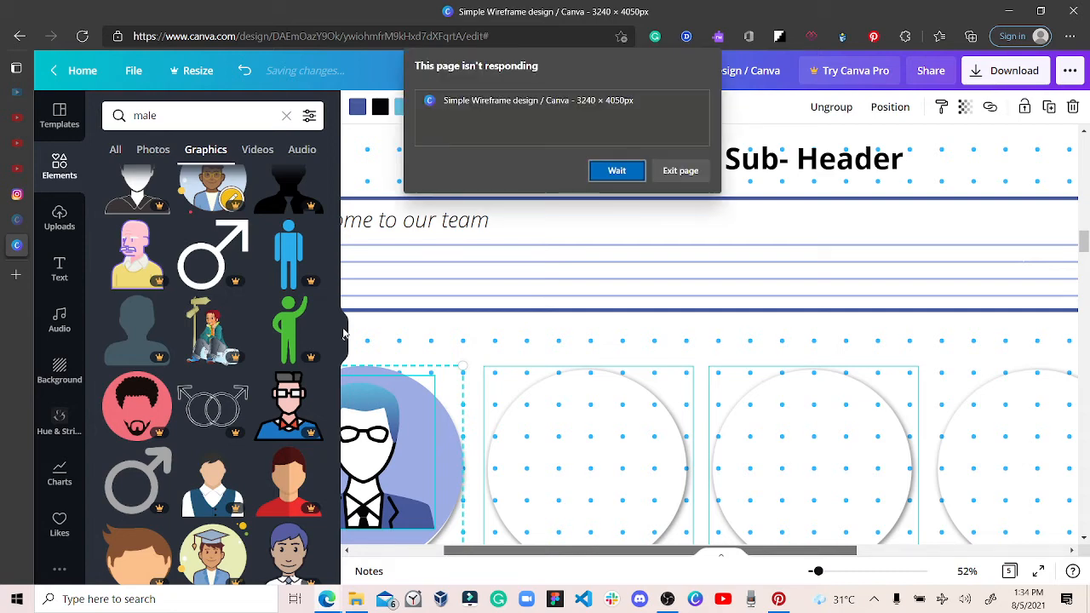
click(616, 171)
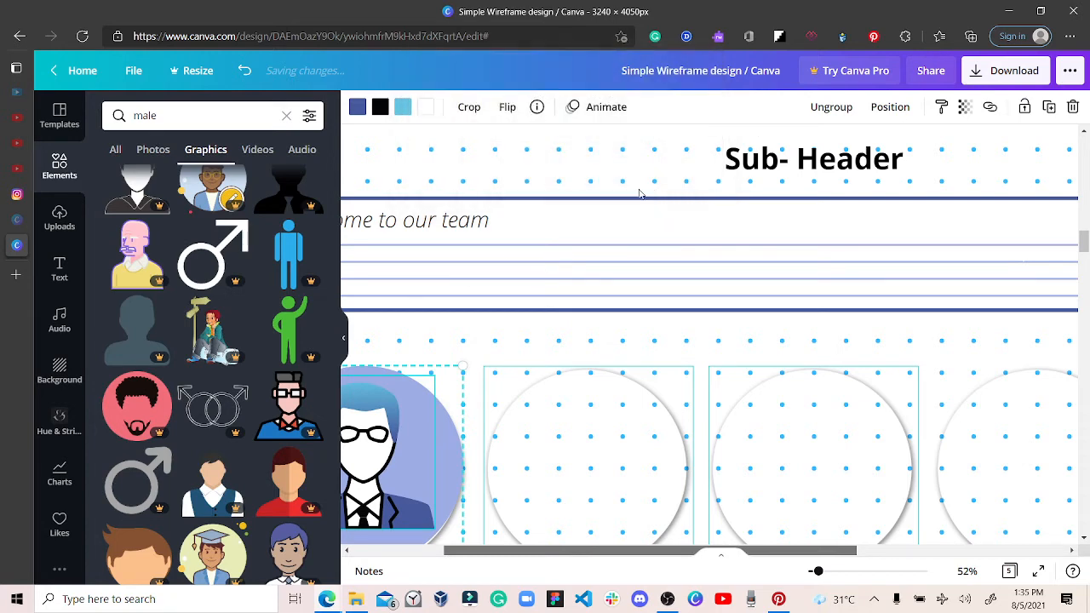
click(379, 327)
scroll(378, 326, down, 6)
scroll(337, 283, up, 1)
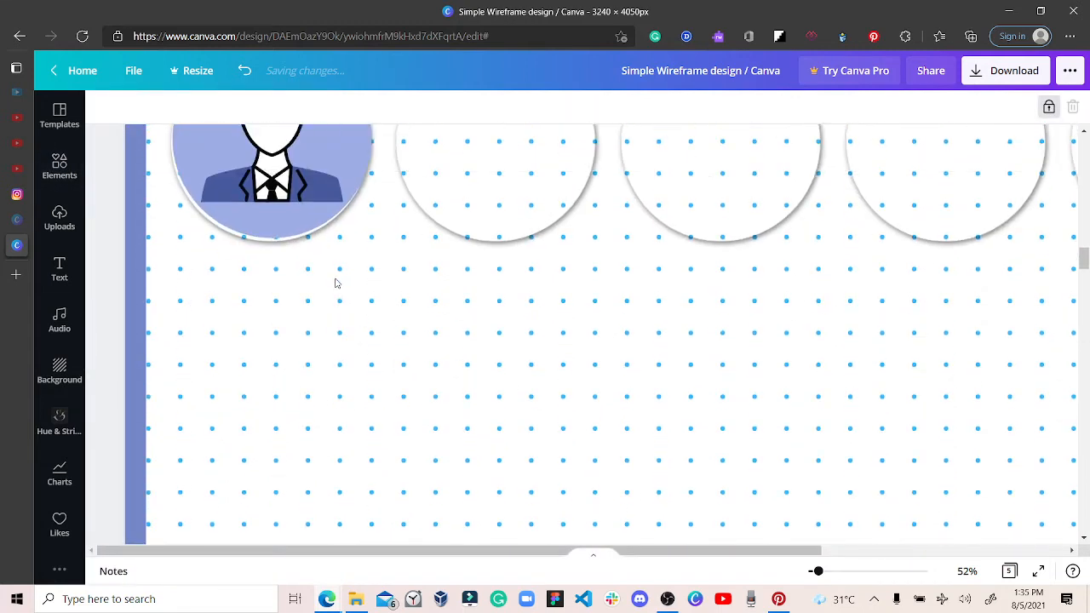
click(264, 204)
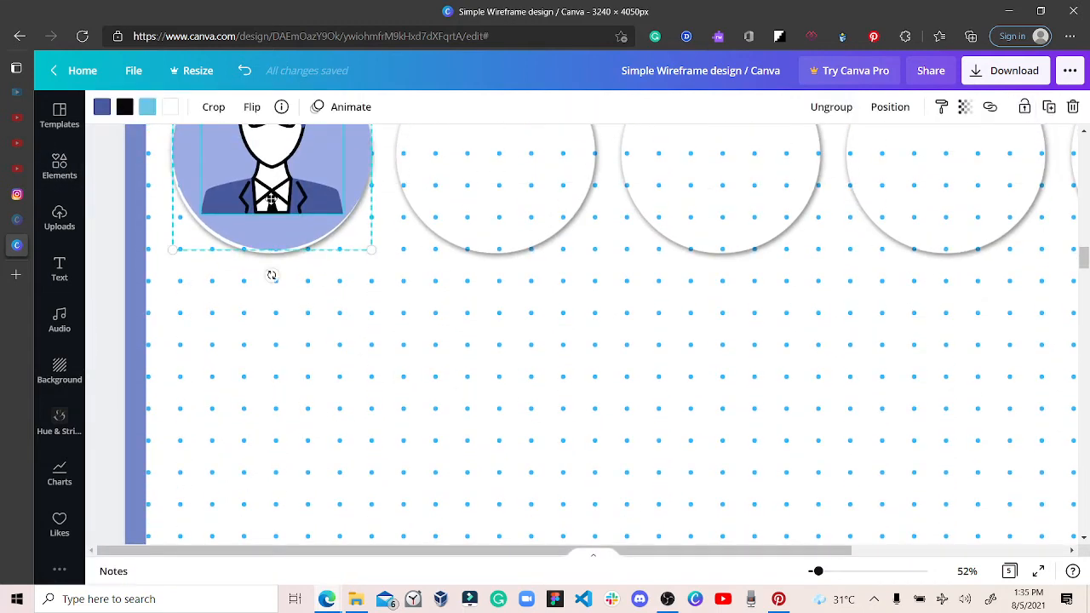
drag(266, 202, 271, 199)
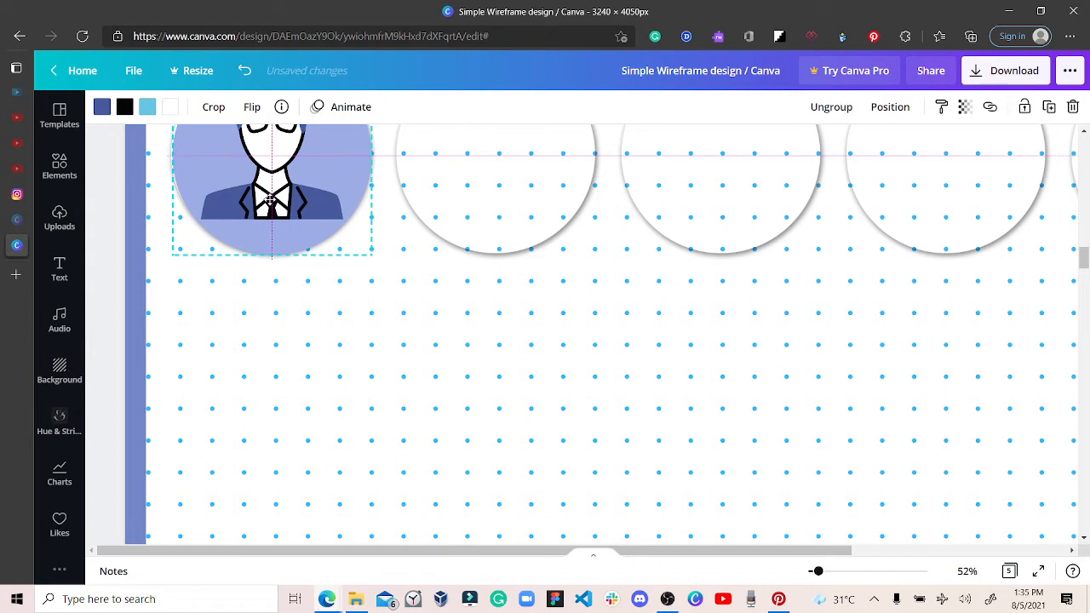
scroll(304, 385, up, 2)
click(307, 379)
scroll(300, 358, up, 2)
click(289, 328)
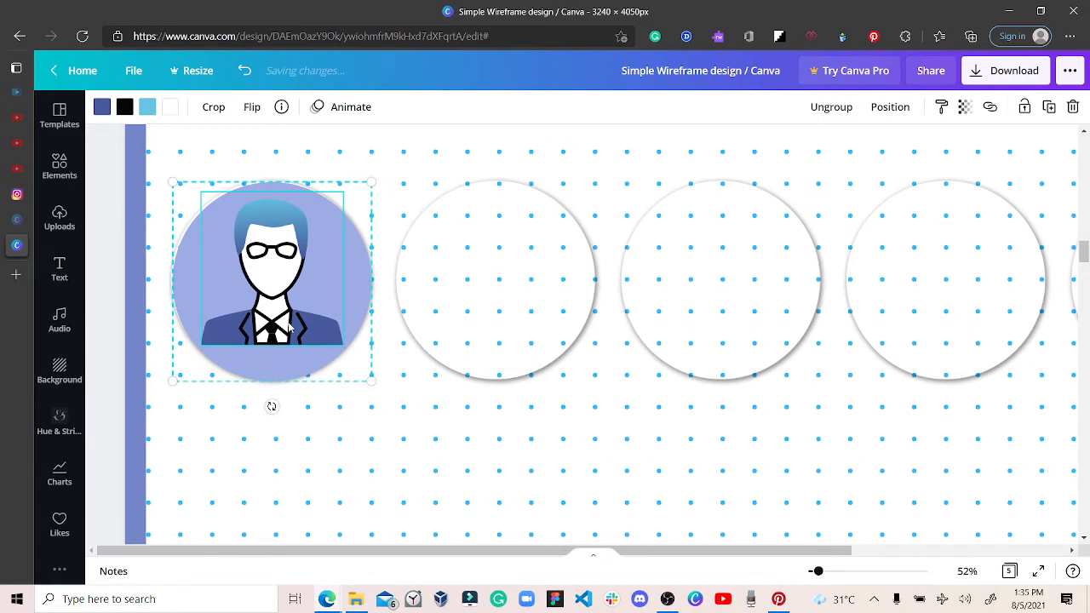
click(502, 500)
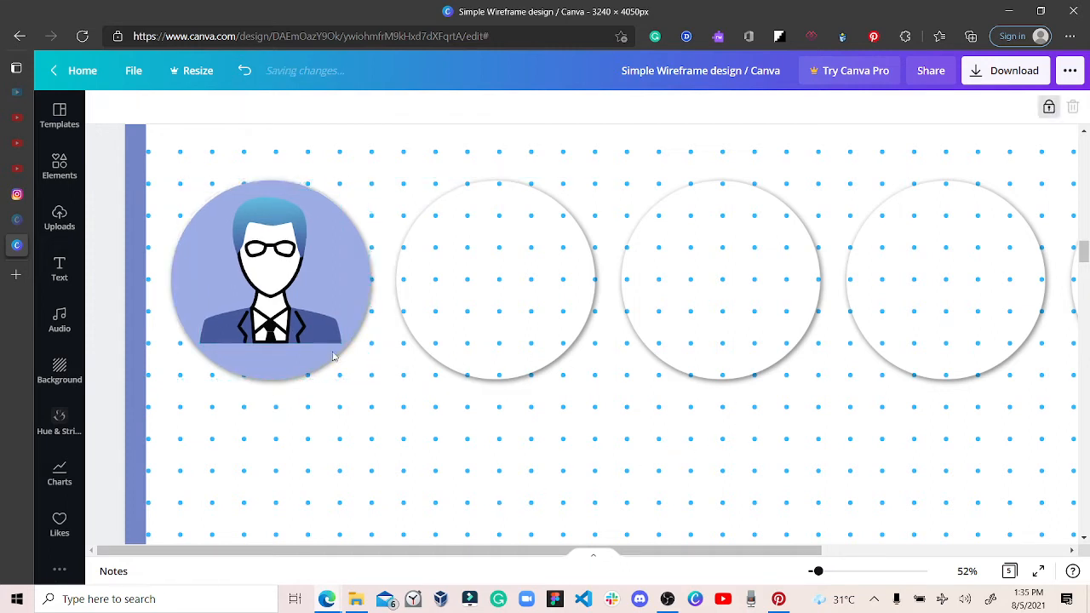
Step: Paste a copy of the grouped portrait and fit it over the third shadow circle
click(309, 338)
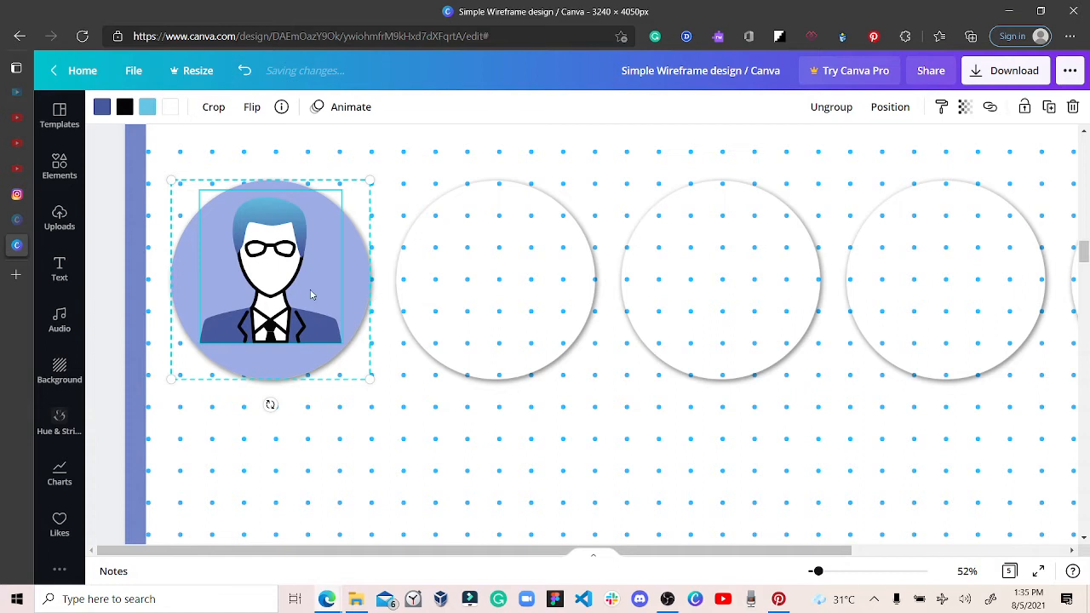
key(ctrl+v)
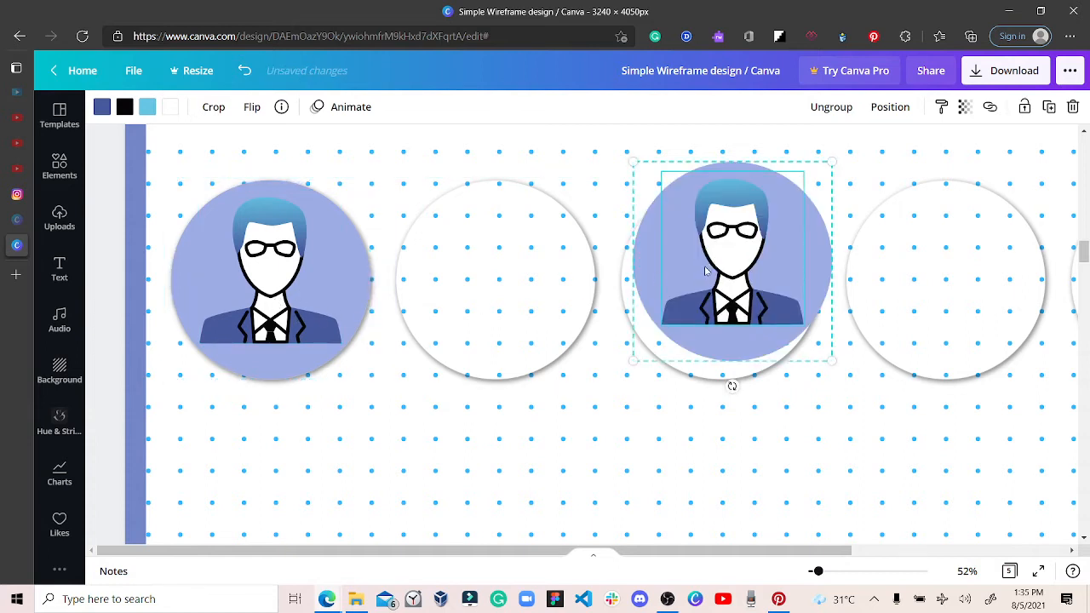
drag(695, 278, 700, 281)
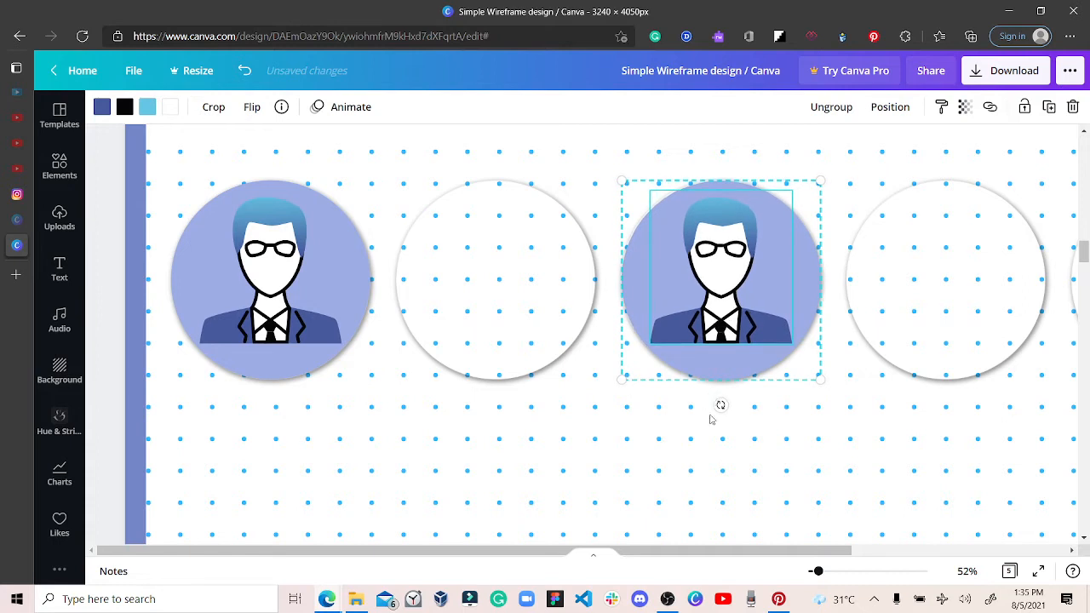
Step: Duplicate the grouped portrait and position the copy over the fifth shadow circle at the end of the row
drag(734, 553, 764, 552)
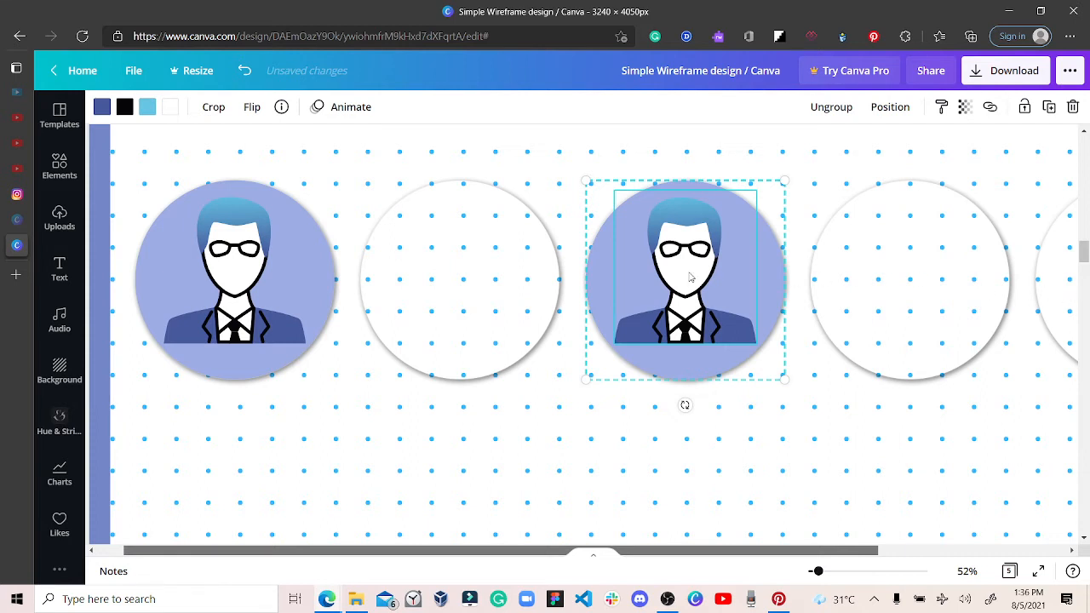
key(ctrl+d)
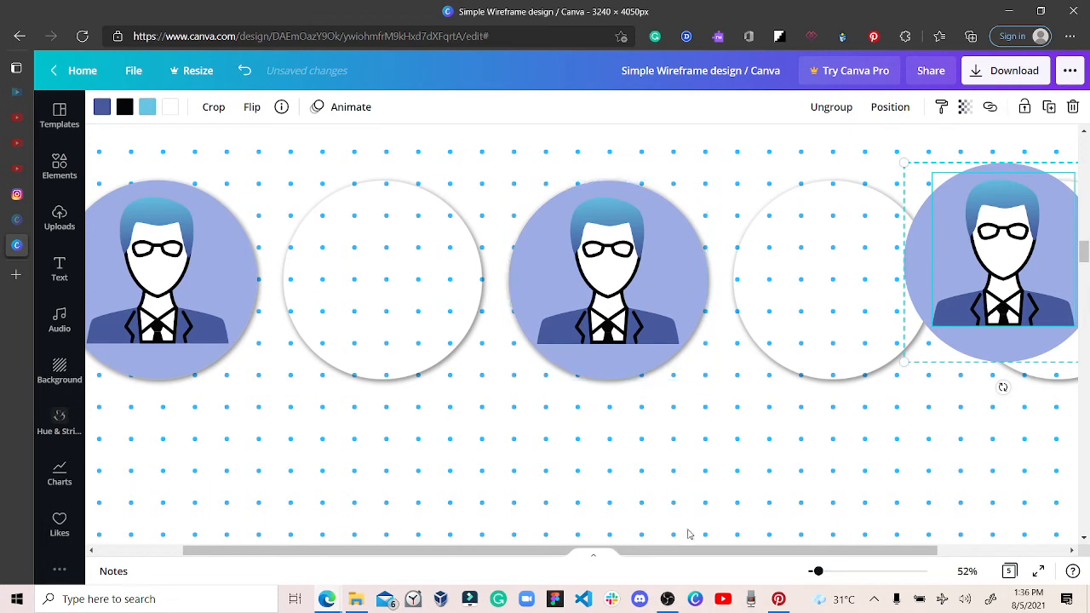
drag(713, 550, 790, 550)
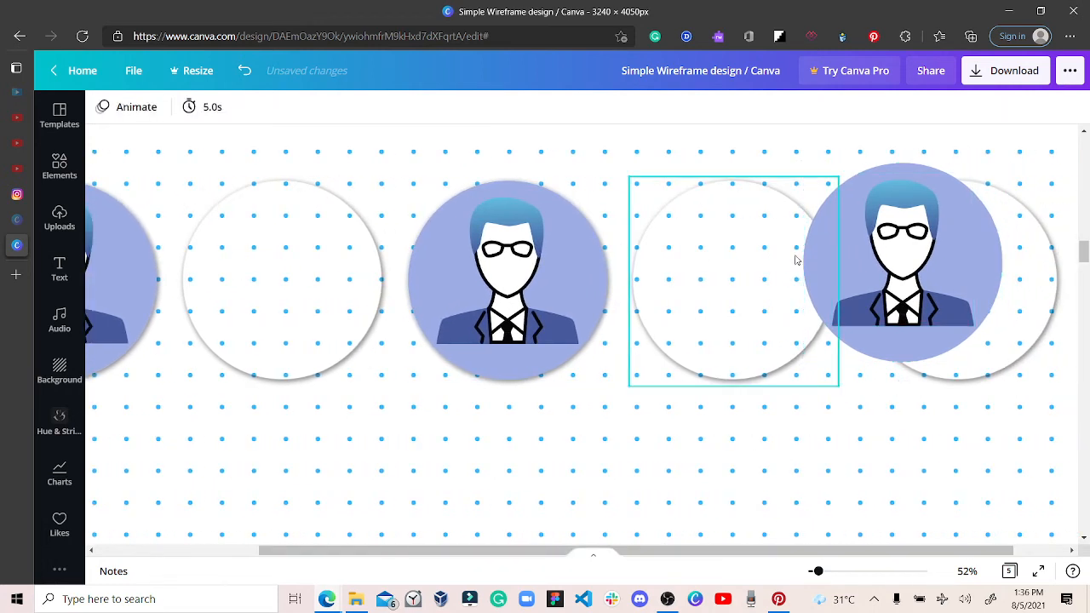
click(847, 265)
drag(847, 265, 900, 274)
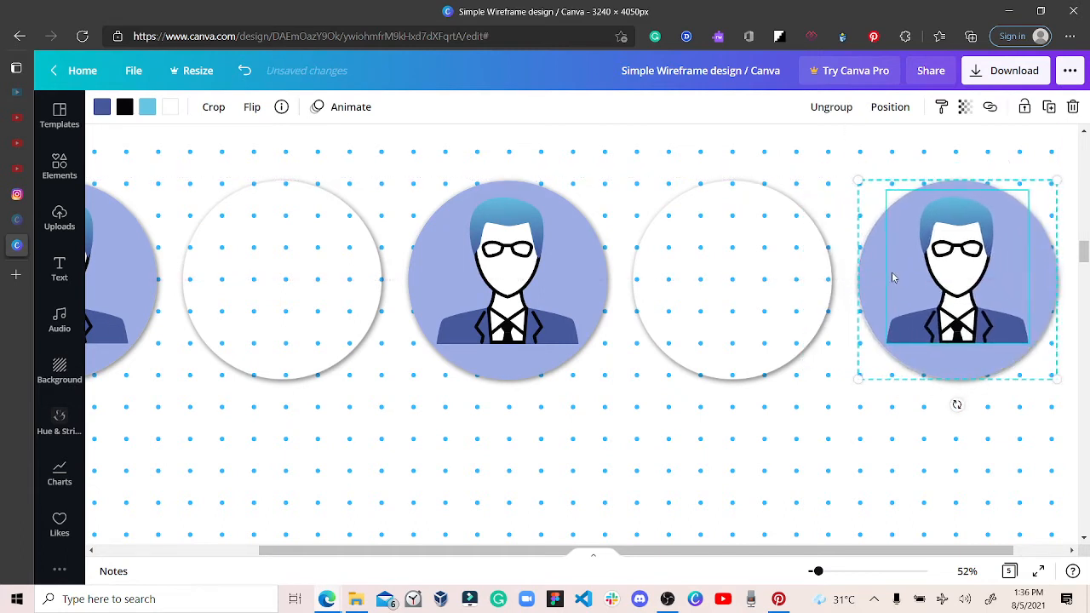
click(793, 457)
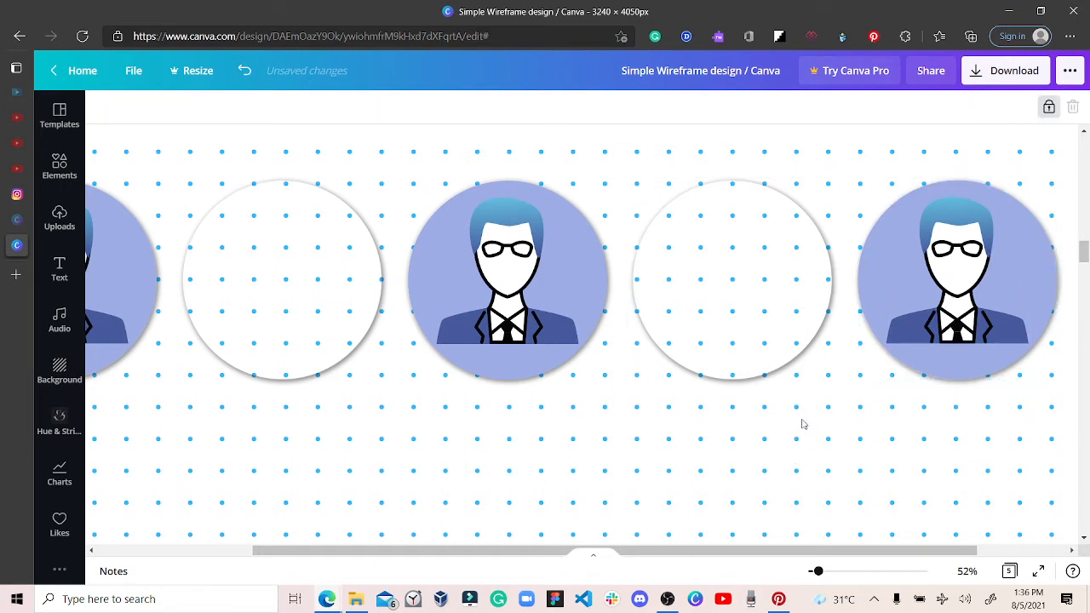
Step: Duplicate the grouped portrait again and position the copy over the fourth shadow circle
click(901, 339)
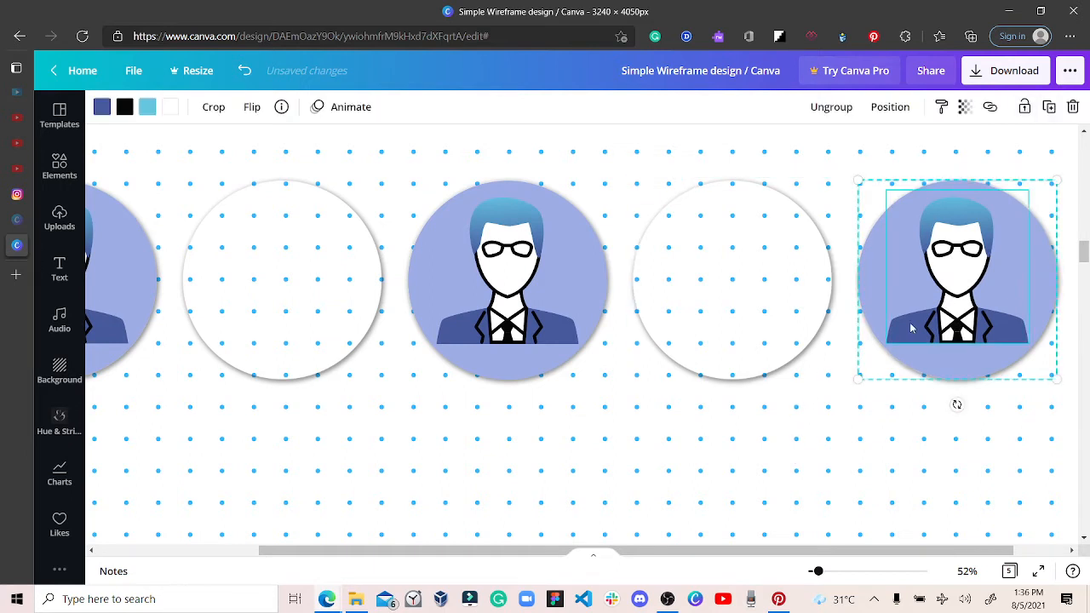
key(ctrl+d)
drag(776, 318, 687, 323)
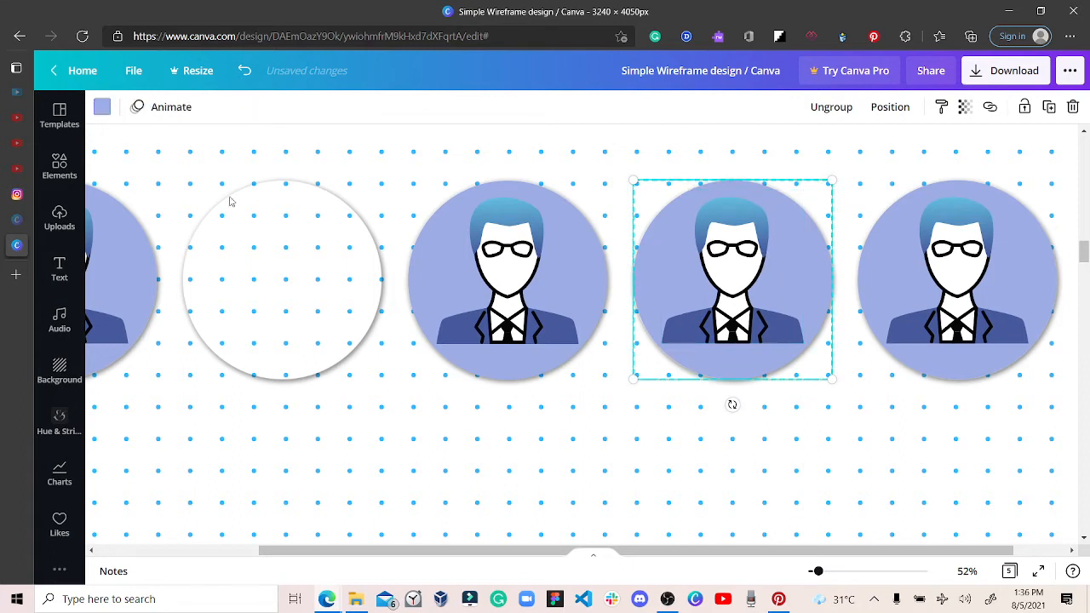
Step: Recolour the background of the fourth circle's portrait group white and delete the suited man from it
click(102, 107)
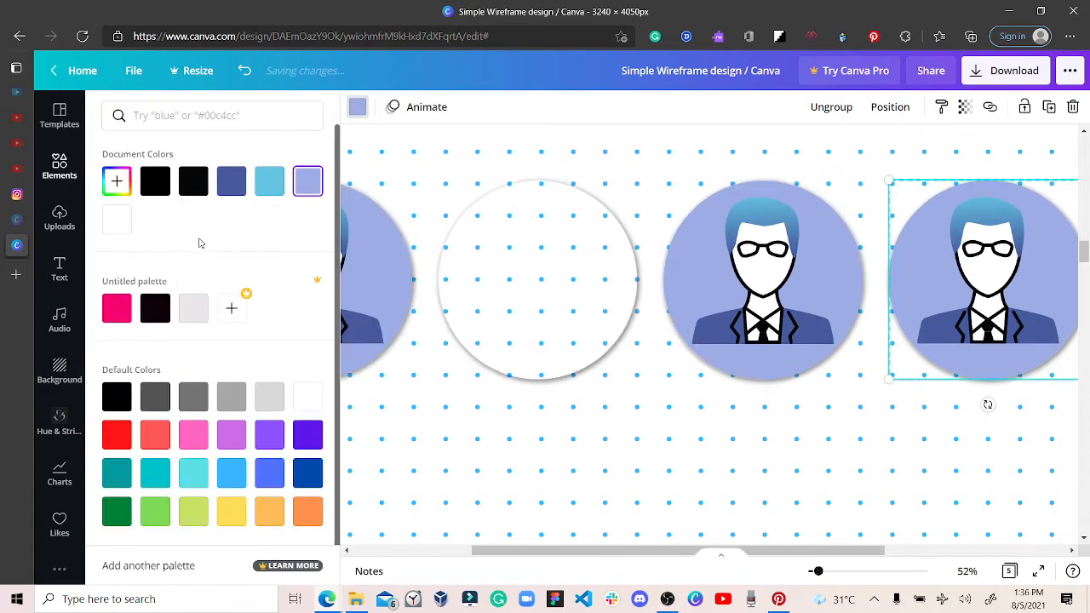
click(119, 223)
click(1007, 220)
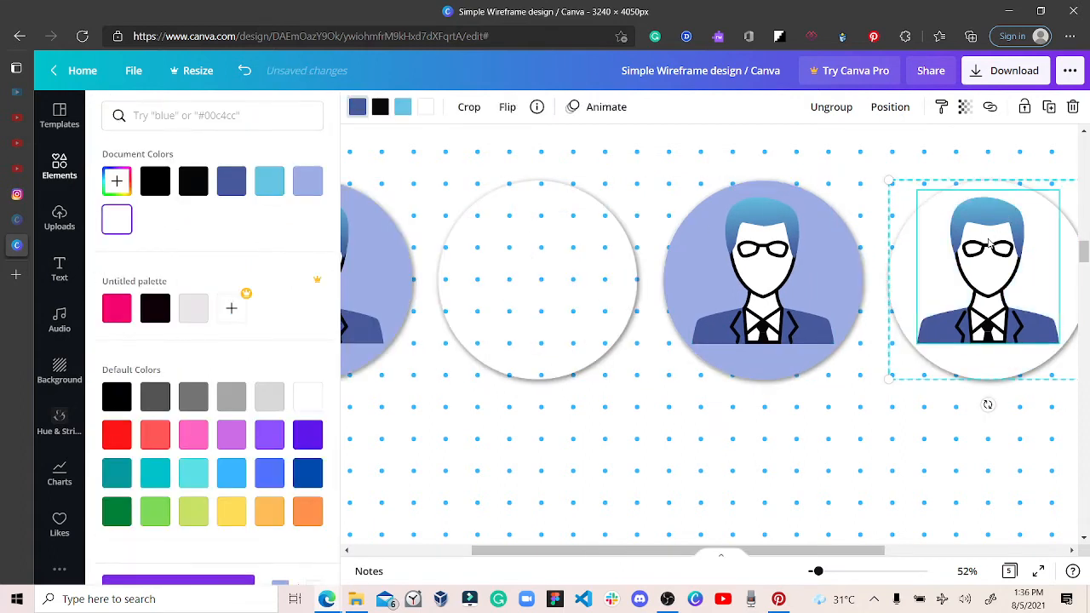
click(1072, 106)
click(1017, 160)
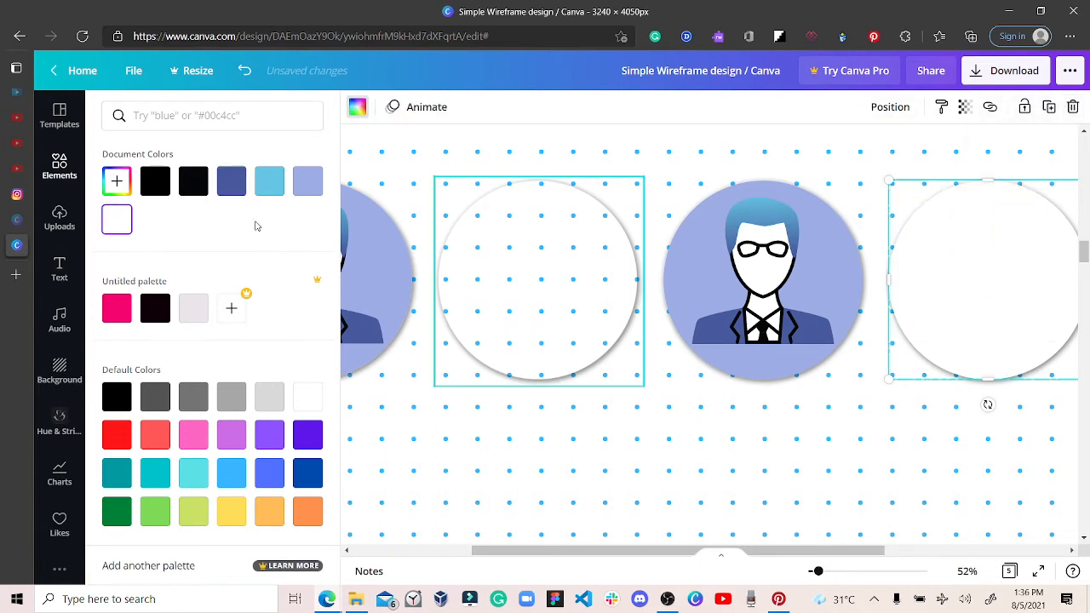
Step: Search the elements library for "female"
drag(182, 119, 143, 124)
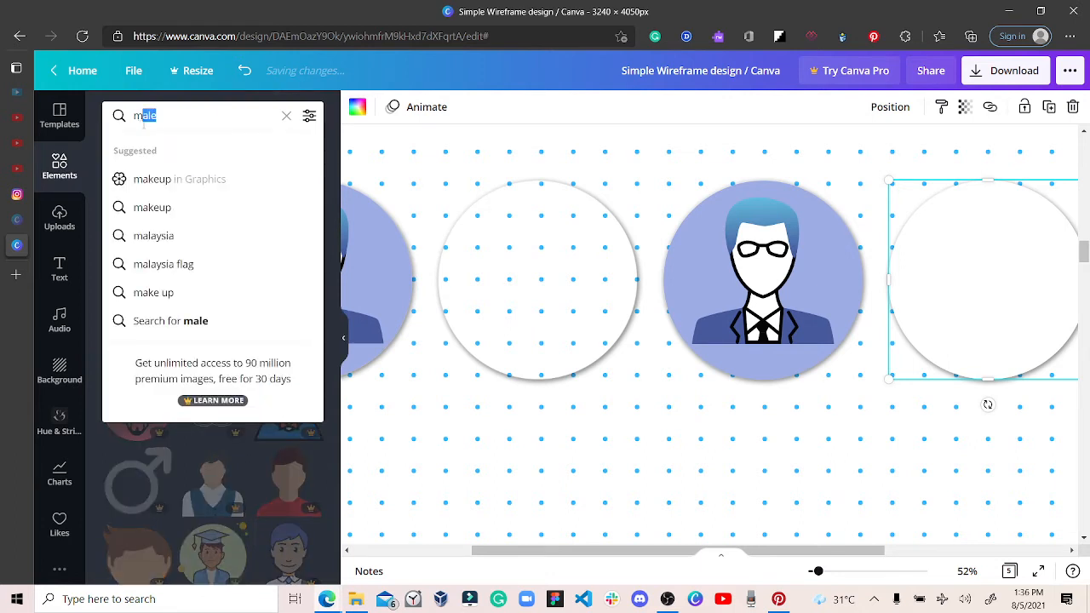
text(female)
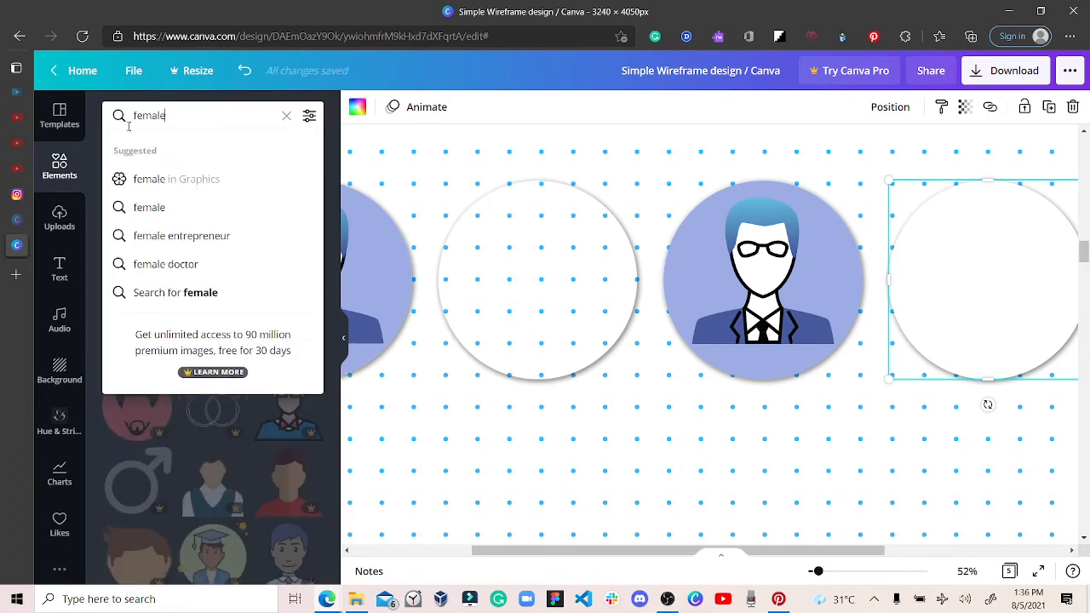
key(Return)
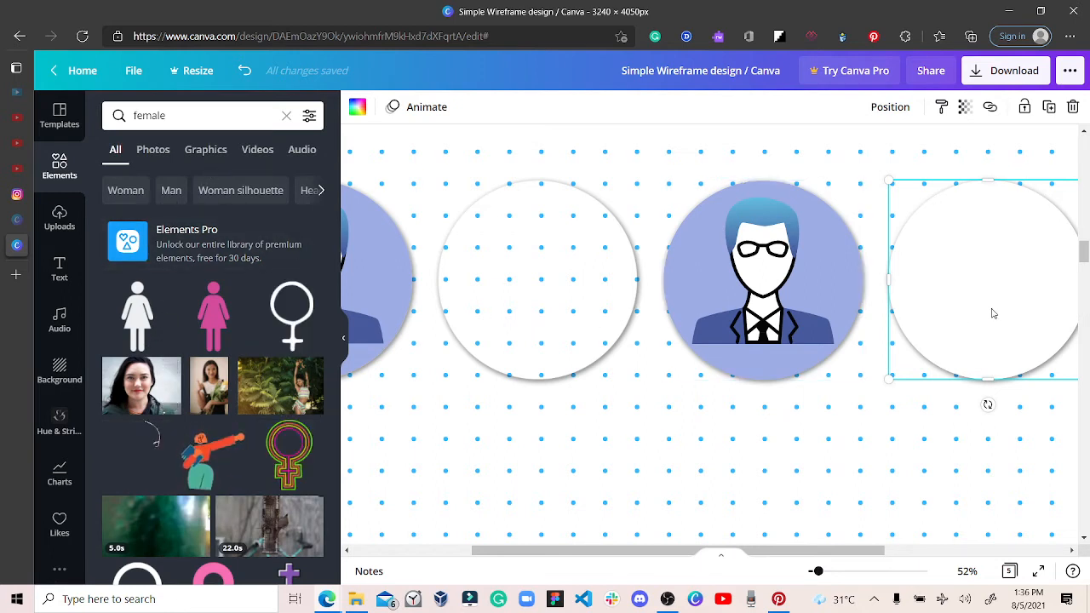
Step: Place a copy of the plain white circle over the empty second shadow circle and nudge it down into alignment
drag(712, 314, 520, 305)
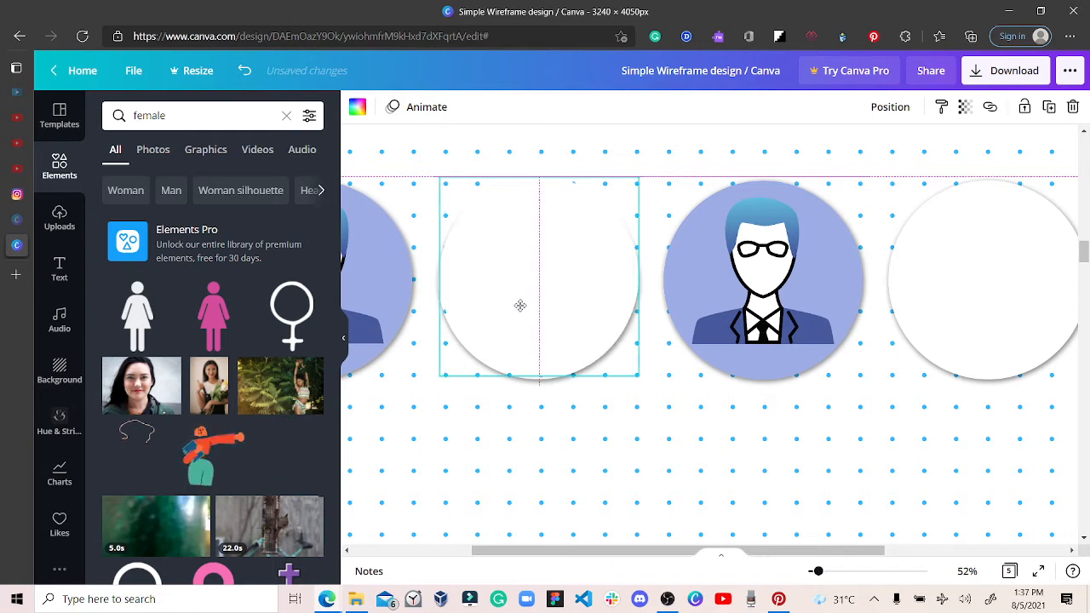
drag(521, 306, 521, 307)
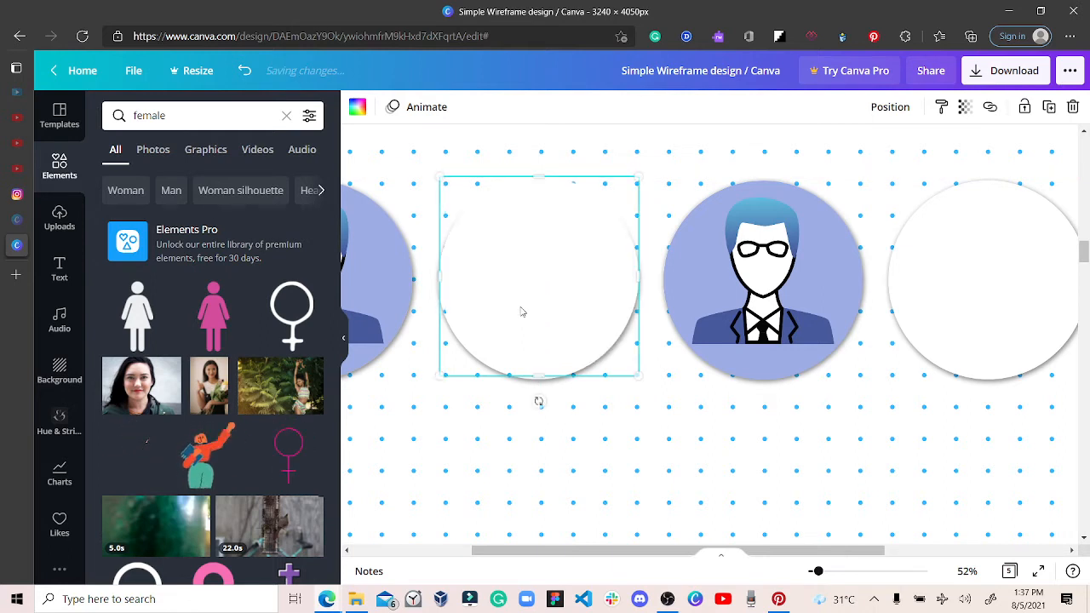
key(Down)
key(Down)
key(Down)
key(Down)
key(Down)
key(Down)
key(Down)
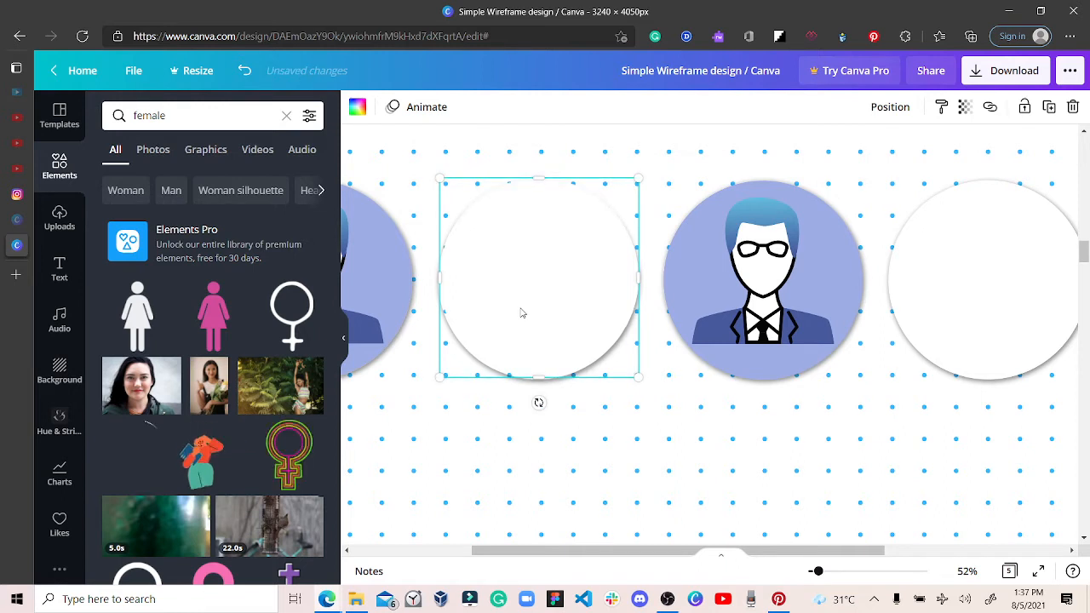
click(526, 438)
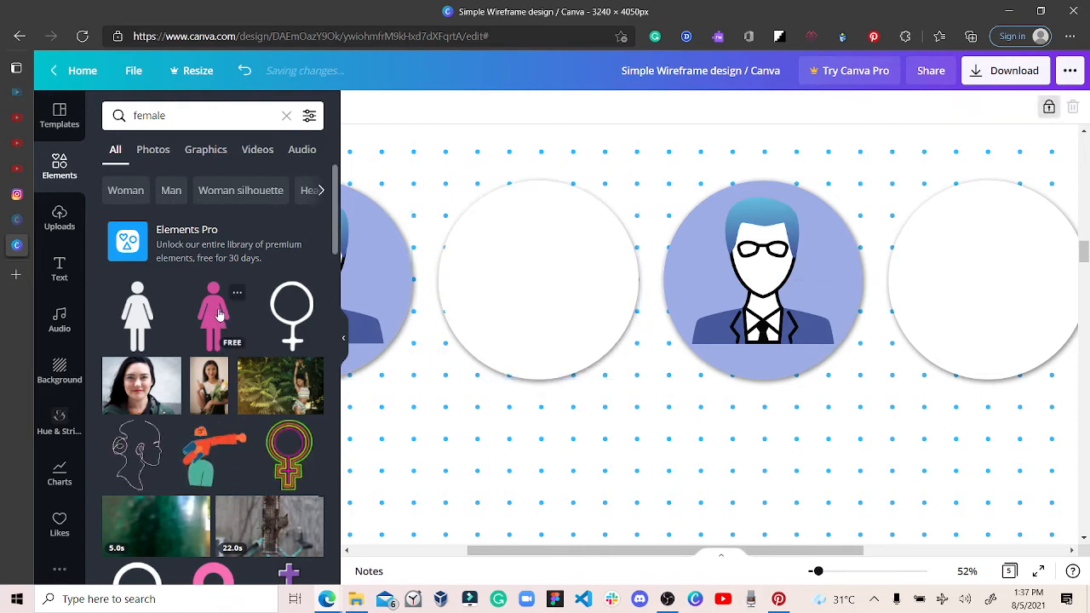
Step: Limit the female results to graphics and add the black-and-white illustration of the woman with long wavy hair
scroll(213, 273, down, 2)
scroll(205, 164, up, 1)
click(204, 152)
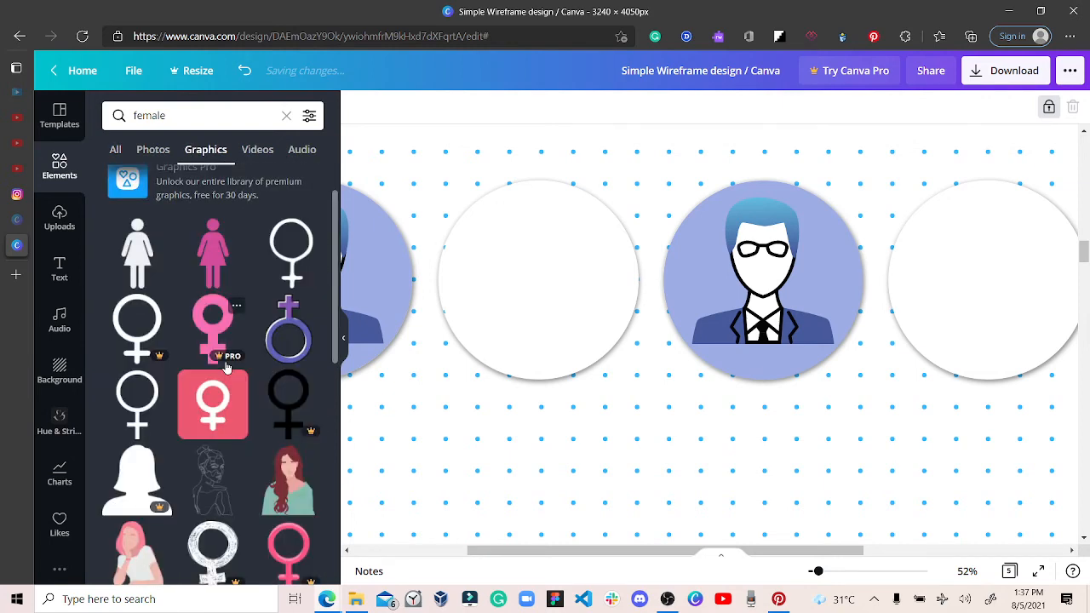
scroll(226, 367, down, 2)
scroll(226, 367, down, 3)
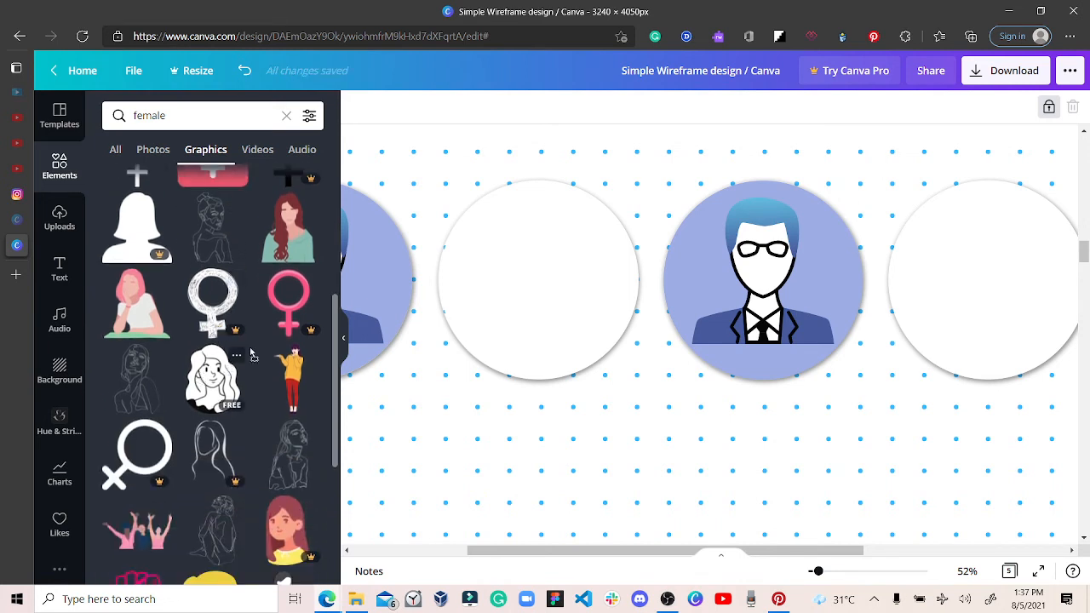
drag(243, 362, 429, 203)
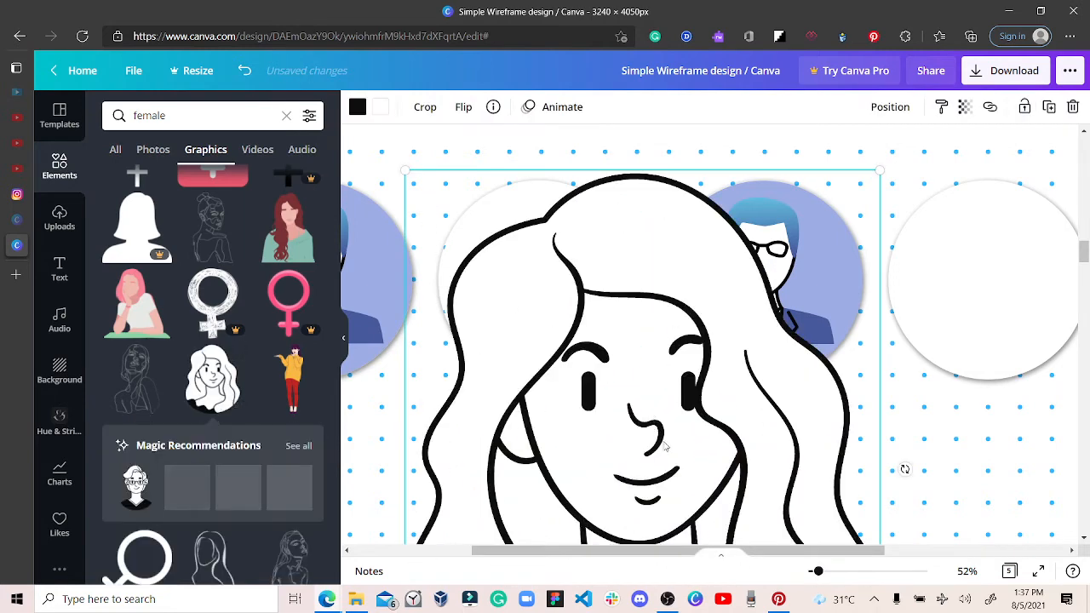
Step: Scale the long-haired woman down to about 380 × 479 and centre her inside the second circle
drag(666, 447, 633, 325)
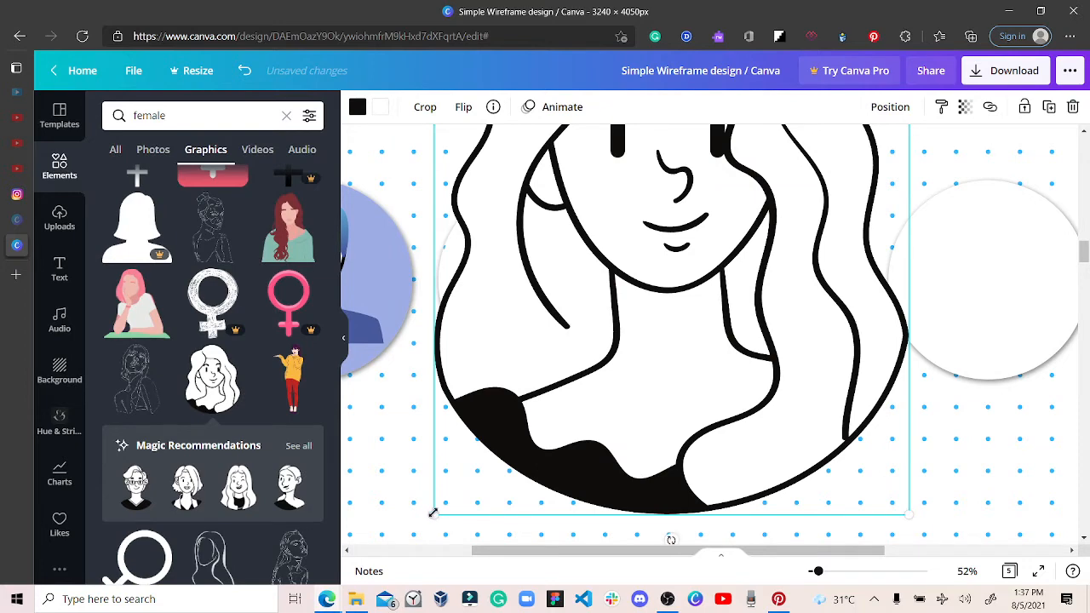
drag(523, 431, 715, 234)
drag(752, 160, 437, 482)
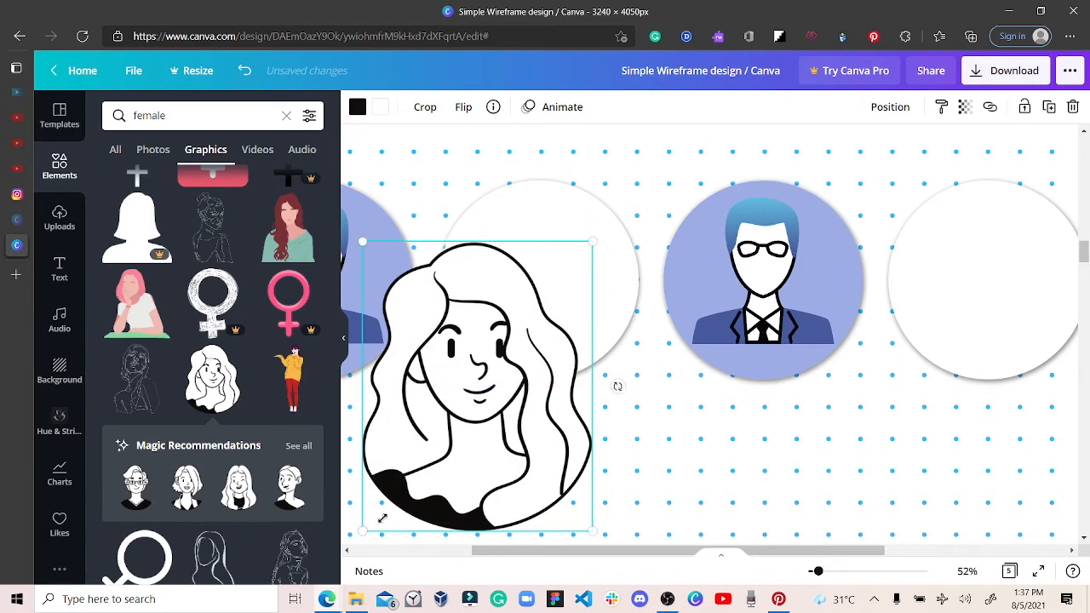
drag(382, 517, 471, 407)
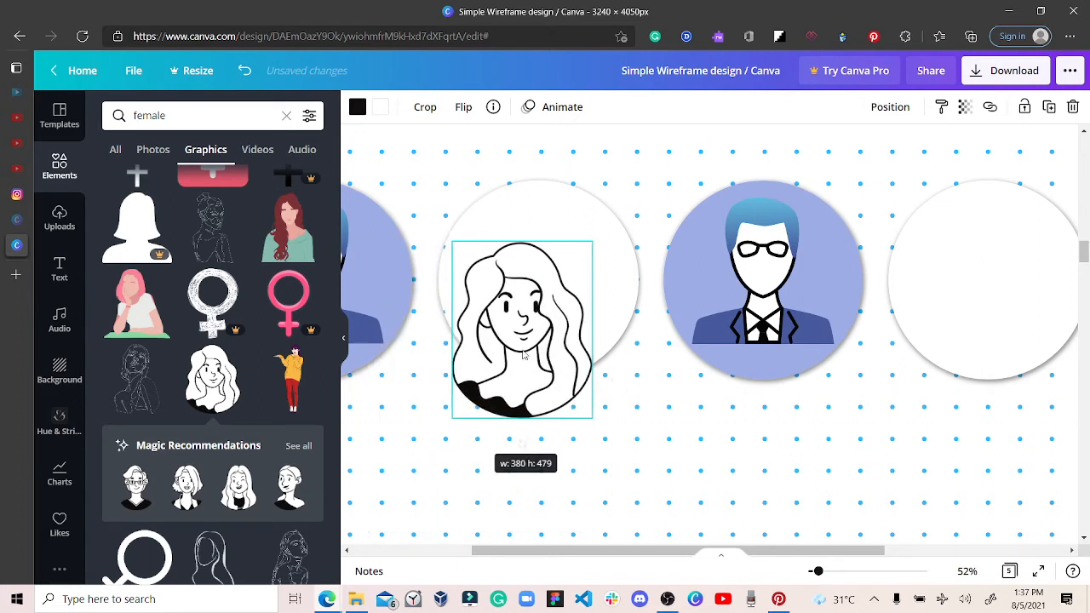
drag(523, 355, 537, 296)
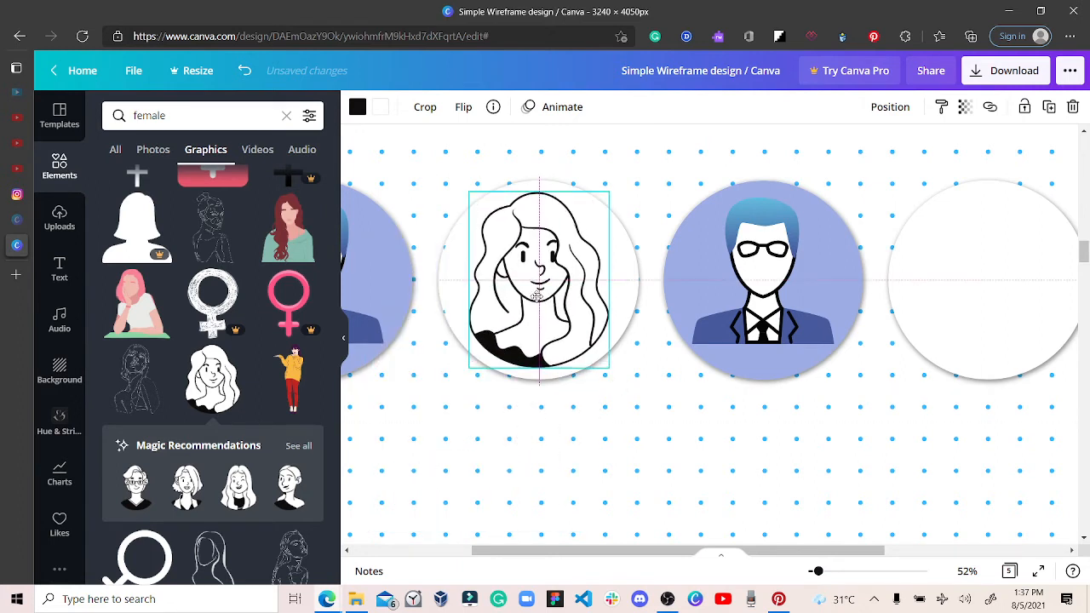
Step: Delete only the suited man from the third circle's group, keeping its blue background circle
click(717, 302)
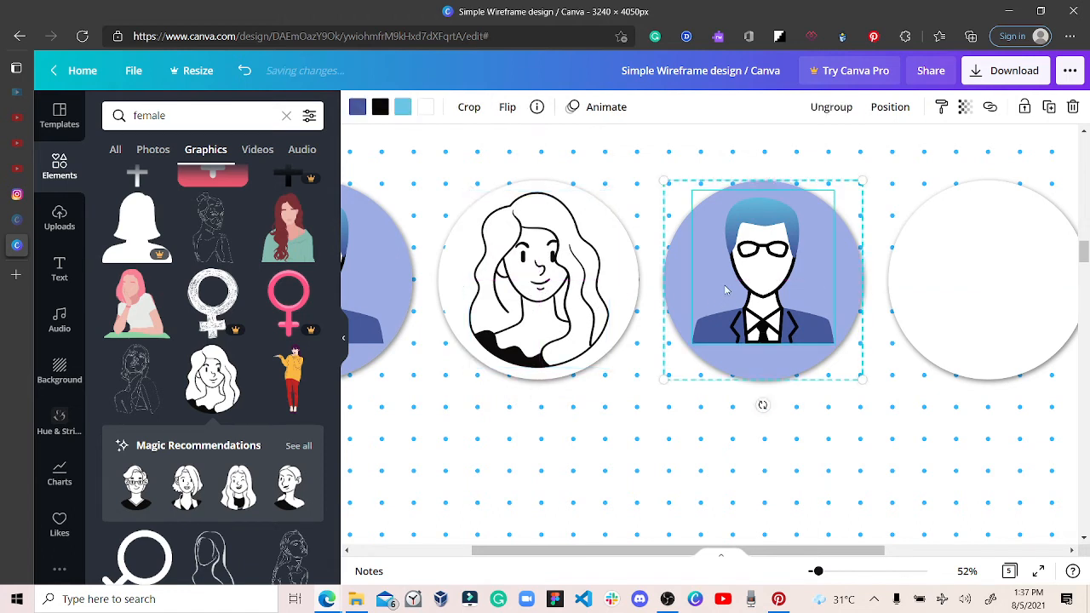
click(1072, 106)
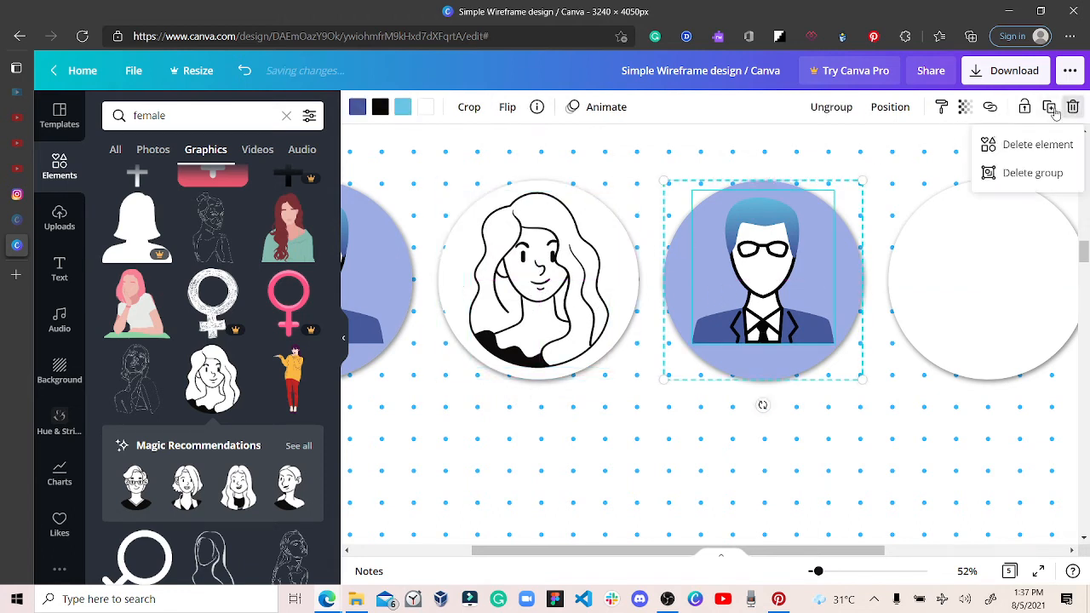
click(993, 145)
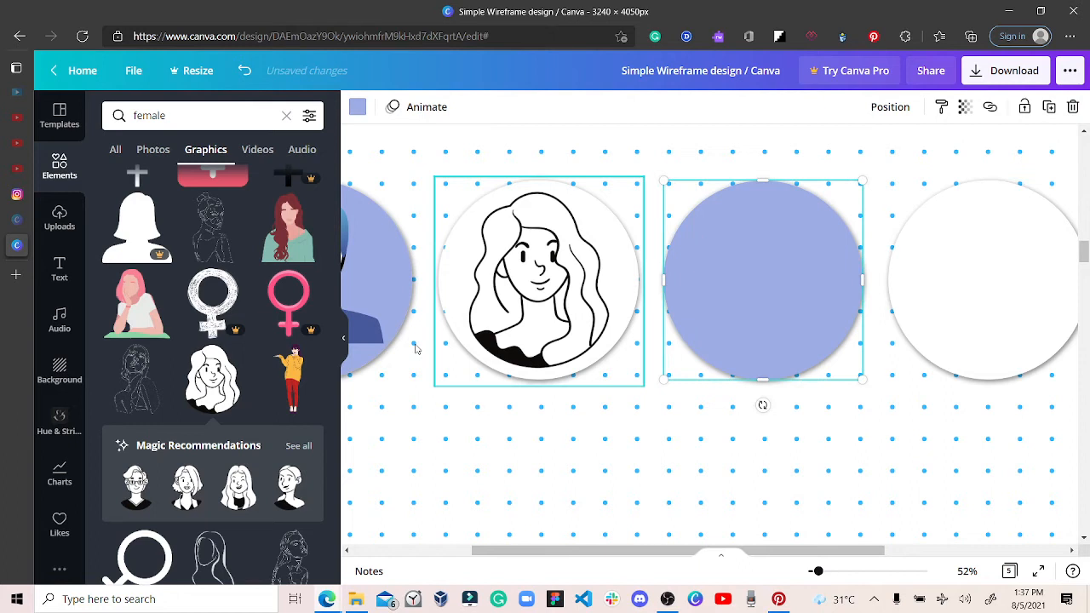
Step: Add the grinning figure in suit and tie from the full magic recommendations and shrink it to fit over the third circle
click(299, 445)
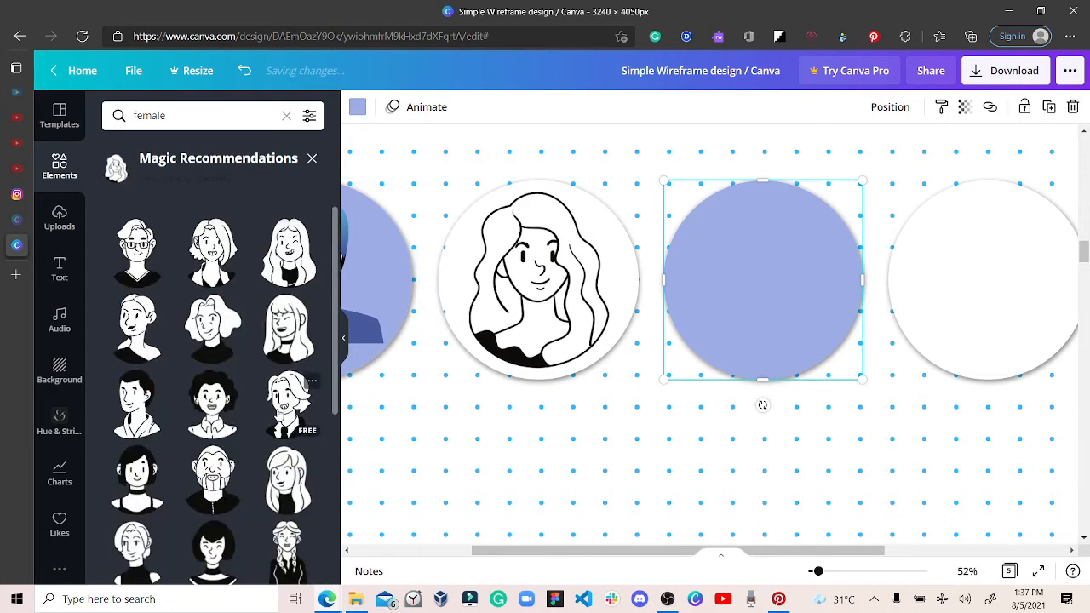
drag(321, 412, 621, 428)
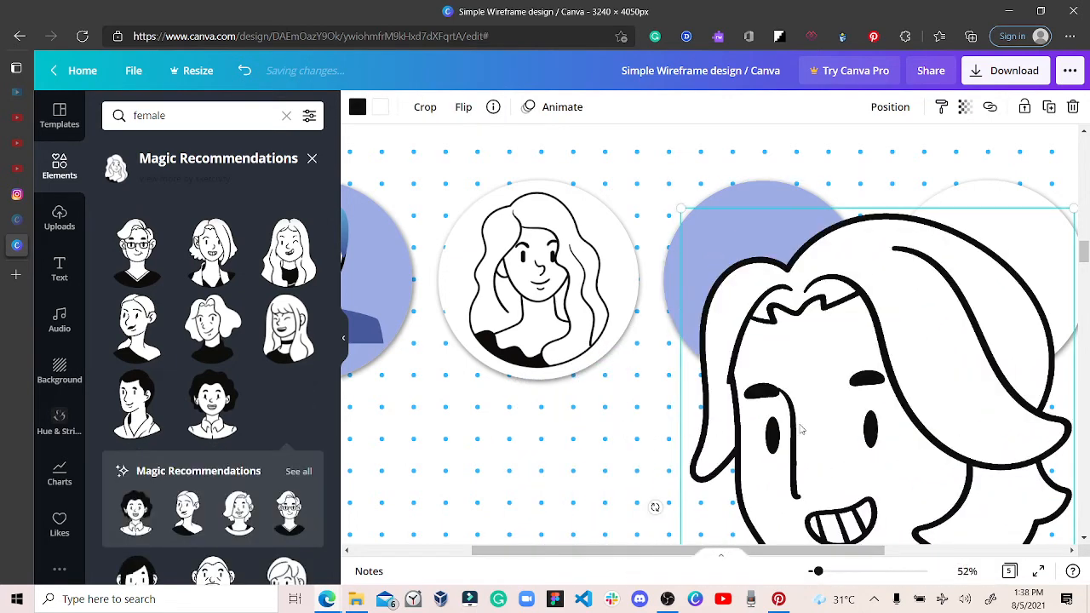
drag(720, 409, 662, 299)
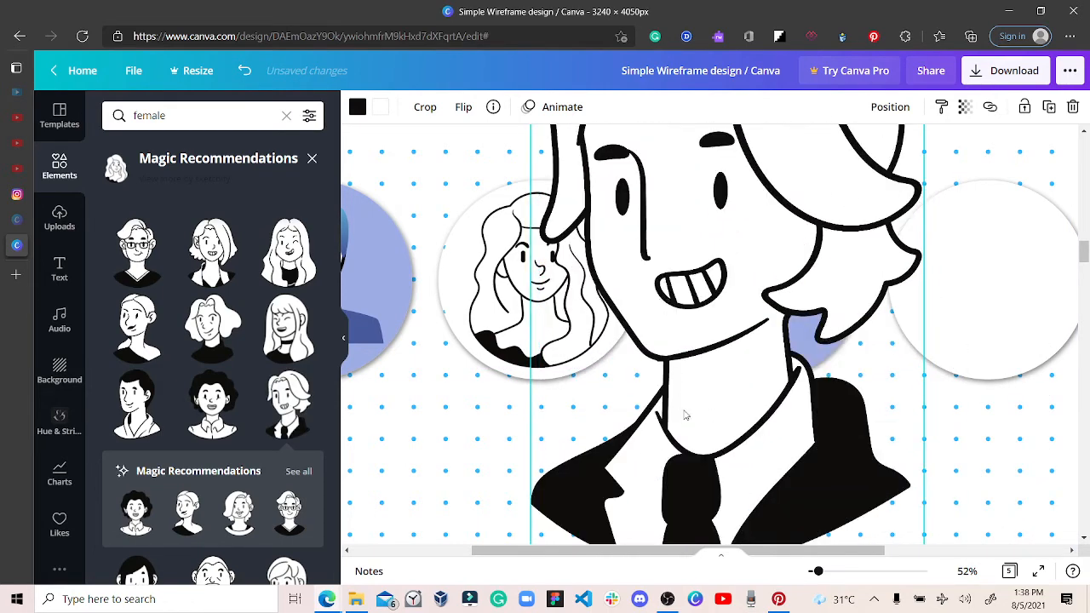
drag(585, 492, 596, 346)
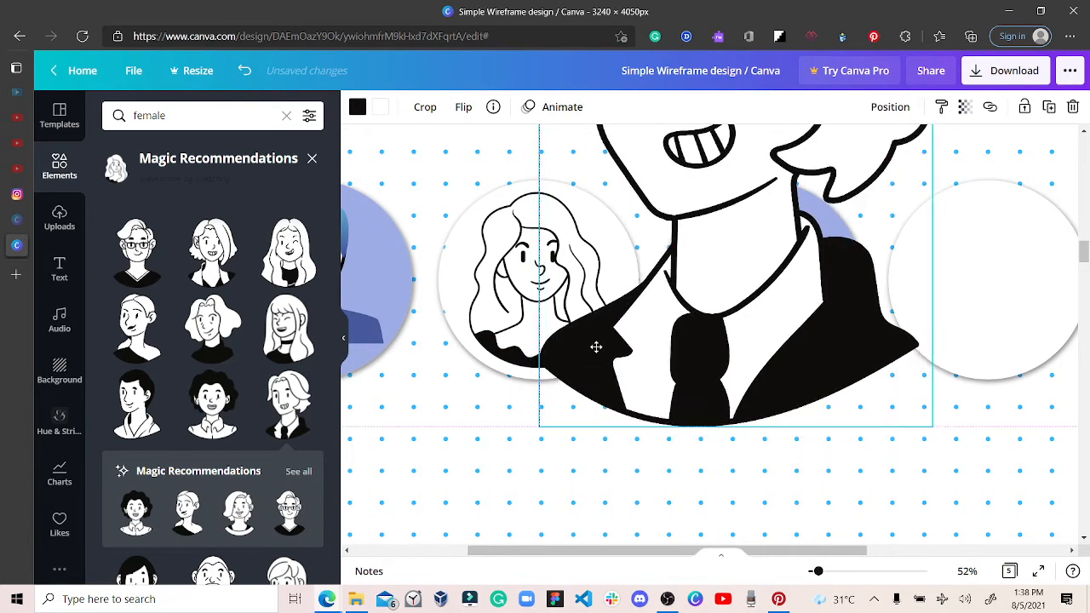
drag(547, 419, 539, 423)
drag(693, 272, 637, 442)
drag(555, 493, 747, 254)
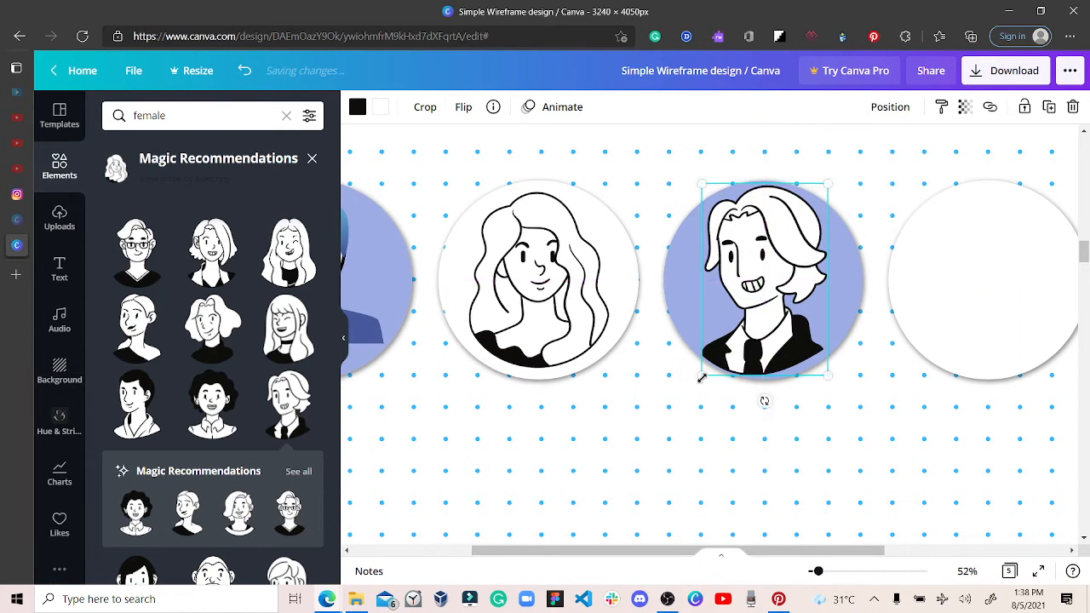
Step: Reduce the suit-and-tie figure slightly more and nudge it right within the blue third circle
drag(709, 368, 713, 363)
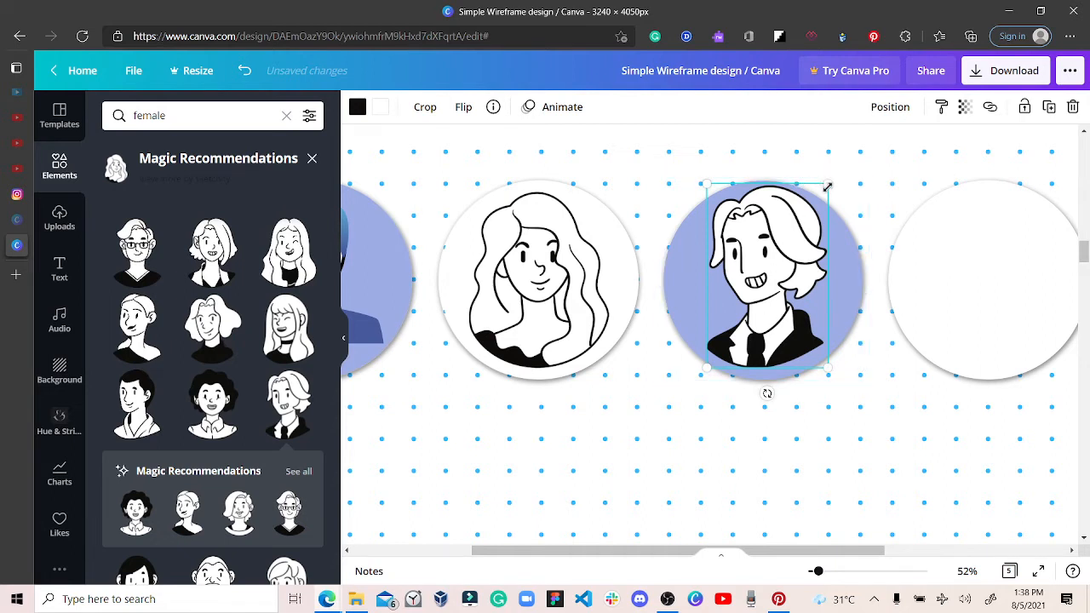
drag(827, 191, 821, 198)
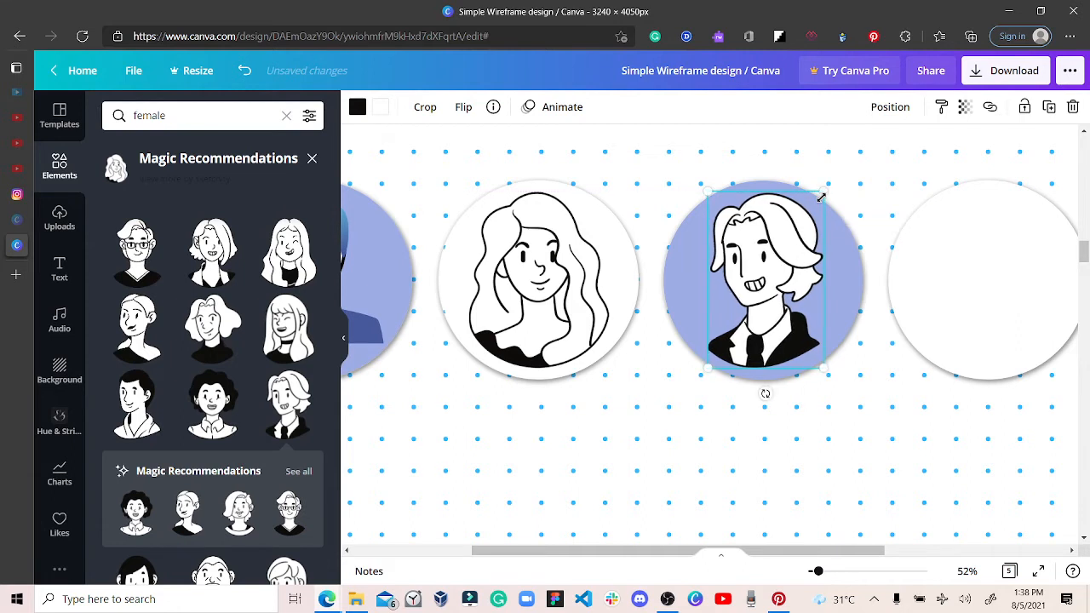
key(Right)
key(Right)
key(Right)
key(Right)
key(Right)
key(Right)
key(Right)
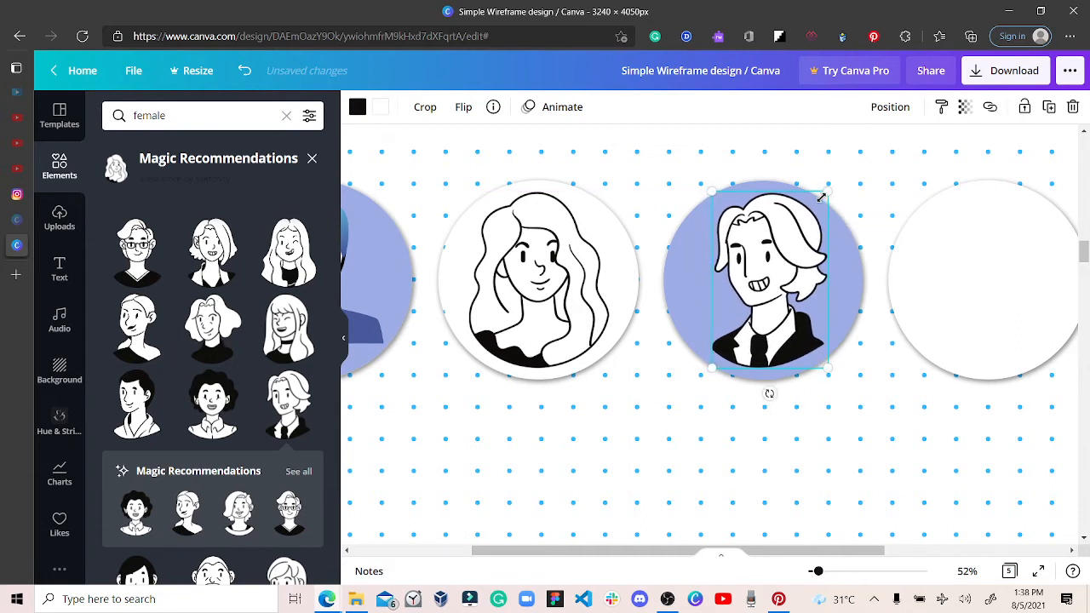
click(610, 468)
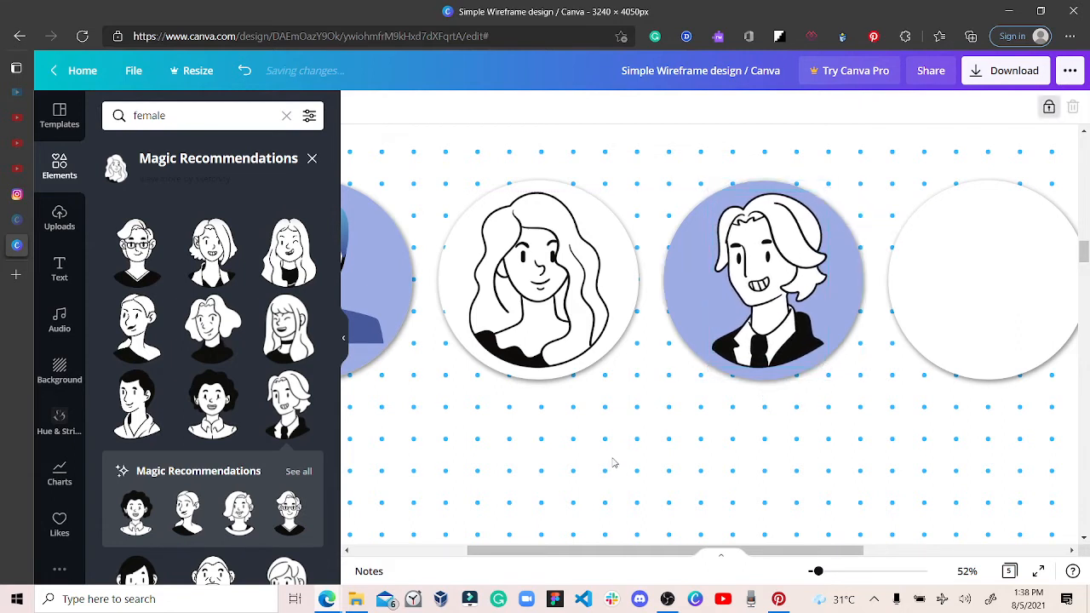
Step: Add the grinning woman with two braids from the magic recommendations and shrink her to roughly half size over the second circle
scroll(245, 426, down, 2)
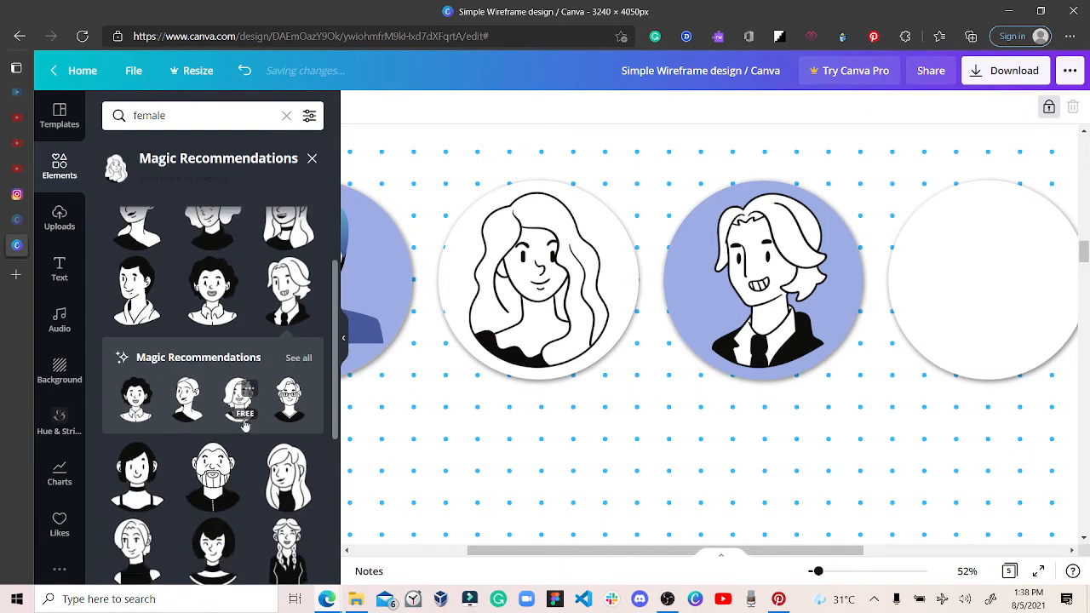
scroll(245, 426, down, 2)
click(285, 438)
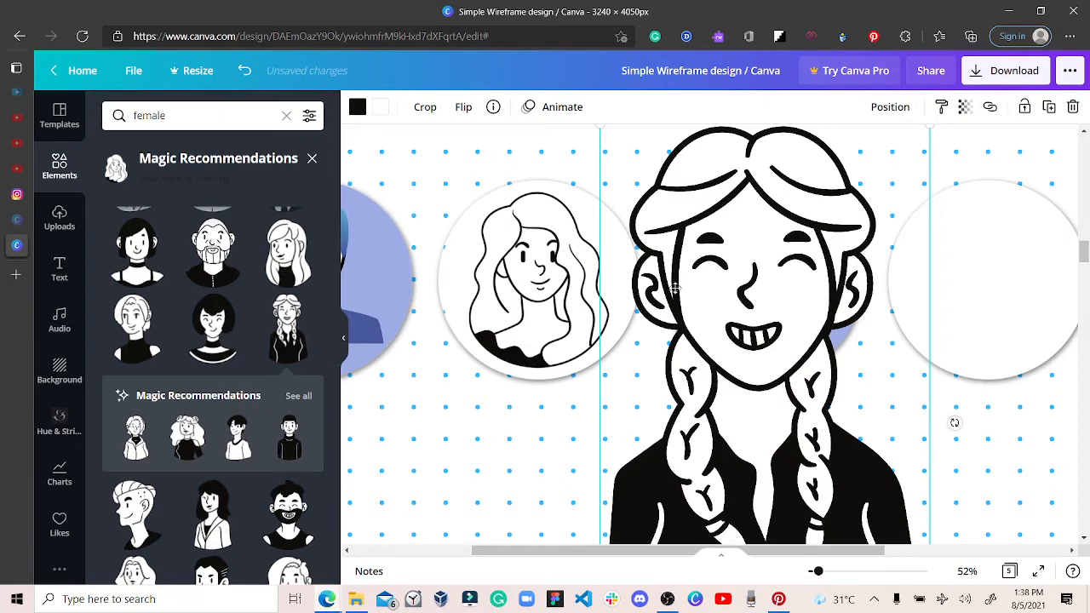
drag(675, 288, 517, 480)
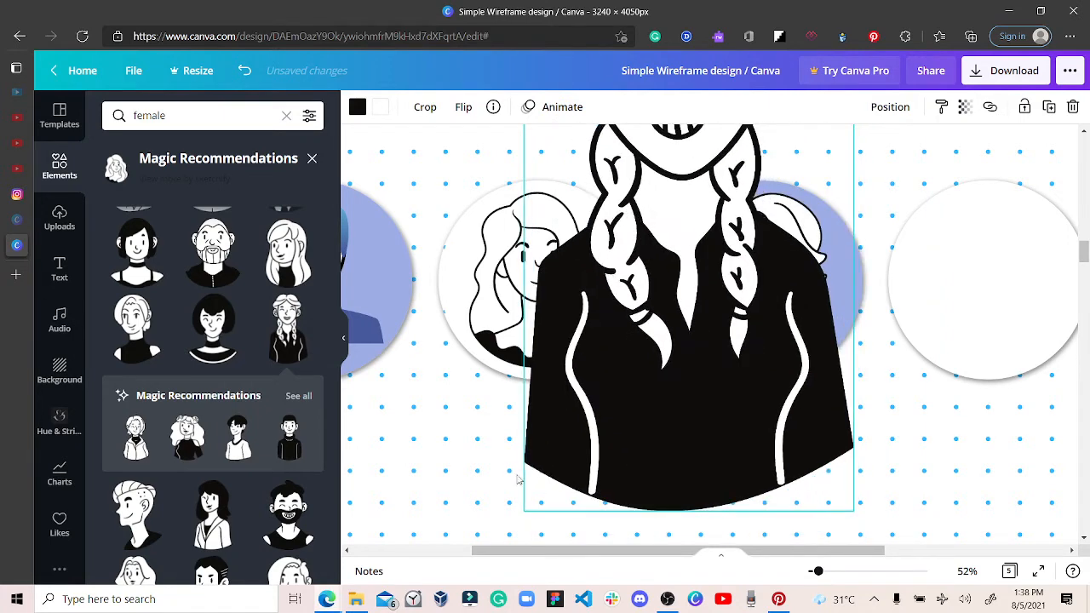
drag(586, 449, 737, 188)
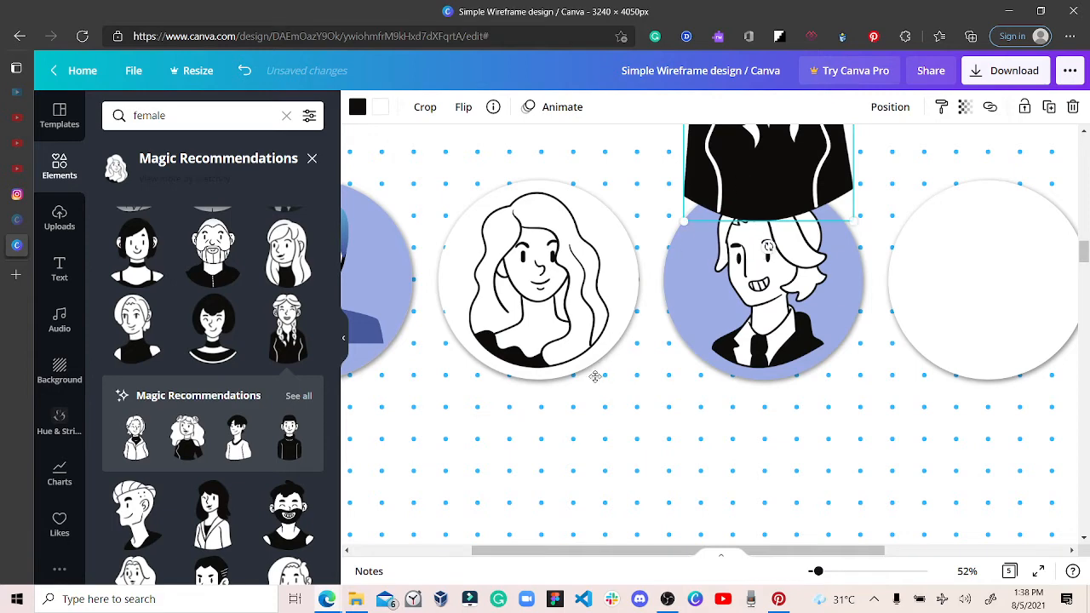
key(ctrl+z)
drag(560, 443, 550, 463)
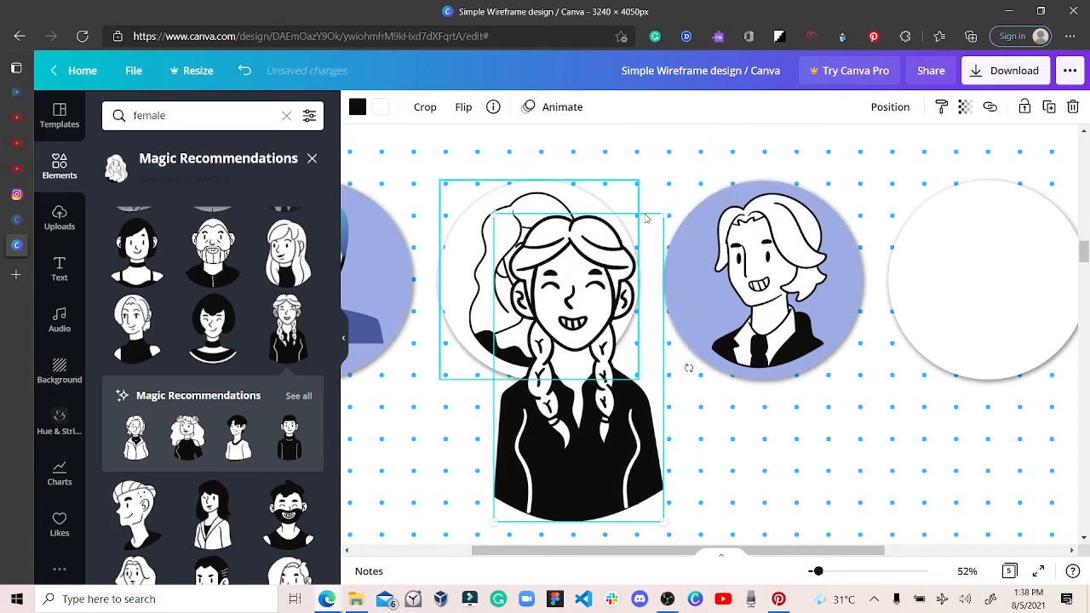
Step: Scale the braided woman down to the height of the neighbouring portraits and centre her inside the white fourth circle
drag(663, 213, 606, 319)
drag(555, 420, 600, 293)
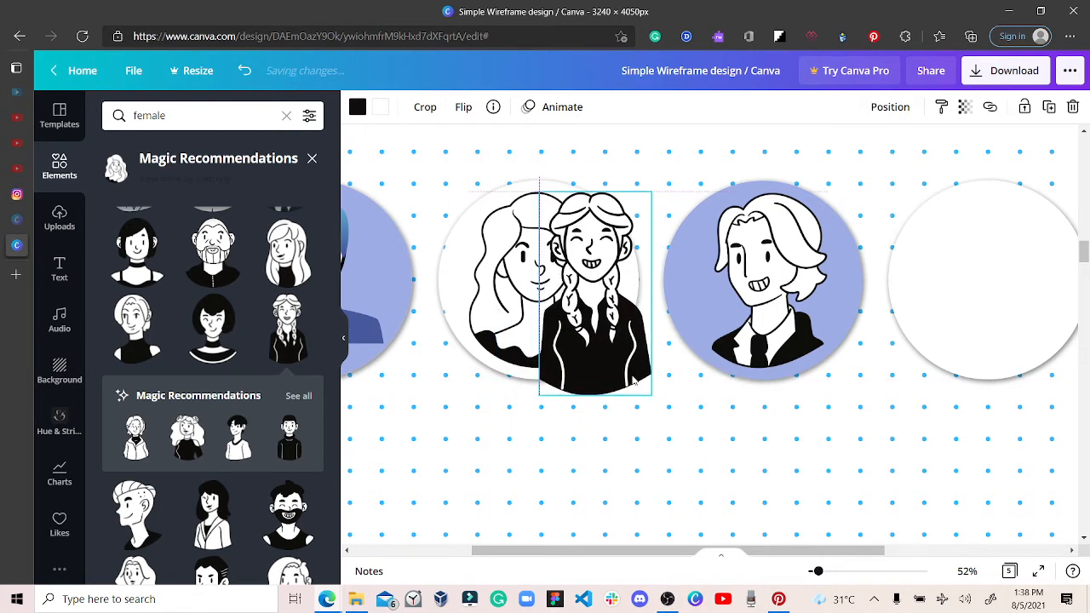
drag(632, 381, 637, 368)
drag(780, 309, 993, 304)
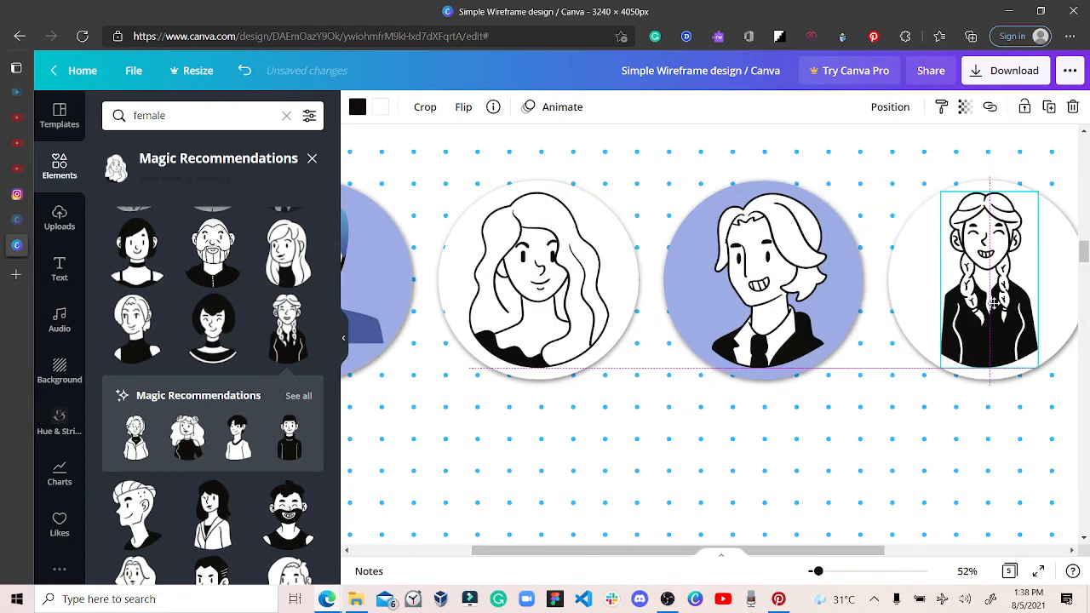
click(920, 436)
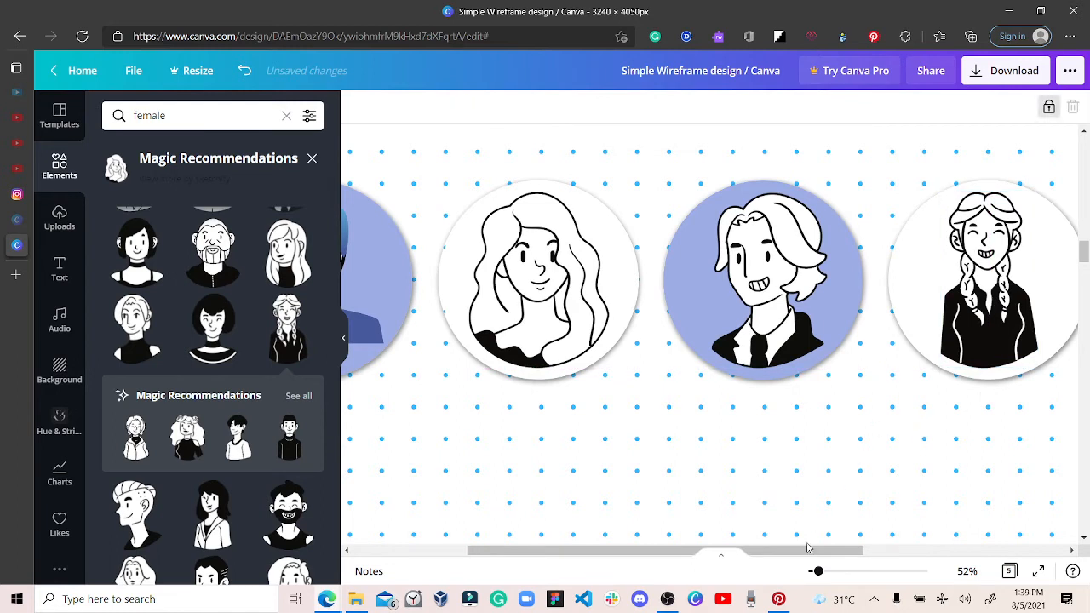
Step: Delete only the suited man from the first circle's group, keeping its blue background circle
drag(826, 553, 904, 550)
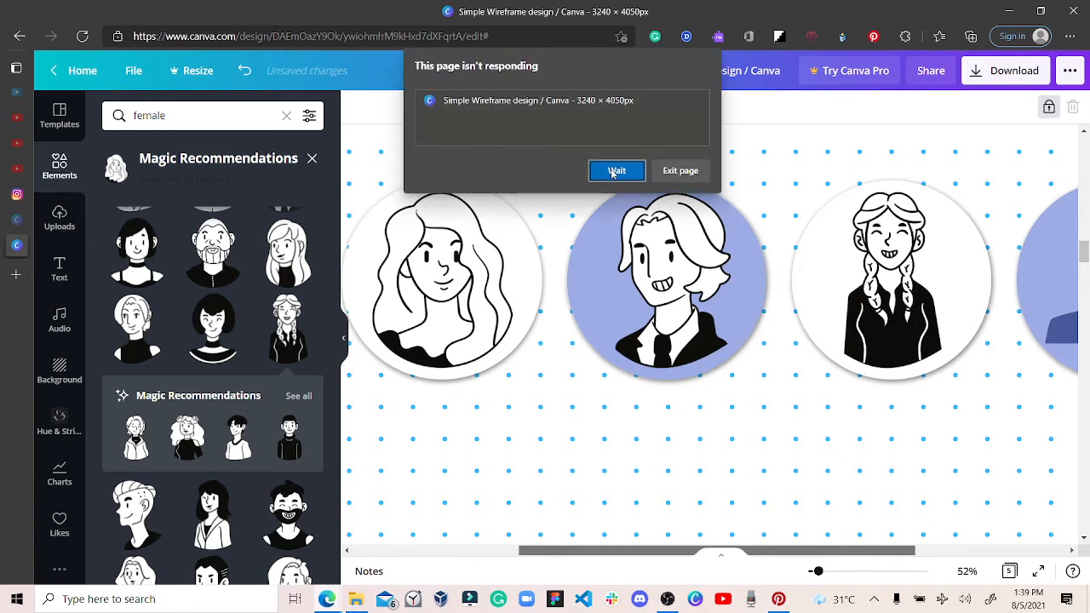
click(614, 171)
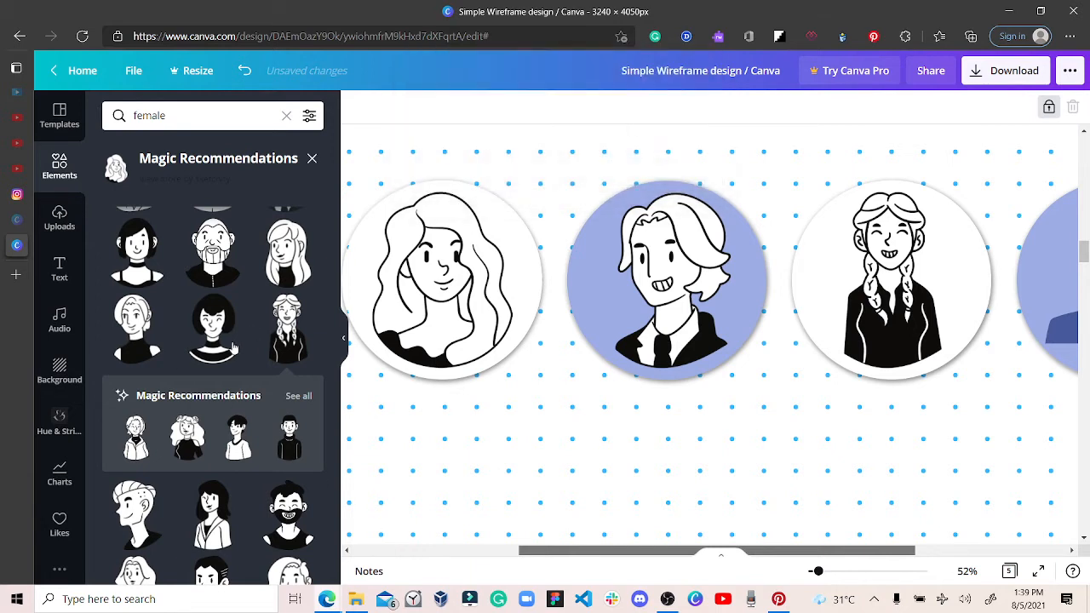
scroll(234, 347, down, 3)
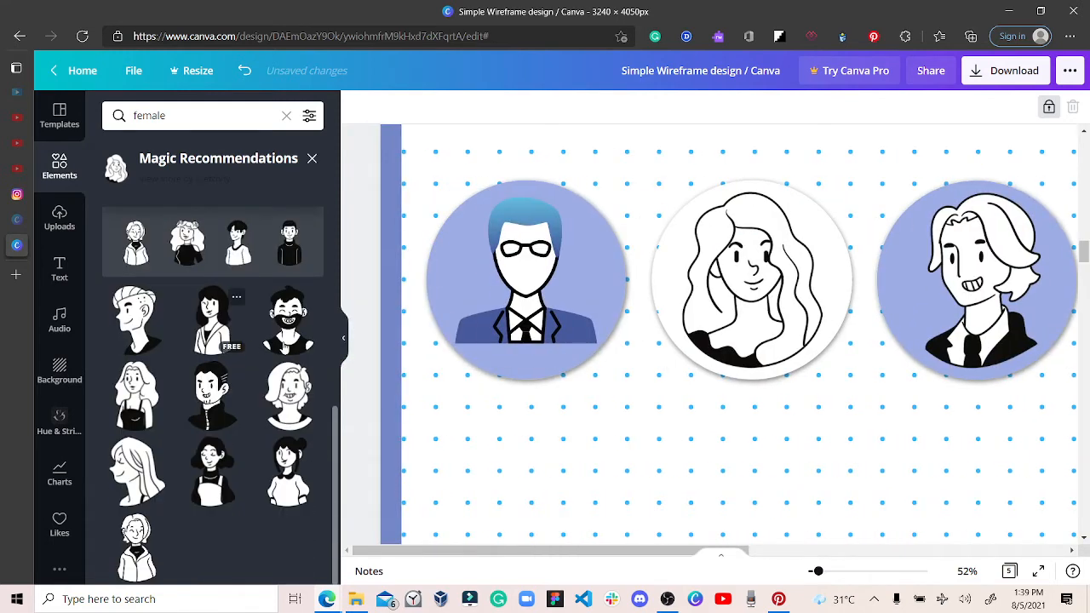
click(524, 308)
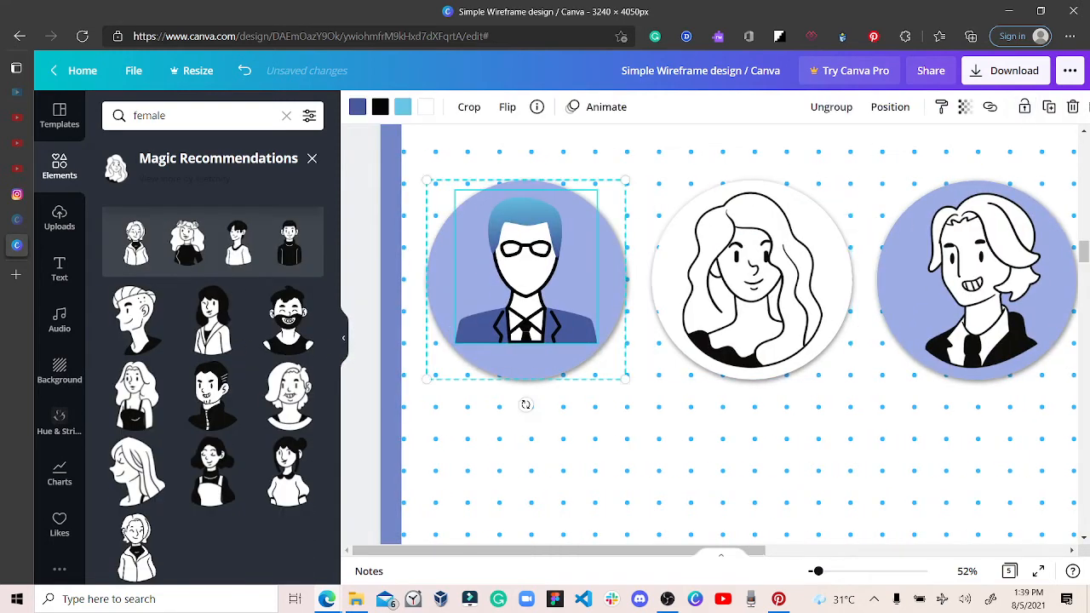
click(1073, 108)
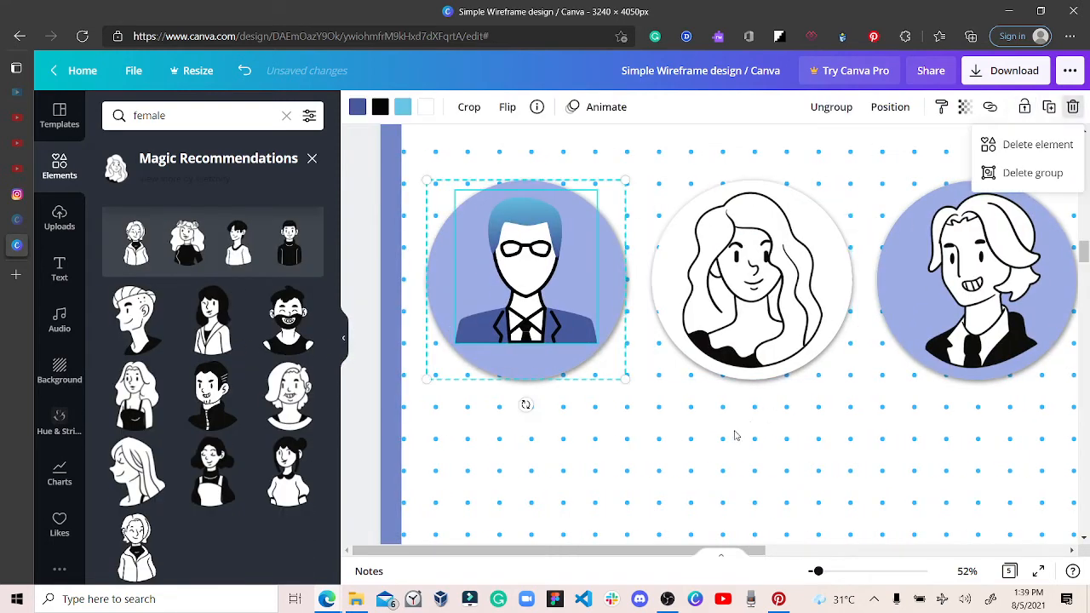
click(1001, 147)
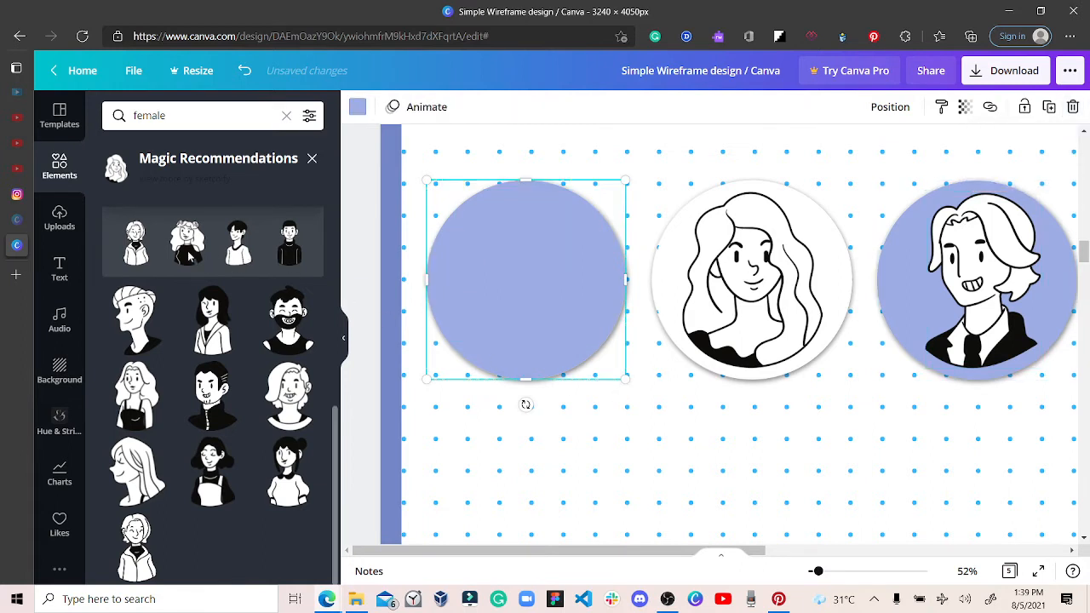
Step: Add the curly-haired woman with two hair buns from the magic recommendations and shrink her to about 659 × 864
scroll(150, 358, up, 3)
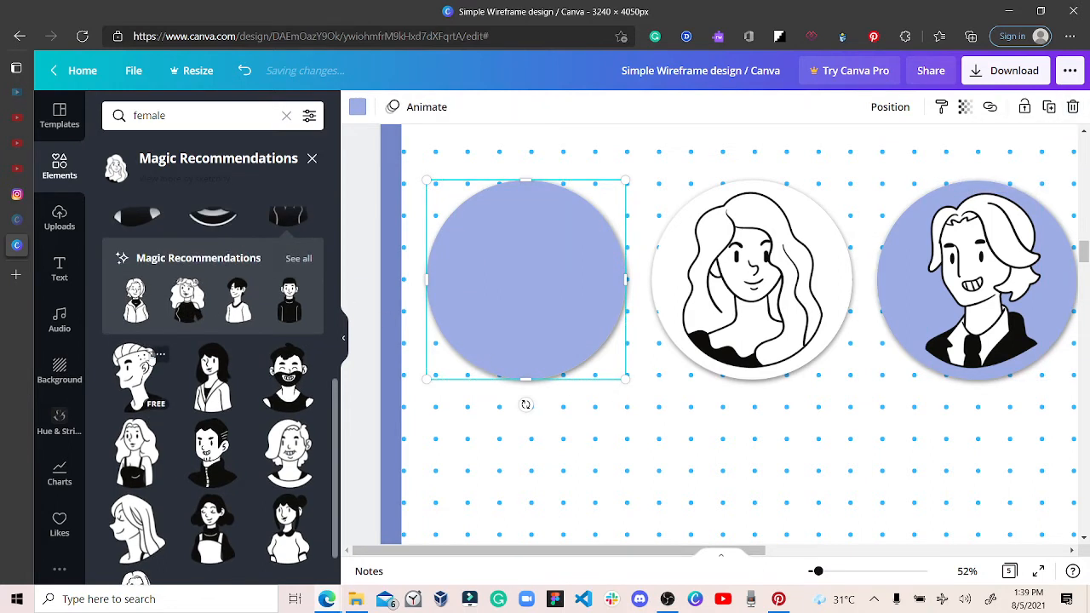
scroll(150, 358, up, 2)
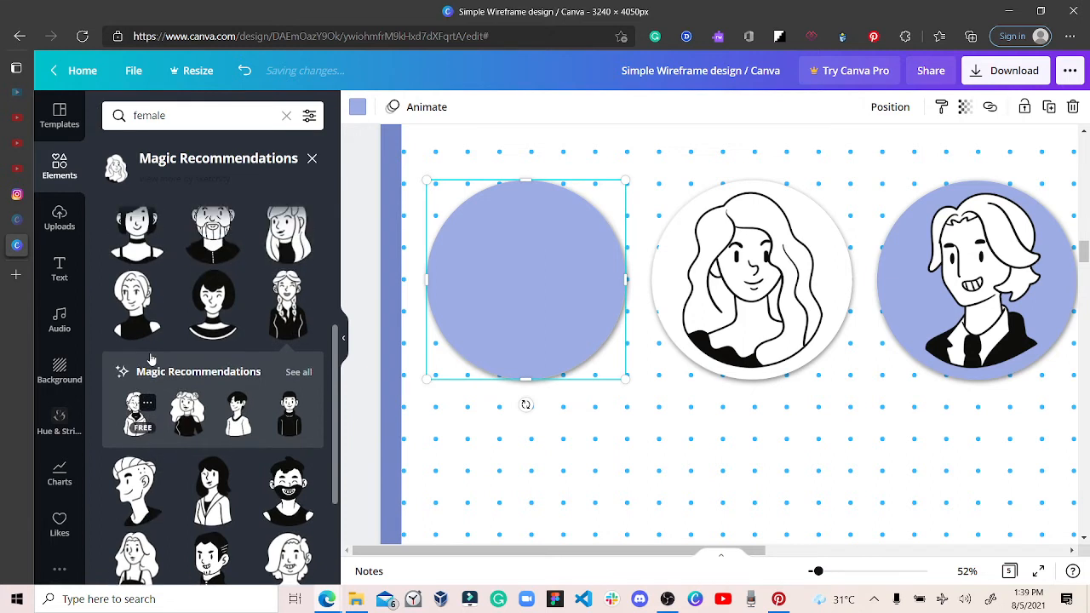
scroll(166, 350, up, 2)
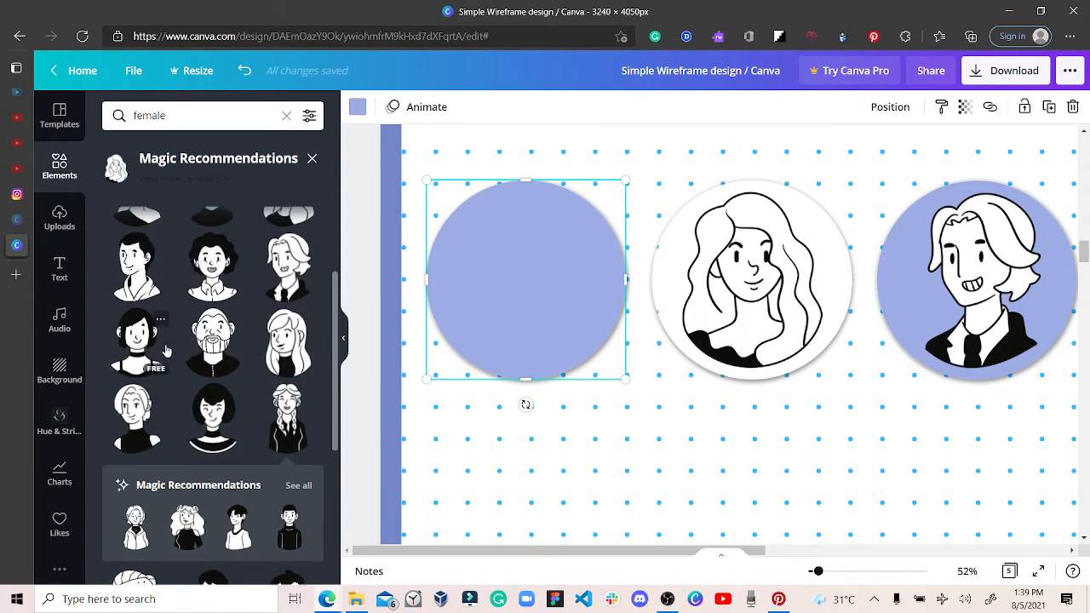
scroll(166, 350, up, 3)
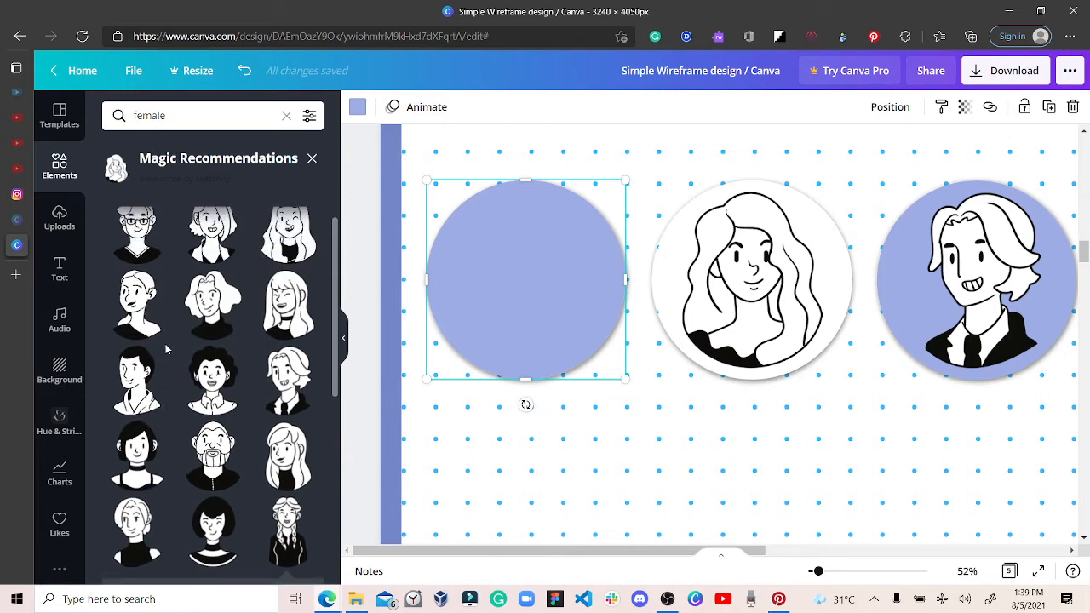
scroll(165, 344, up, 1)
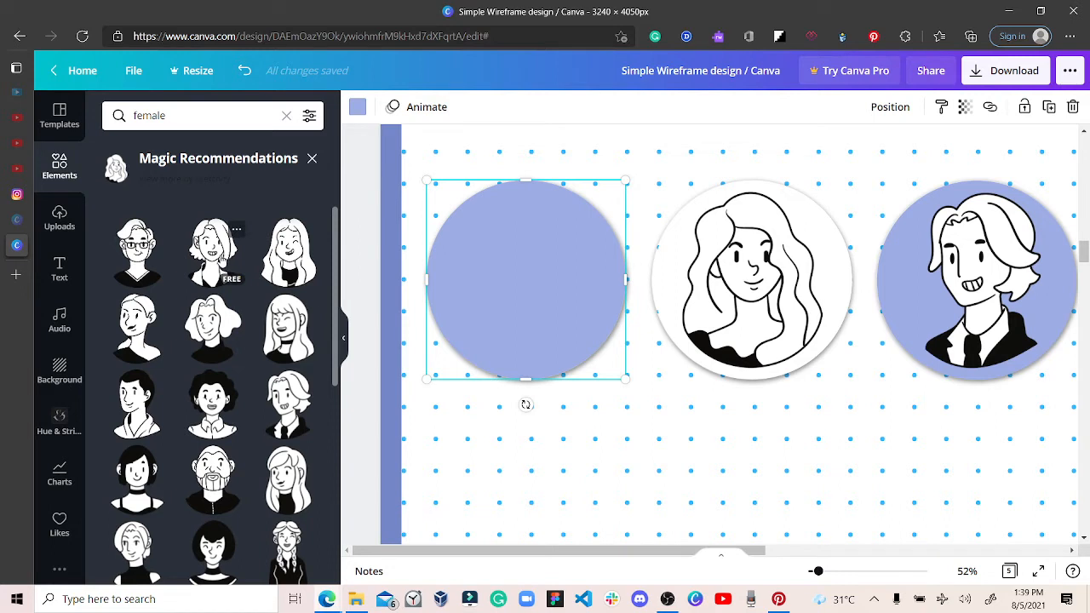
scroll(224, 258, down, 4)
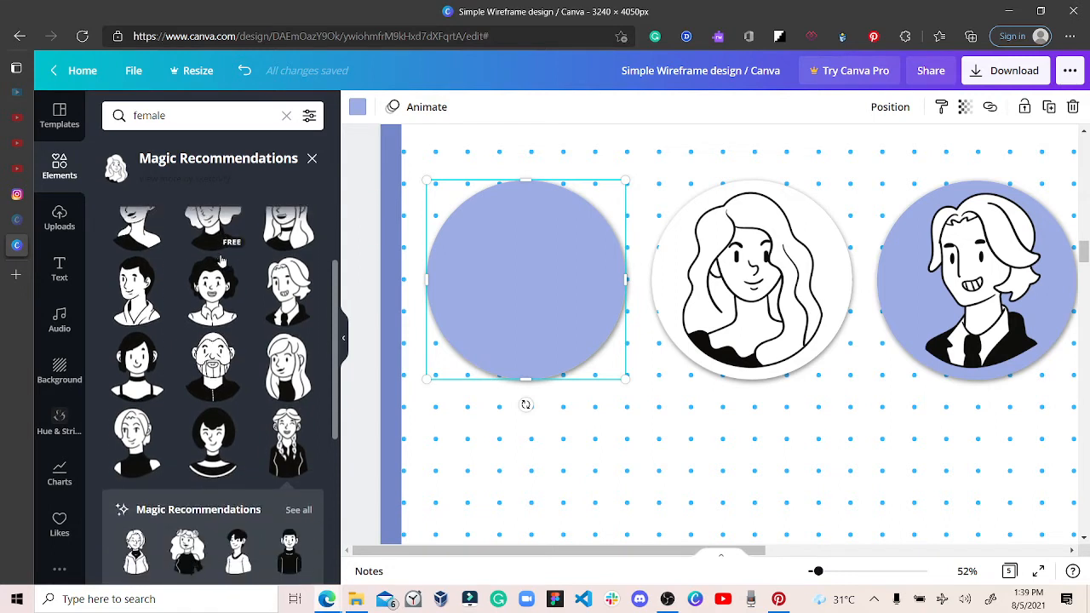
scroll(223, 258, down, 1)
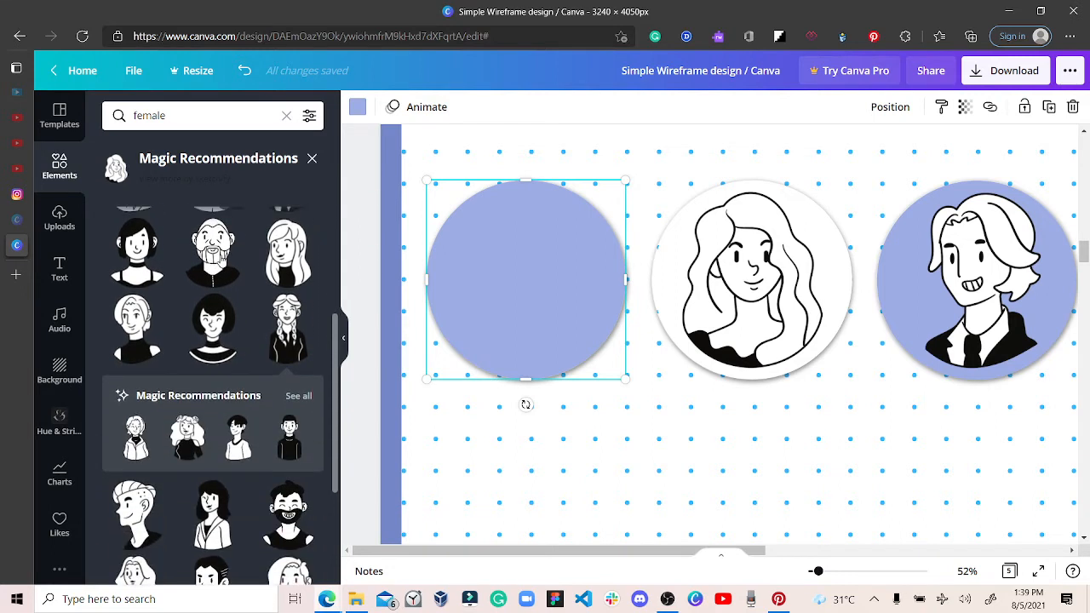
click(187, 436)
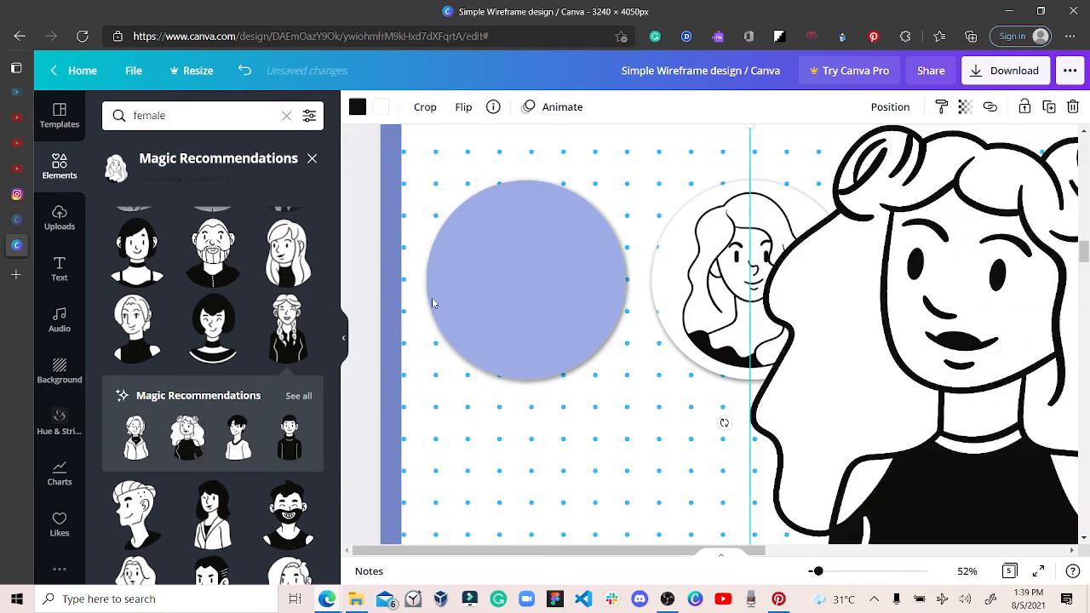
drag(607, 417, 579, 20)
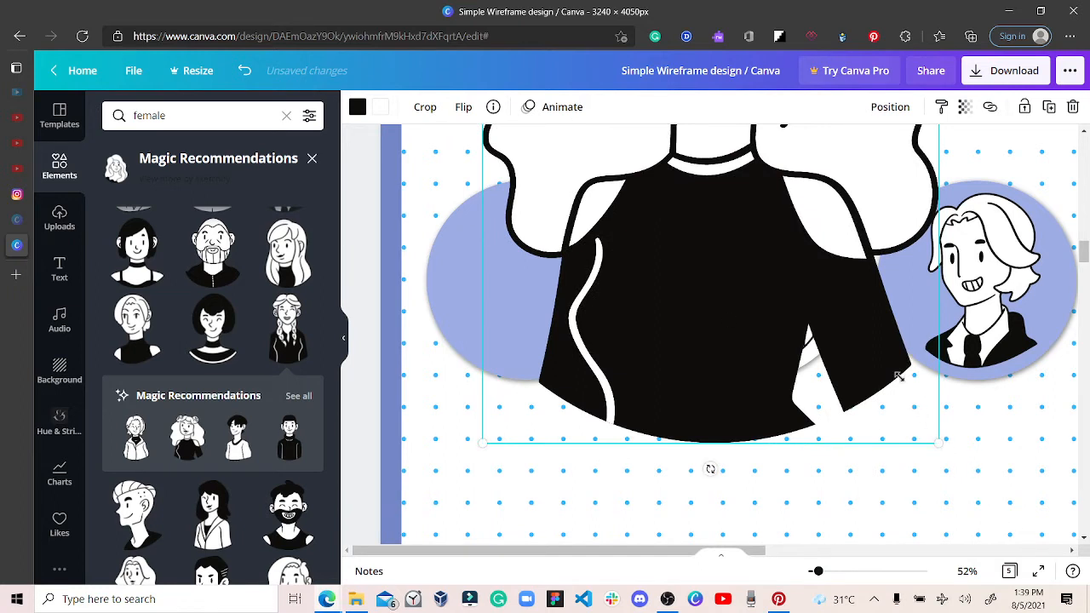
drag(898, 377, 711, 183)
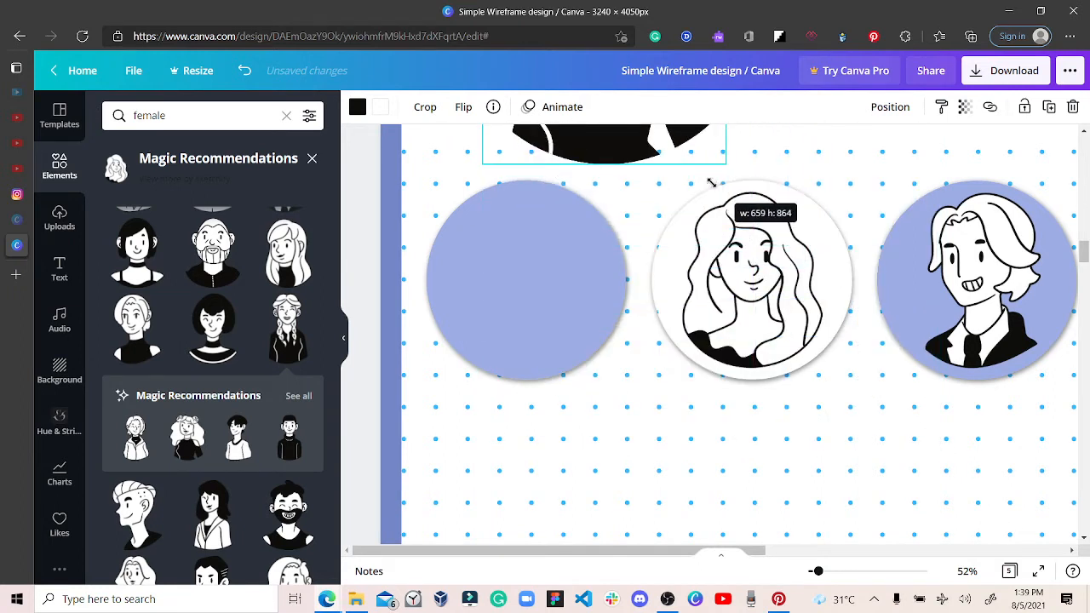
Step: Scale the woman with hair buns down to match the neighbouring portrait's height and centre her inside the blue first circle
drag(635, 169, 634, 168)
drag(629, 354, 557, 500)
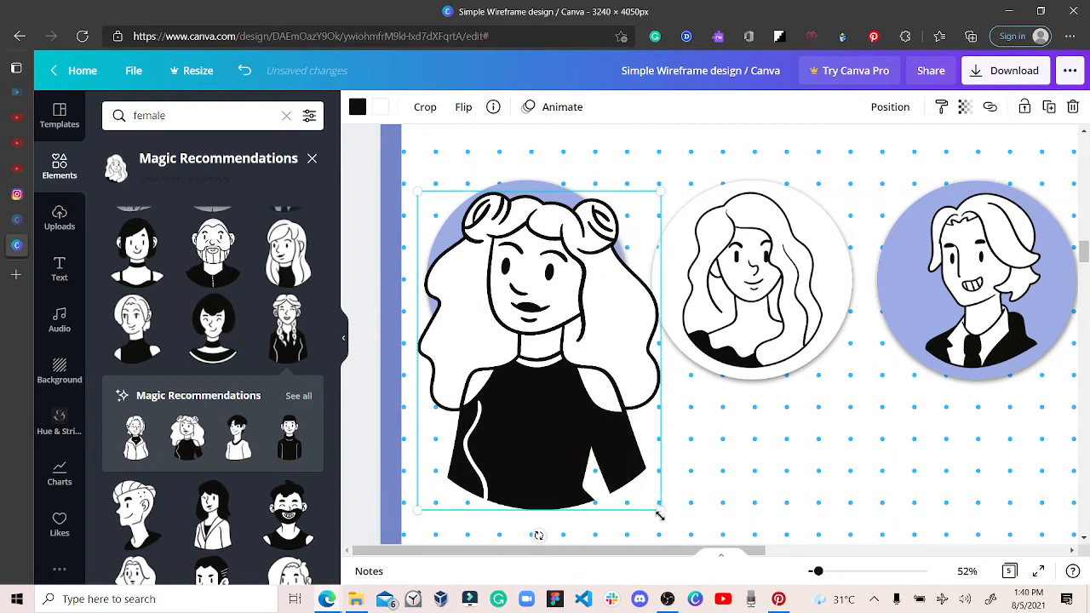
drag(598, 363, 593, 355)
drag(593, 351, 561, 347)
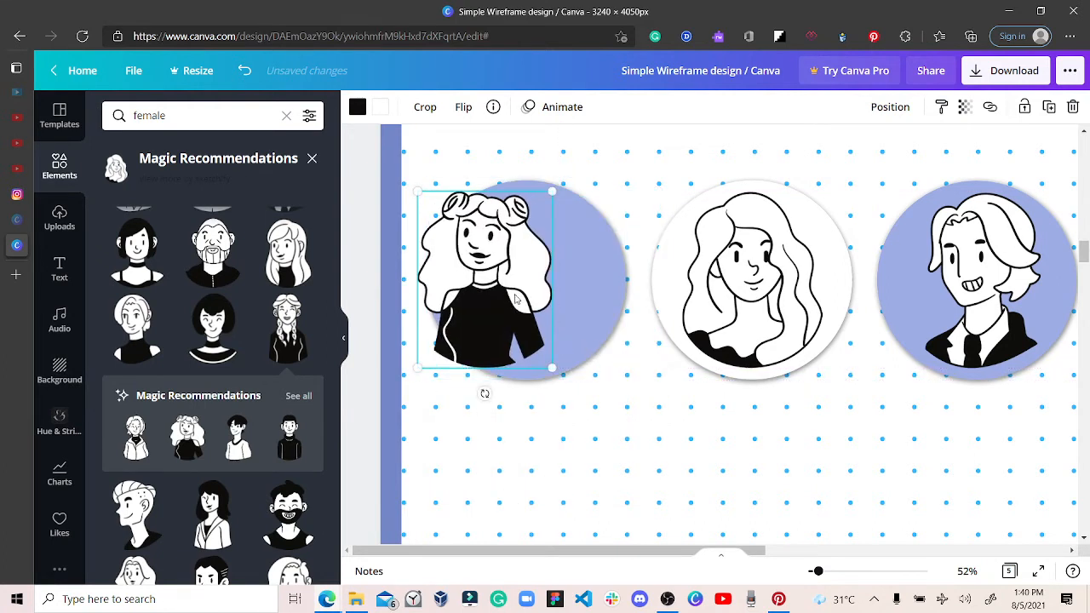
drag(515, 298, 533, 295)
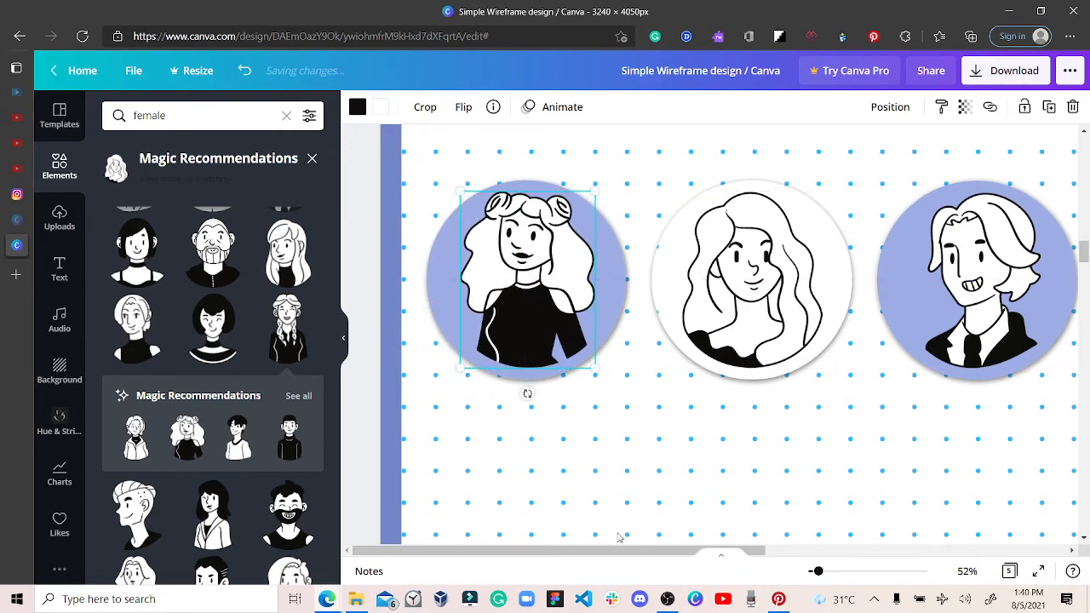
Step: Delete only the suited man from the last circle's group, keeping its blue background circle
scroll(769, 539, right, 1)
scroll(769, 539, right, 5)
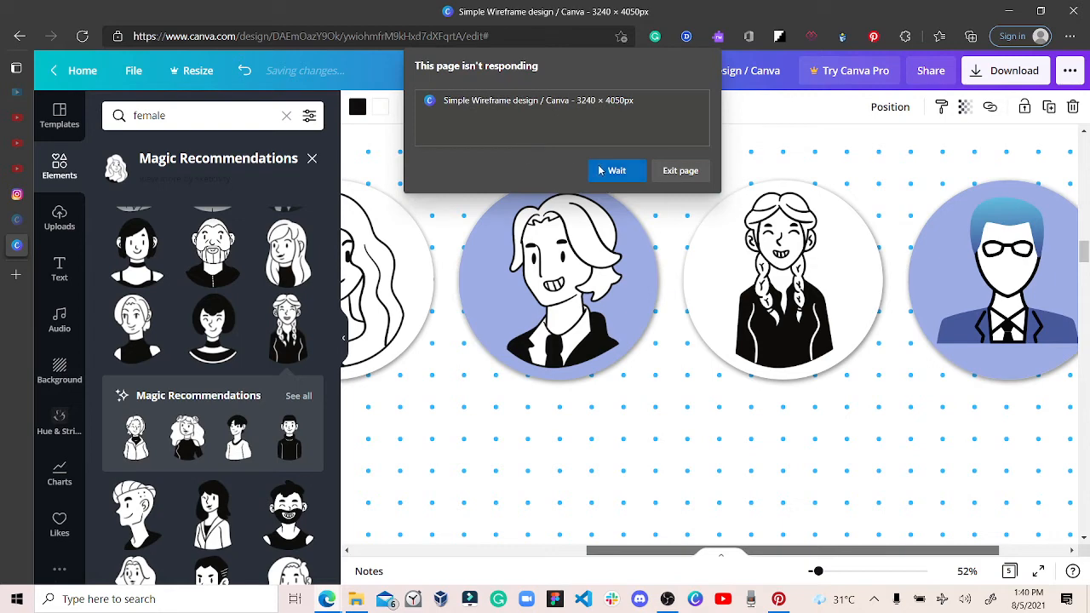
click(614, 174)
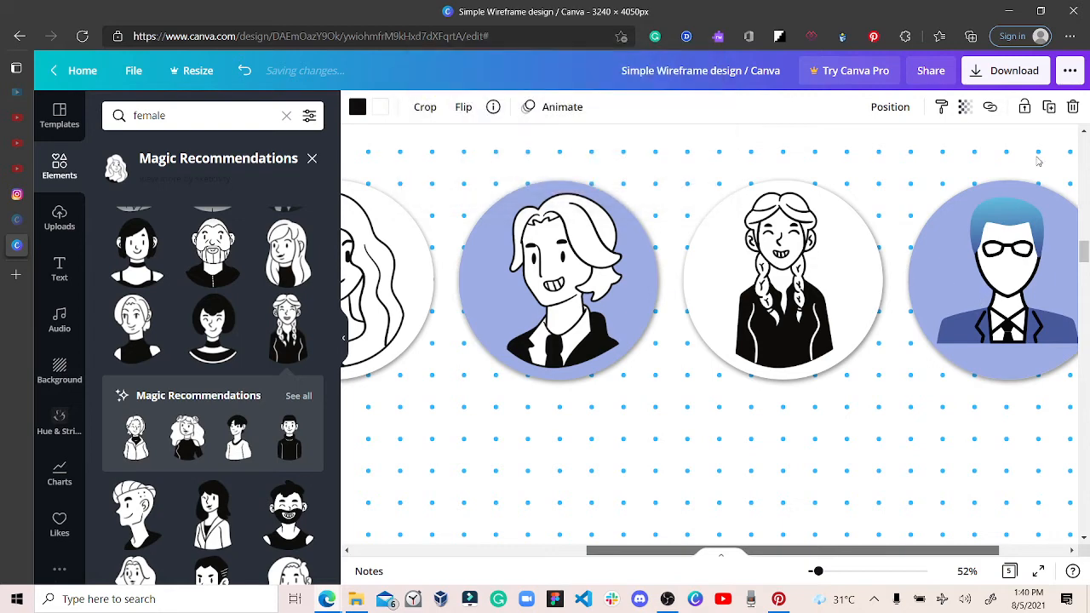
click(981, 192)
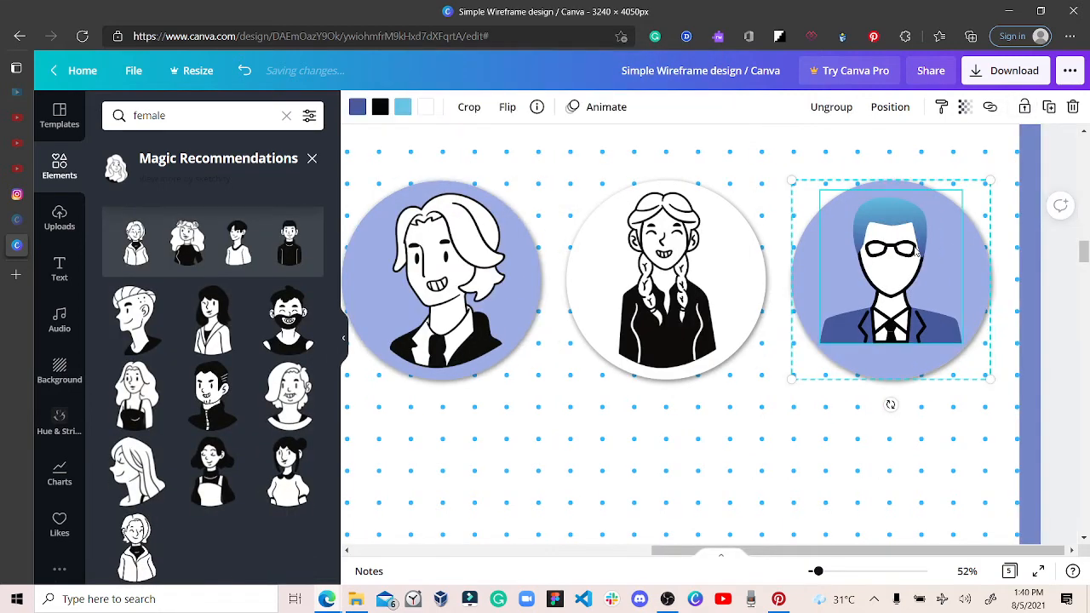
click(1073, 107)
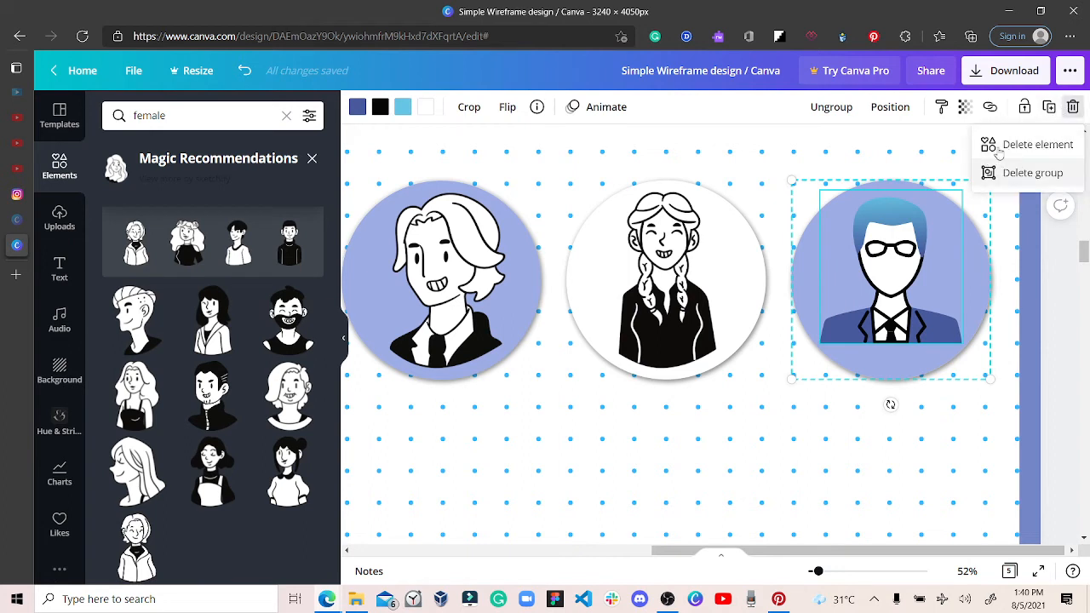
click(999, 151)
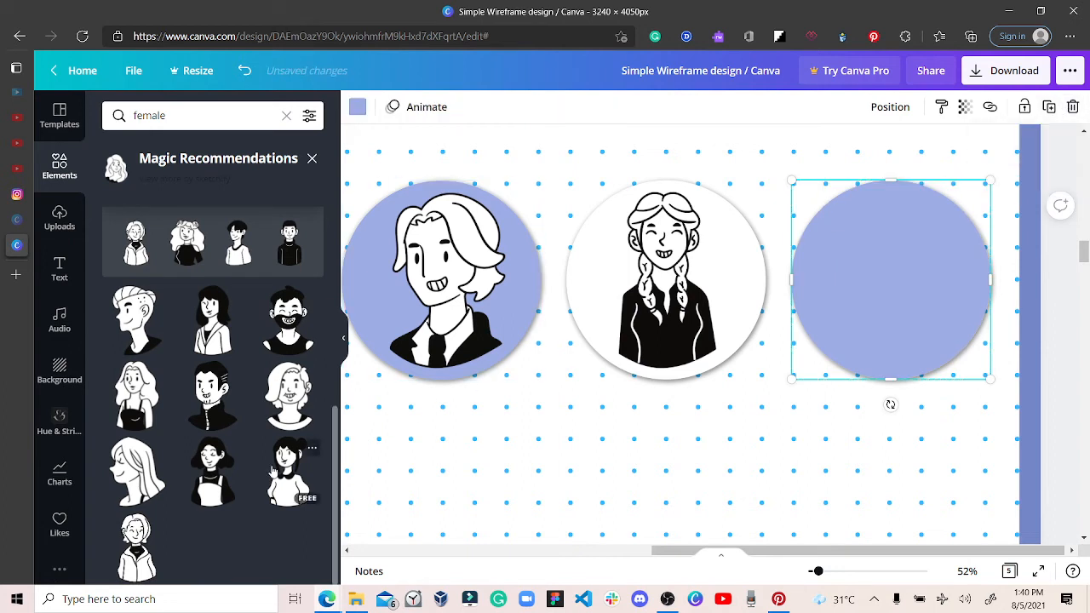
Step: Add the bald bearded man portrait from the magic recommendations to the page
scroll(272, 471, up, 2)
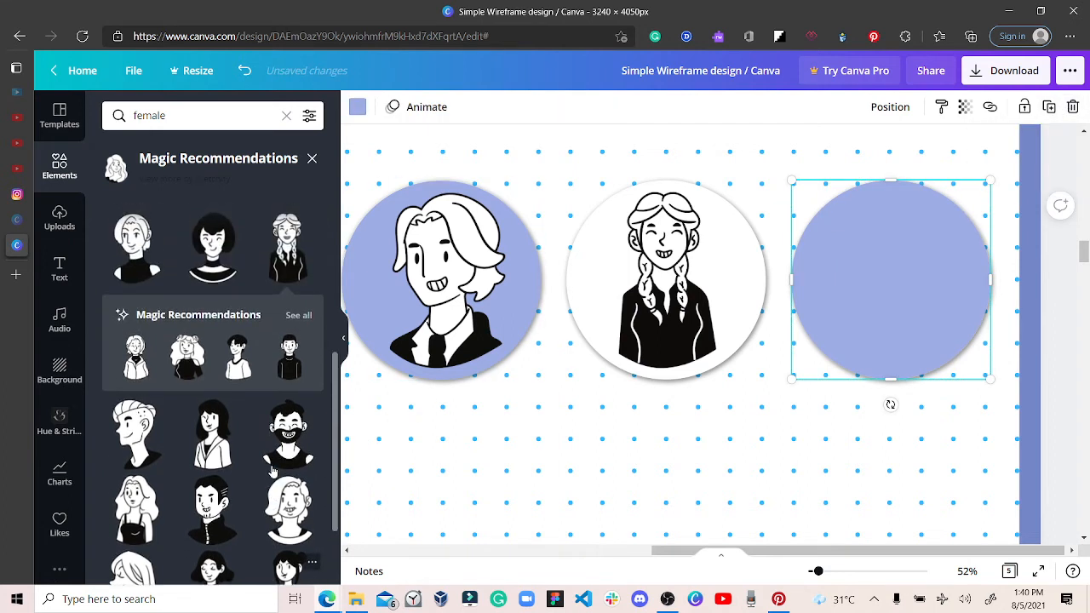
scroll(272, 471, up, 2)
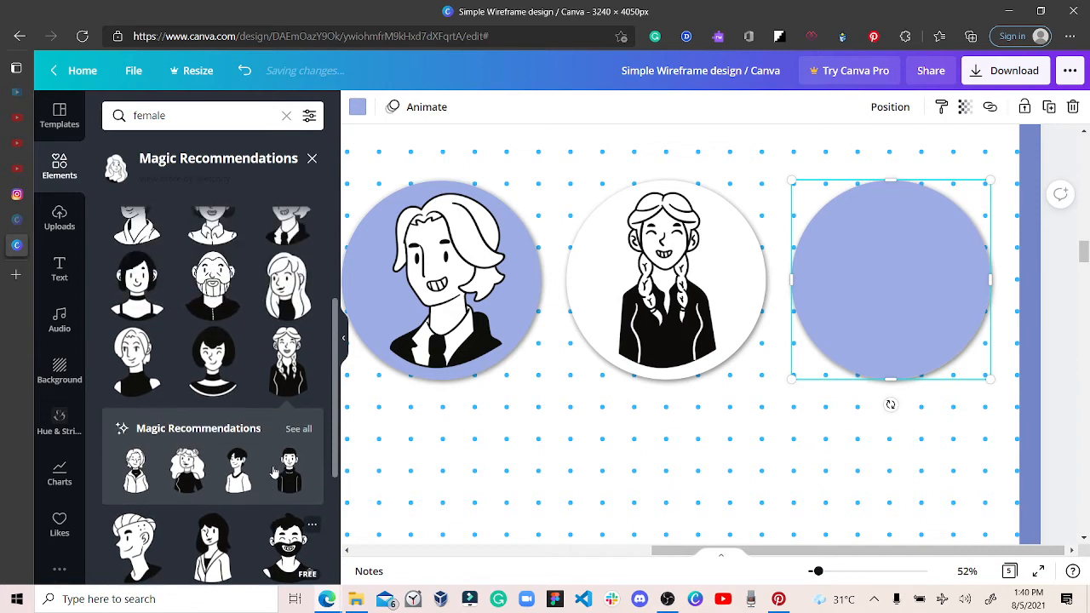
scroll(273, 471, down, 1)
scroll(279, 466, up, 4)
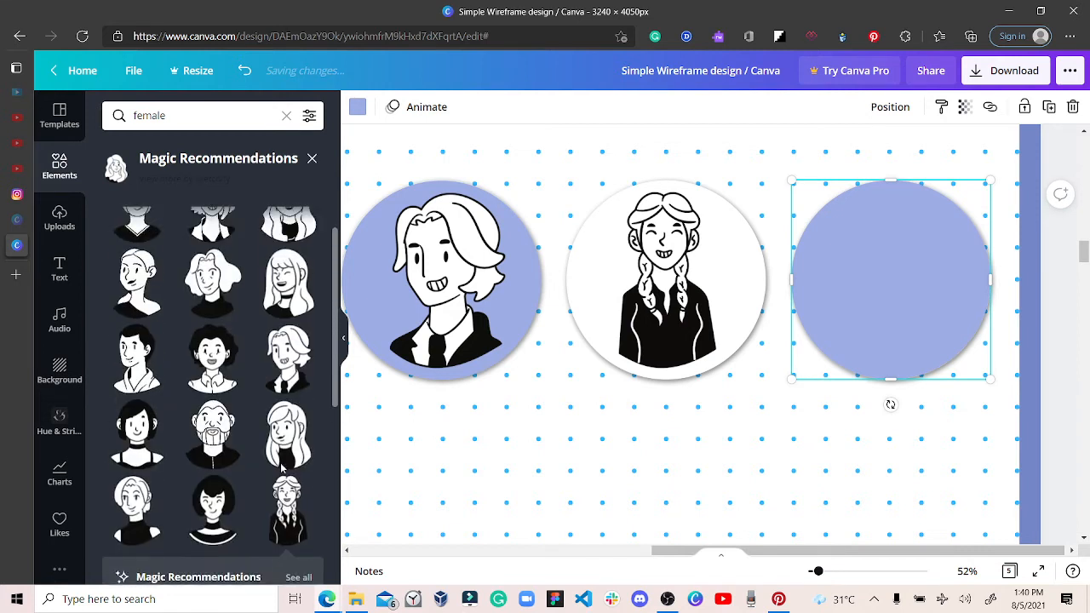
scroll(282, 466, up, 1)
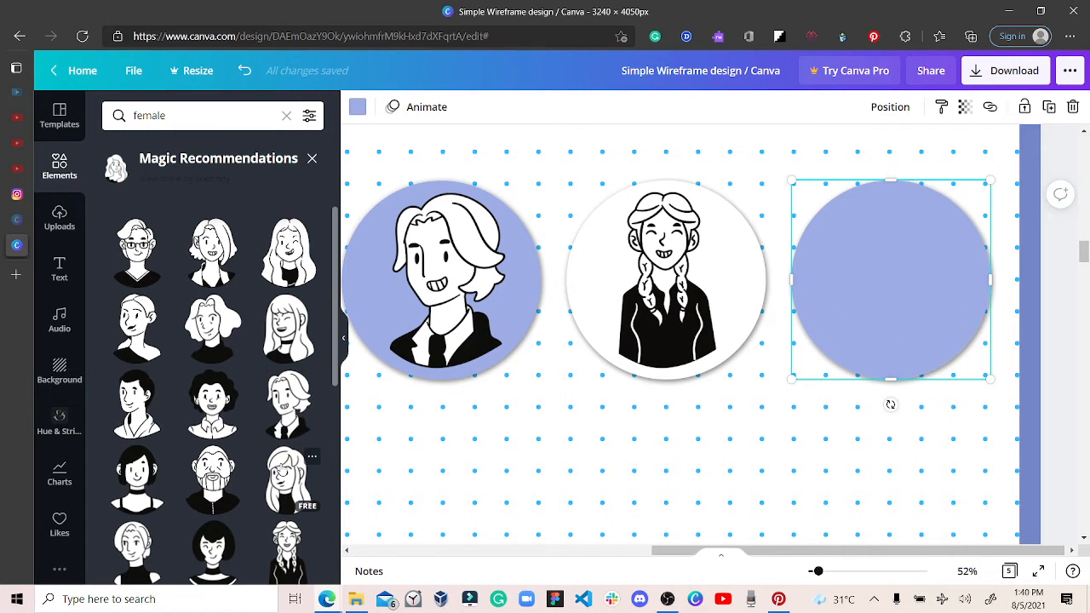
scroll(285, 468, down, 1)
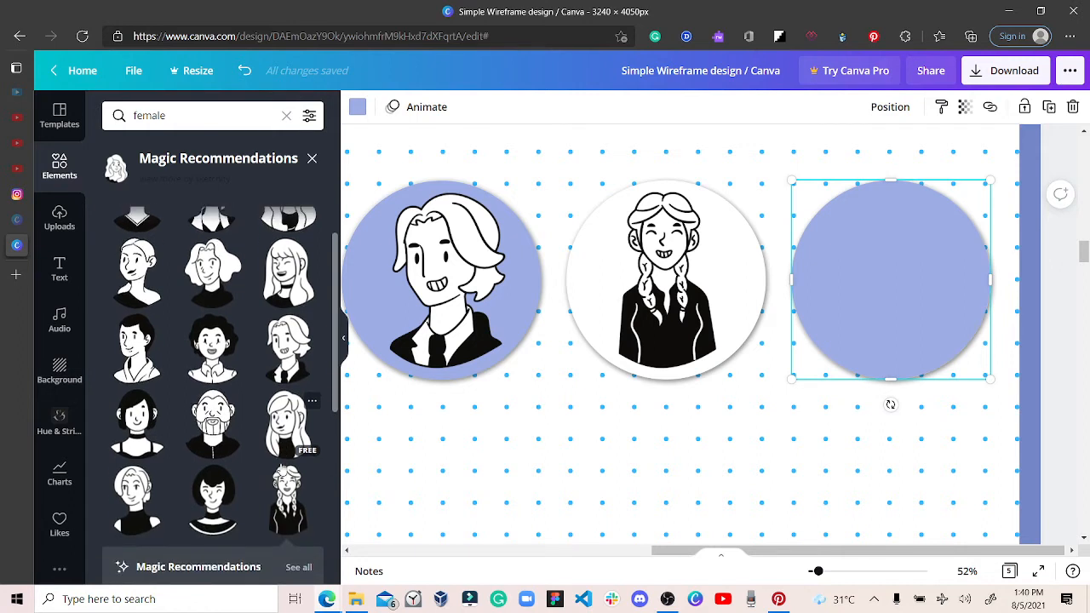
click(237, 435)
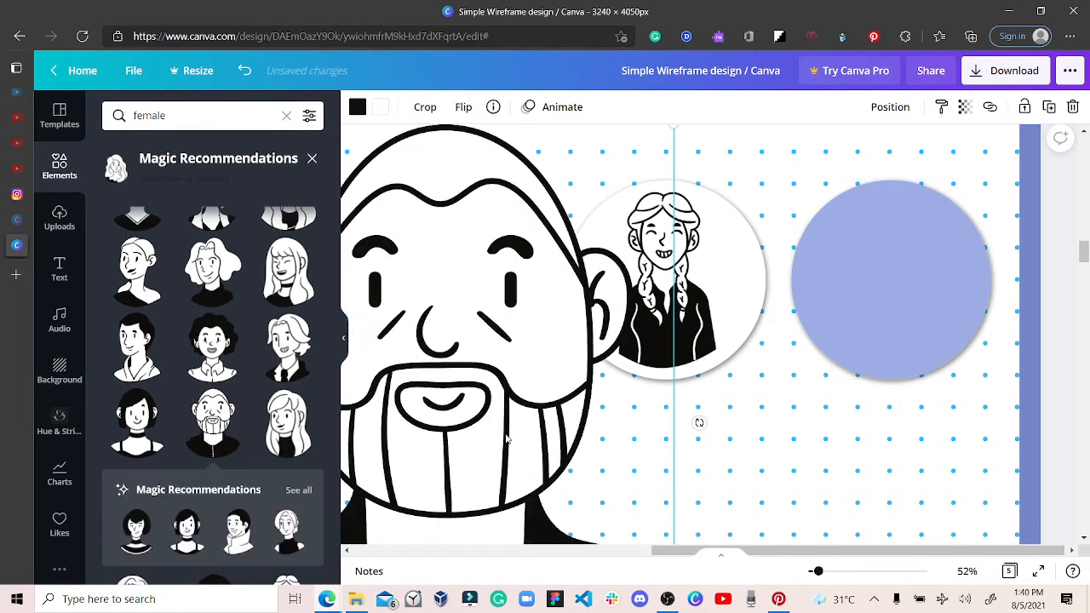
Step: Shrink the bearded man to roughly the neighbouring portraits' height and move him into the empty blue last circle
drag(625, 444, 692, 357)
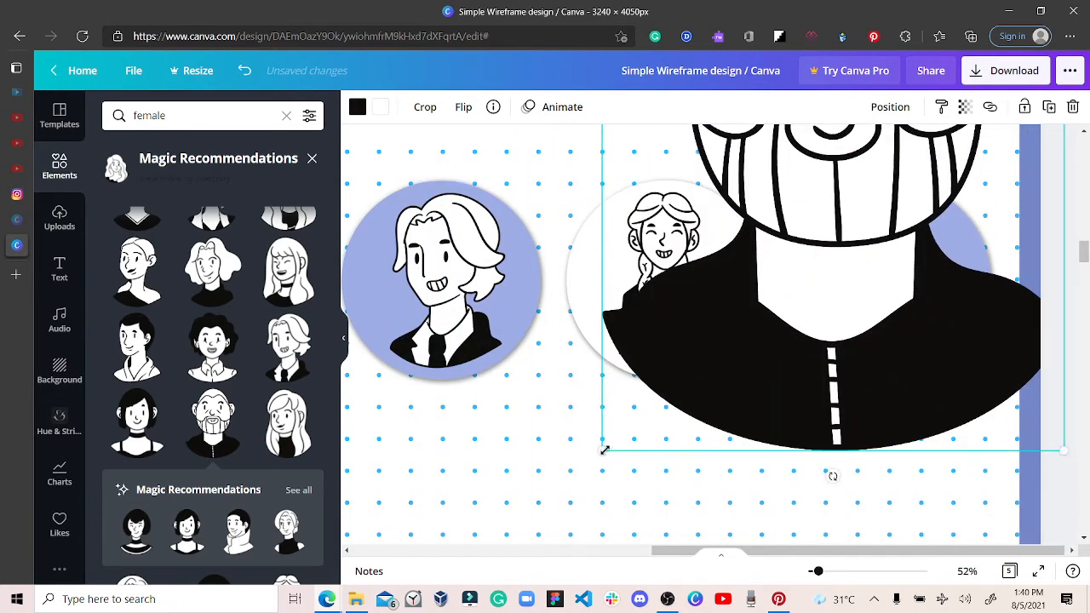
drag(755, 275, 815, 385)
drag(724, 439, 843, 229)
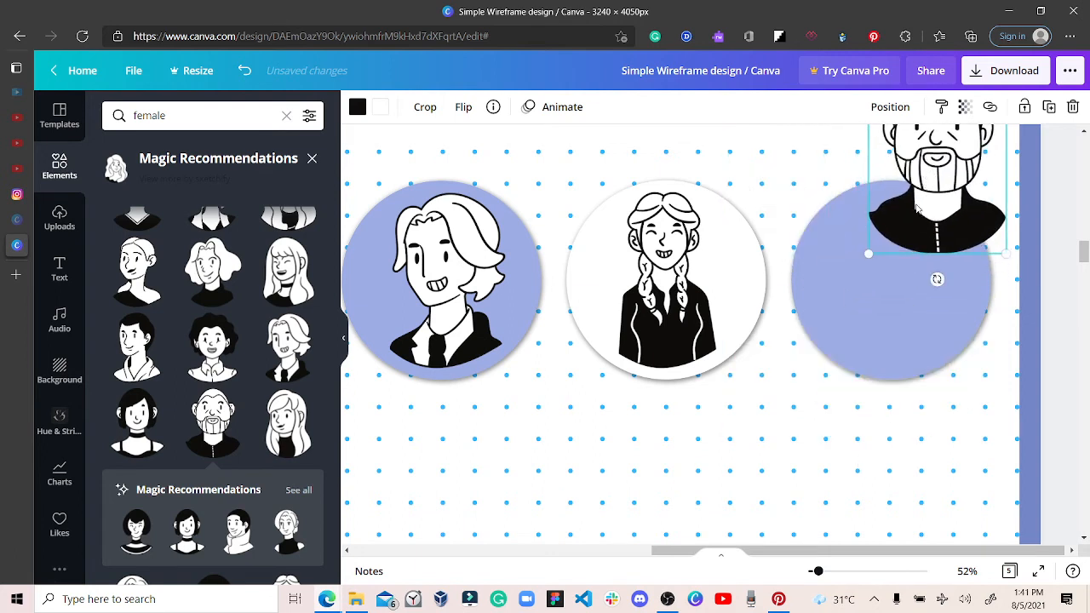
drag(892, 254, 845, 371)
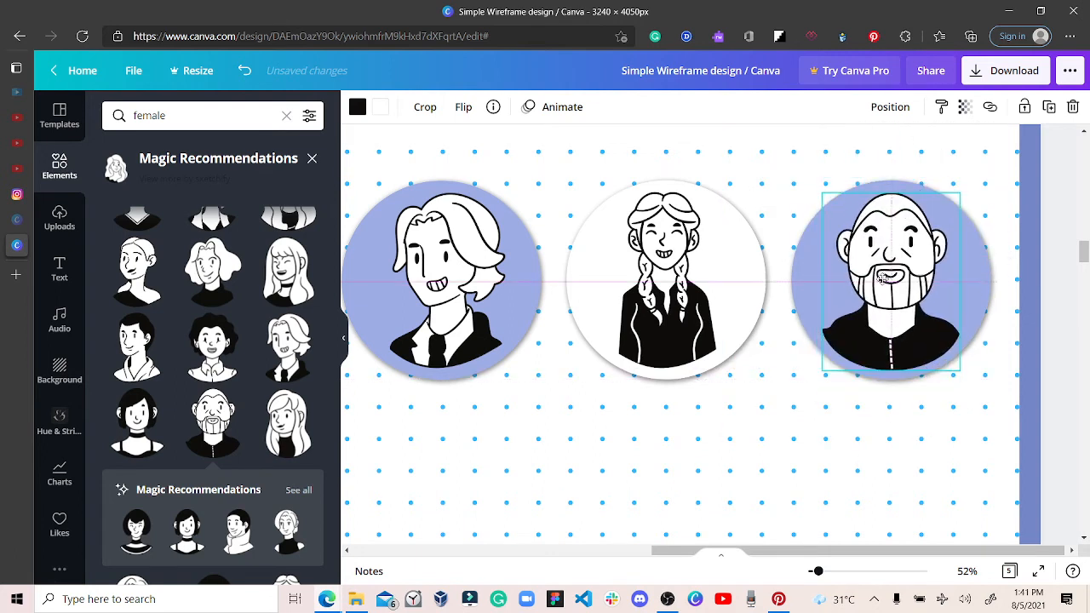
Step: Scale the bearded man down slightly and nudge him until he is centred inside the last circle
drag(882, 278, 884, 277)
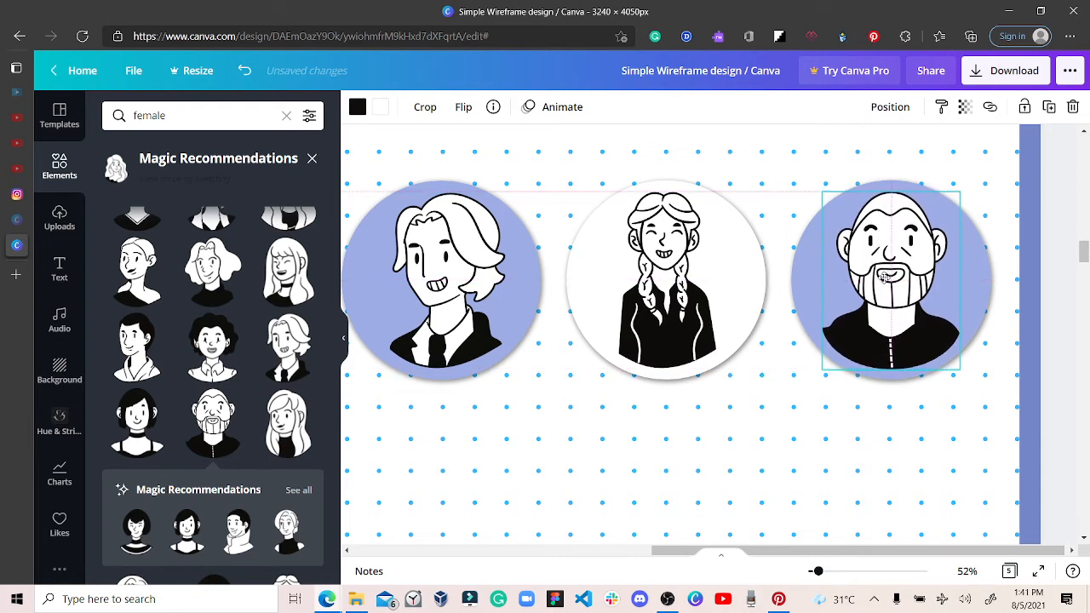
drag(826, 366, 826, 406)
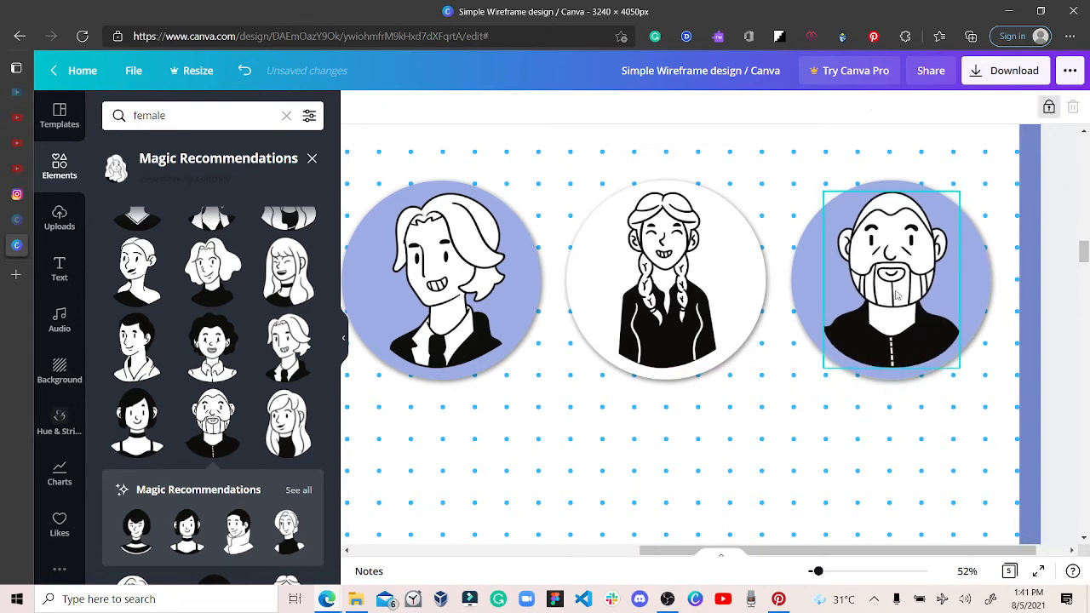
key(Right)
key(Right)
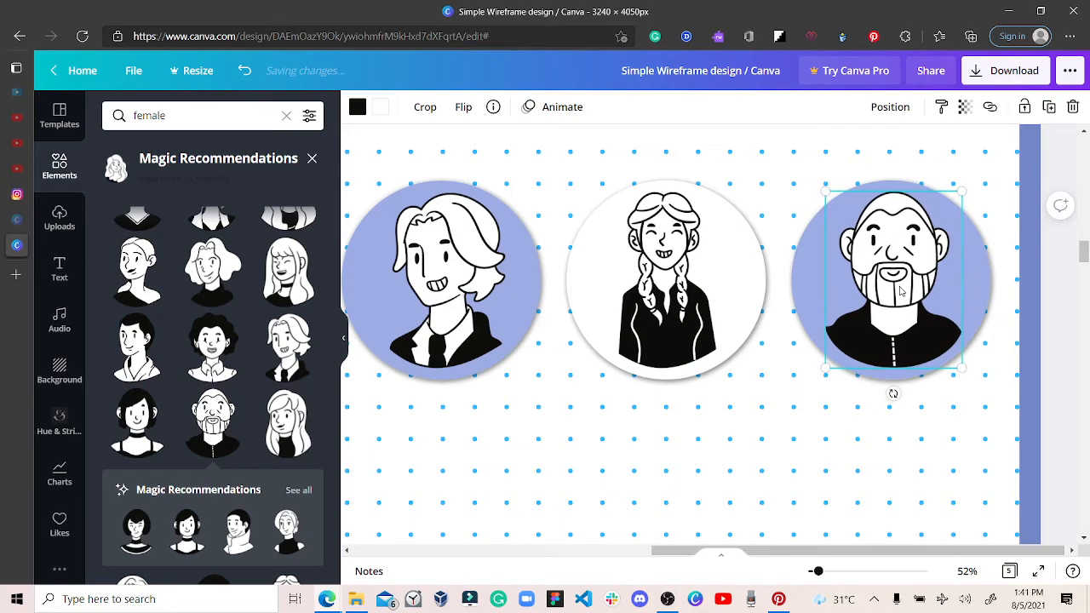
key(Right)
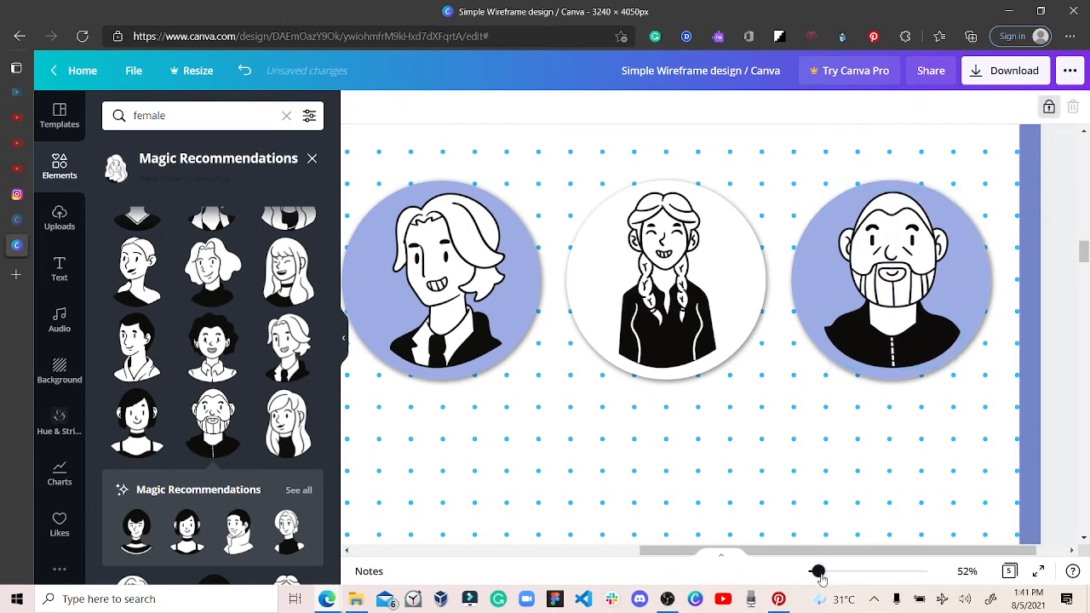
Step: Add a text box to the empty area below the portrait row and make its text bold
drag(819, 572, 815, 574)
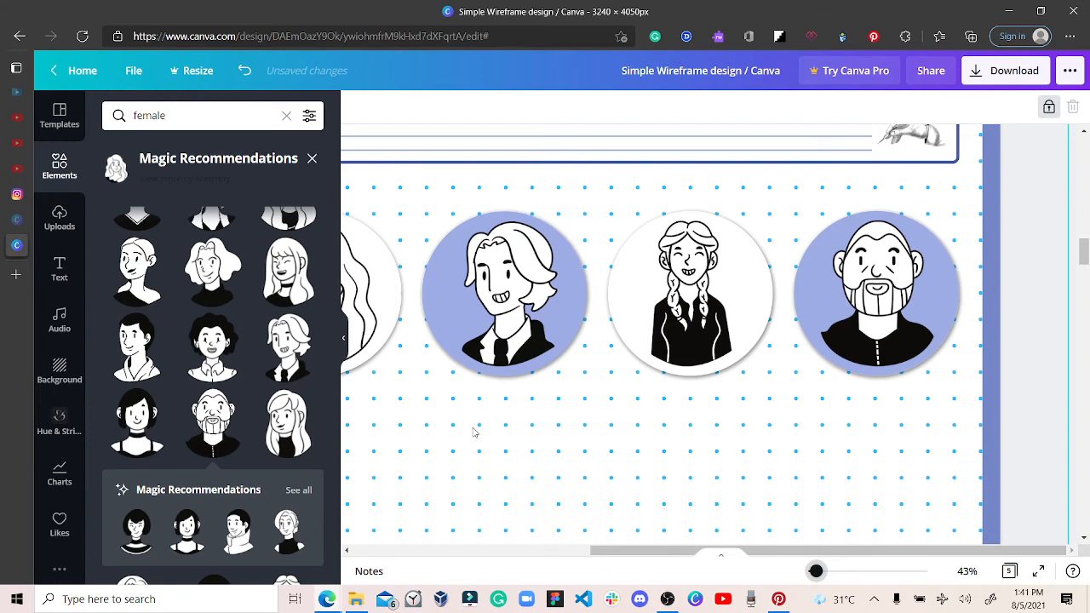
ctrl+scroll(481, 438, down, 5)
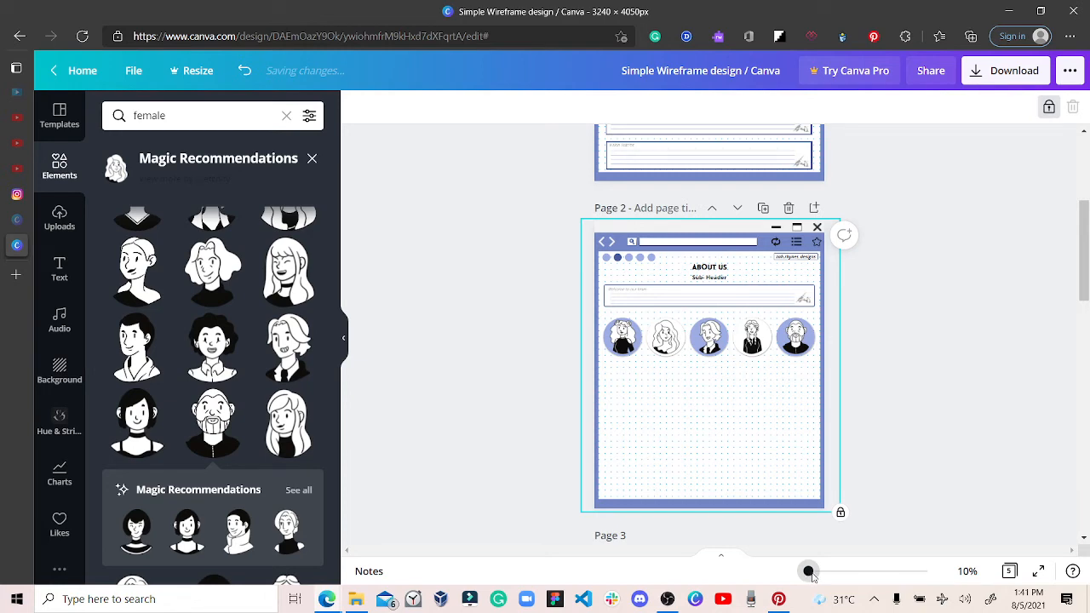
drag(809, 571, 810, 573)
scroll(717, 457, down, 3)
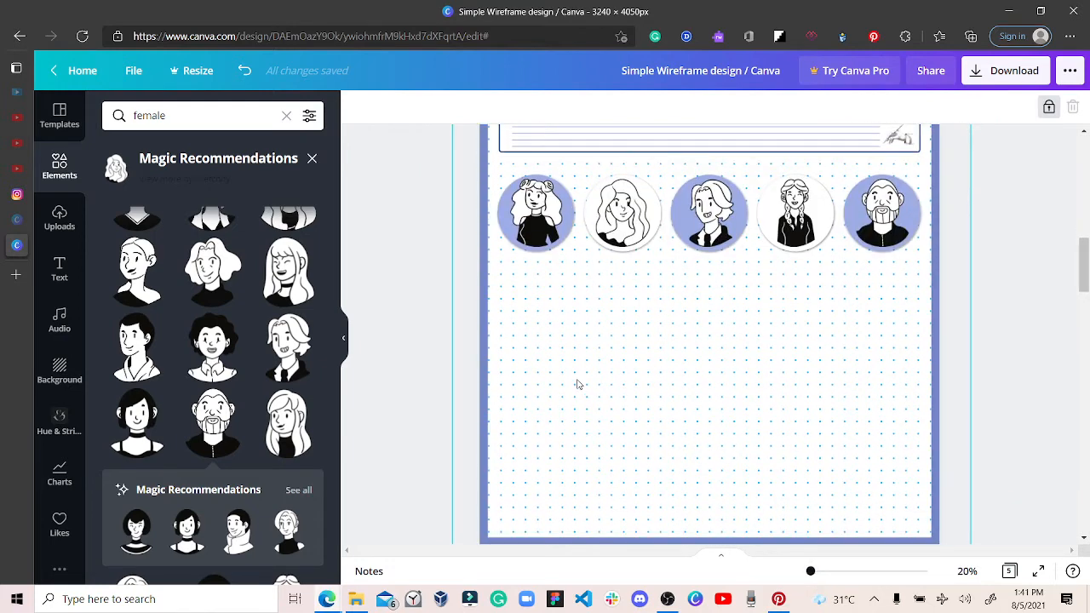
scroll(577, 385, up, 3)
scroll(578, 385, down, 1)
scroll(577, 384, down, 2)
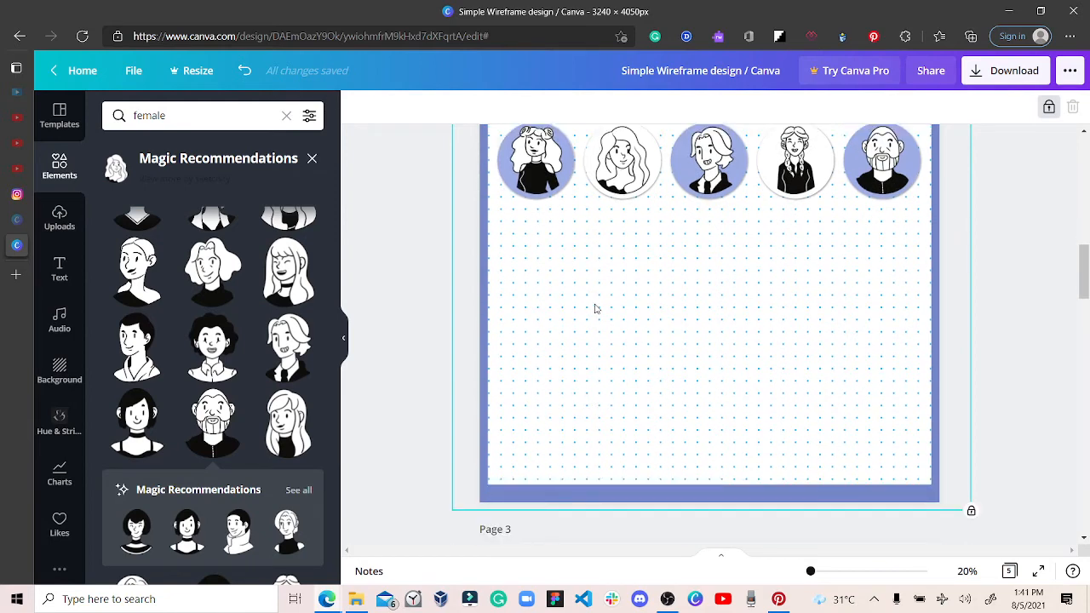
key(t)
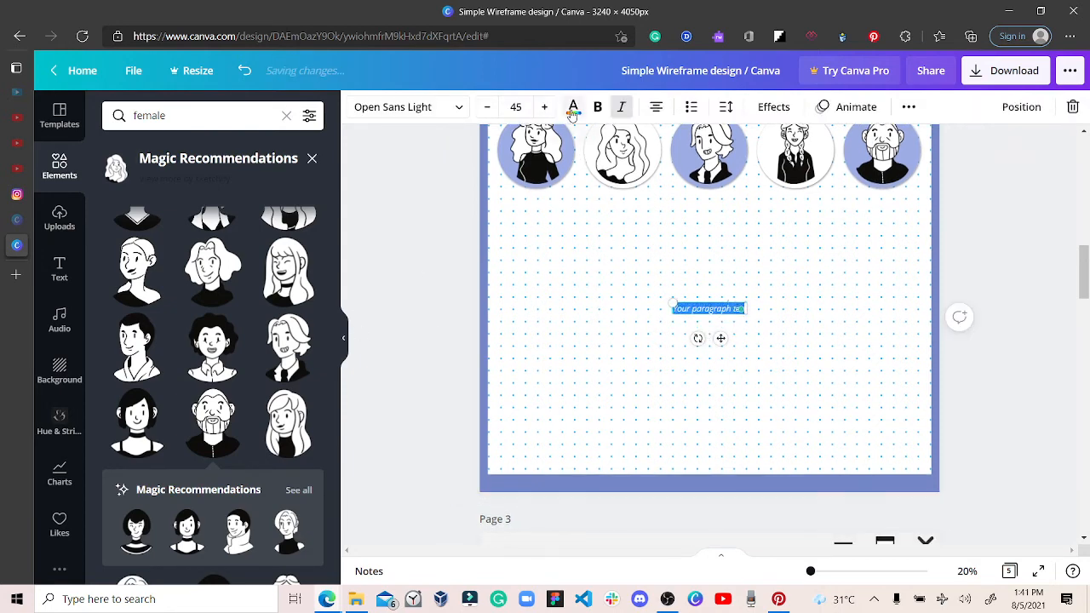
key(ctrl+b)
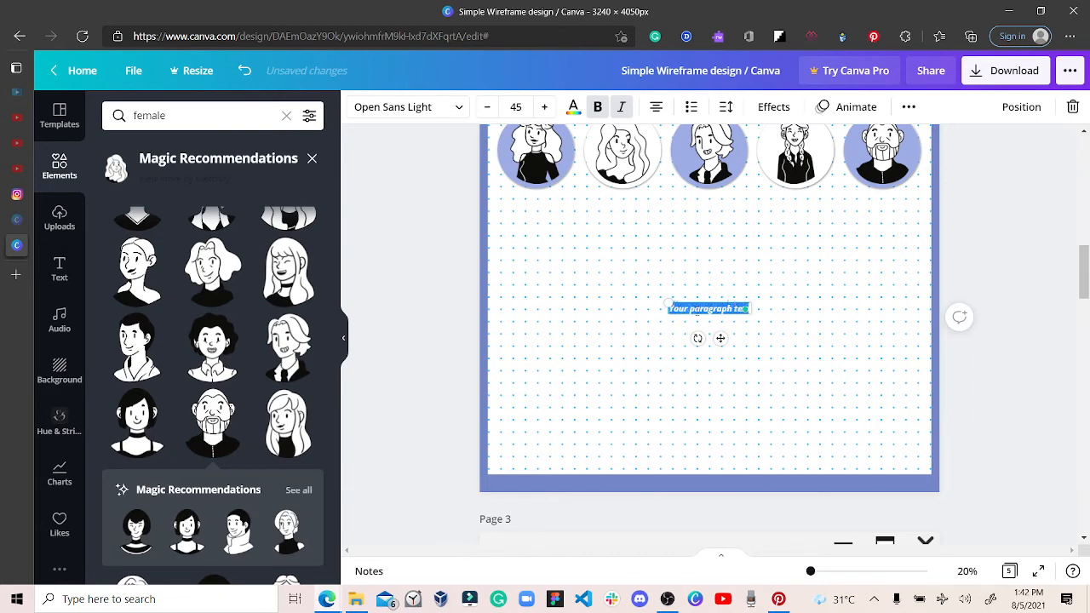
Step: Replace the new text box's placeholder with "CEO & FOunder"
key(BackSpace)
text(ZEO)
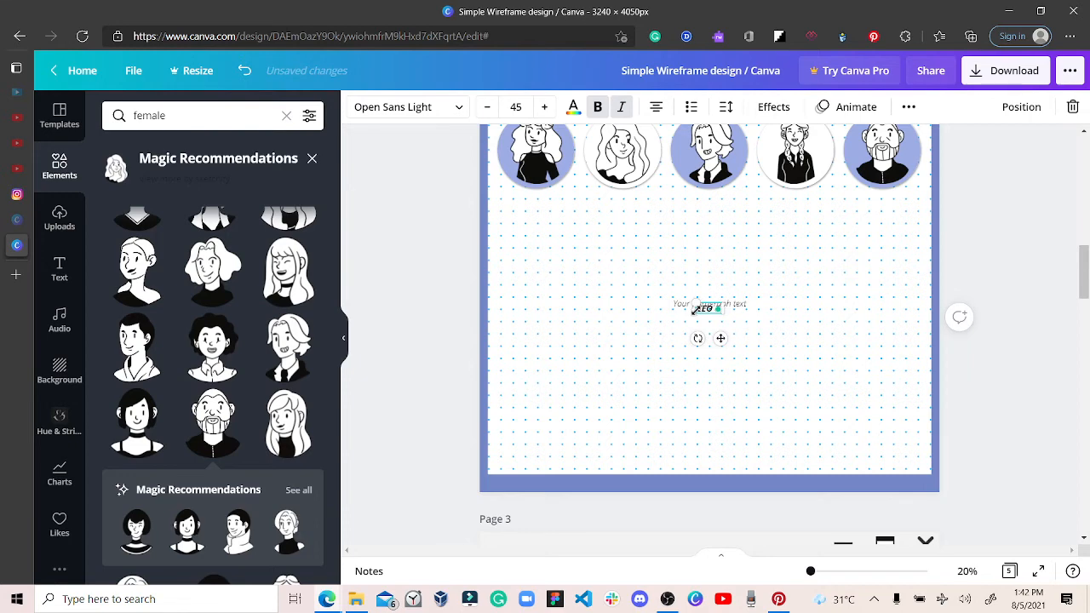
text( & Found)
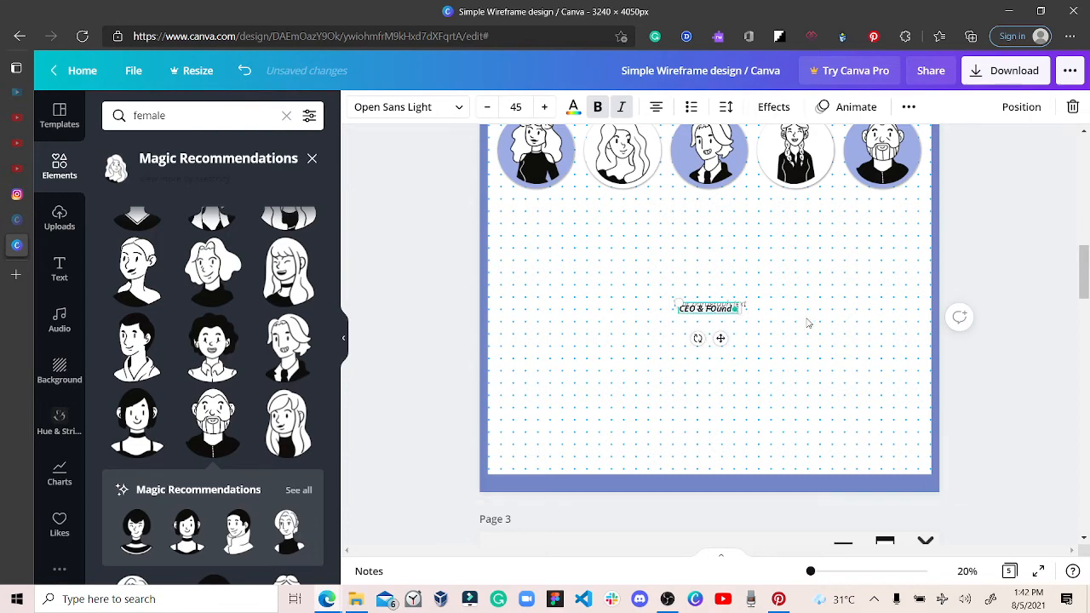
text(er)
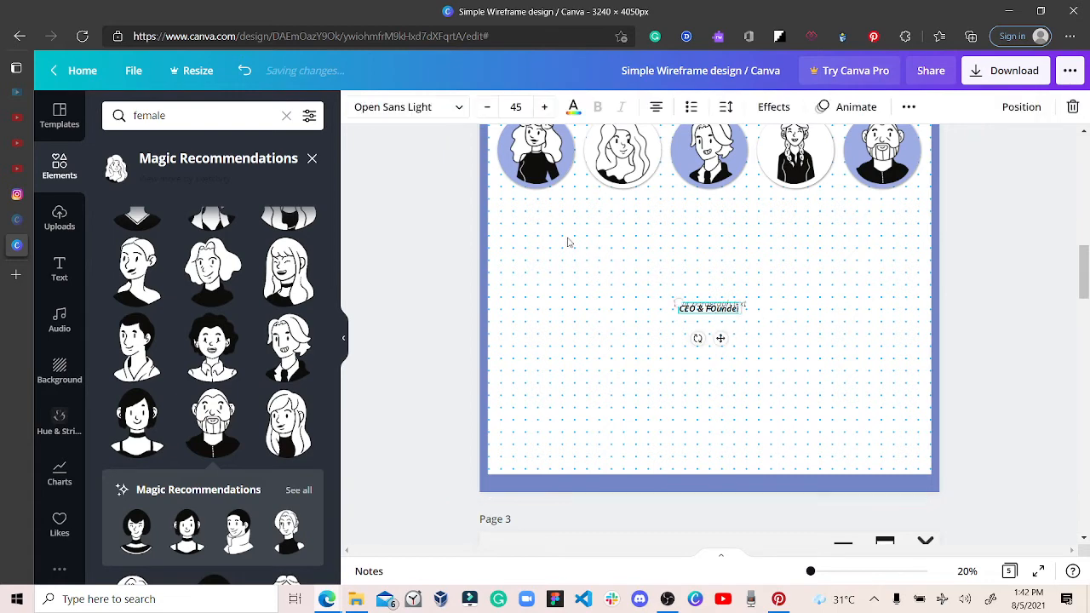
Step: Move the caption directly under the first portrait and correct its capitalisation to "CEO & Founder"
drag(720, 309, 541, 202)
click(542, 202)
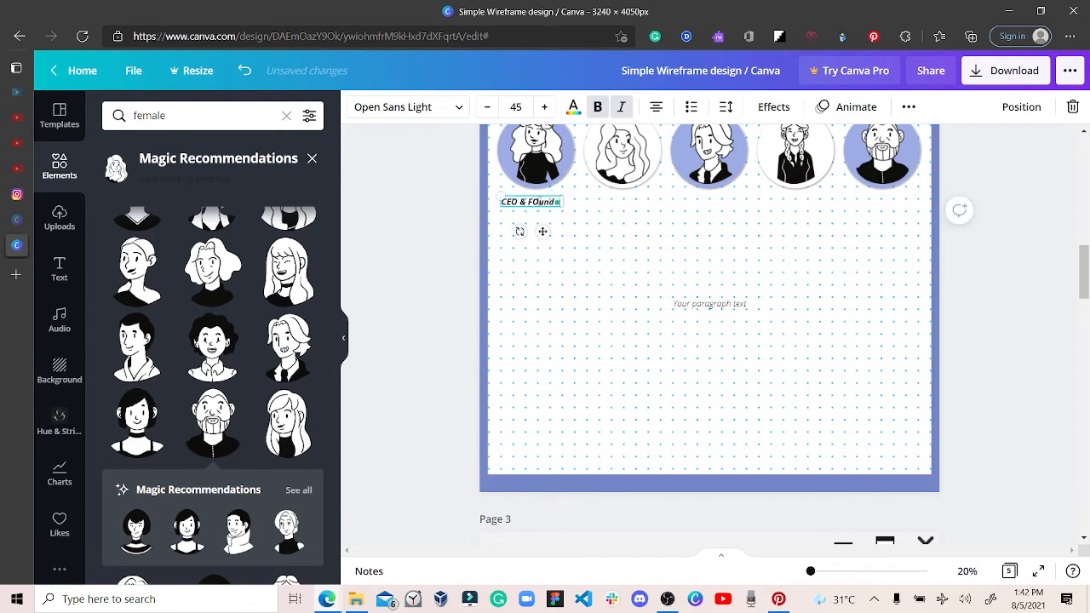
key(BackSpace)
key(BackSpace)
text(Fo)
scroll(554, 282, up, 1)
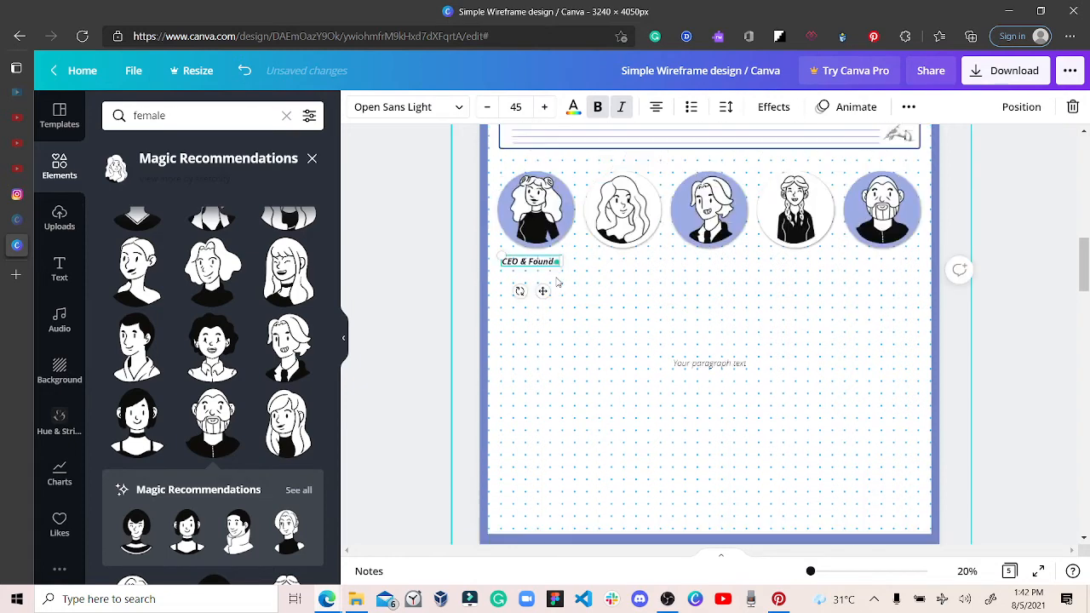
Step: Choose to wait for the unresponsive page and deselect the welcome box
click(504, 153)
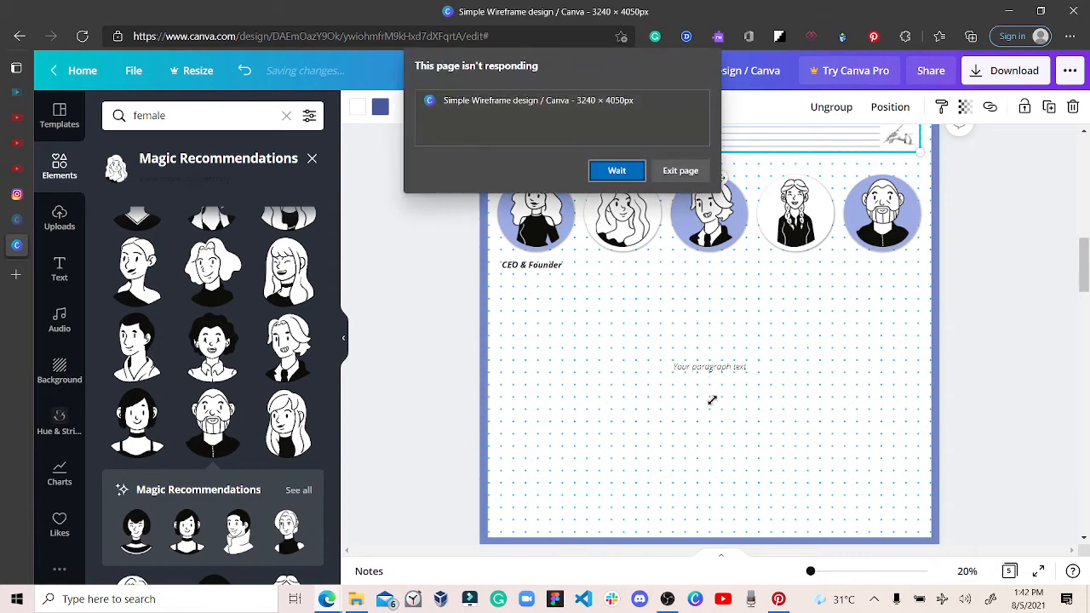
click(619, 171)
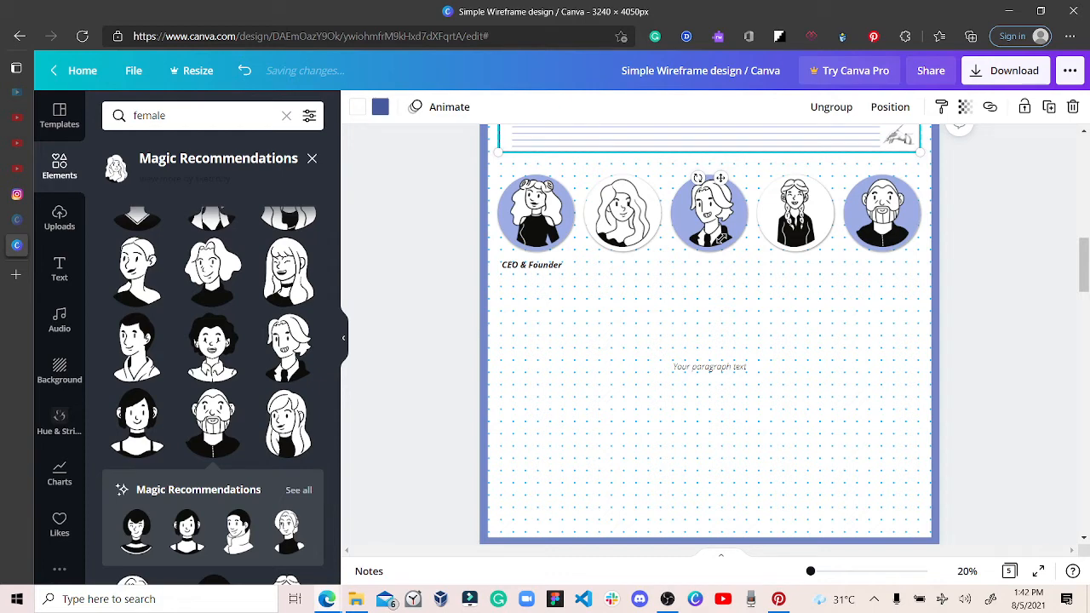
key(Escape)
scroll(722, 244, up, 3)
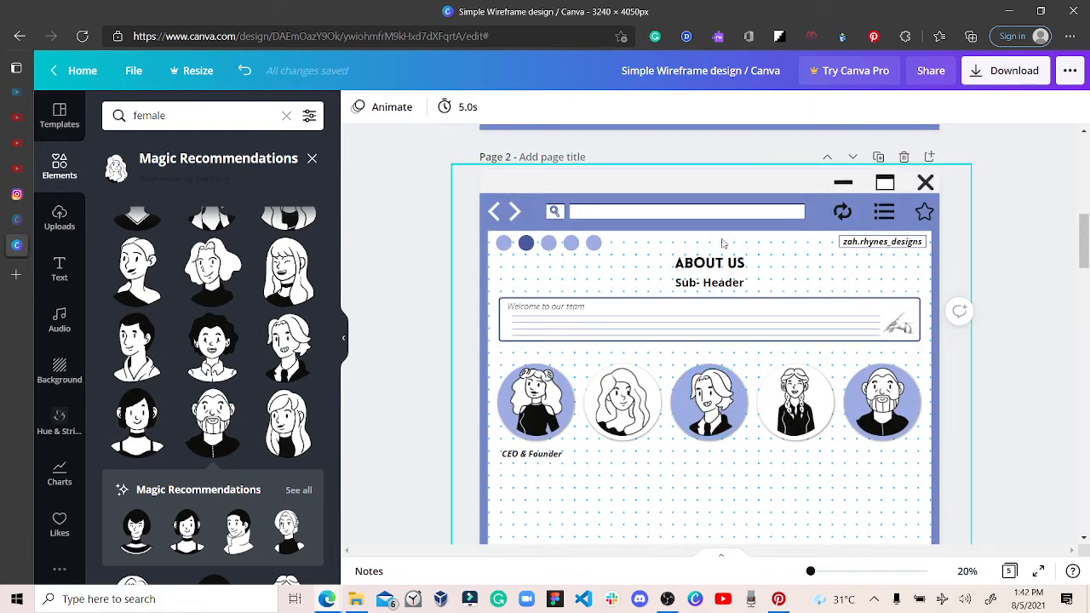
Step: Move the "CEO & Founder" caption from under the first portrait to the empty area off the page's left edge
click(531, 454)
drag(416, 443, 393, 435)
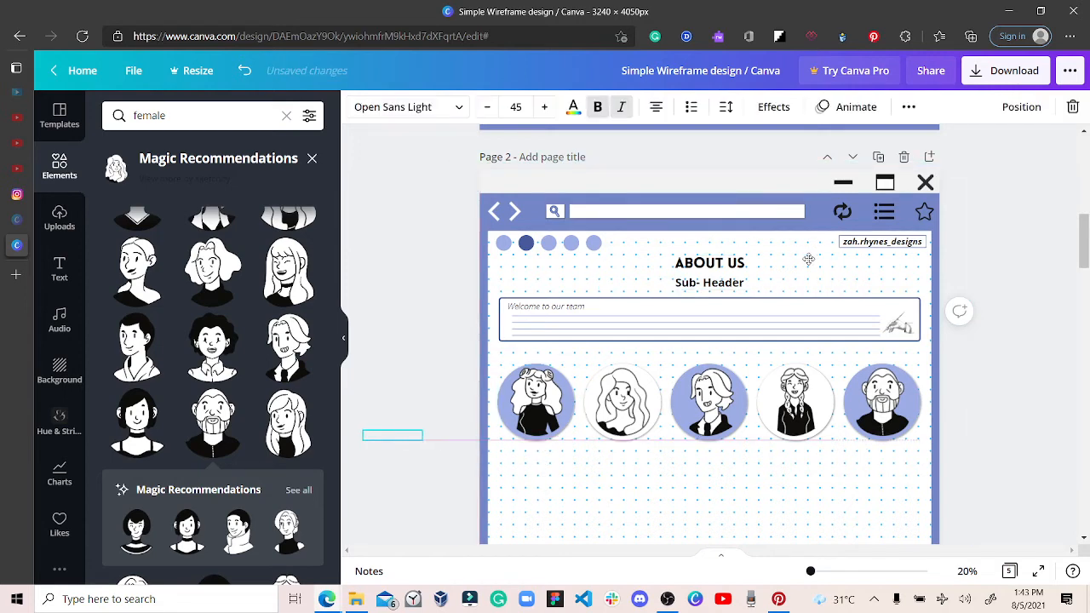
key(Escape)
Step: Paste three copies of the outlined designer-handle label and place one beneath each of the first three portraits
click(879, 245)
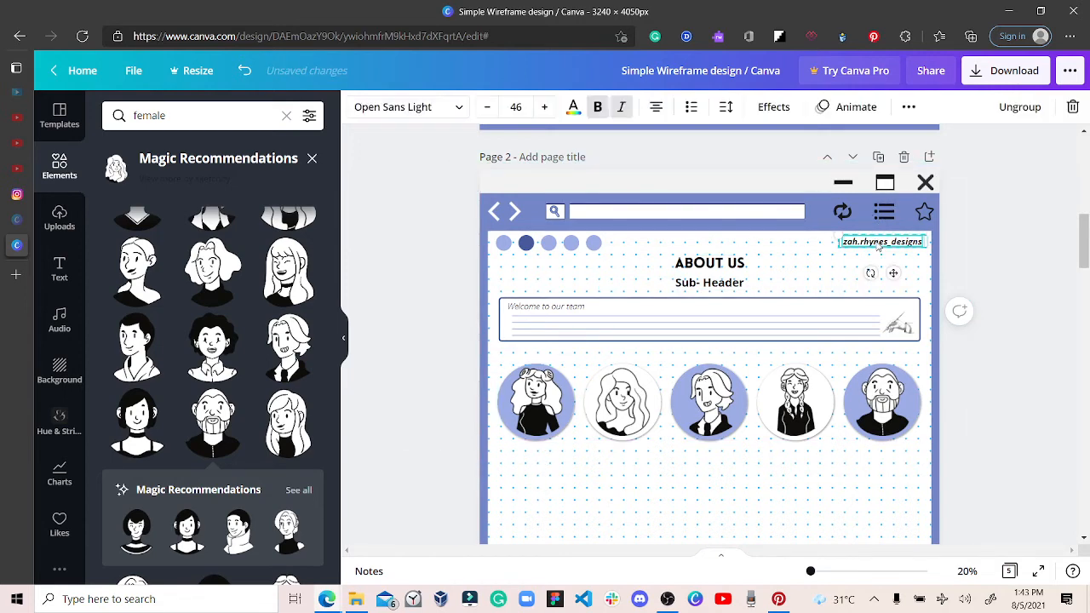
key(ctrl+v)
drag(549, 458, 621, 461)
key(ctrl+v)
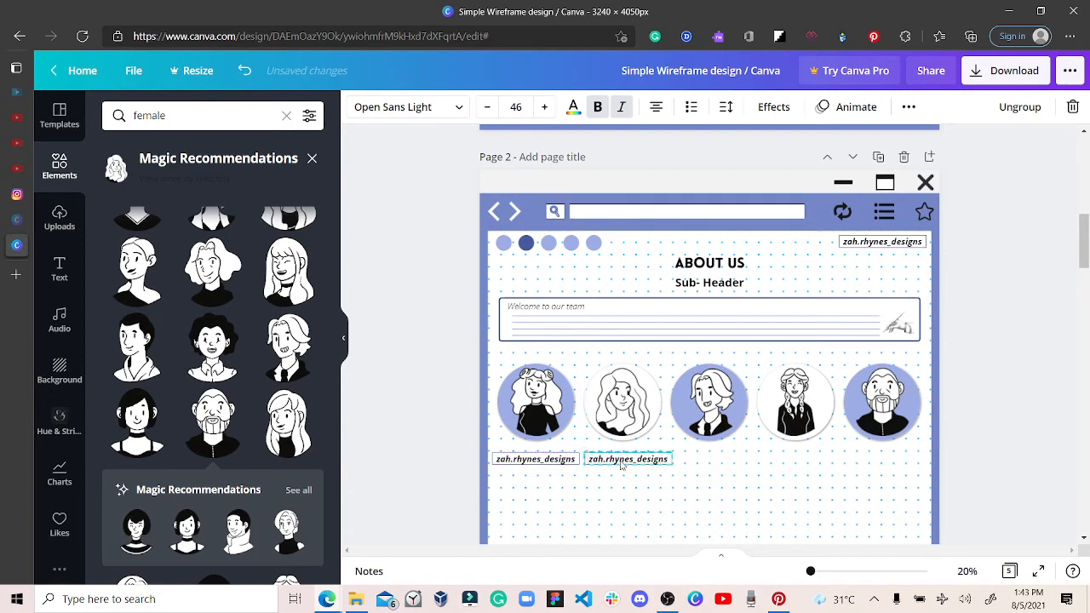
key(ctrl+v)
mouse_move(693, 460)
mouse_down()
mouse_move(723, 461)
mouse_move(710, 460)
mouse_up()
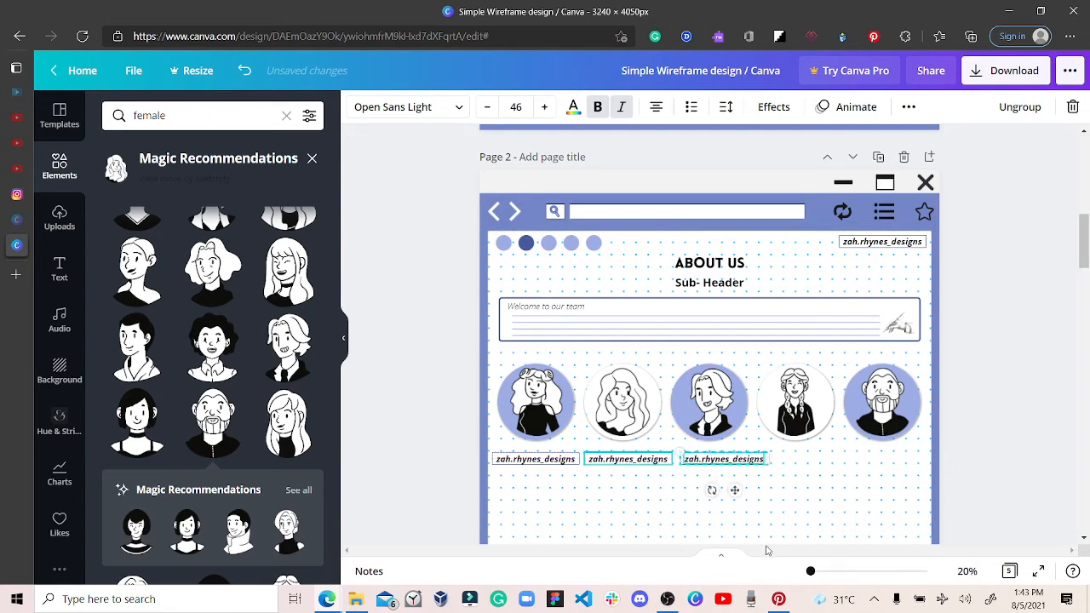
Step: Scale the first portrait's handle label down to a 43.2 font size and centre it beneath the circle
mouse_move(812, 572)
mouse_down()
mouse_move(824, 572)
mouse_move(814, 568)
mouse_up()
scroll(841, 336, down, 2)
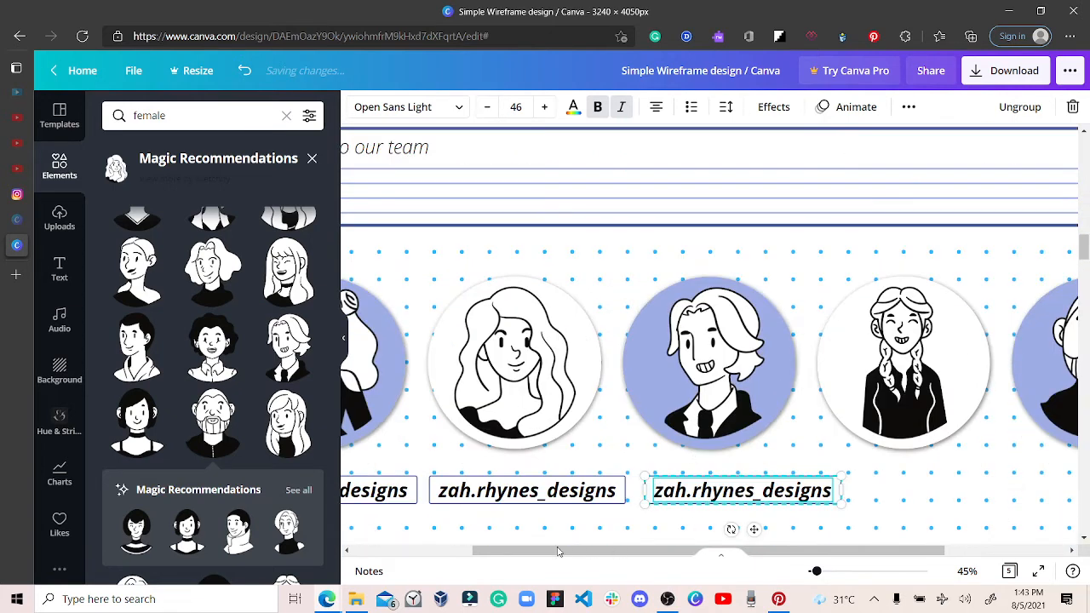
drag(492, 550, 434, 555)
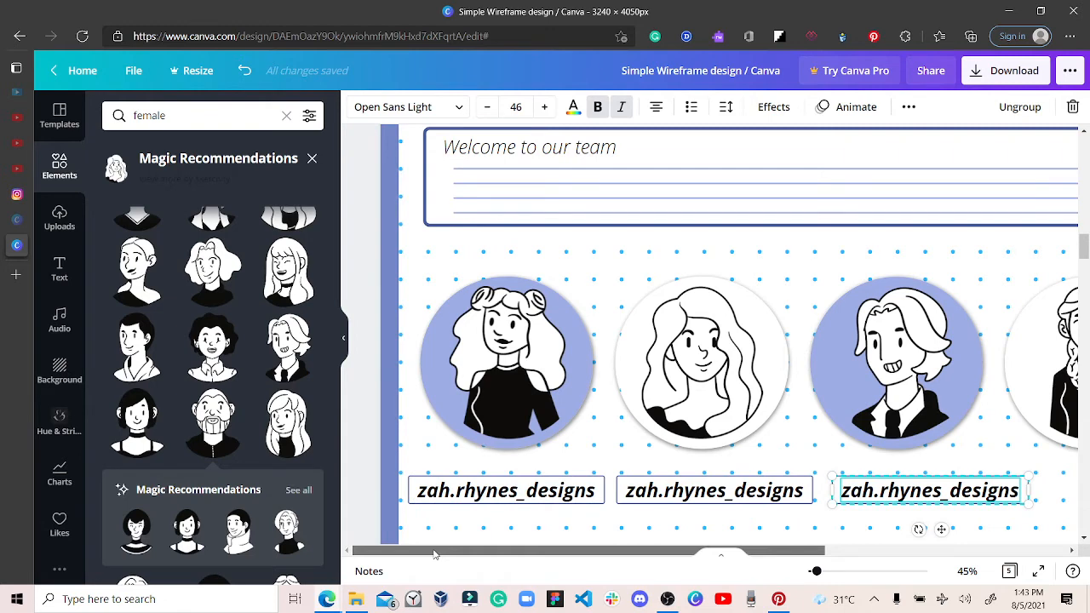
click(594, 480)
drag(607, 509, 596, 494)
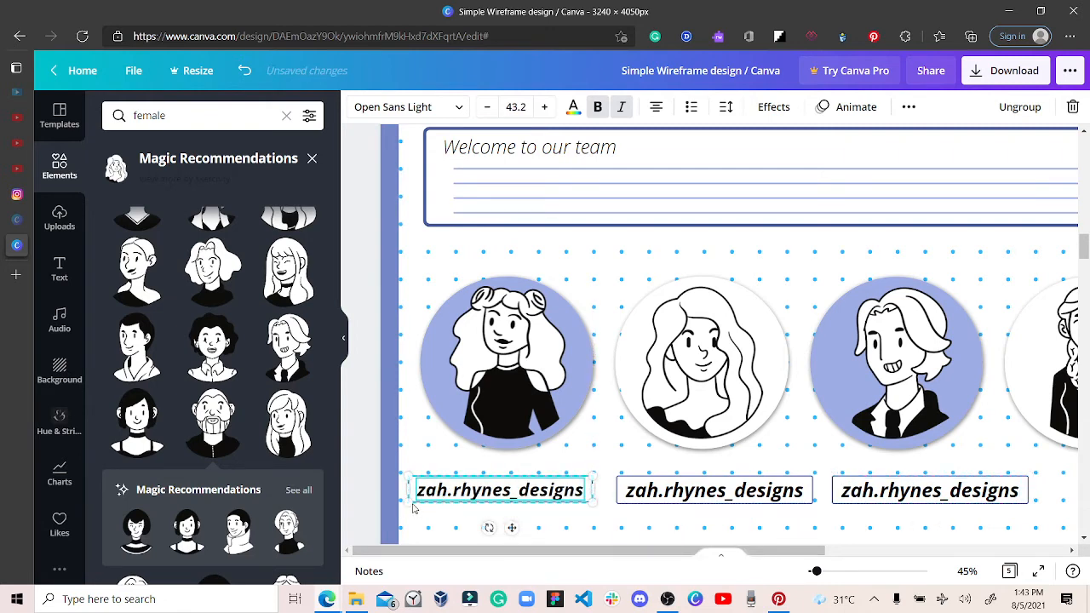
drag(416, 498, 427, 493)
Step: Scale the second portrait's handle label down to a 42.1 font size, about 563 px wide and 82 px high
click(631, 501)
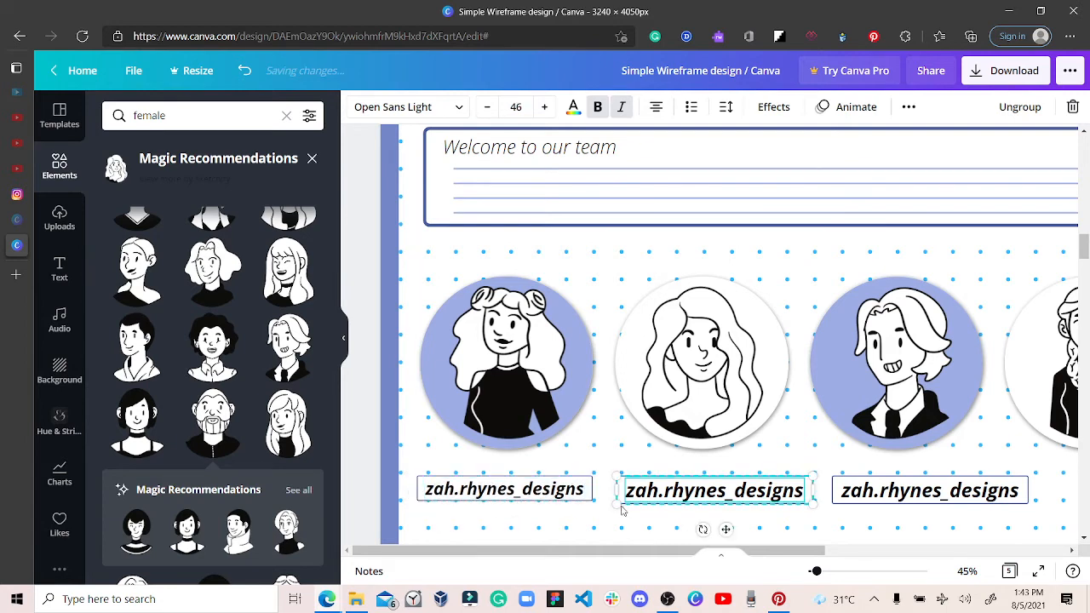
drag(617, 502, 610, 498)
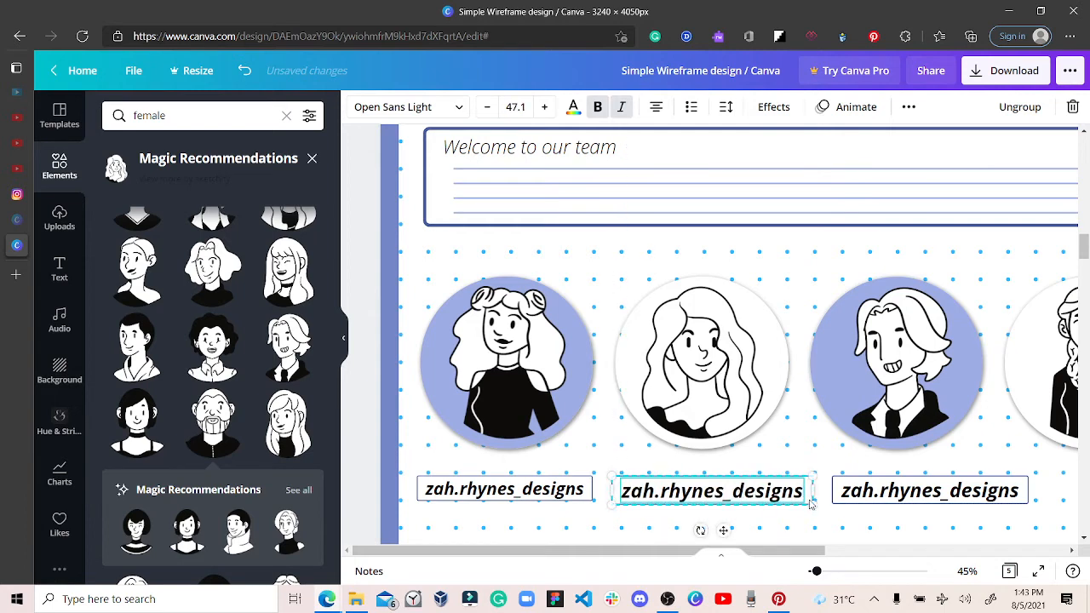
click(806, 492)
drag(804, 492, 809, 503)
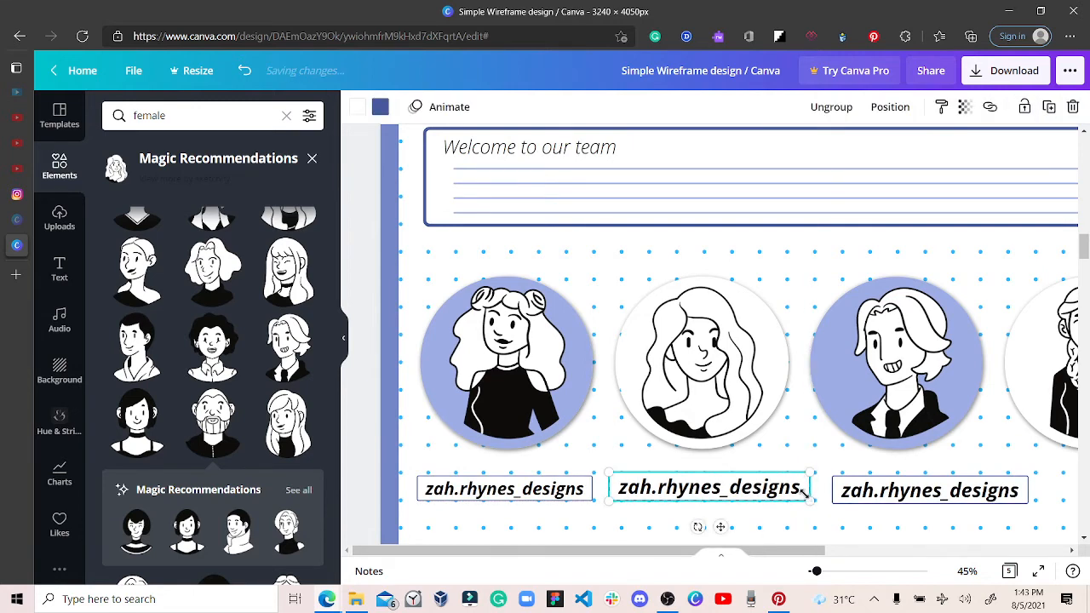
drag(804, 492, 791, 483)
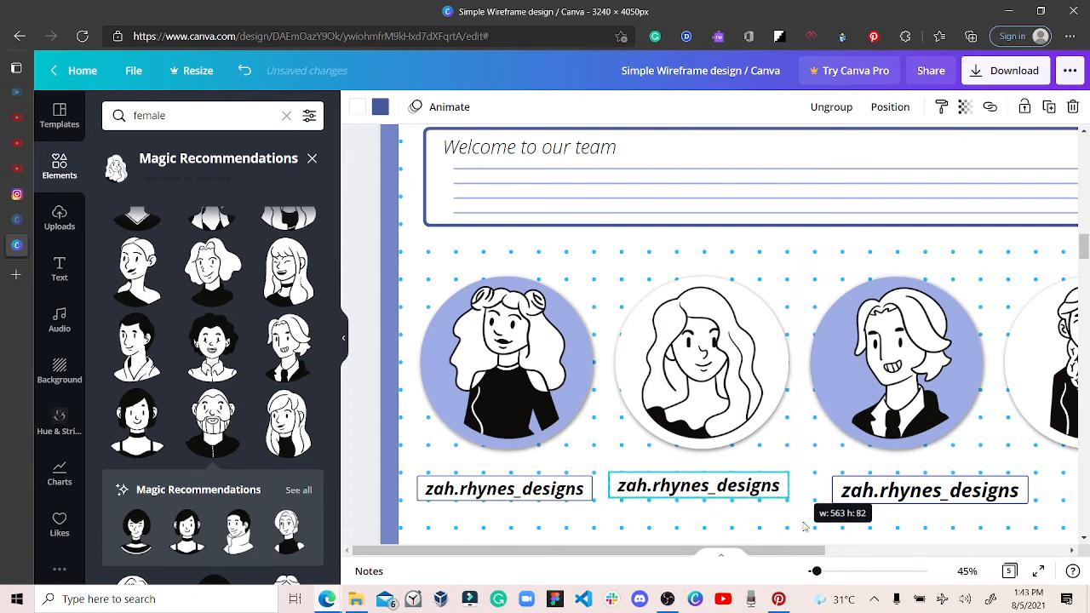
Step: Shift the third handle label closer beneath its portrait and line the second label up with it under the second circle
click(883, 509)
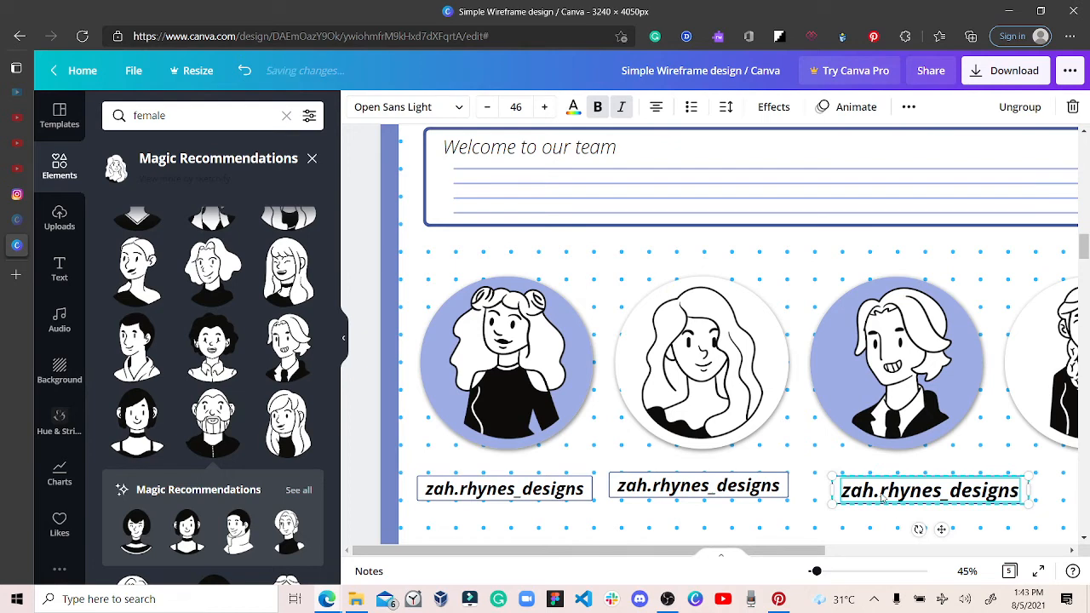
drag(867, 493, 871, 490)
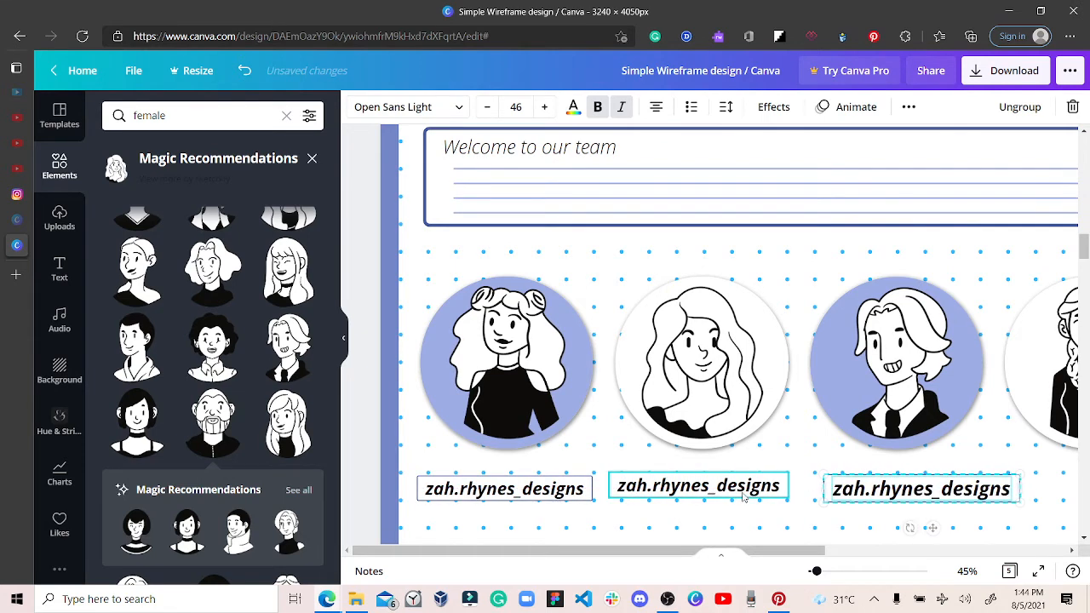
drag(744, 492, 745, 491)
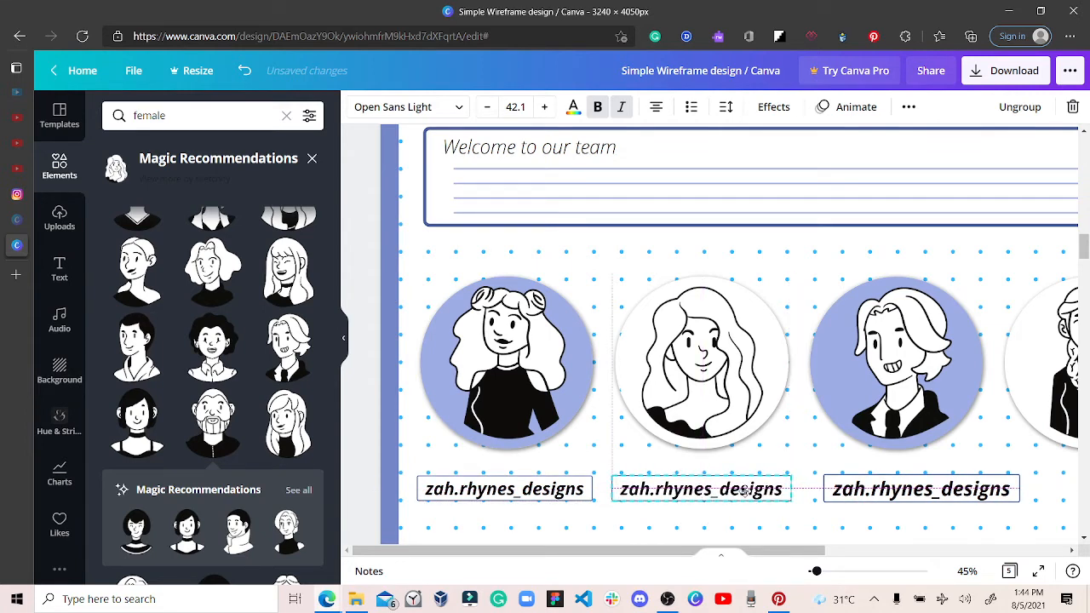
drag(744, 490, 746, 493)
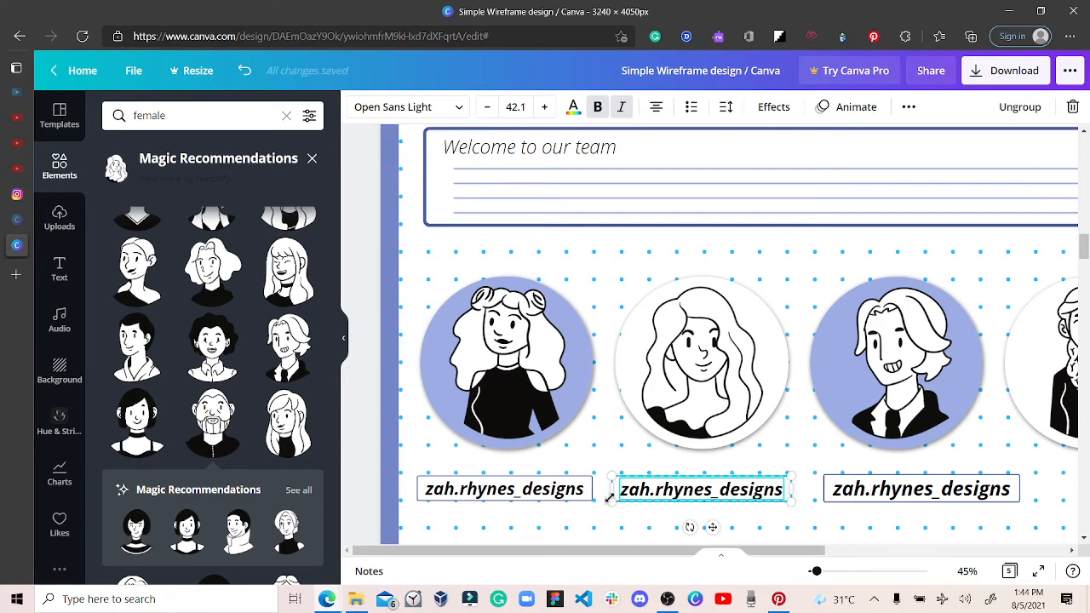
drag(609, 499, 608, 497)
click(644, 522)
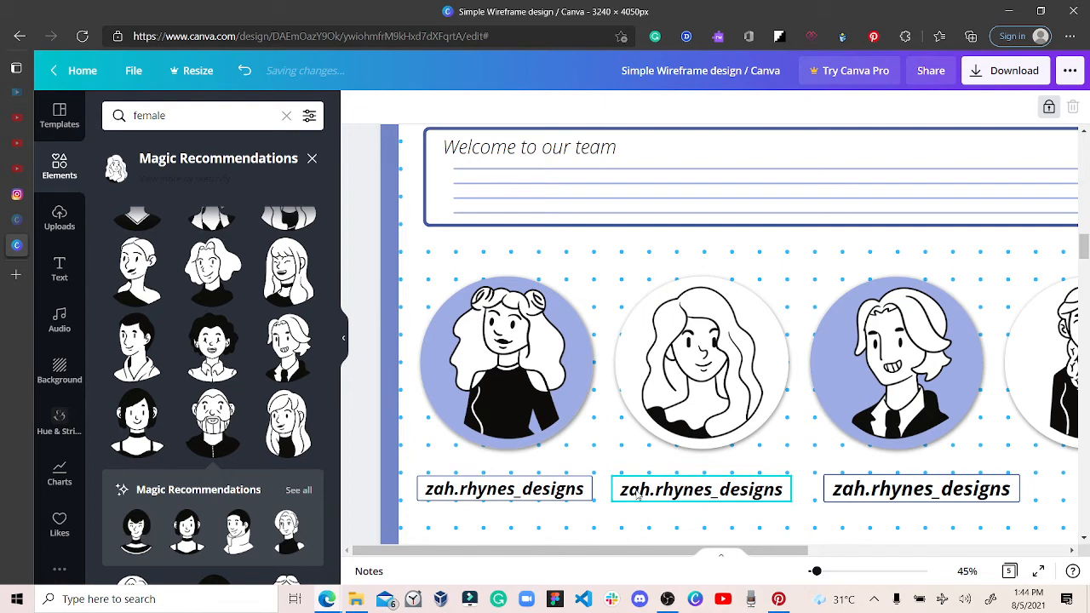
Step: Resize the third portrait's handle label to span its circle and set its text to font size 42.1
click(587, 496)
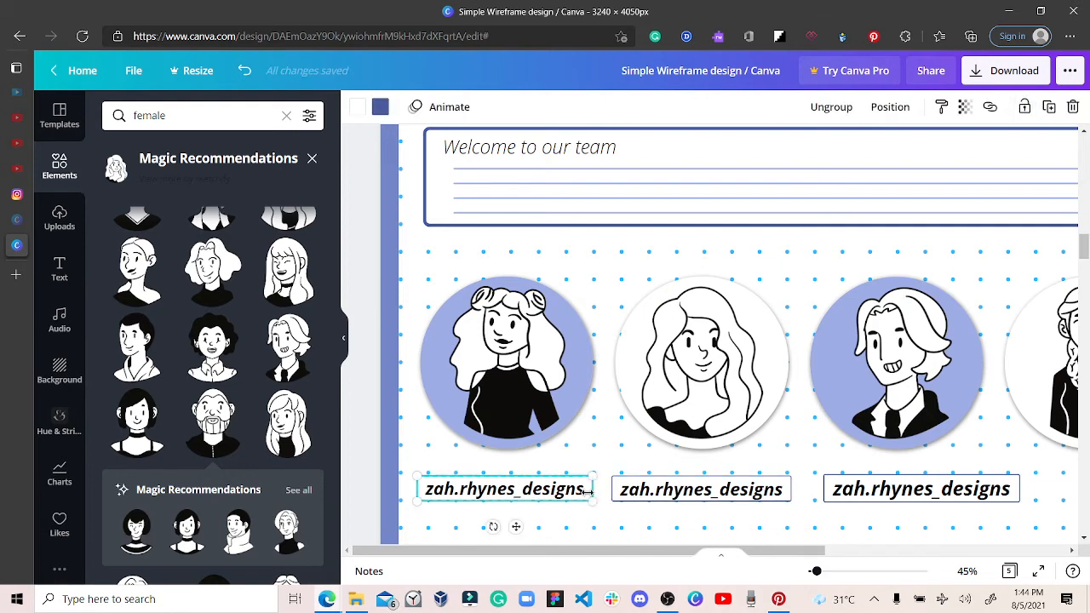
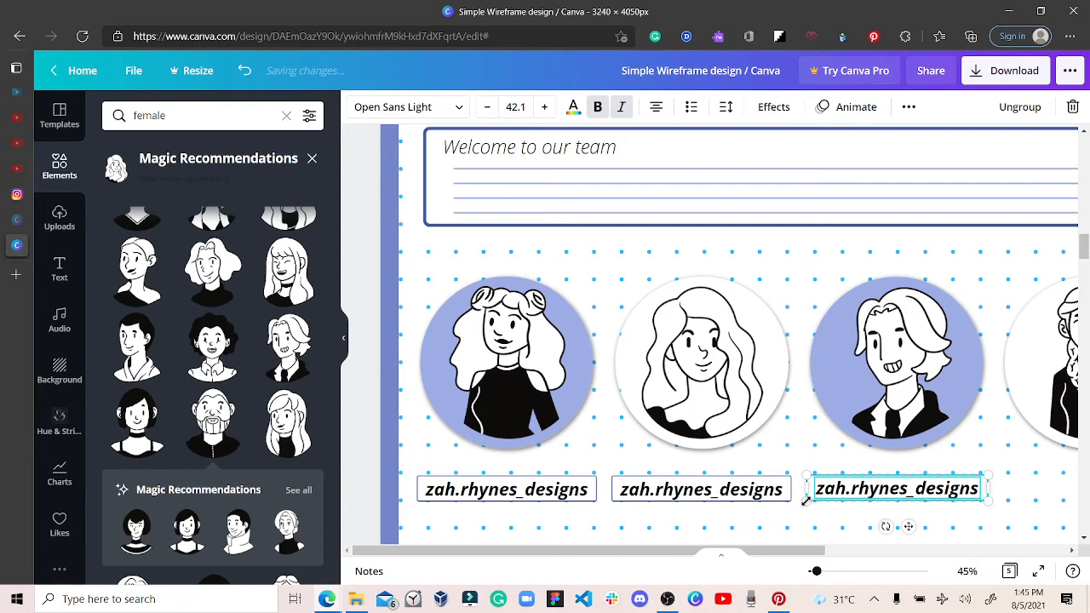
drag(804, 501, 816, 530)
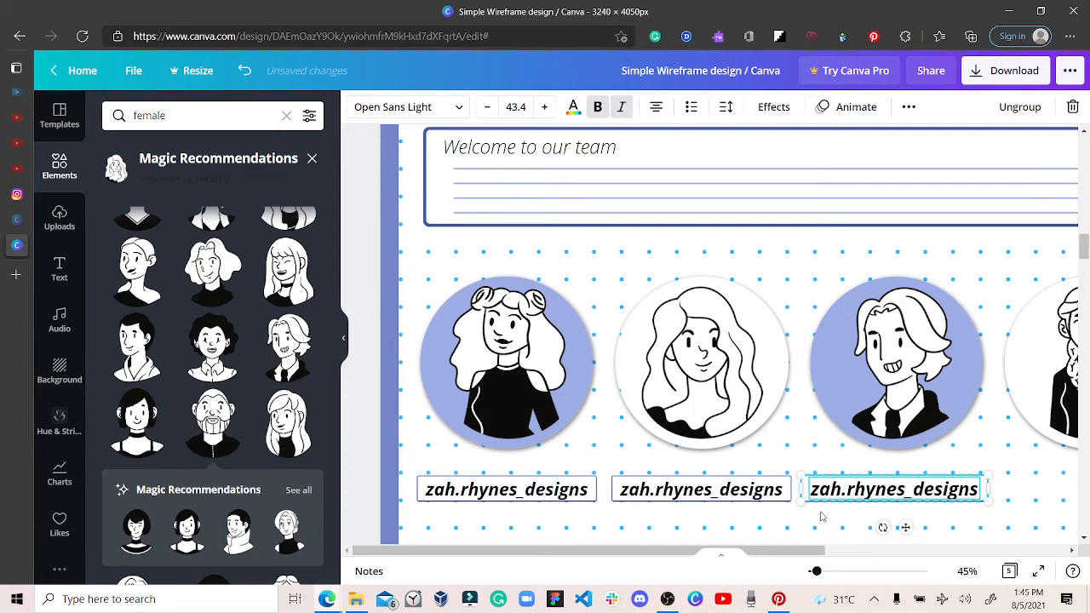
click(522, 106)
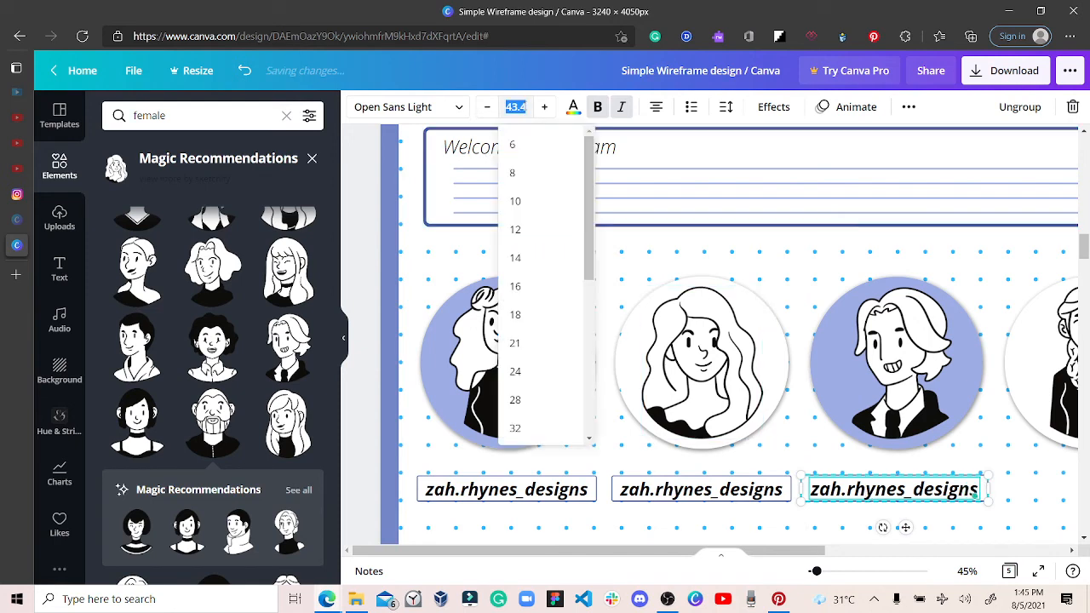
text(42.1)
key(Return)
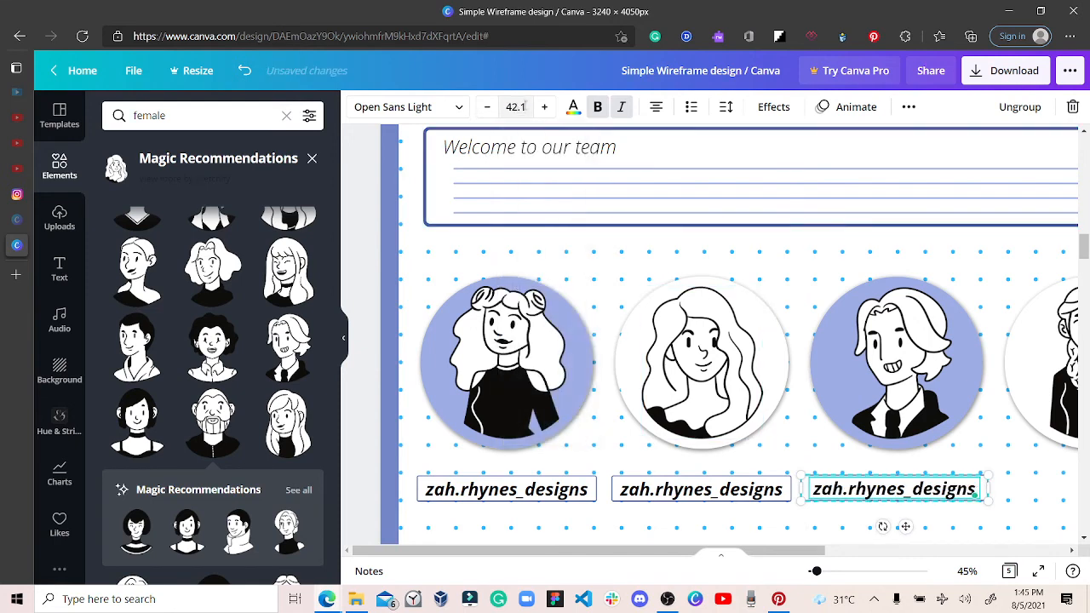
Step: Place two copies of the outlined handle label beneath the fourth and fifth portraits
click(816, 572)
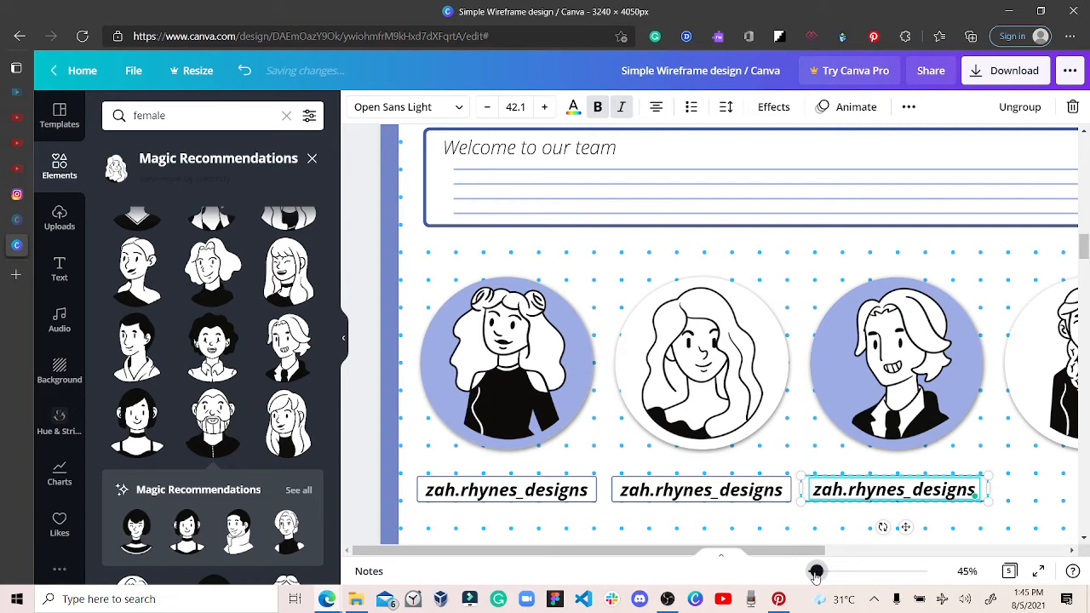
drag(816, 576, 813, 572)
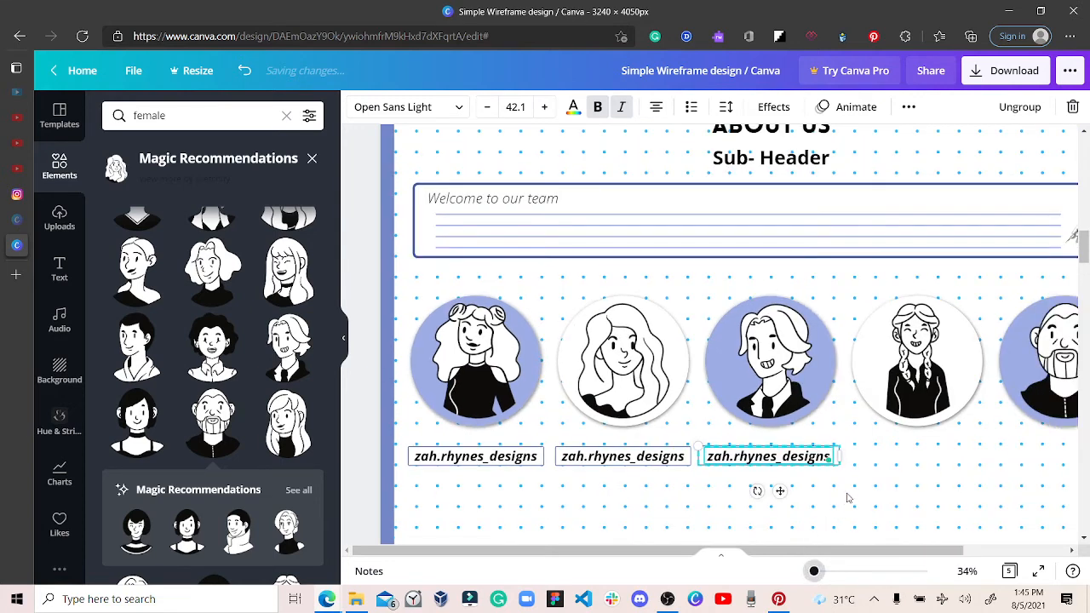
click(903, 491)
drag(903, 491, 970, 450)
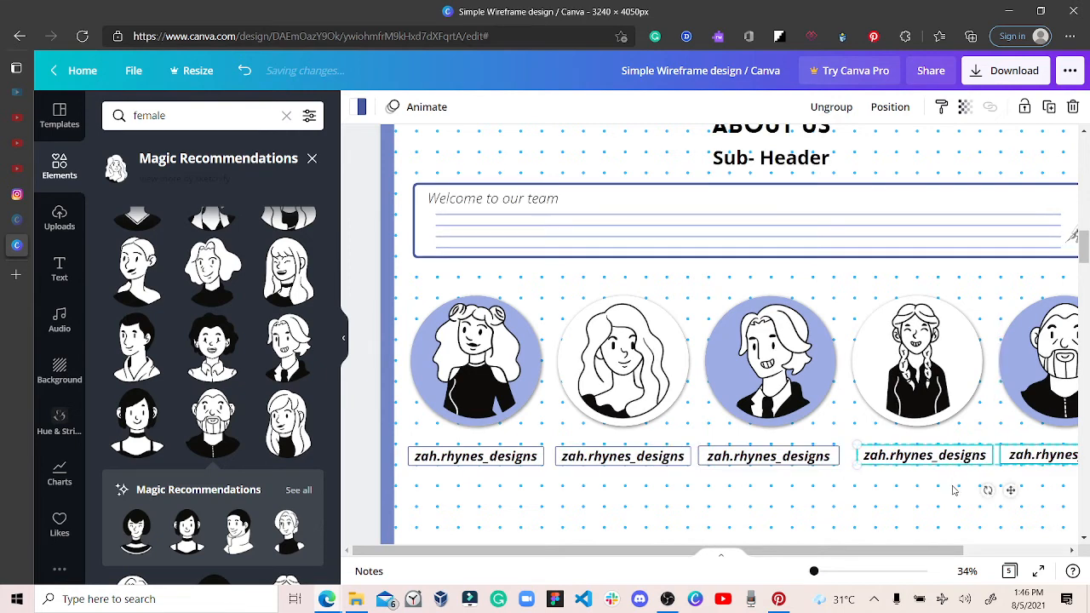
Step: Nudge the fourth handle label left until its edge lines up with the left edge of the circle above
click(945, 450)
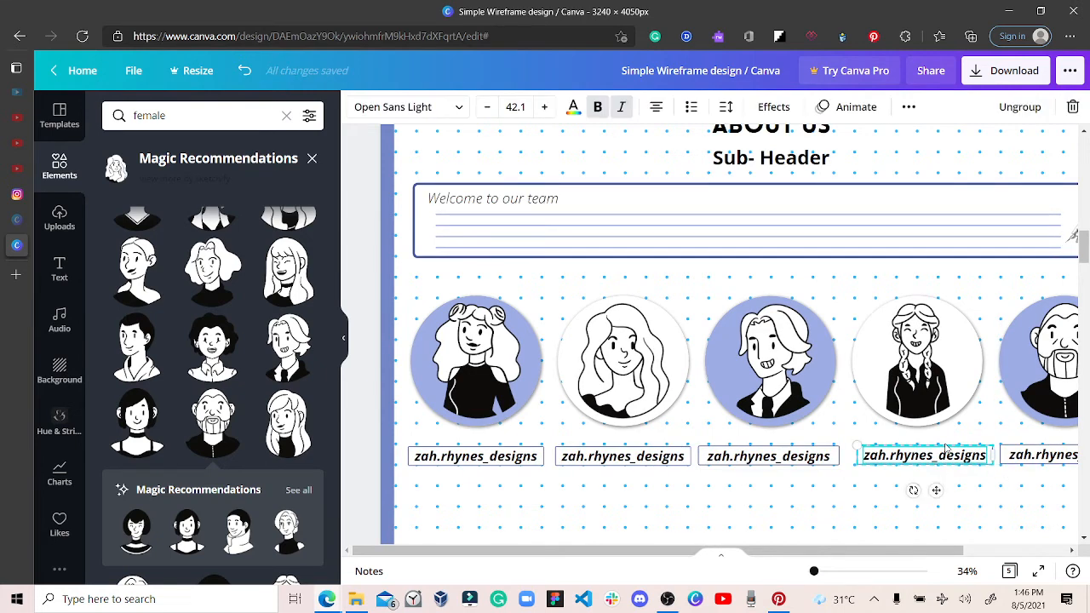
key(Left)
key(Left)
key(Left)
key(Left)
key(Left)
key(Left)
key(Left)
key(Left)
key(Left)
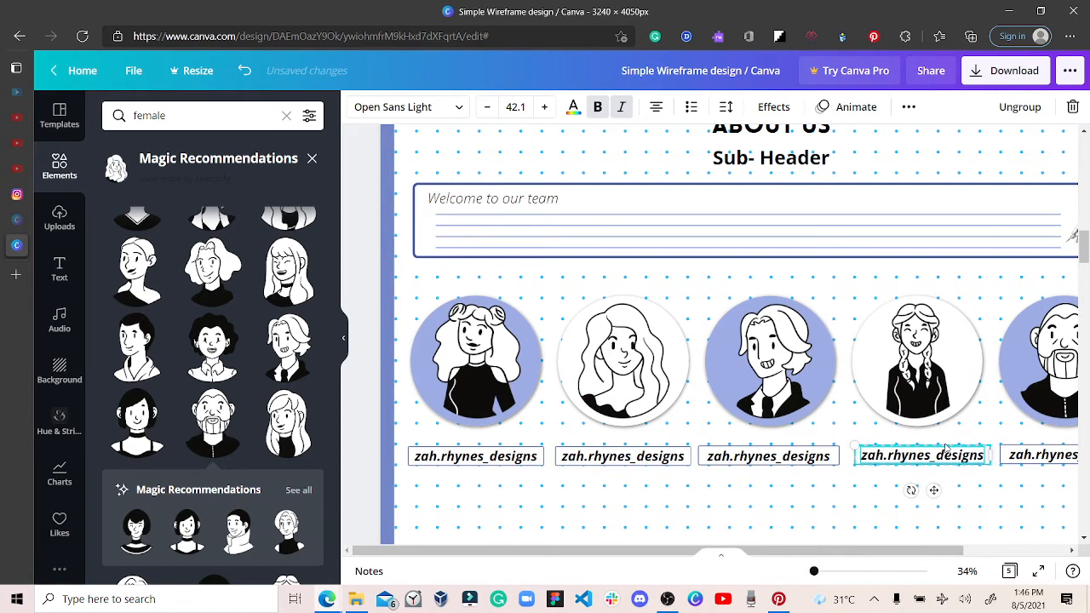
key(Left)
key(Left)
key(Left)
key(Left)
key(Left)
key(Left)
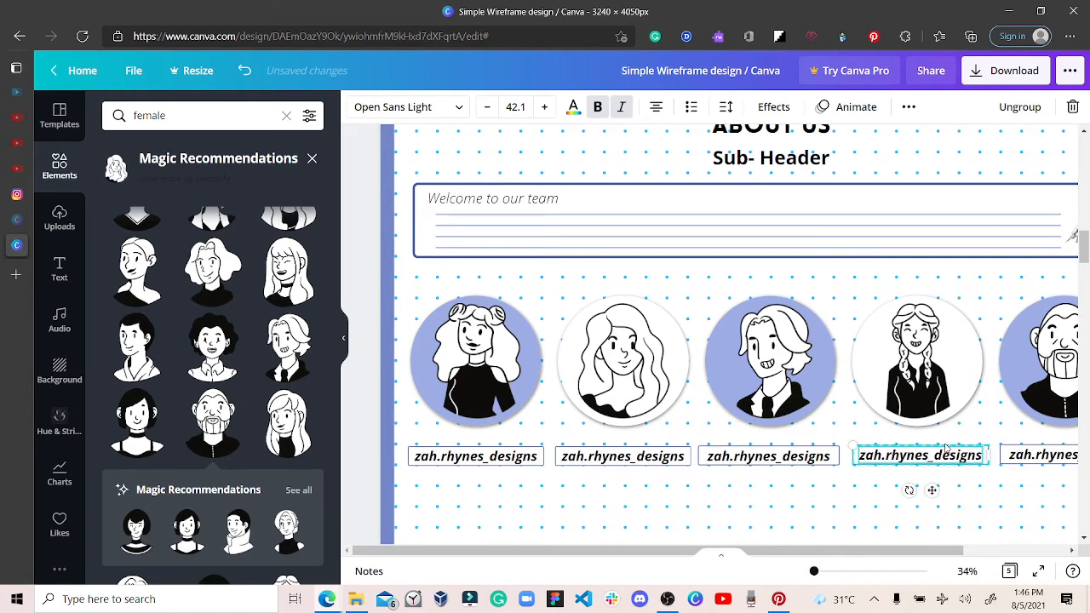
key(Left)
key(Left)
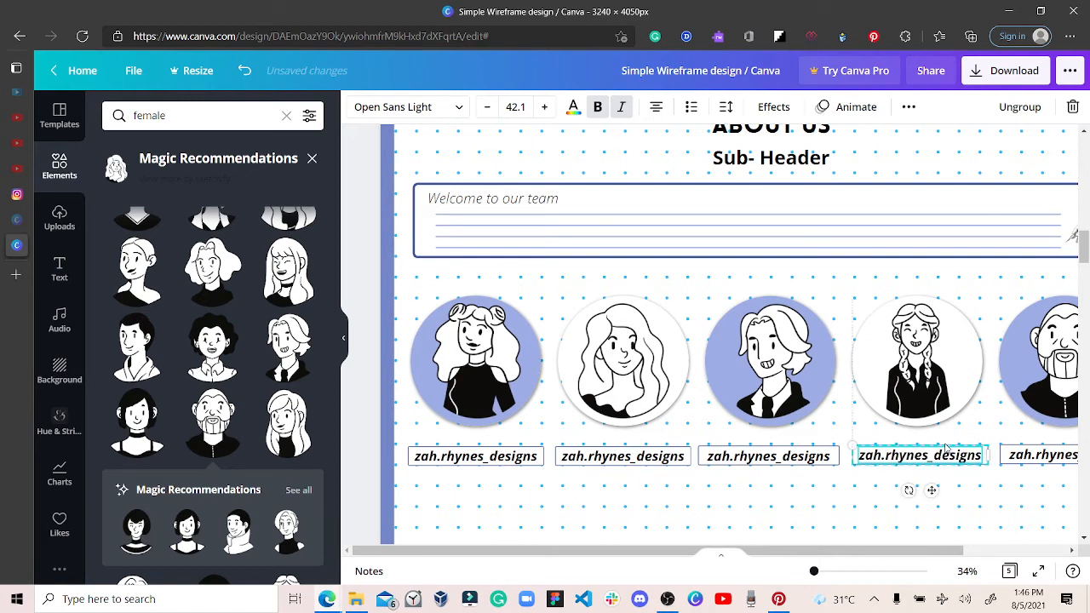
Step: Select all five handle labels and tidy them up into an evenly spaced, aligned row
click(1021, 514)
drag(1041, 507, 409, 450)
click(890, 108)
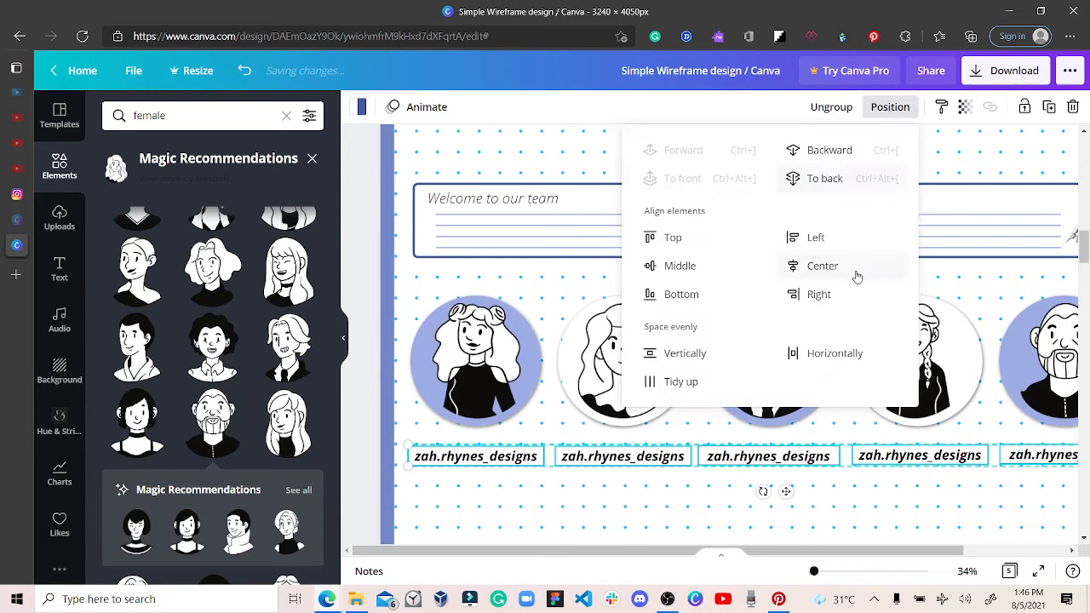
click(678, 383)
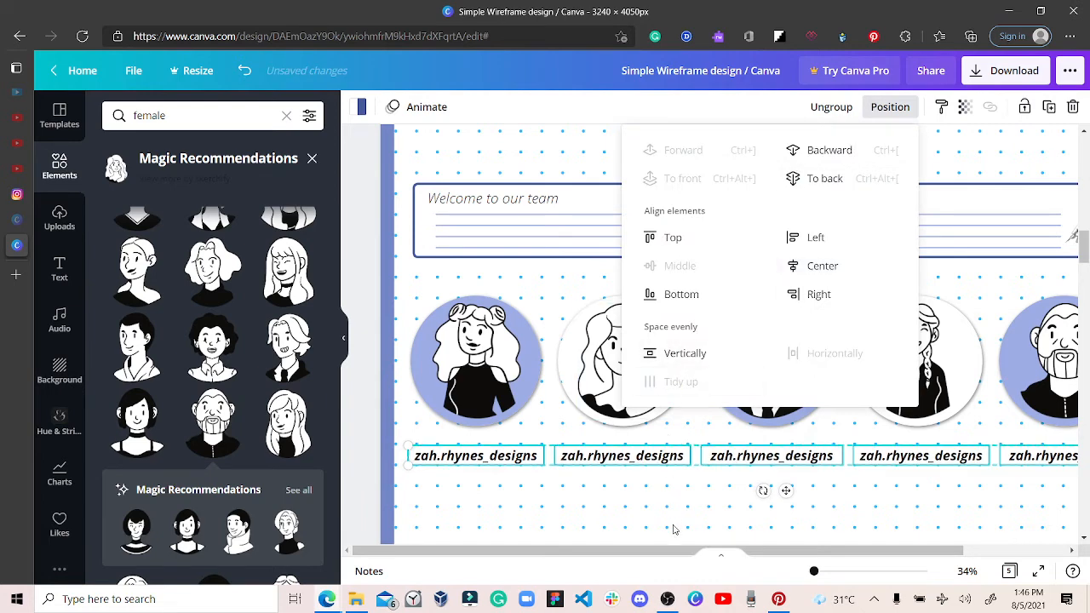
click(721, 501)
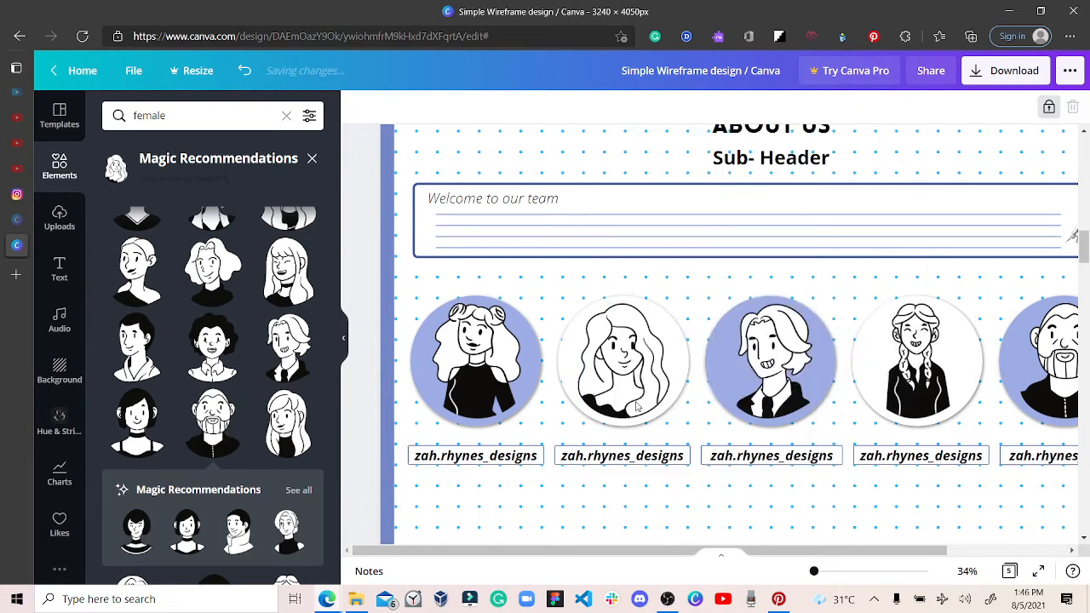
Step: Replace the text of the first portrait's label with "Name"
double_click(474, 458)
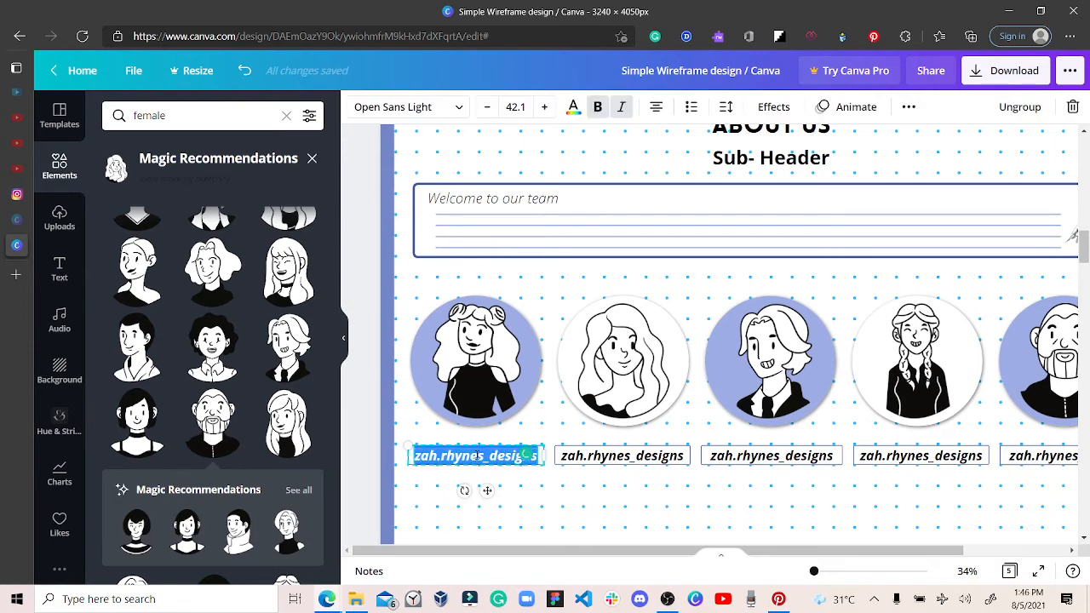
text(Nam)
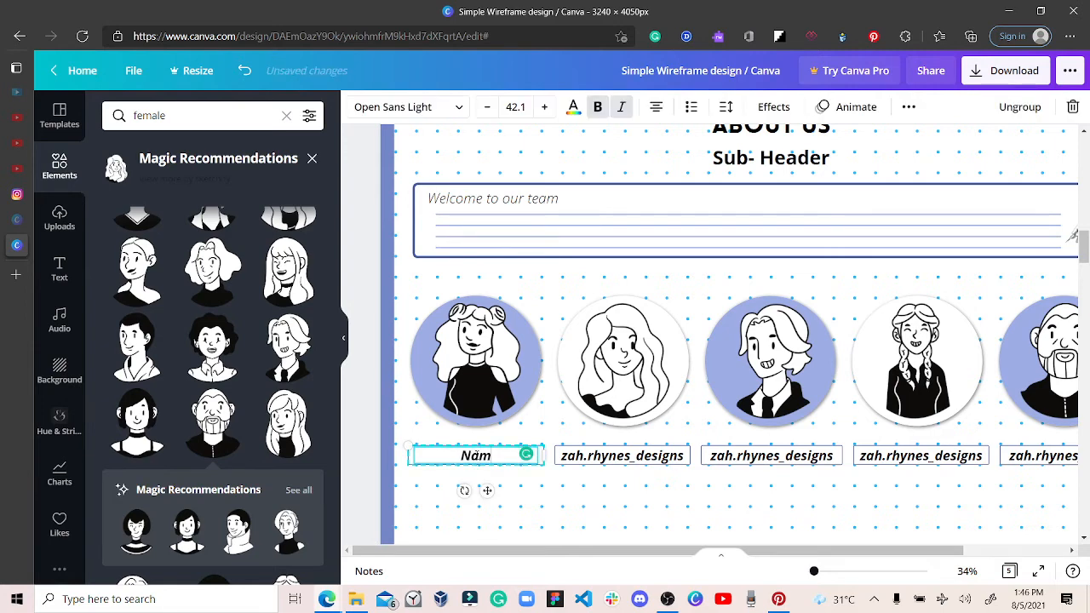
text(e)
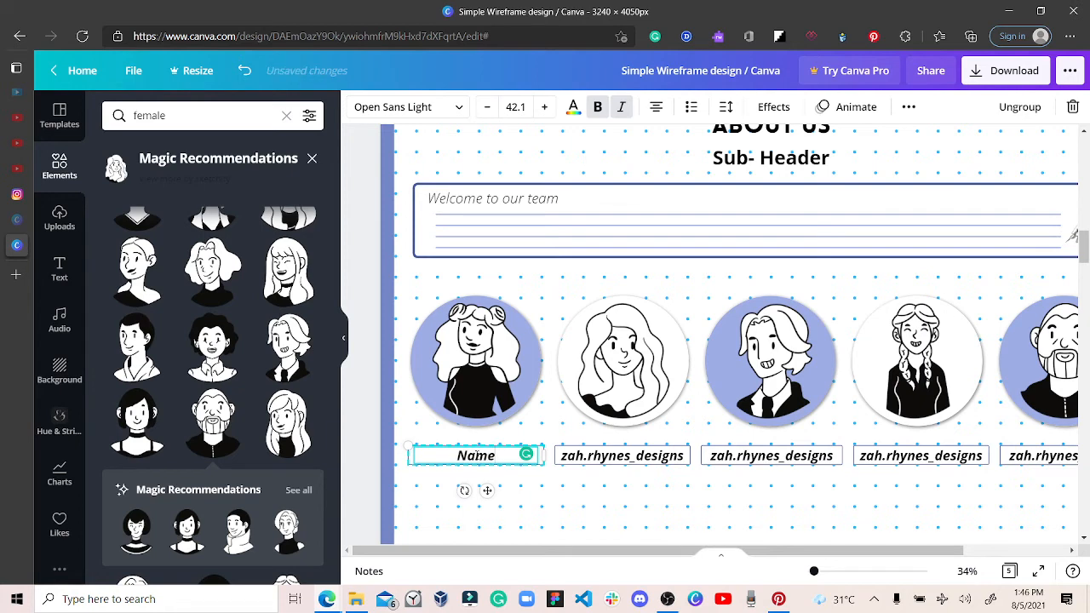
click(612, 460)
click(611, 460)
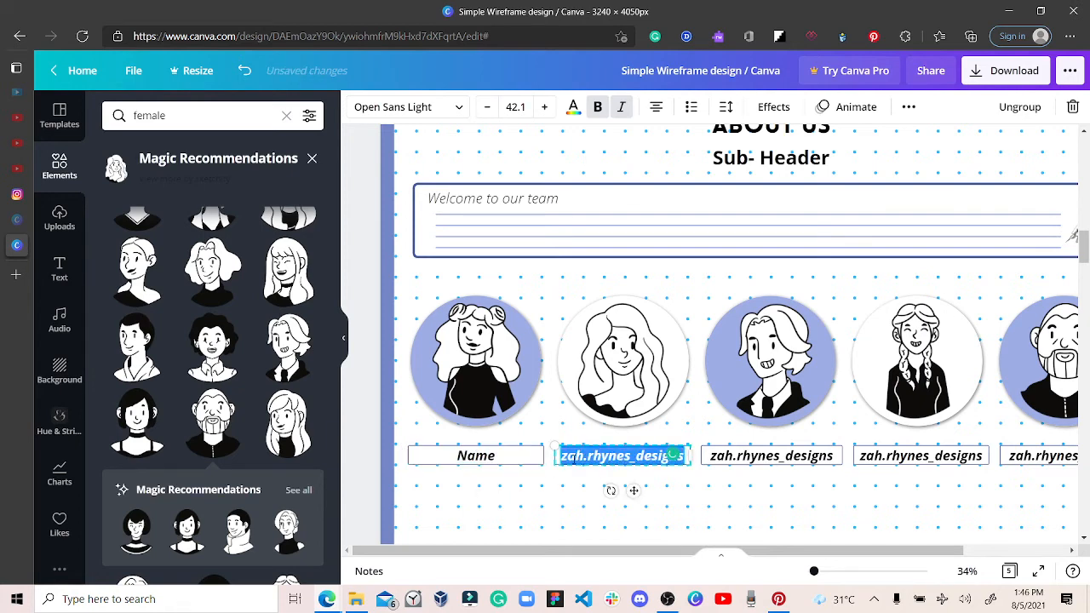
Step: Change the first portrait's label text to "CEO & Founder"
click(509, 457)
double_click(507, 457)
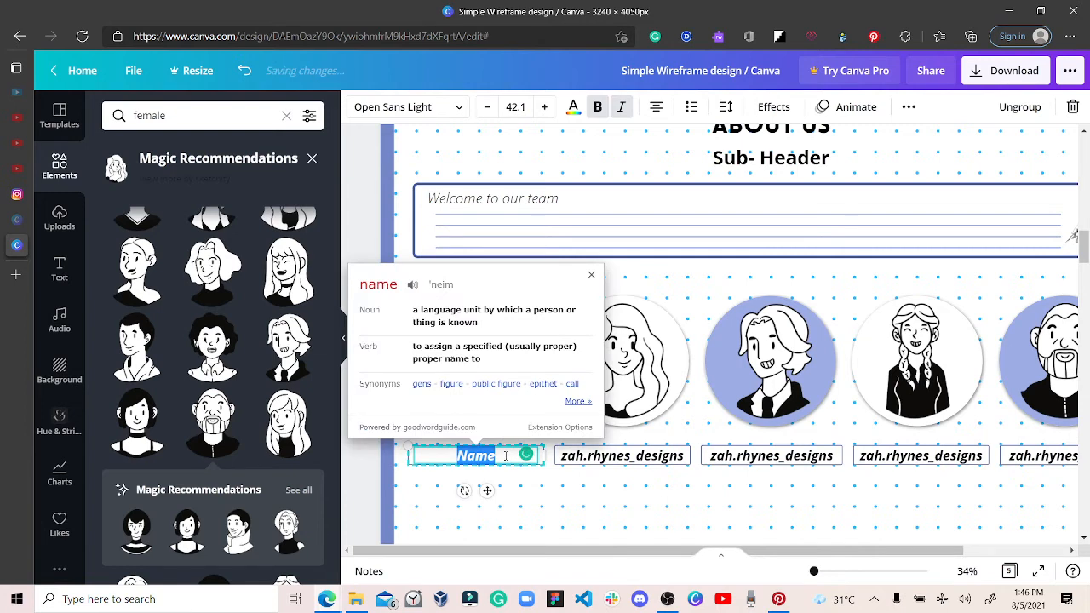
text(CE)
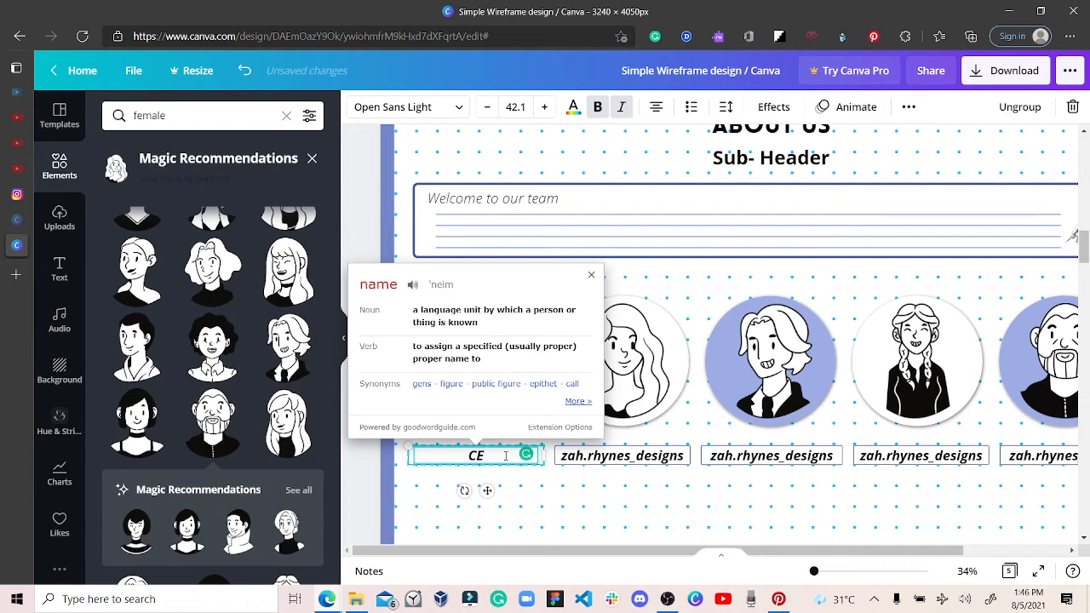
text(O & Founder)
Step: Replace the text of the second portrait's label with "Web Developer"
click(617, 457)
click(618, 457)
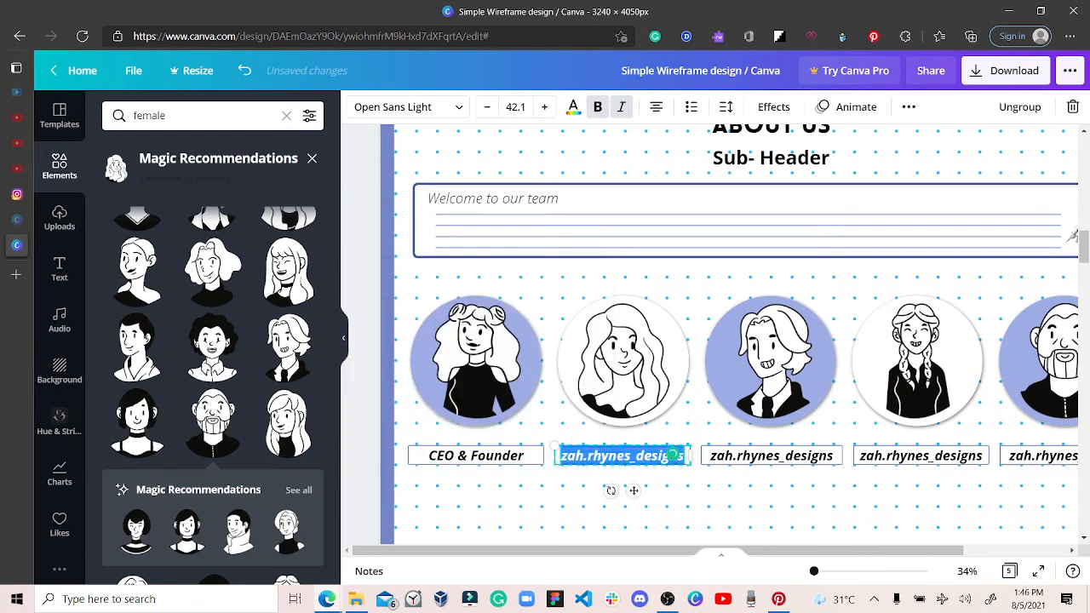
text(We)
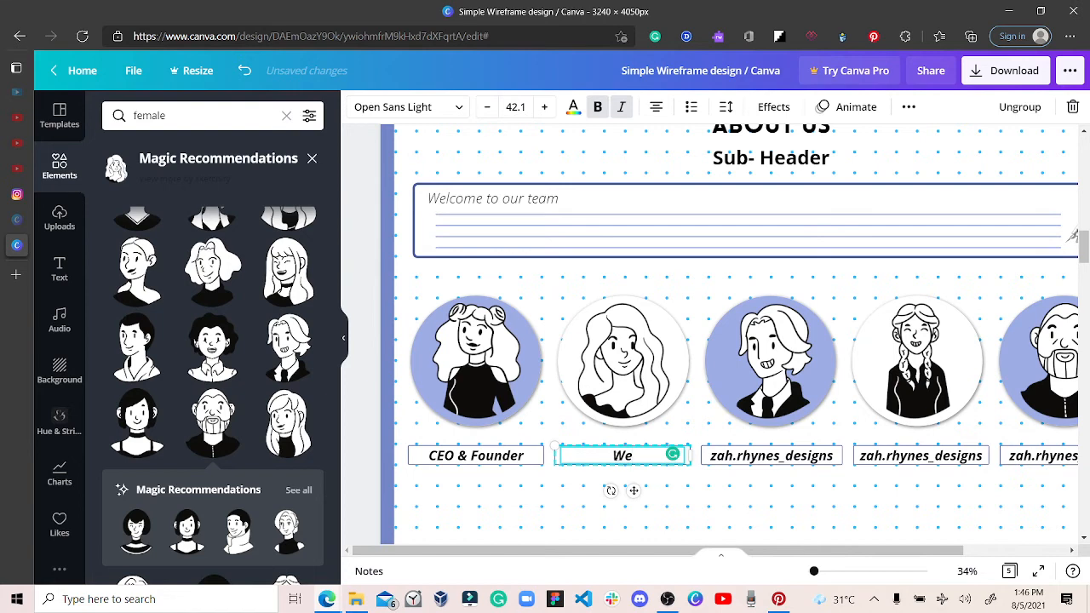
text(b Develope)
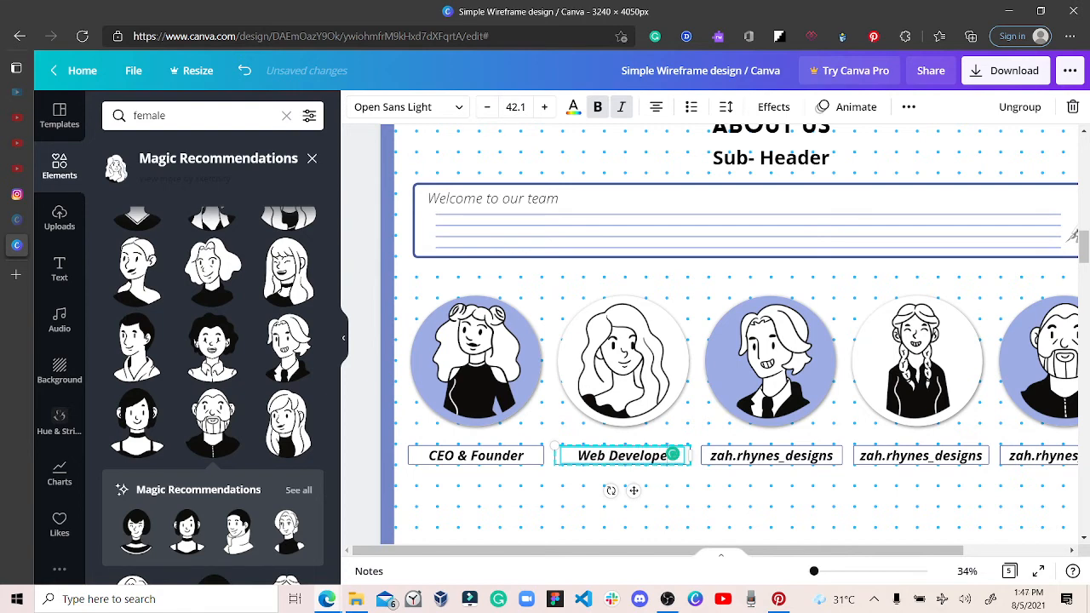
text(r)
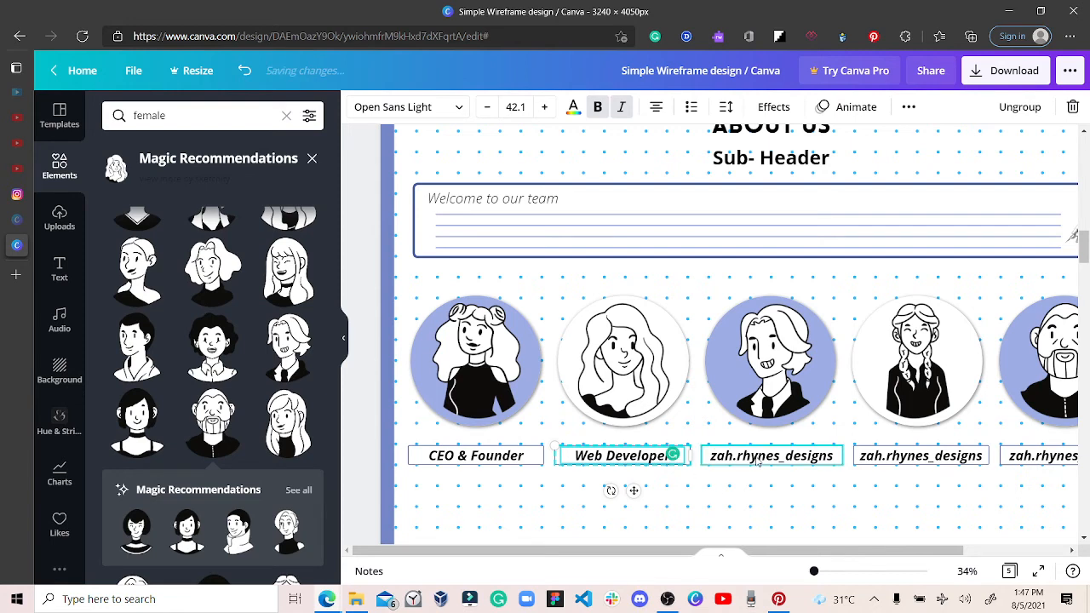
Step: Replace the text of the third portrait's label with "Software Engineer"
double_click(757, 458)
text(So)
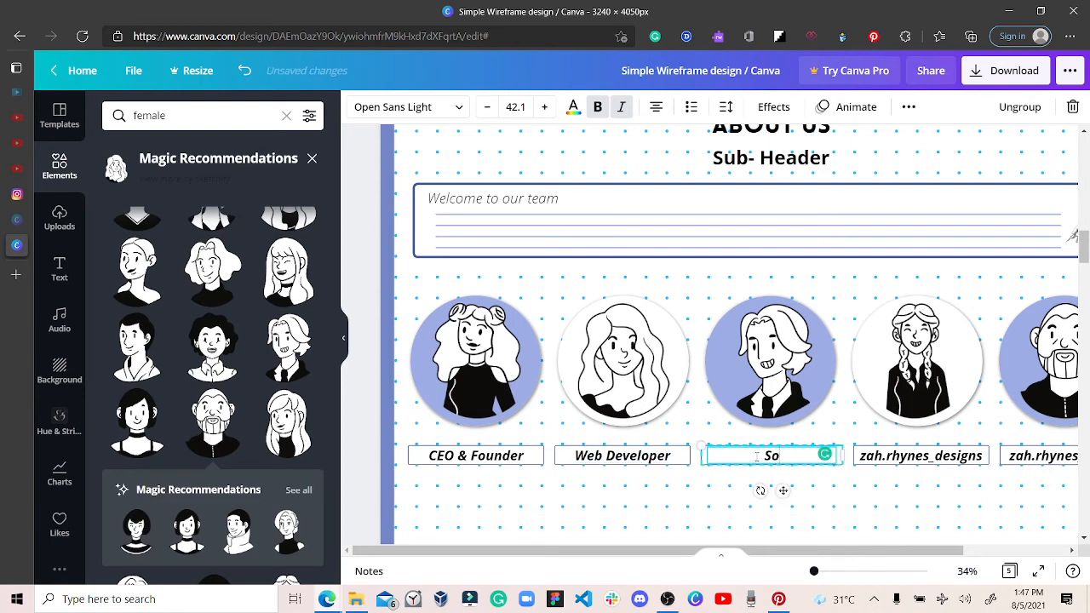
text(ftware Engine)
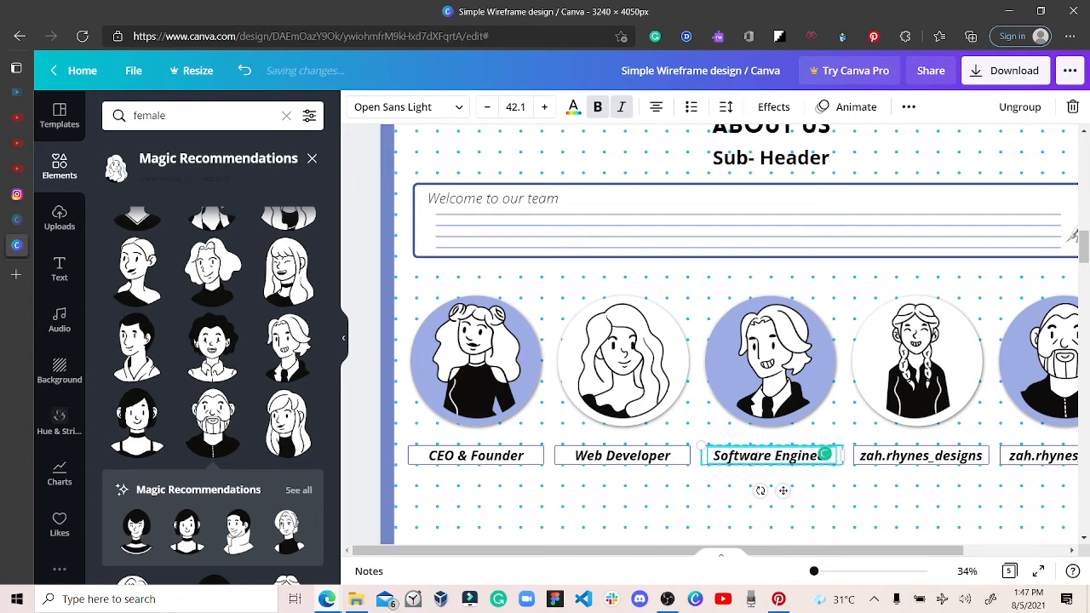
Step: Replace the text of the fourth portrait's label with "Data Analyst"
double_click(887, 457)
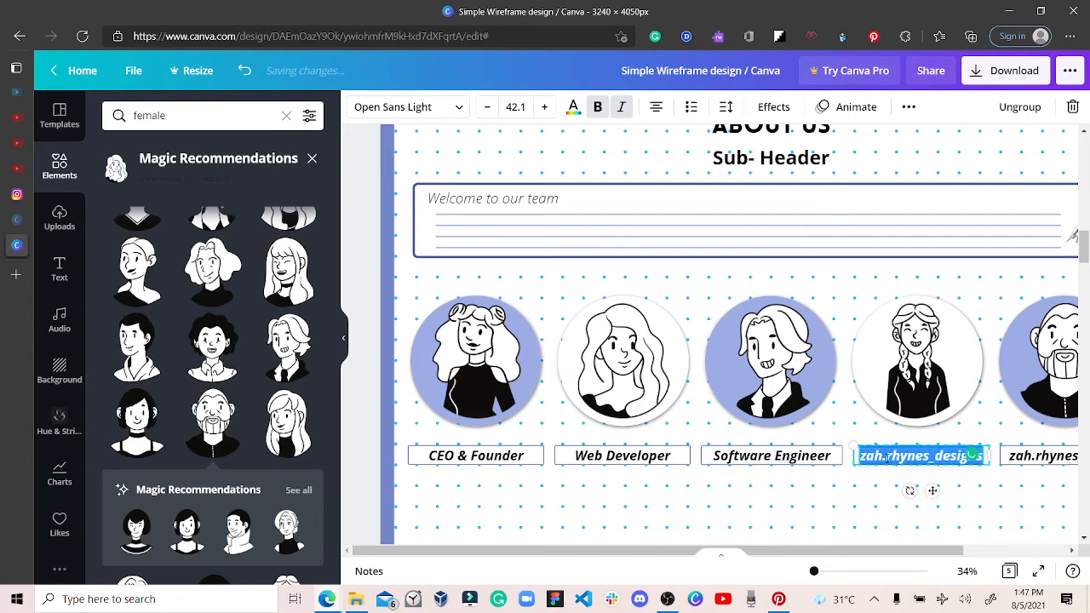
text(Data An)
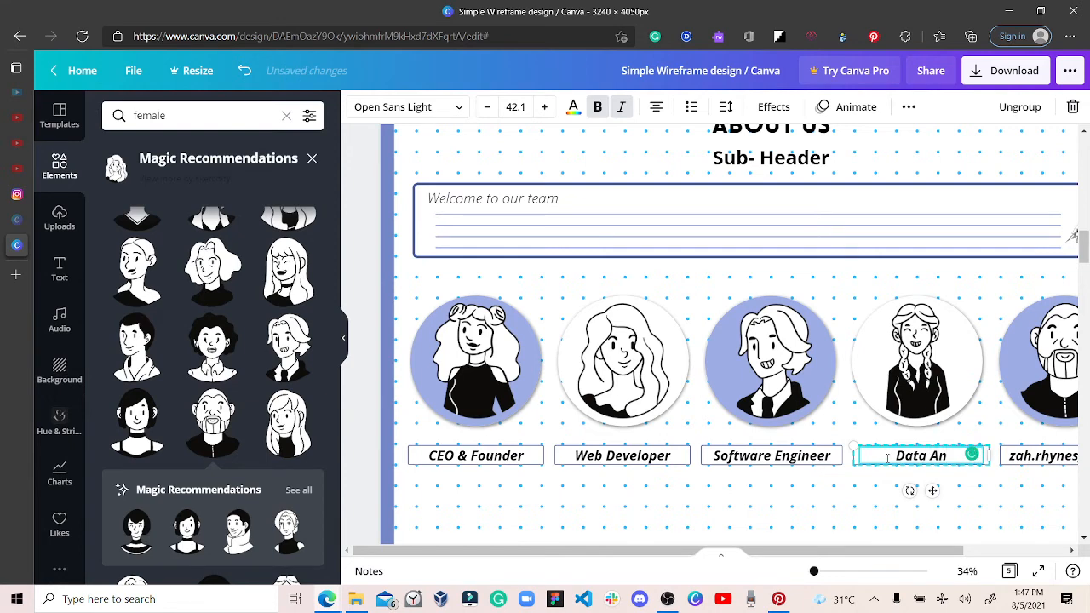
text(alyst)
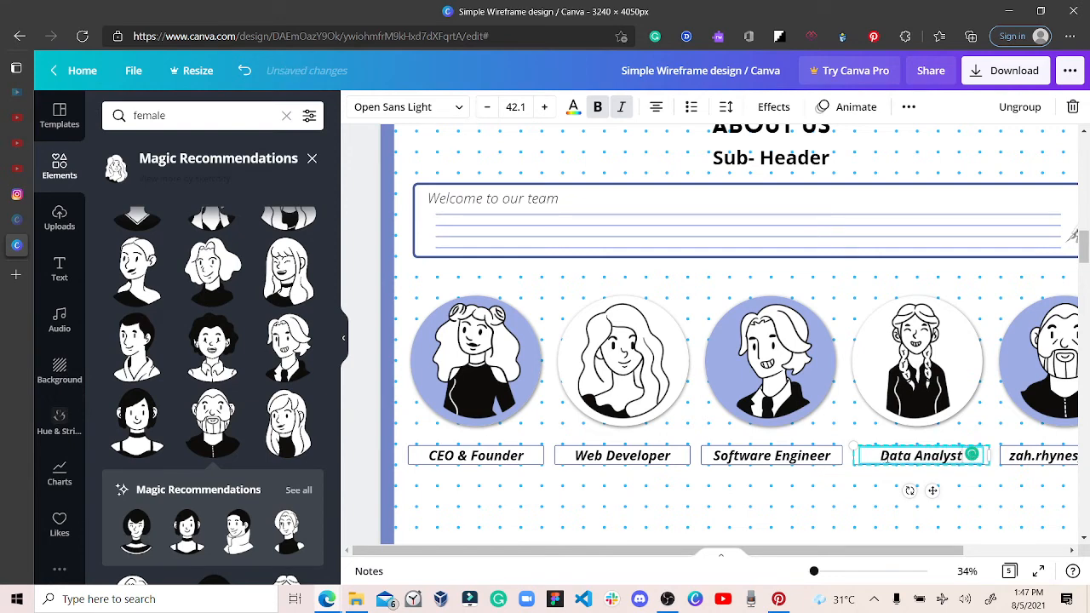
Step: Replace the text of the fifth portrait's label with "Scenior Engineer" and hide the element library
double_click(1040, 456)
text(Sceni)
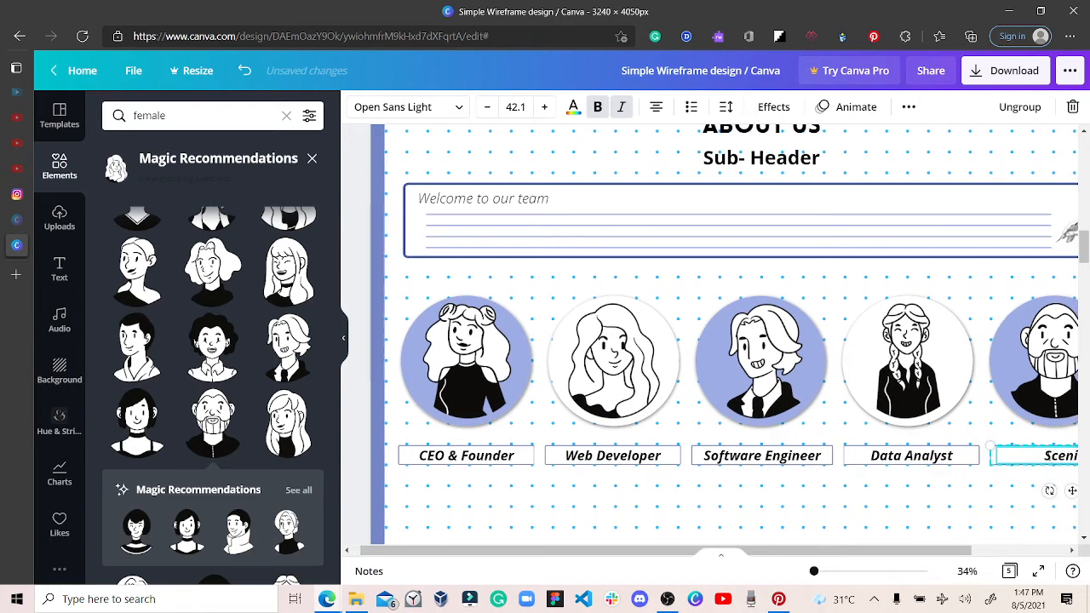
text(or En)
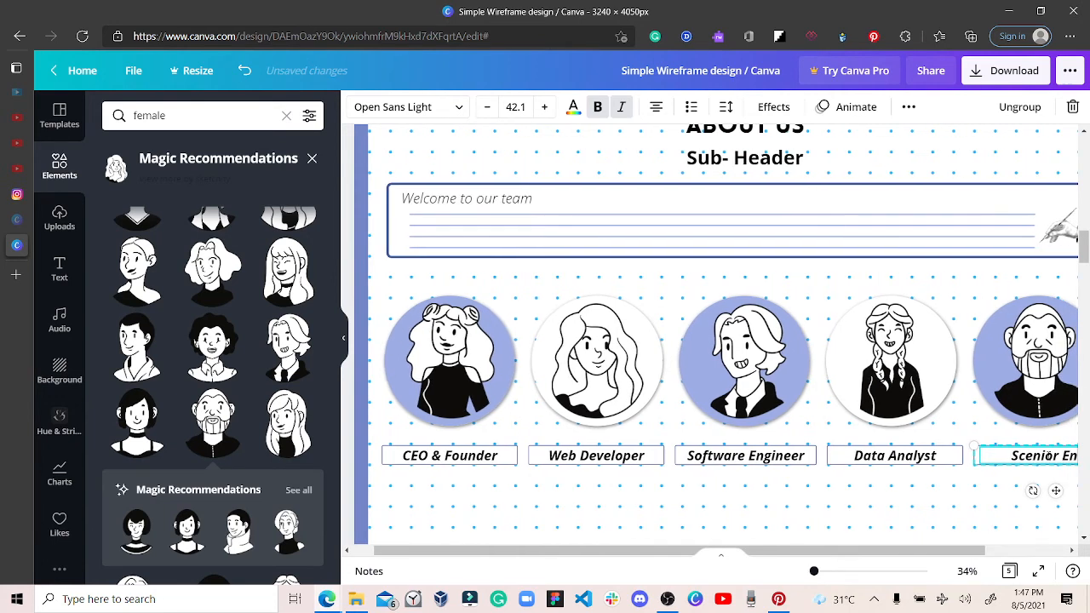
text(ginee)
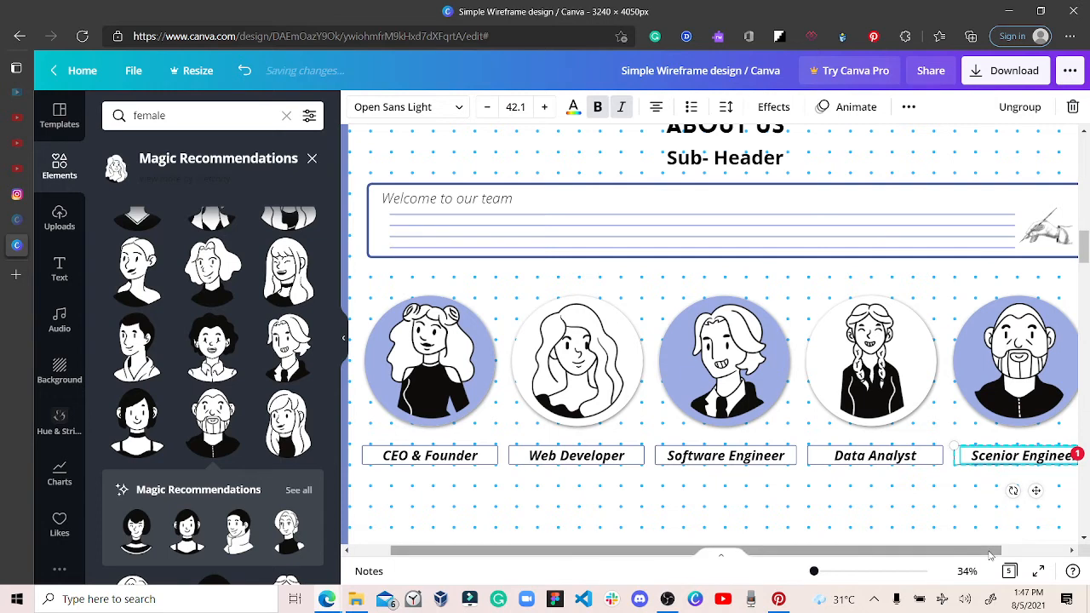
drag(993, 553, 1012, 553)
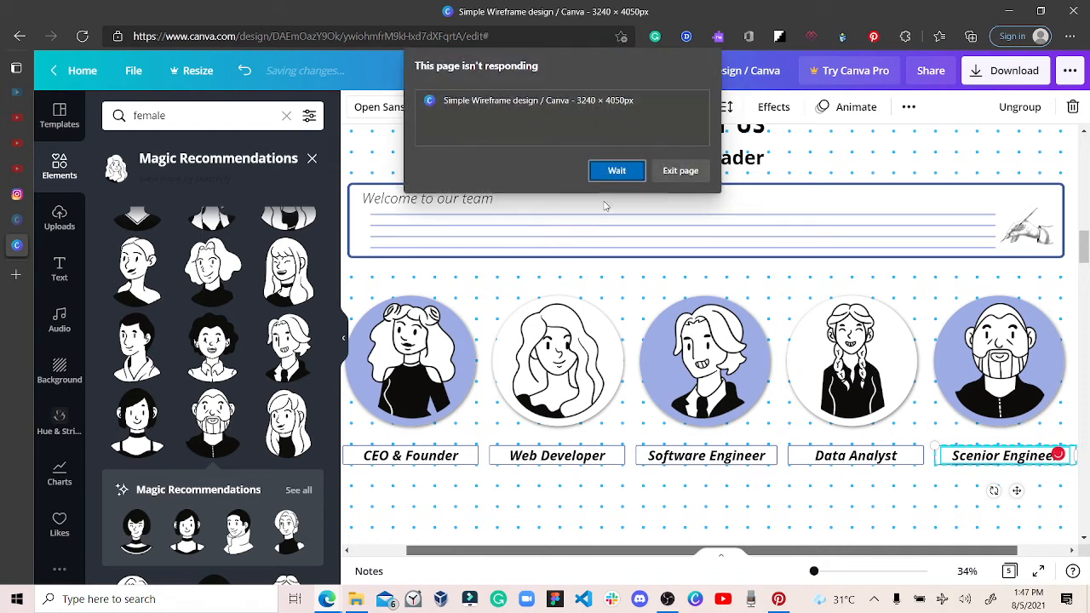
click(629, 174)
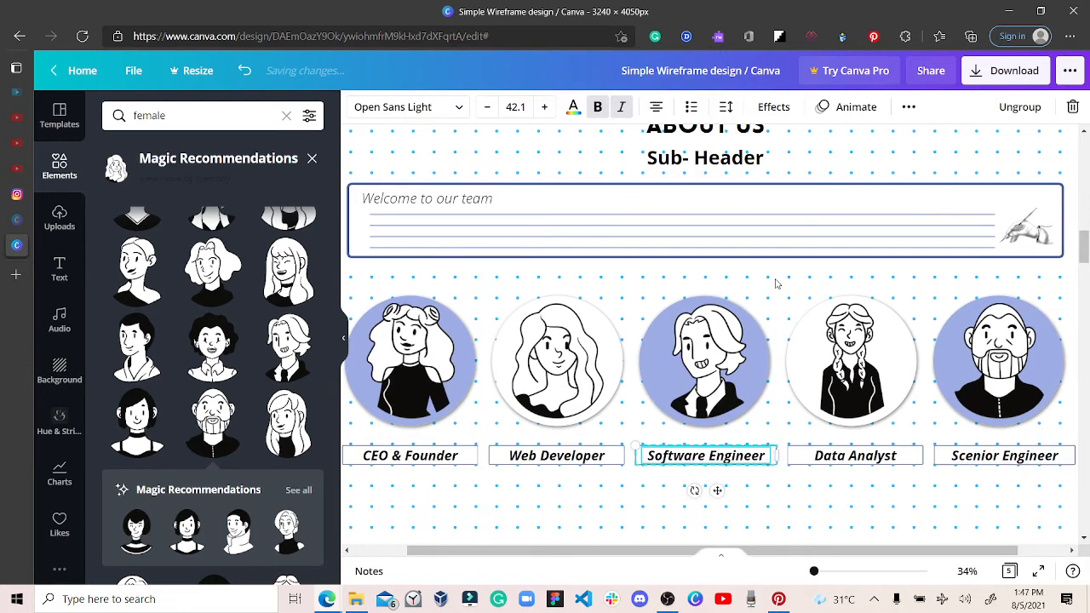
click(341, 345)
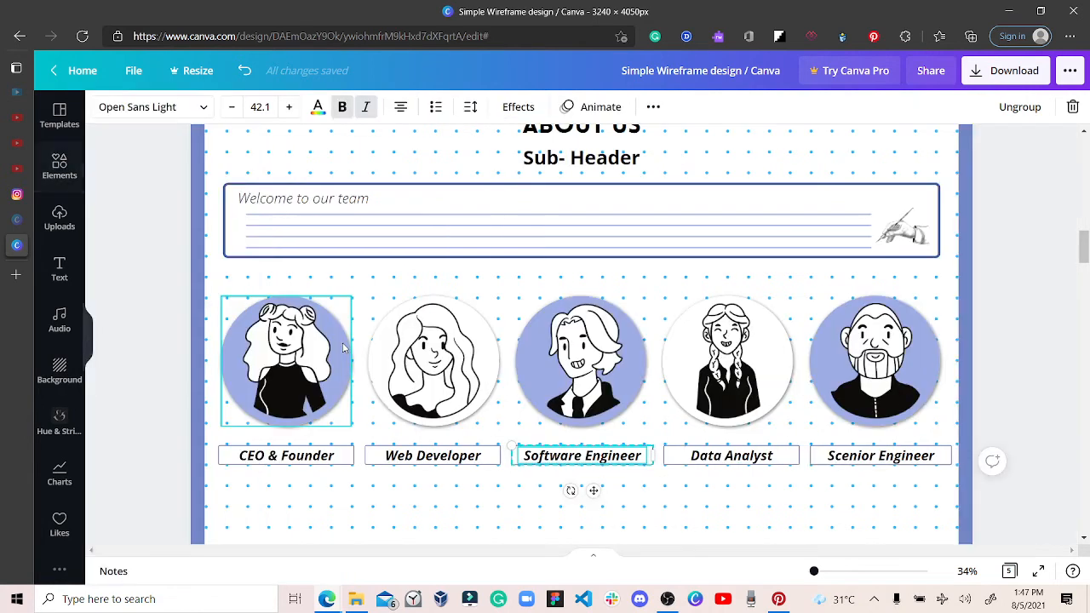
click(860, 460)
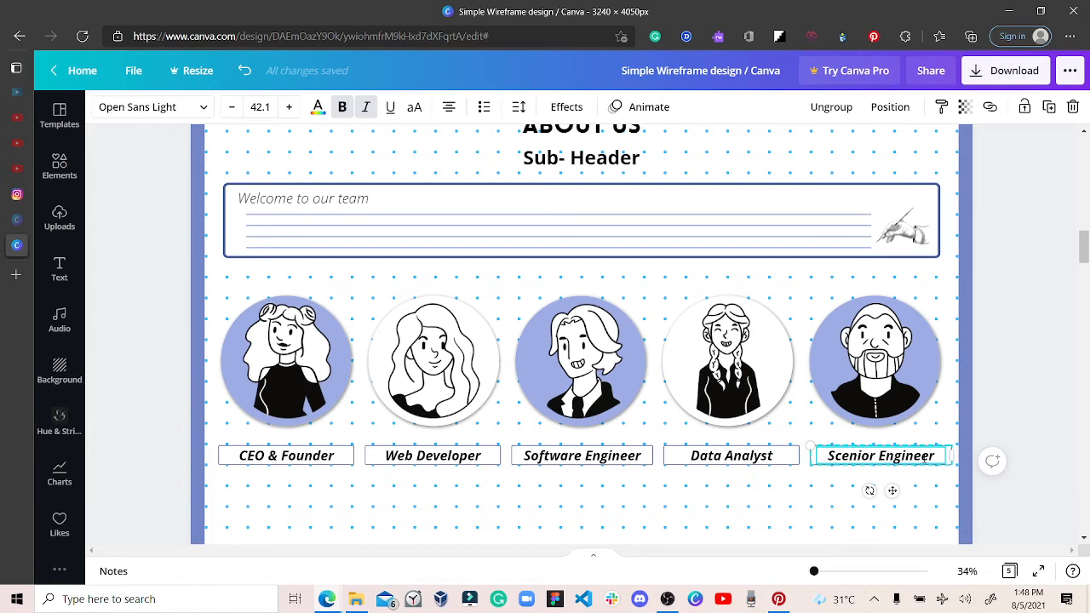
click(678, 486)
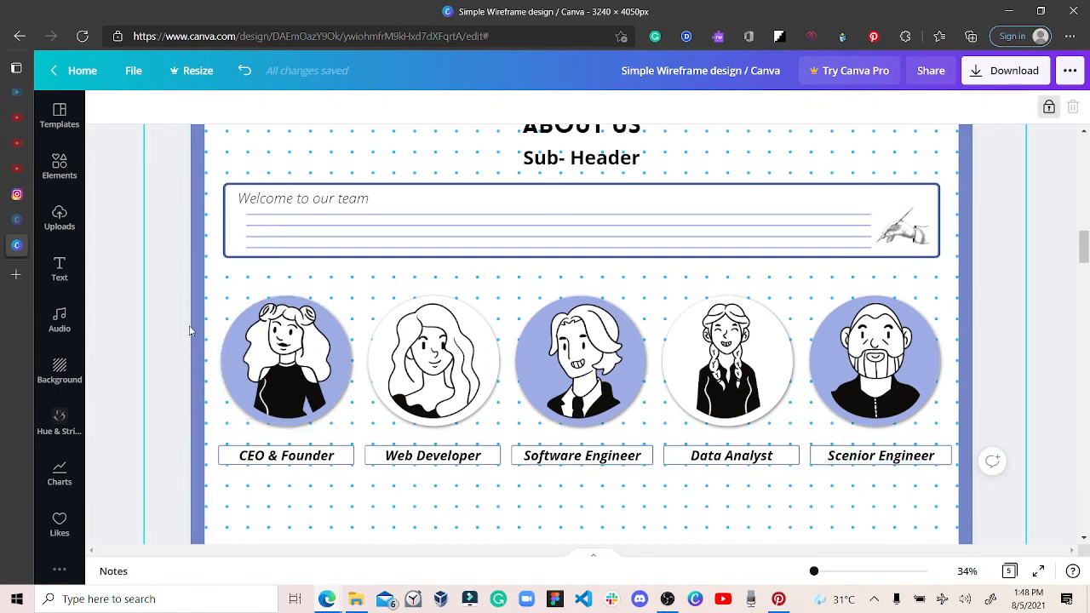
Step: Duplicate the "Welcome to our team" box and place the copy below the row of job-title labels
click(247, 244)
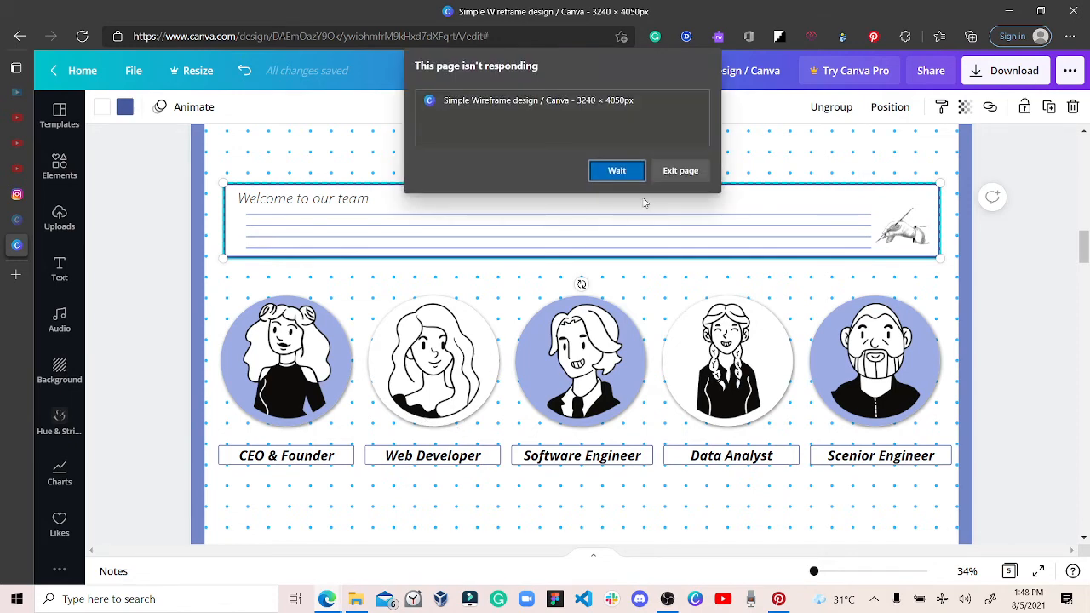
click(641, 172)
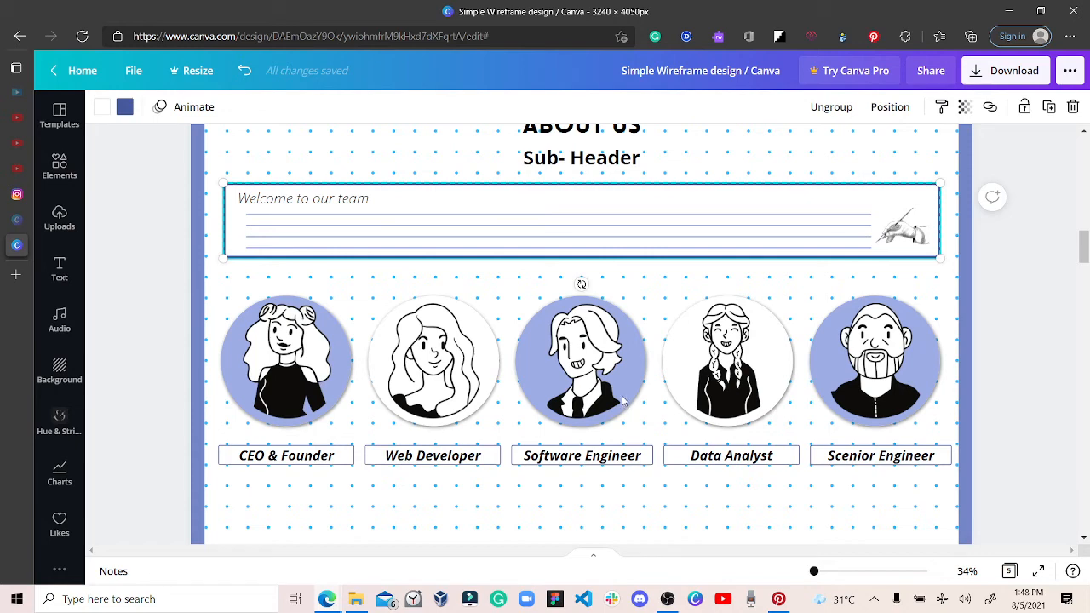
scroll(625, 391, down, 10)
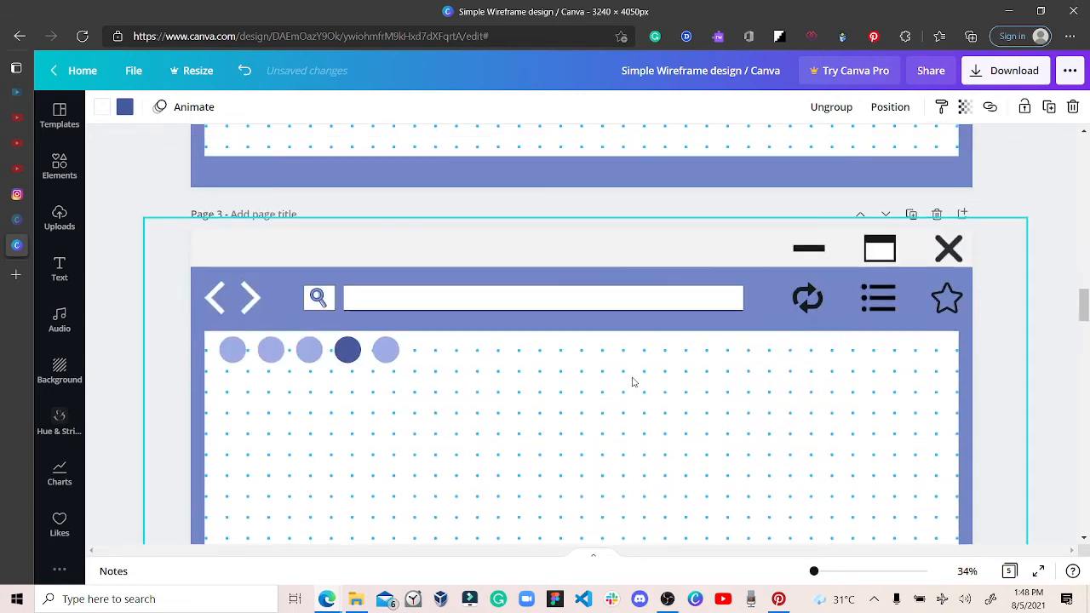
scroll(632, 383, up, 5)
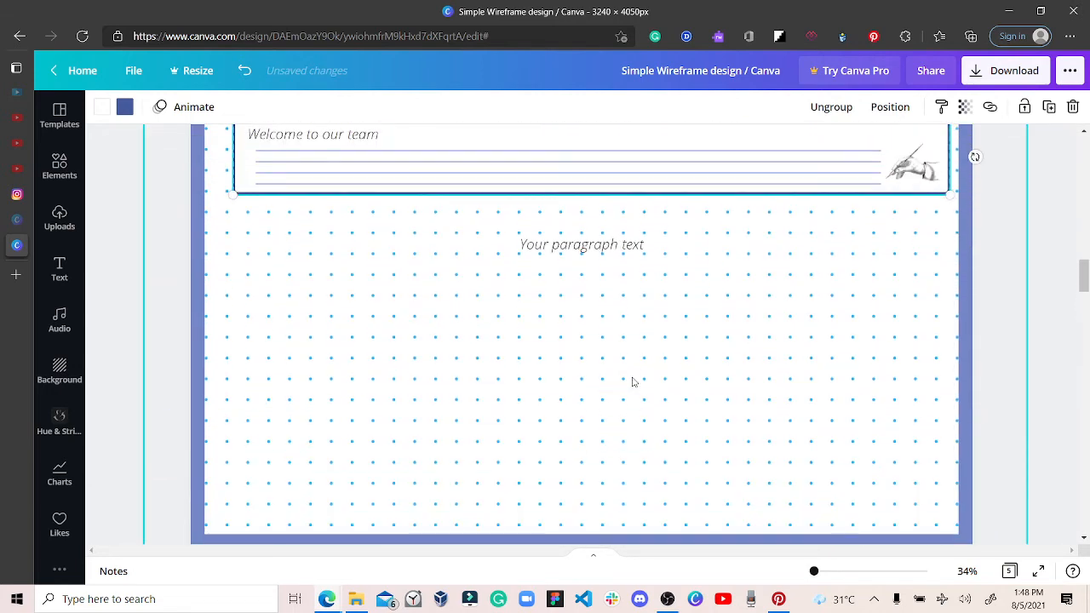
scroll(633, 382, up, 3)
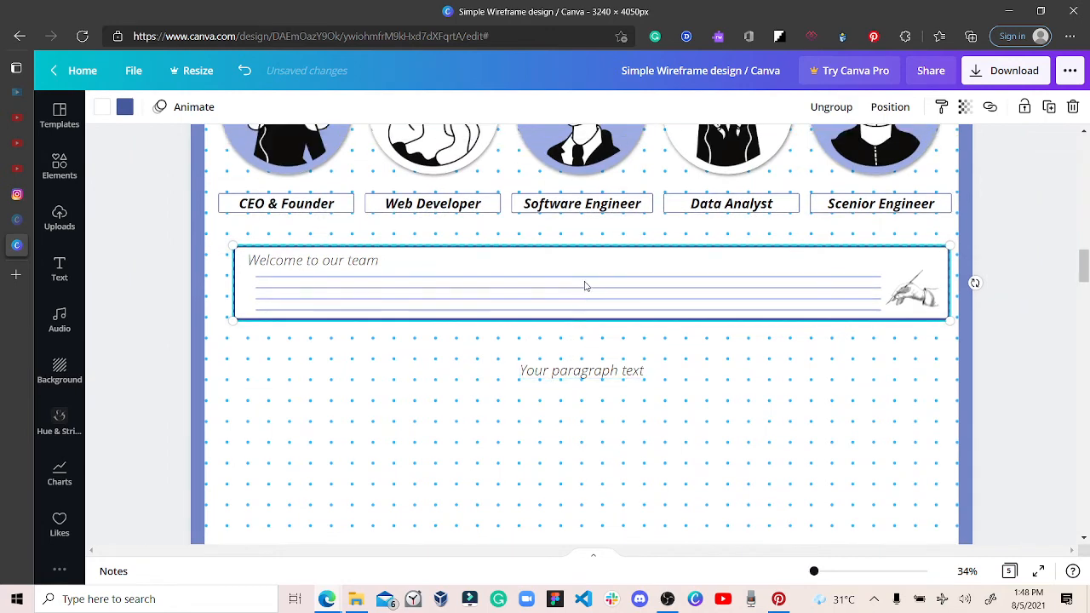
Step: Ungroup the copied welcome box and shorten its second writing line to slightly less than half the box's width
click(584, 286)
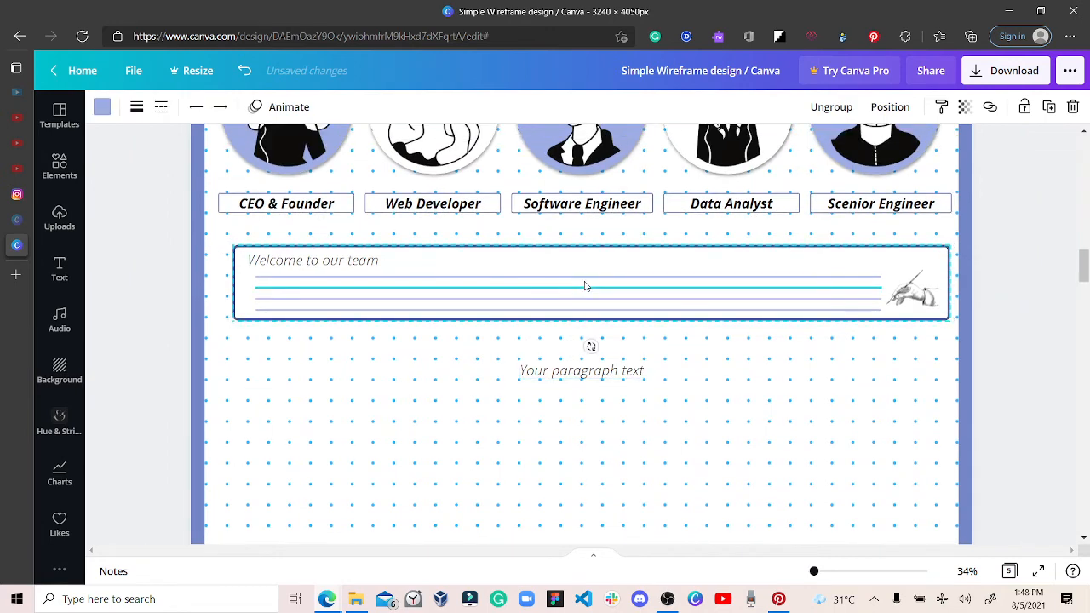
click(839, 107)
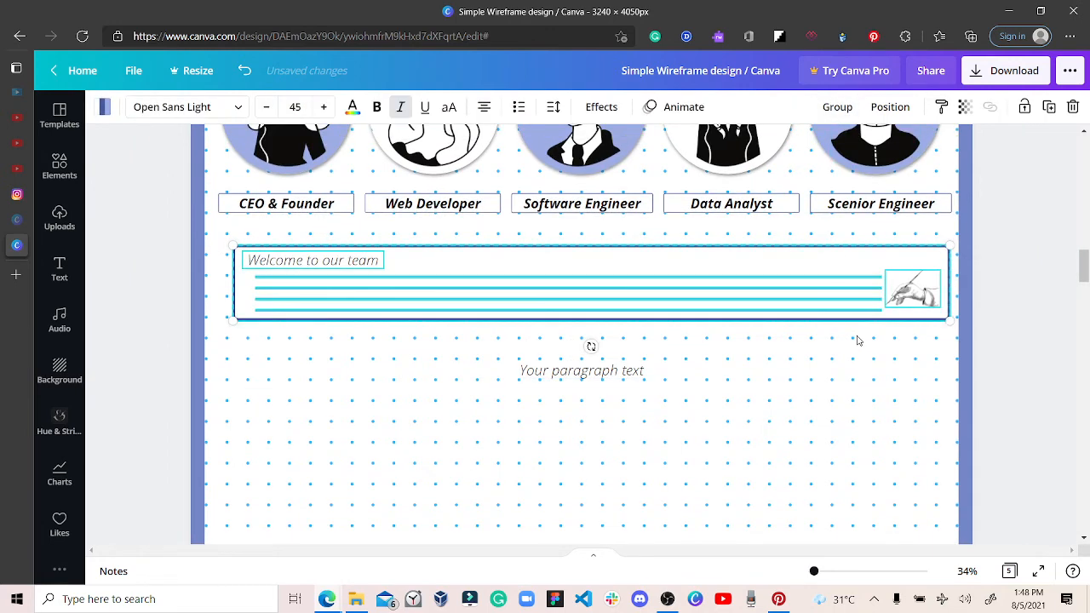
click(868, 281)
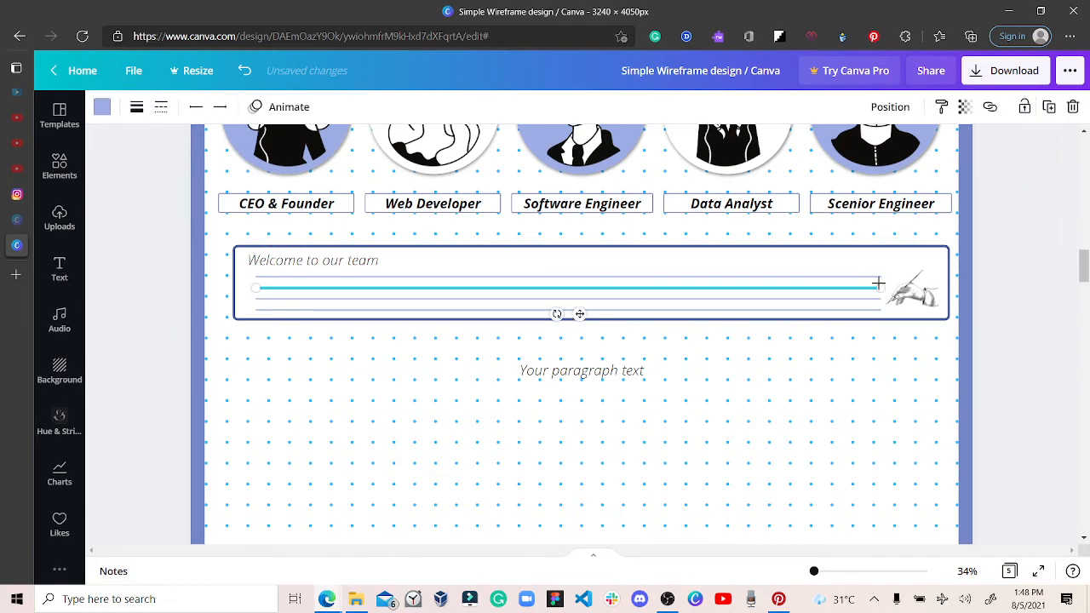
drag(700, 296, 594, 285)
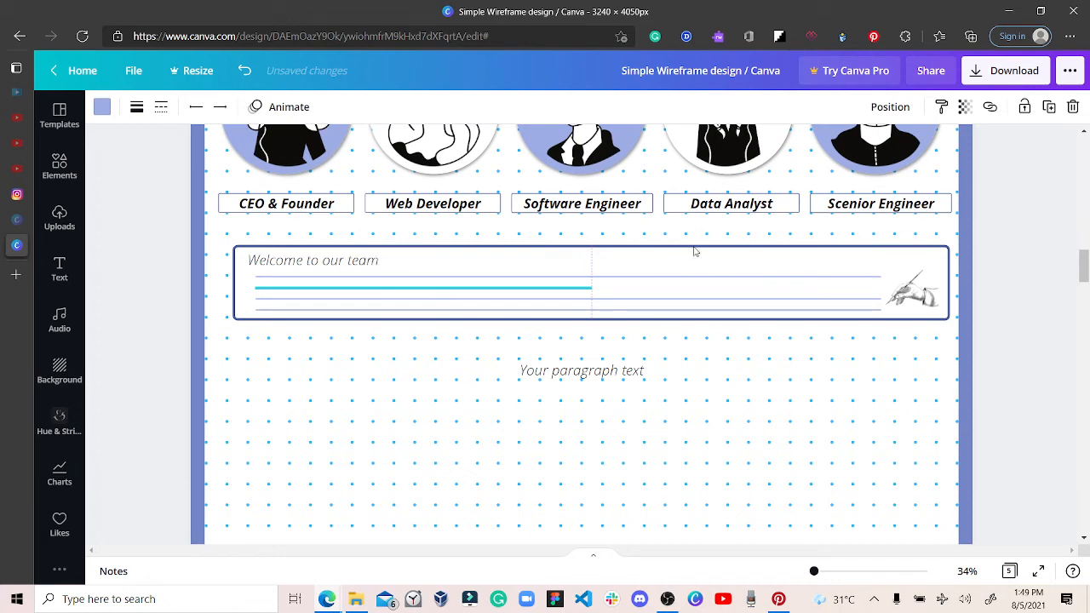
drag(776, 292, 547, 288)
Step: Delete the copied box's "Welcome to our team" text and shorten its other three lines to a length of about 1,208, matching the second
click(340, 260)
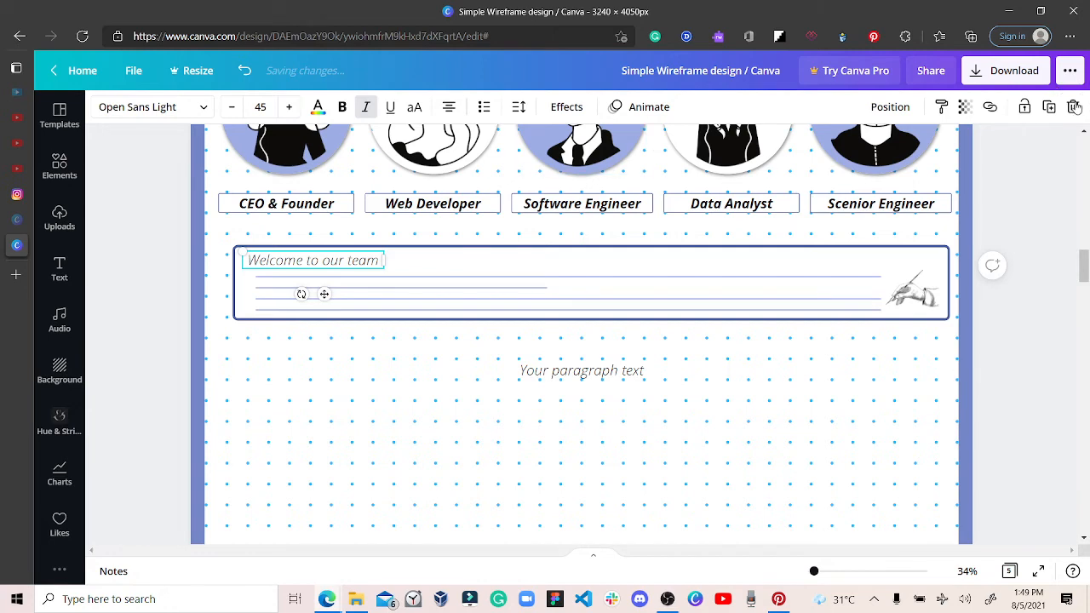
key(Delete)
click(879, 277)
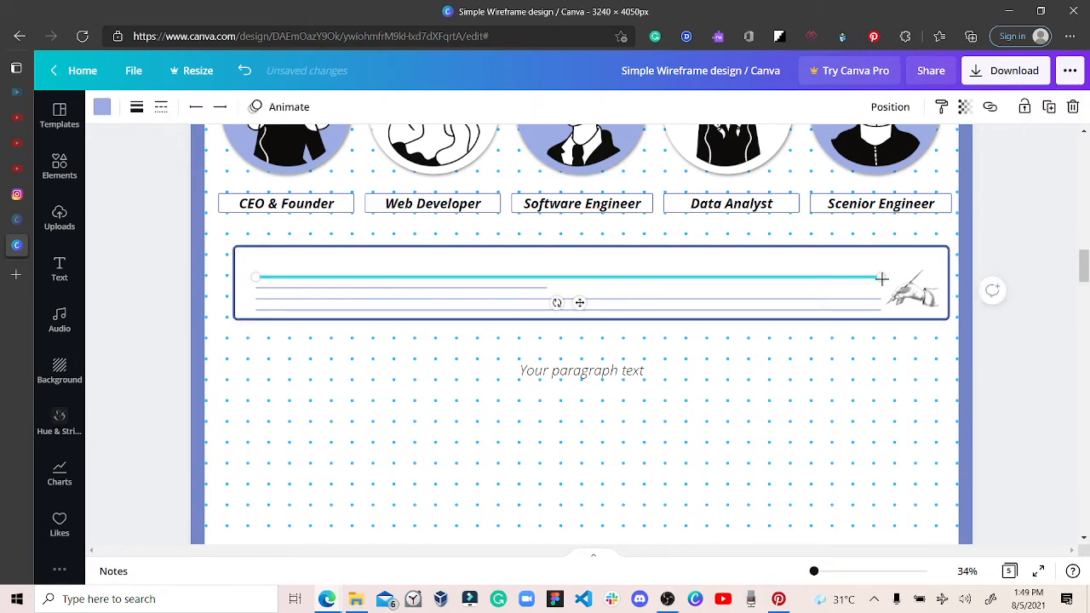
drag(880, 277, 545, 274)
click(646, 301)
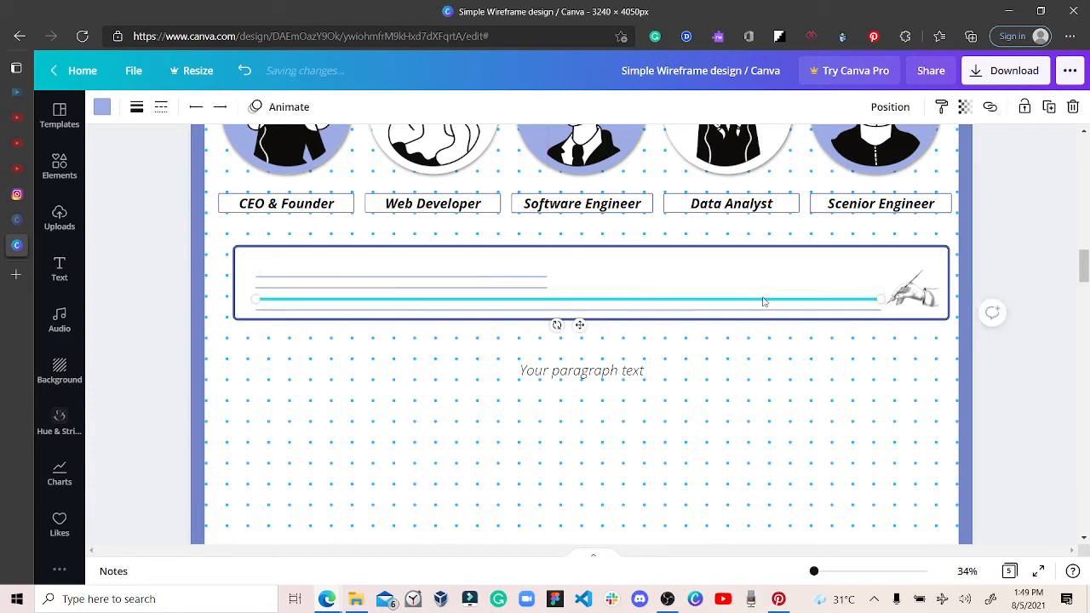
drag(879, 299, 545, 298)
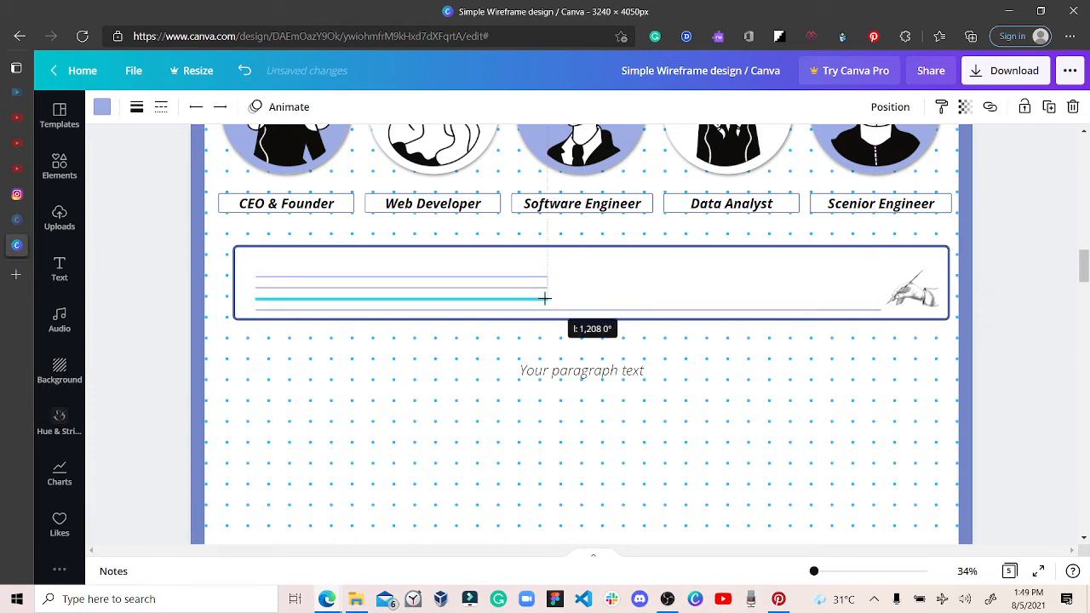
click(878, 312)
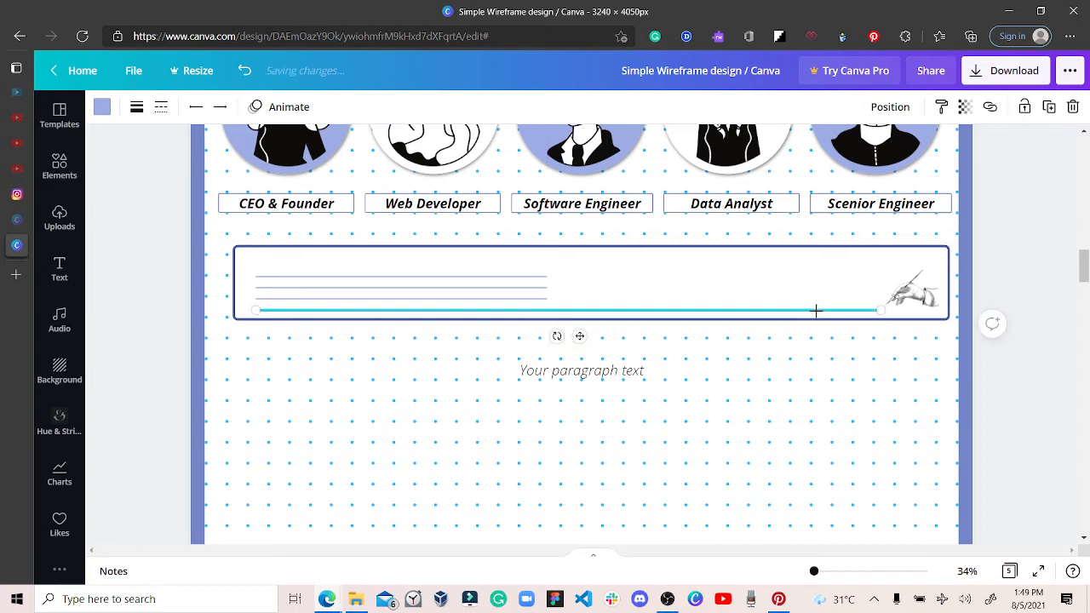
drag(642, 307, 544, 307)
Step: Shrink the hand illustration and place it at the ends of the shortened lines, and narrow the copied box to about 1,523 wide
click(911, 290)
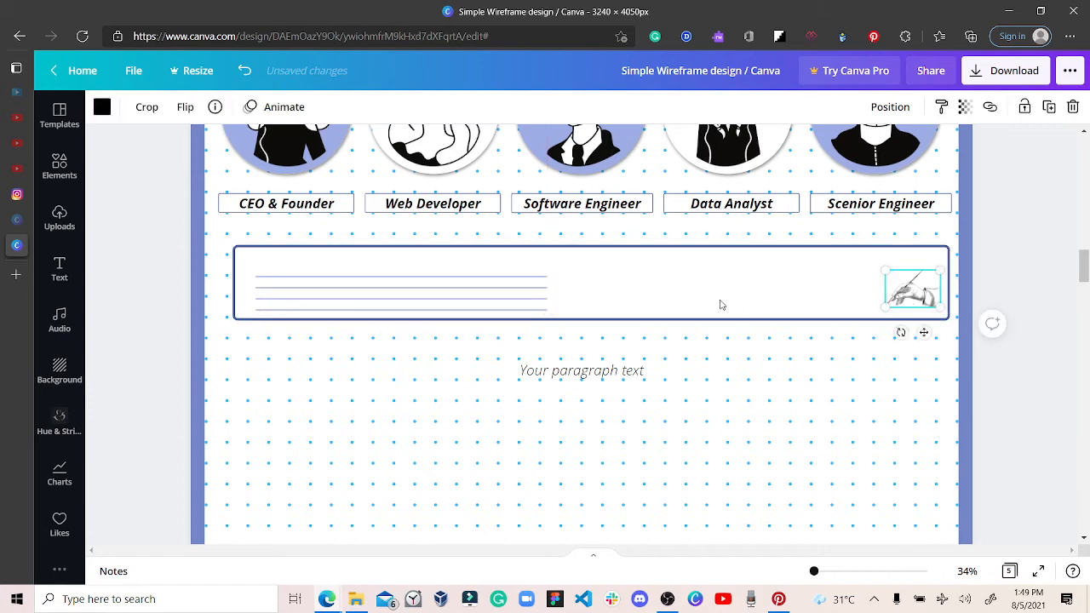
mouse_move(614, 301)
mouse_down()
mouse_move(578, 304)
mouse_move(601, 309)
mouse_move(587, 300)
mouse_up()
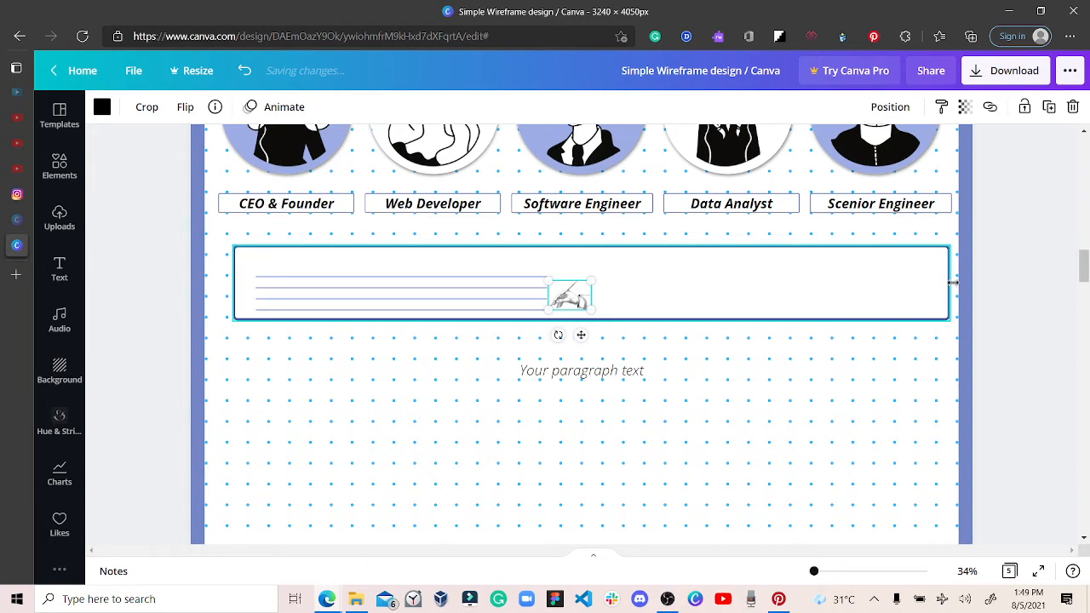
click(894, 292)
drag(948, 283, 601, 302)
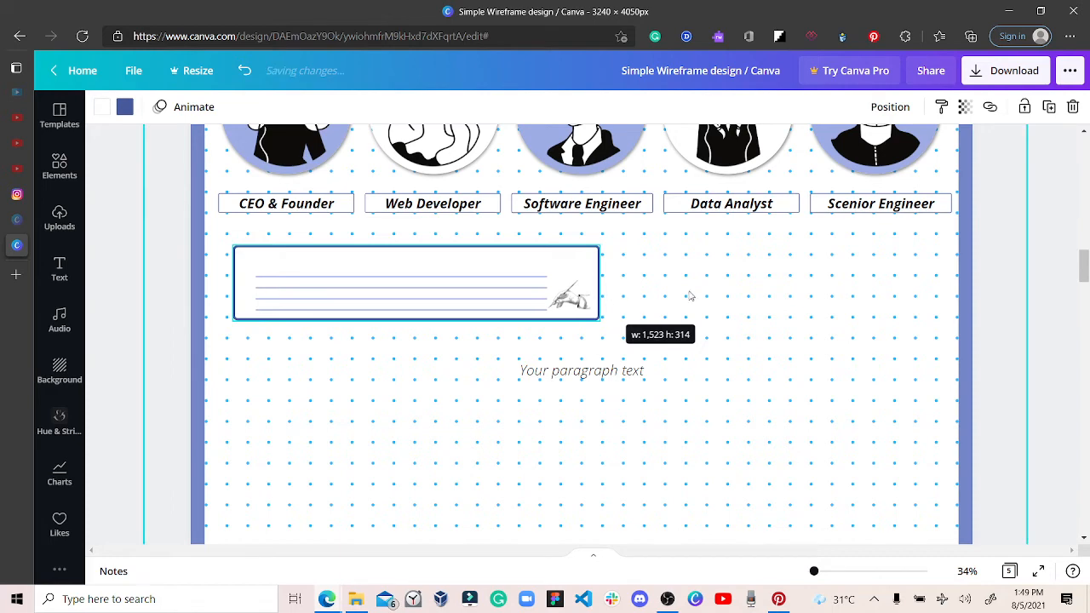
click(681, 296)
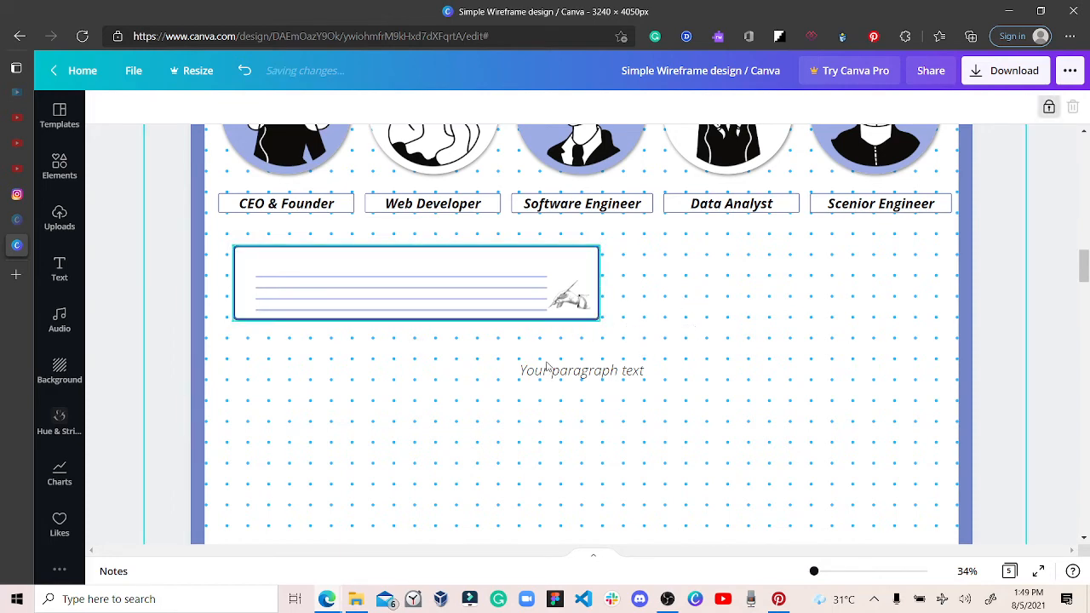
Step: Delete the "Your paragraph text" placeholder and extend the copied box downward to roughly twice its height
click(569, 375)
click(562, 385)
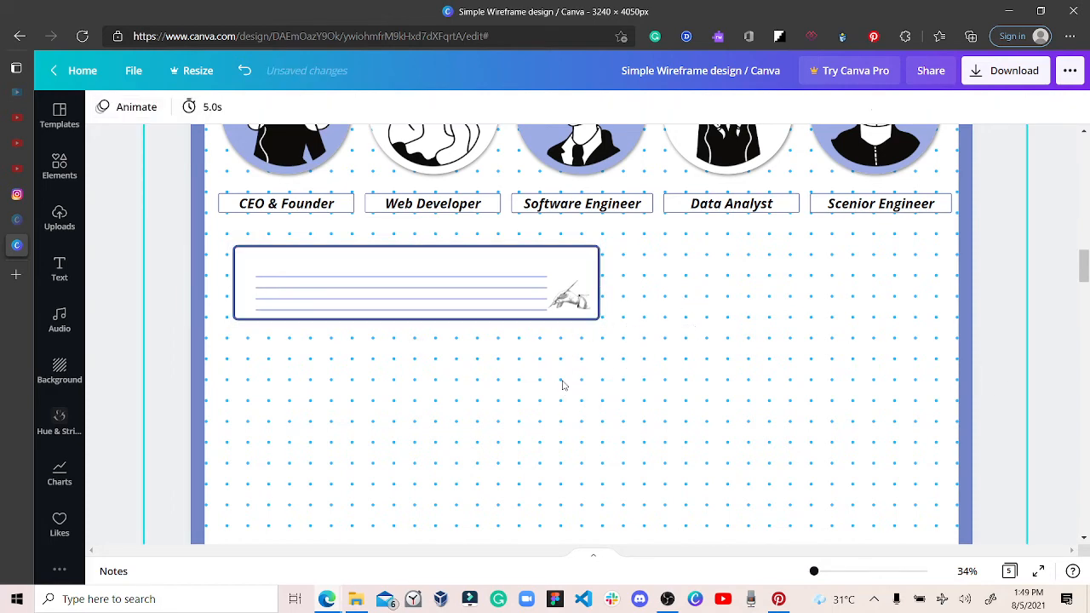
click(573, 322)
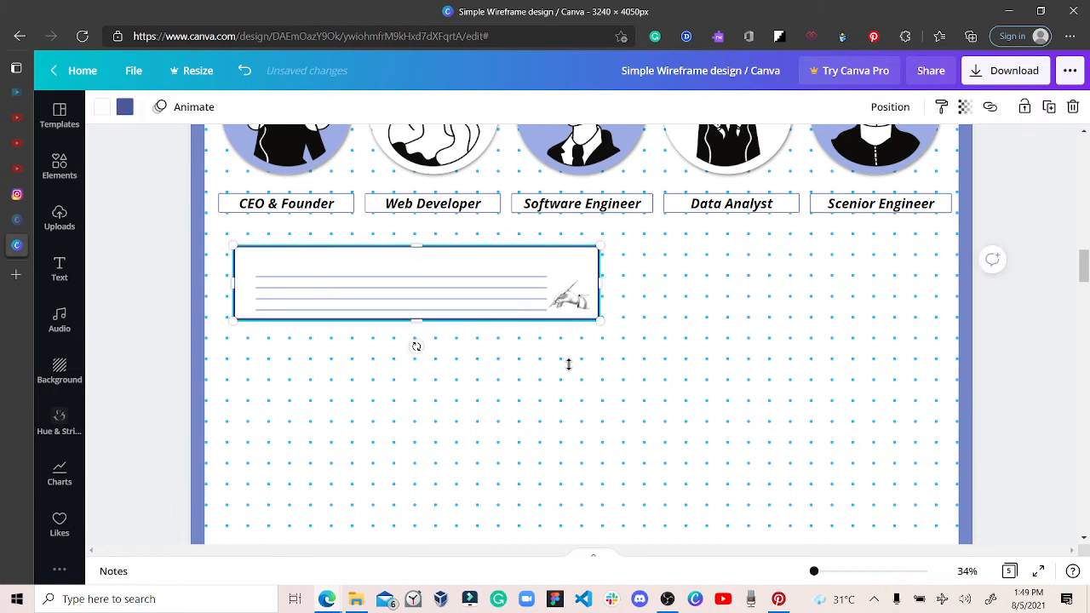
drag(569, 364, 568, 388)
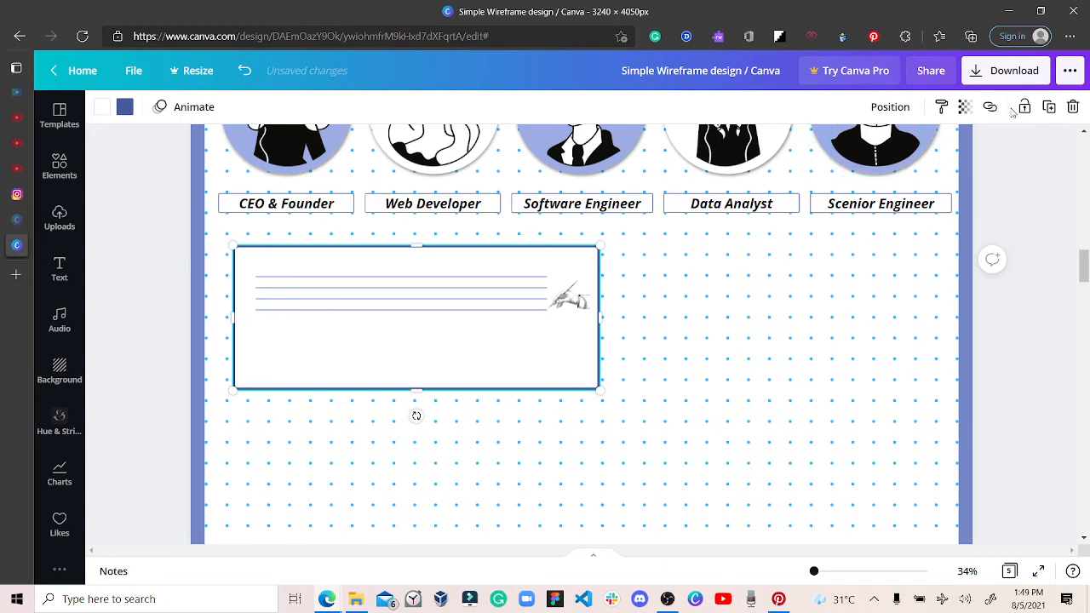
Step: Duplicate the box's four writing lines directly beneath the originals, and duplicate the lowest two lines once more below them
drag(548, 345, 497, 282)
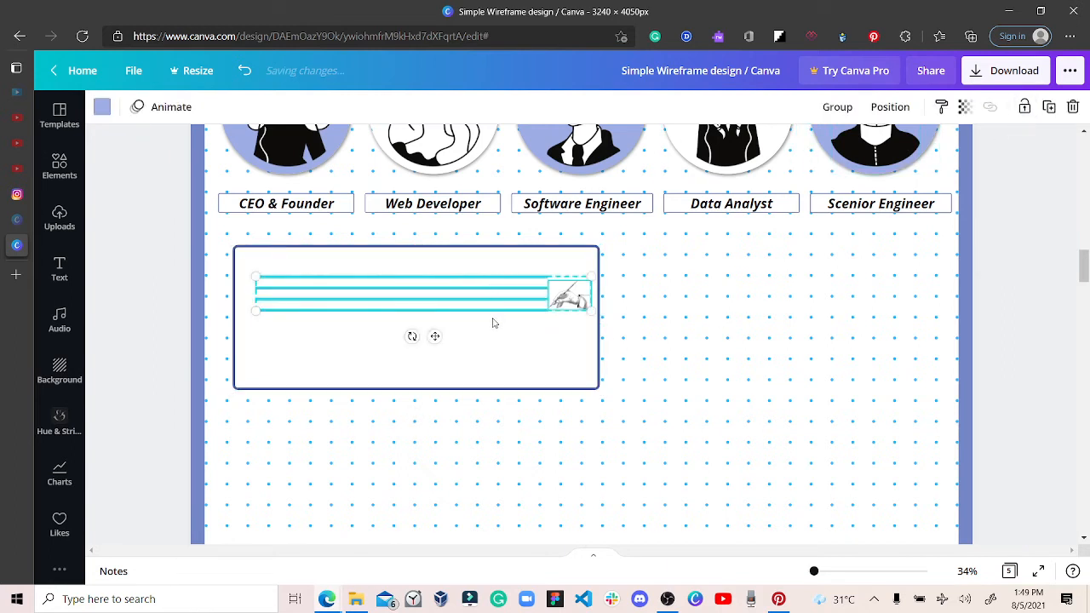
drag(499, 328, 464, 337)
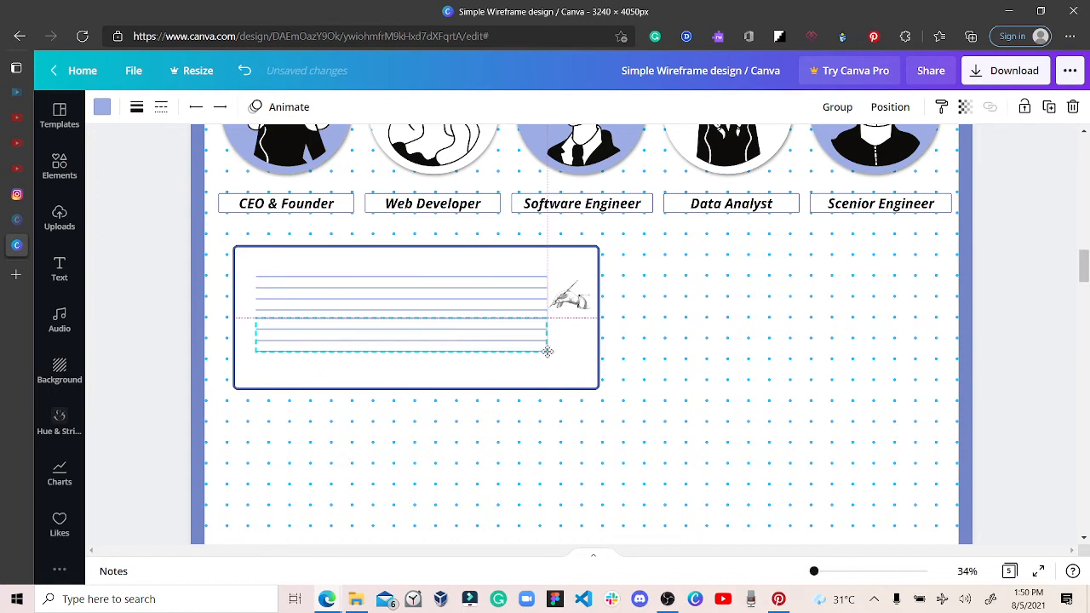
drag(548, 351, 549, 353)
click(555, 378)
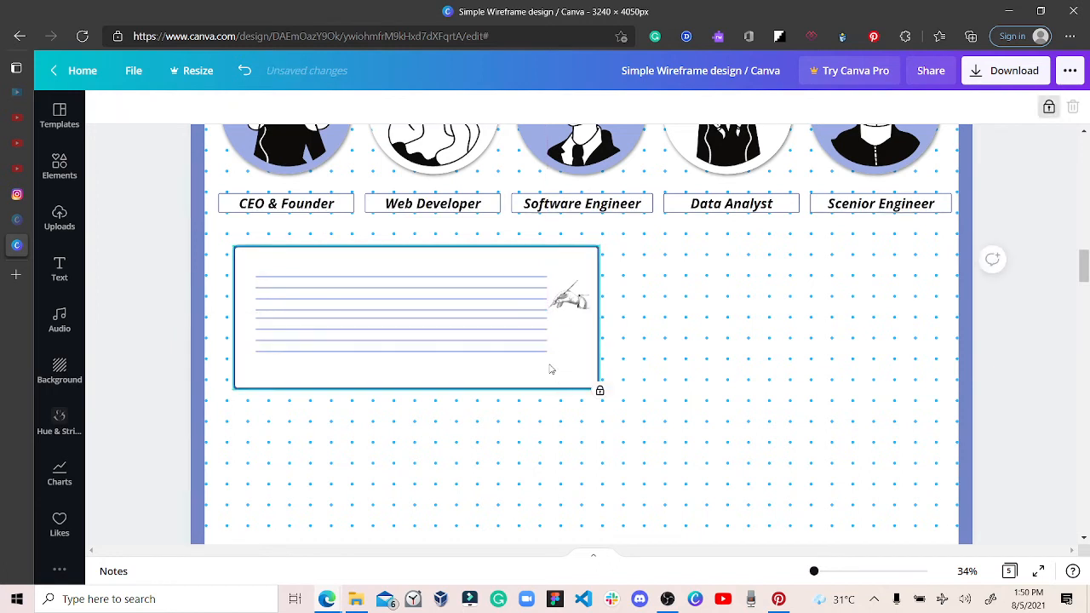
click(527, 347)
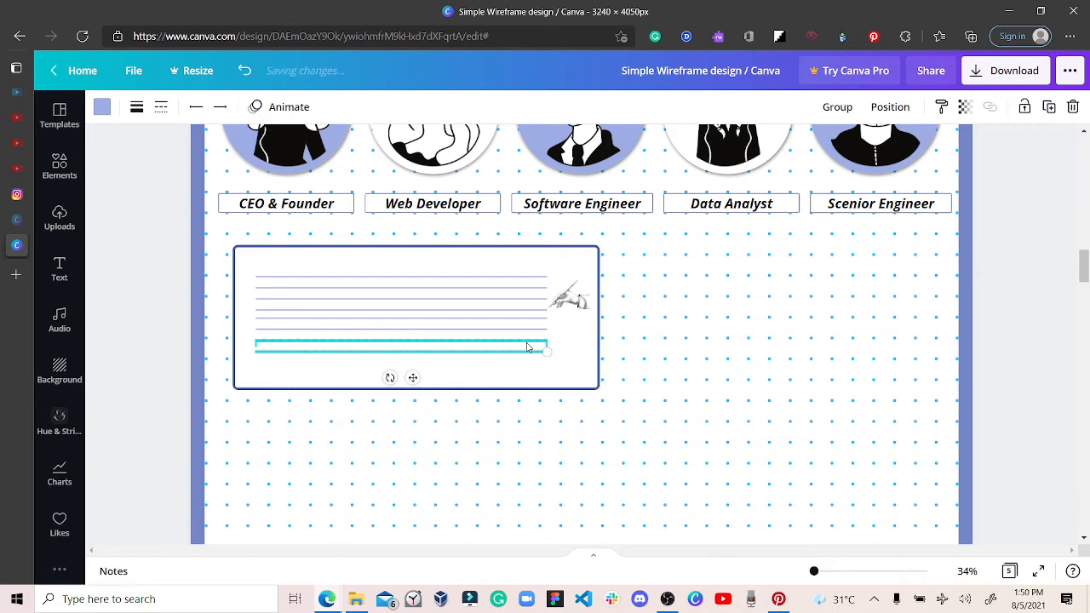
mouse_move(522, 376)
mouse_down()
mouse_move(527, 343)
mouse_move(519, 369)
mouse_up()
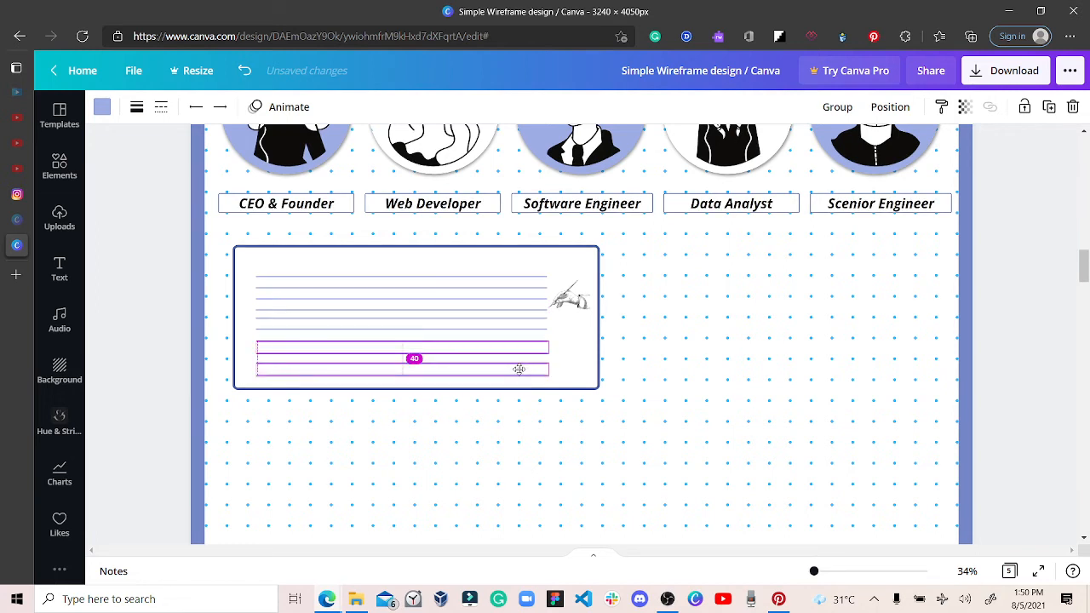
Step: Space all ten writing lines evenly with Tidy up, and move the hand illustration down to the end of the lowest lines
drag(494, 410, 511, 290)
click(890, 107)
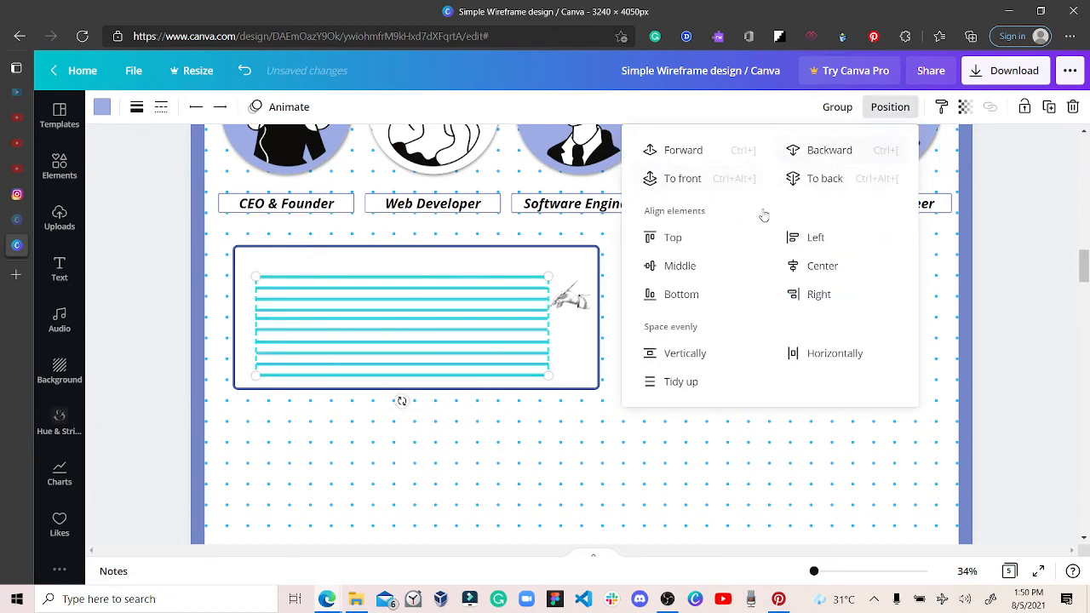
click(681, 382)
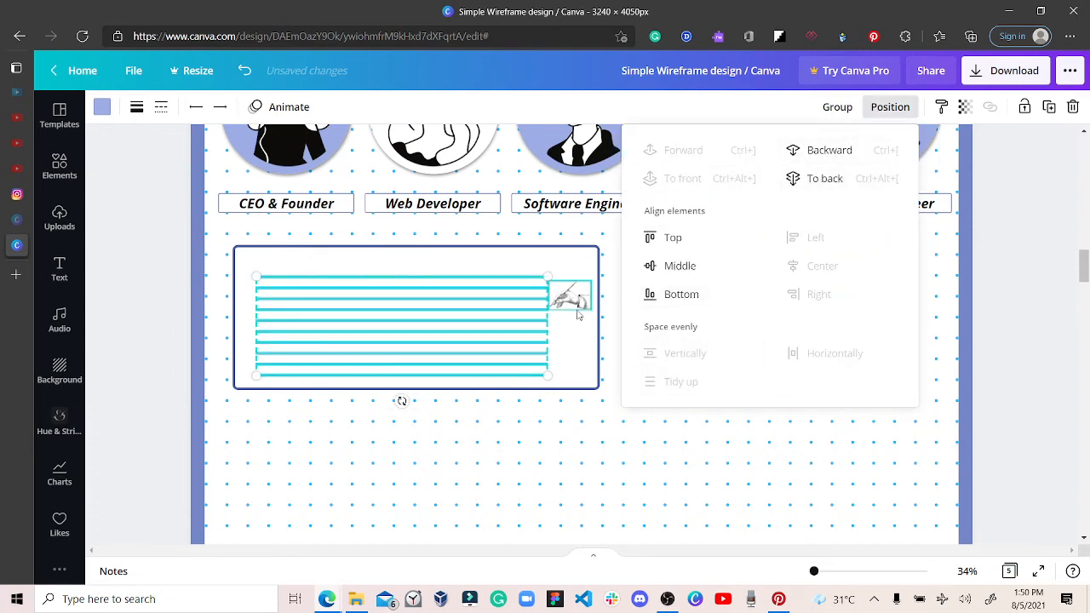
drag(570, 298, 576, 370)
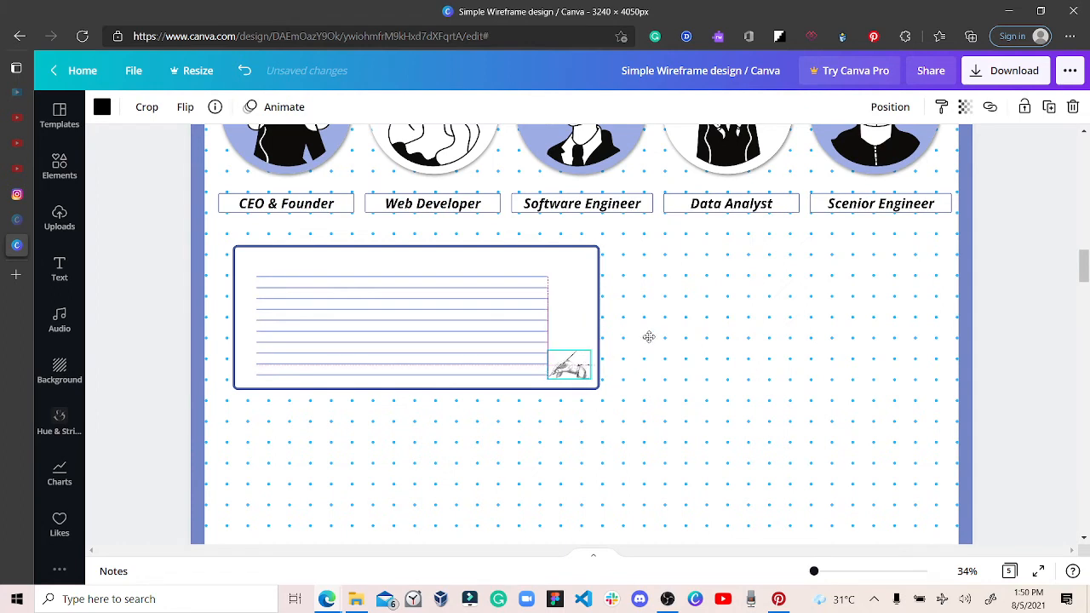
click(640, 372)
Step: Unlock the box and group it with its writing lines and hand illustration
click(591, 272)
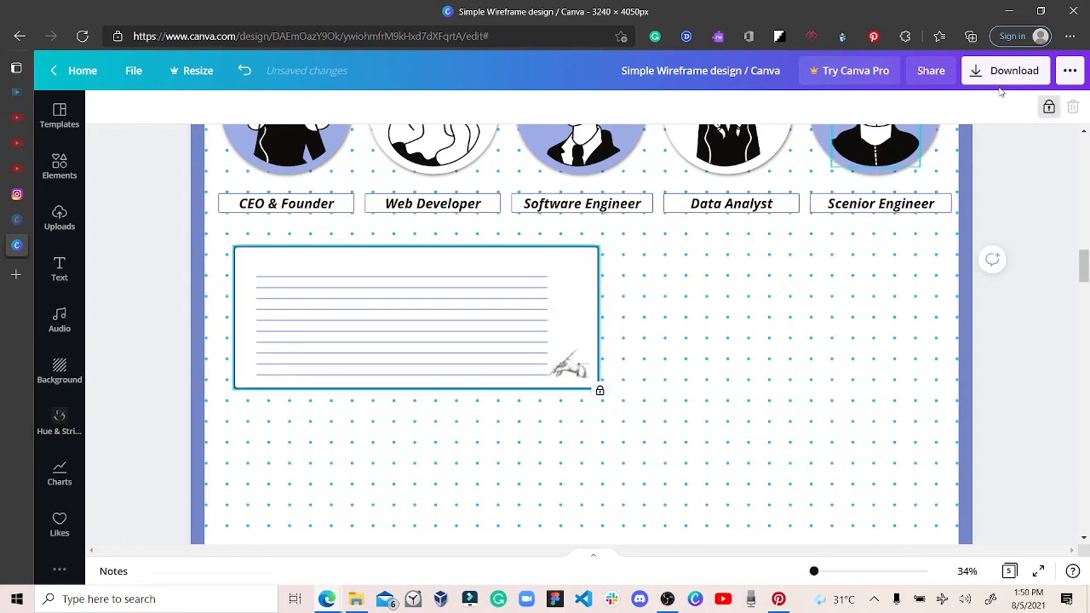
click(1048, 107)
click(1048, 107)
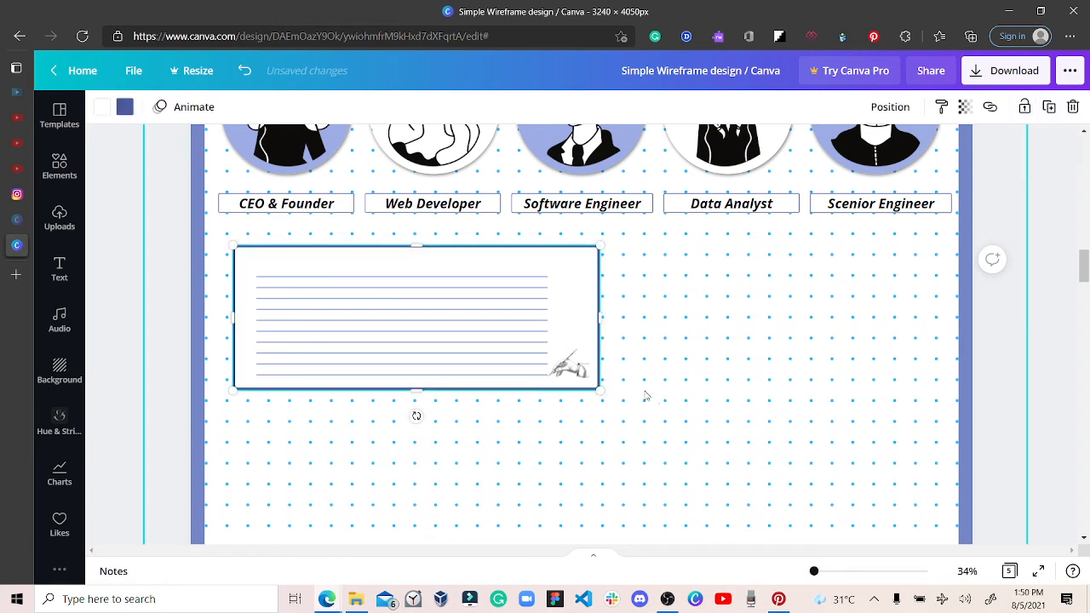
drag(647, 396, 439, 261)
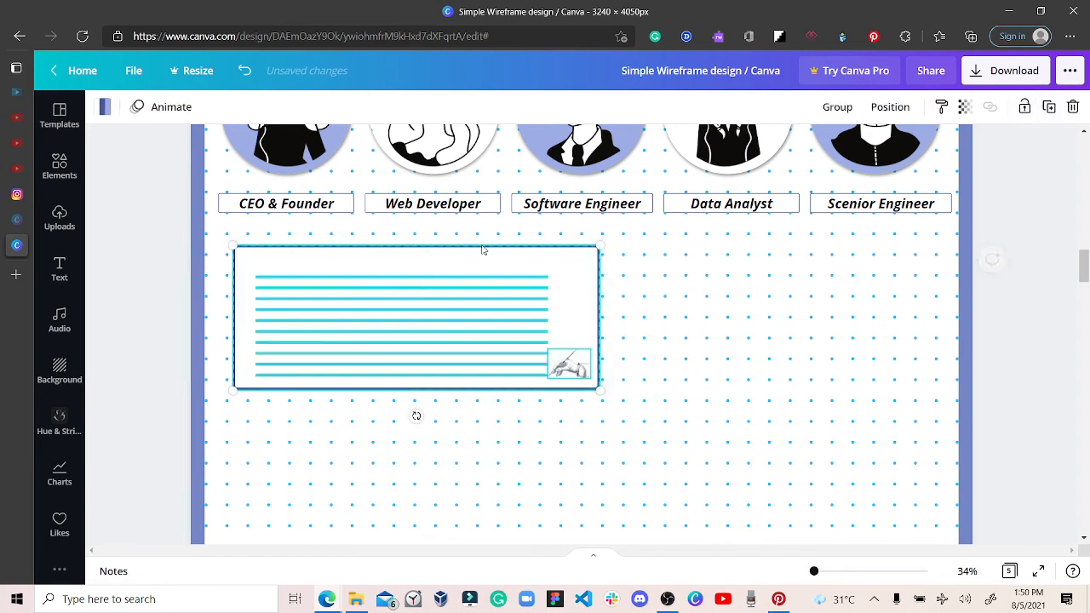
click(844, 110)
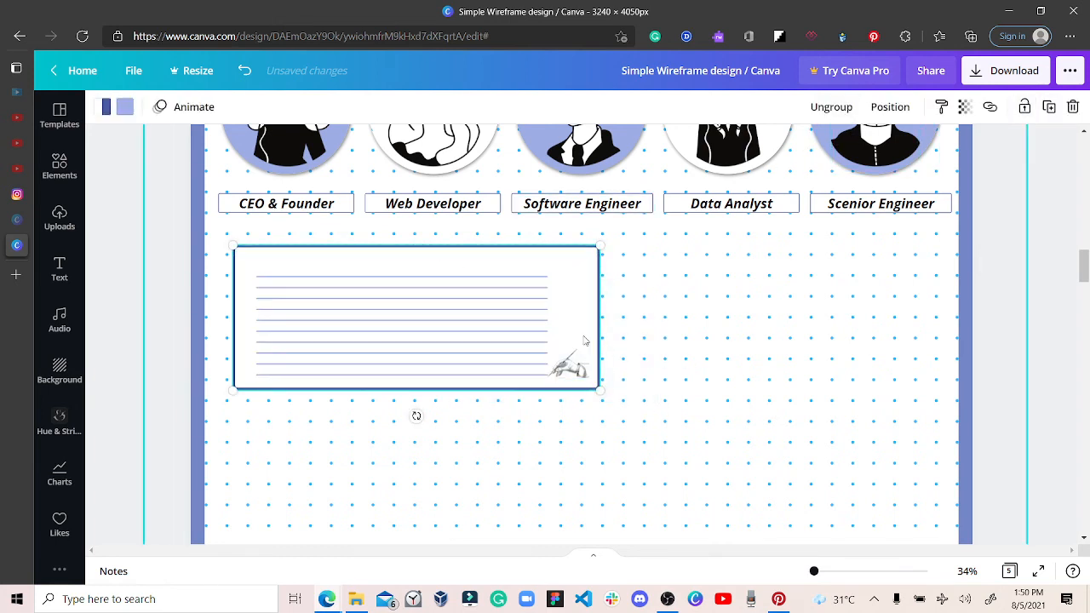
Step: Align the grouped box's left edge with the CEO & Founder label and place a duplicate diagonally below it near the page's right edge
drag(568, 373, 556, 333)
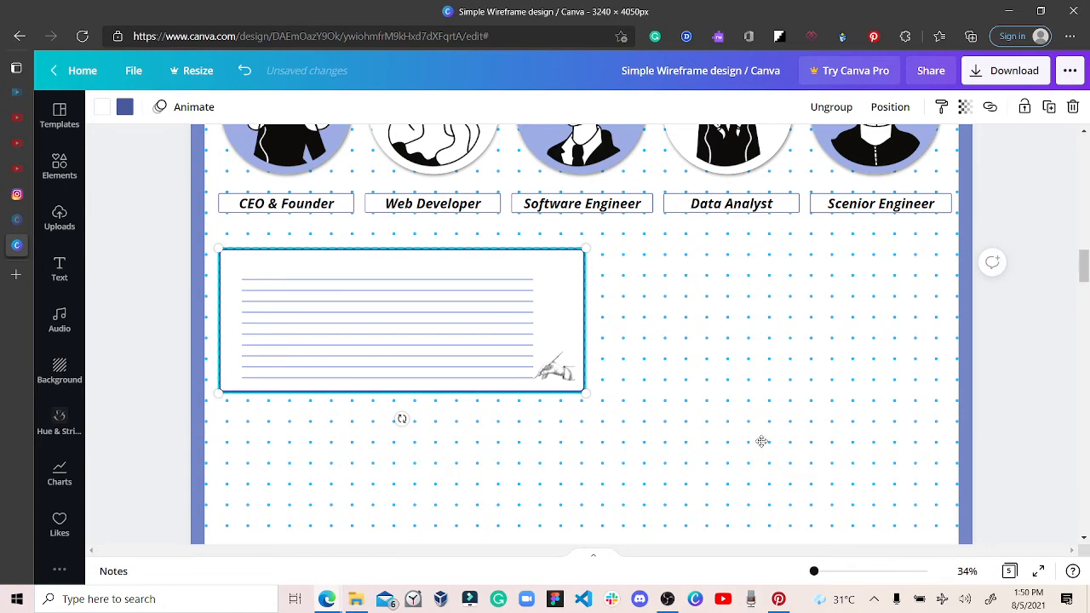
key(ctrl+d)
drag(761, 441, 883, 472)
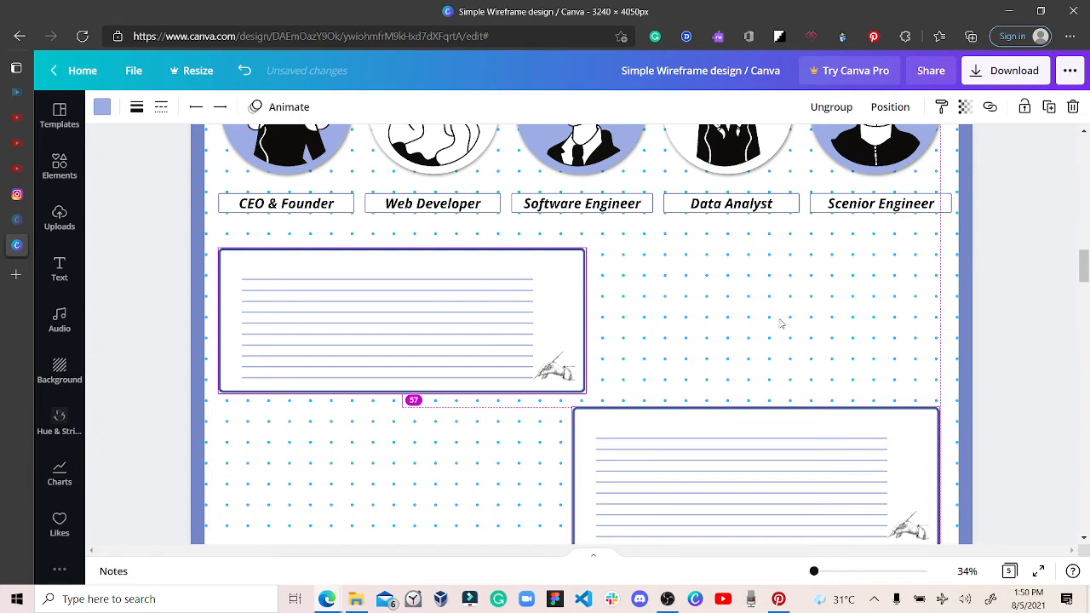
scroll(779, 320, down, 2)
scroll(781, 321, up, 1)
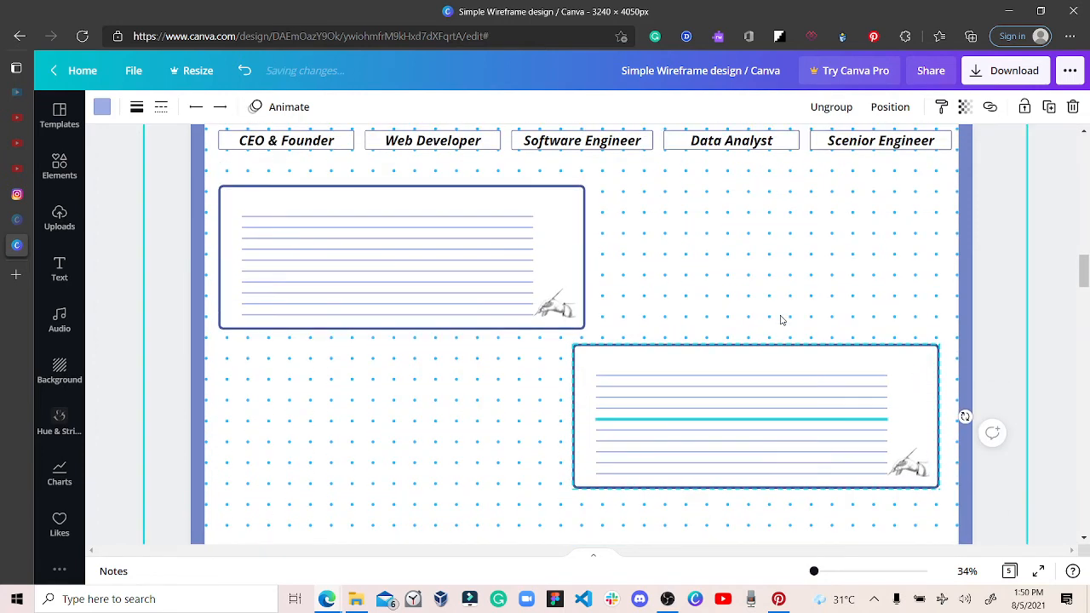
scroll(782, 320, down, 3)
scroll(782, 320, up, 1)
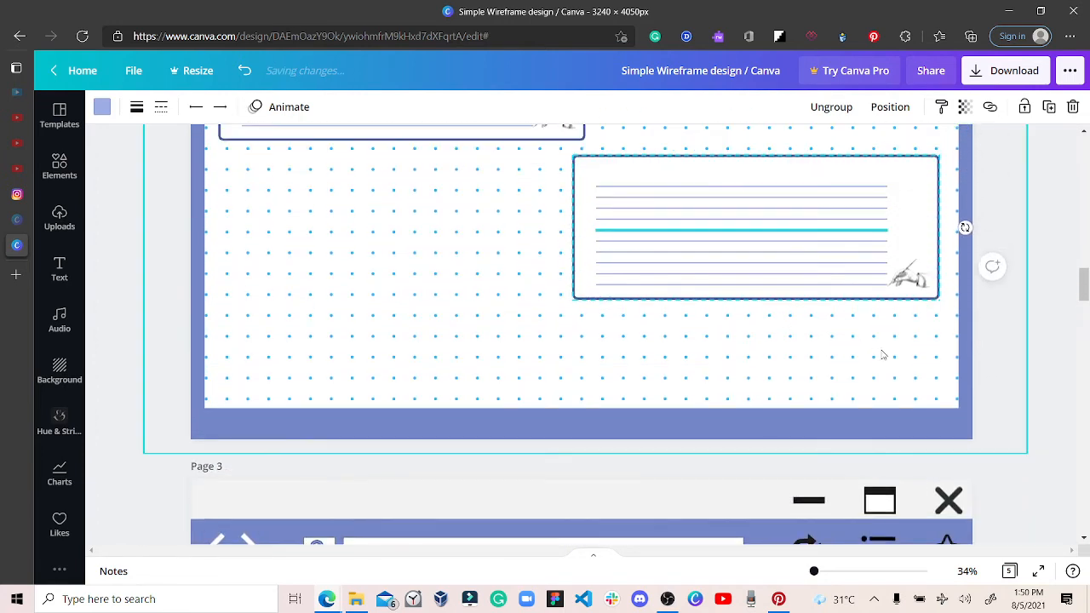
Step: Shrink both lined boxes together to roughly three quarters of their size
drag(909, 342, 482, 114)
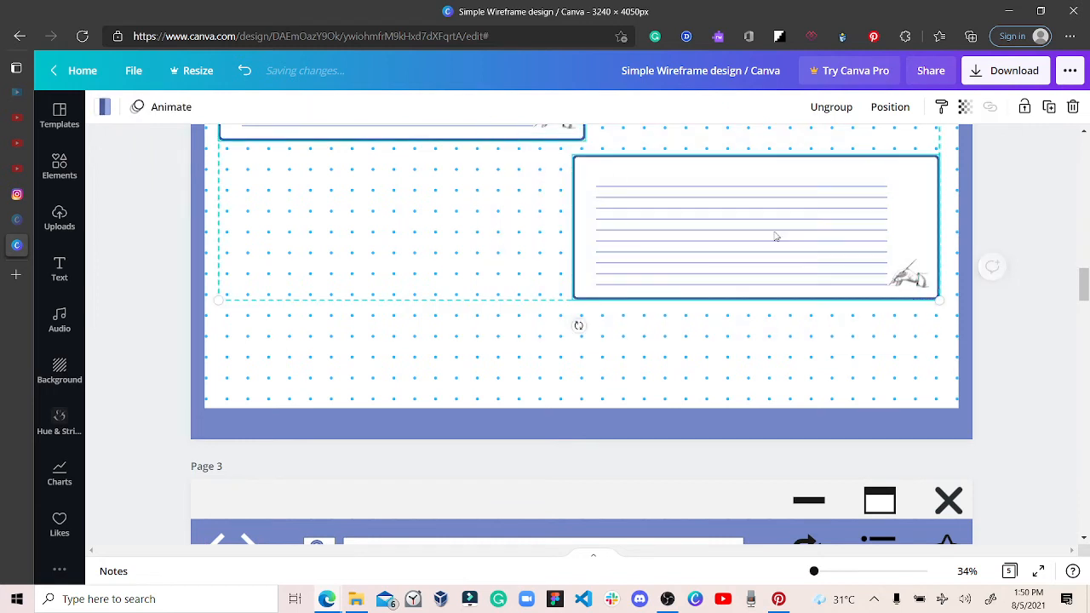
drag(872, 211, 815, 153)
scroll(840, 265, up, 5)
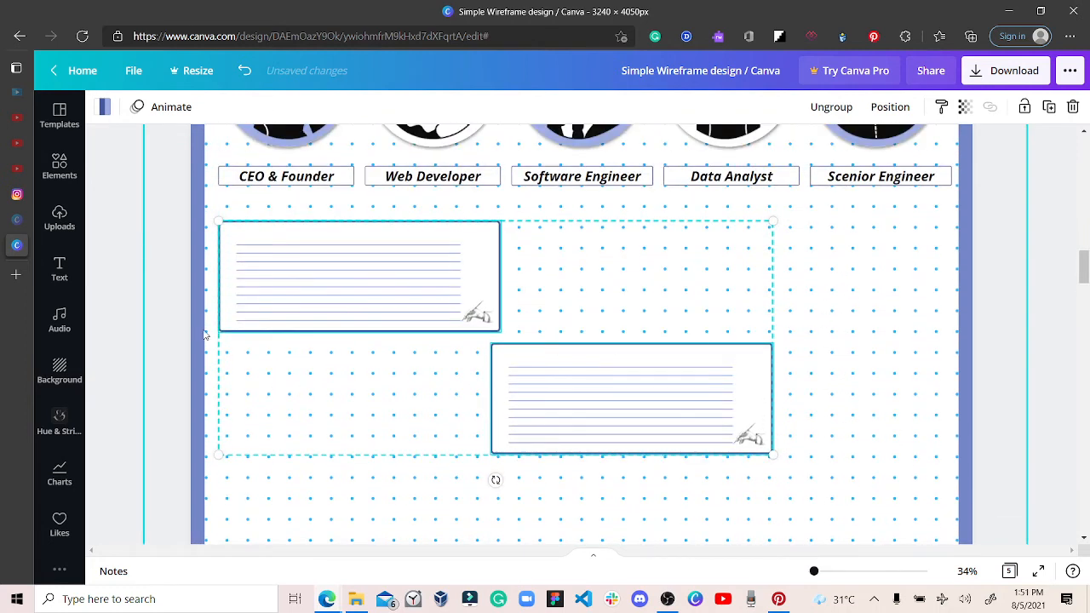
click(226, 368)
Step: Move the second box below the first, and place a duplicate of the first box in that lower row on the page's right half
scroll(347, 372, up, 1)
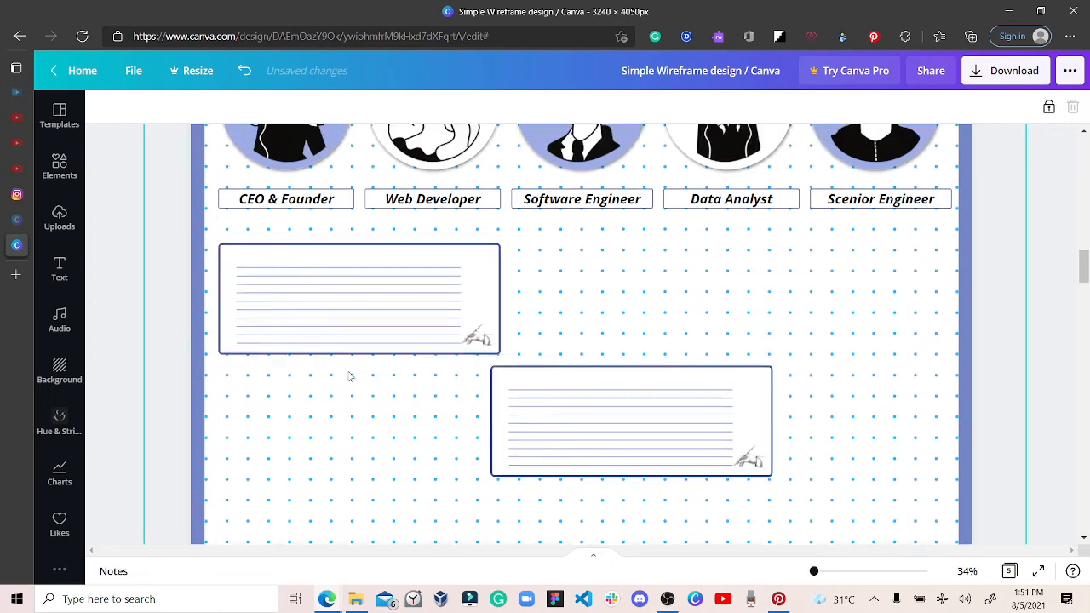
click(574, 416)
drag(560, 425, 757, 291)
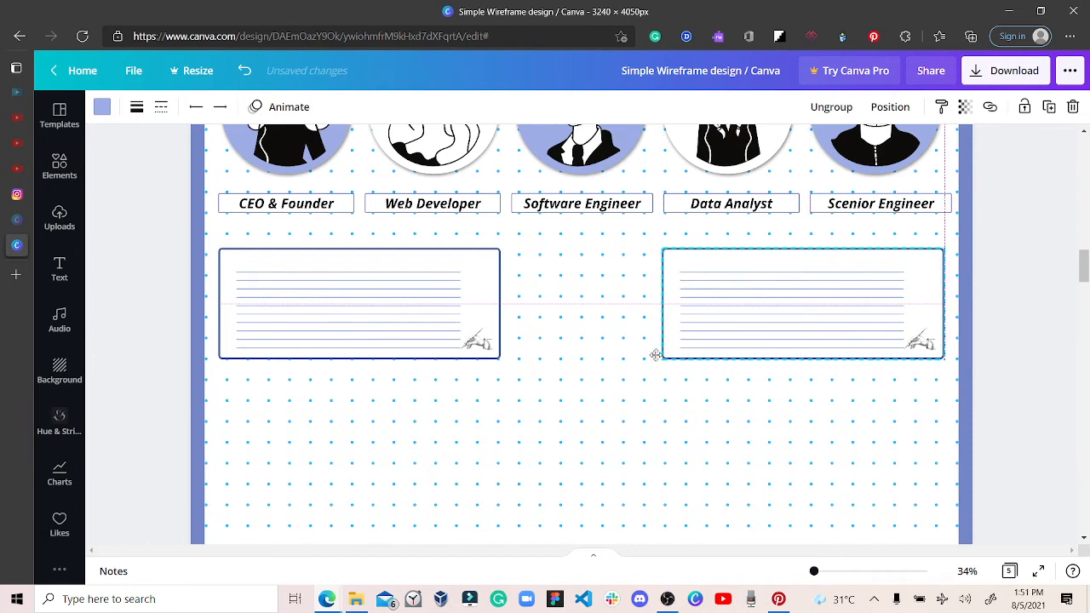
drag(654, 354, 316, 451)
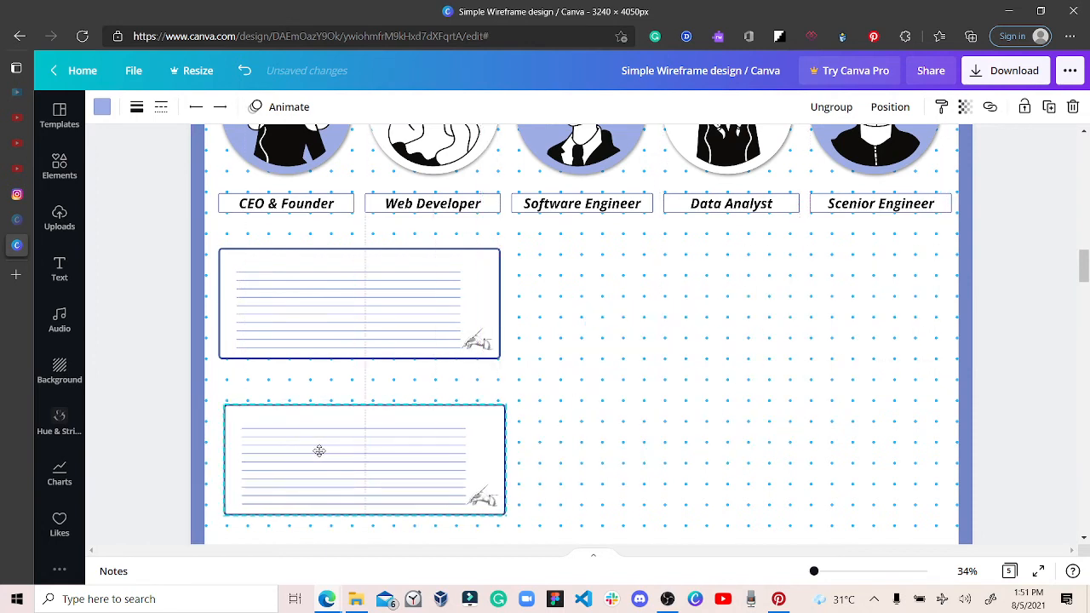
click(368, 319)
drag(725, 464, 774, 468)
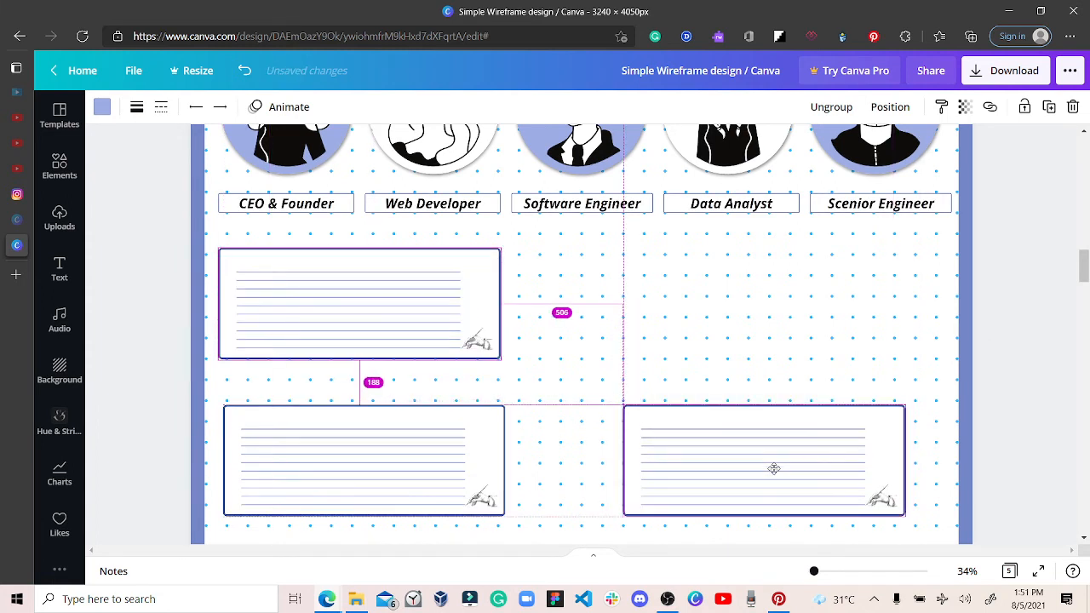
drag(765, 401, 766, 400)
Step: Duplicate the row of two lined boxes and place the copies directly beneath it
scroll(766, 358, down, 3)
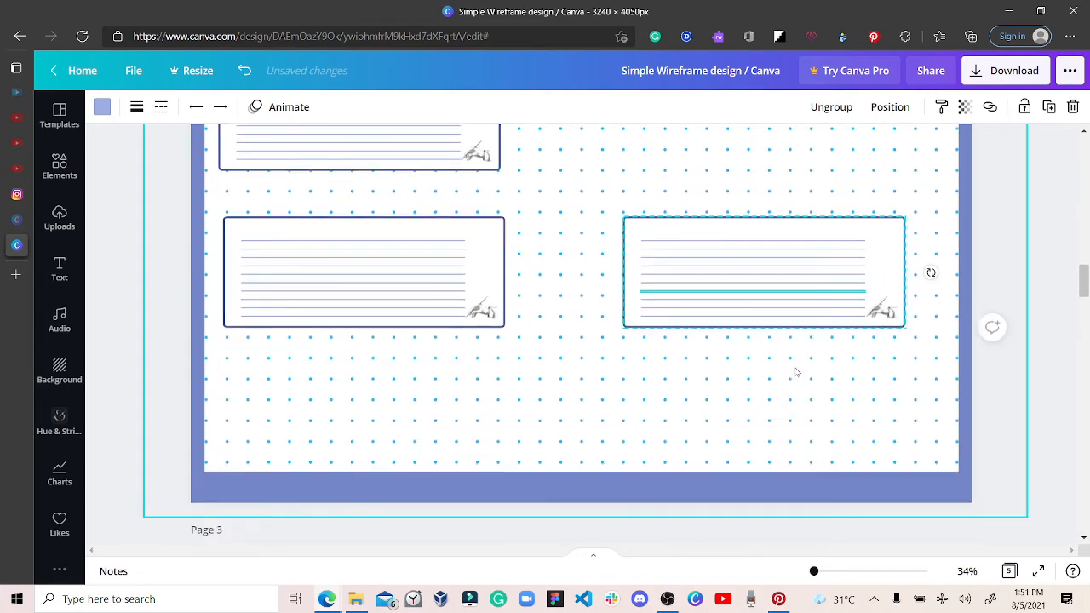
drag(802, 365, 390, 248)
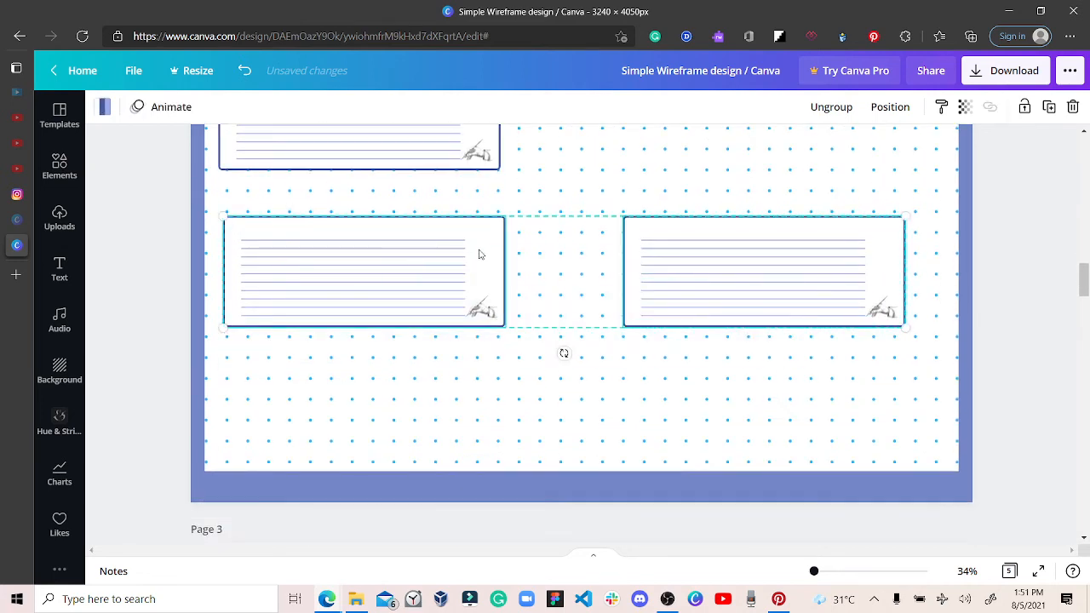
drag(480, 254, 467, 349)
Step: Move the uppermost lined box to the horizontal middle of the page, below the portrait labels
click(440, 160)
drag(623, 160, 636, 158)
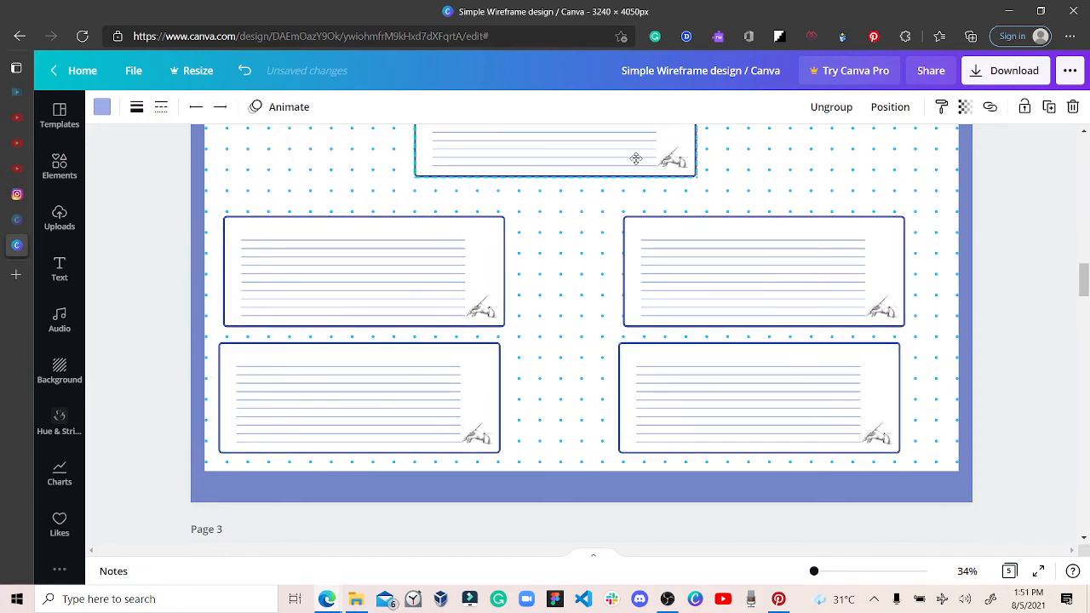
click(902, 169)
scroll(909, 195, up, 2)
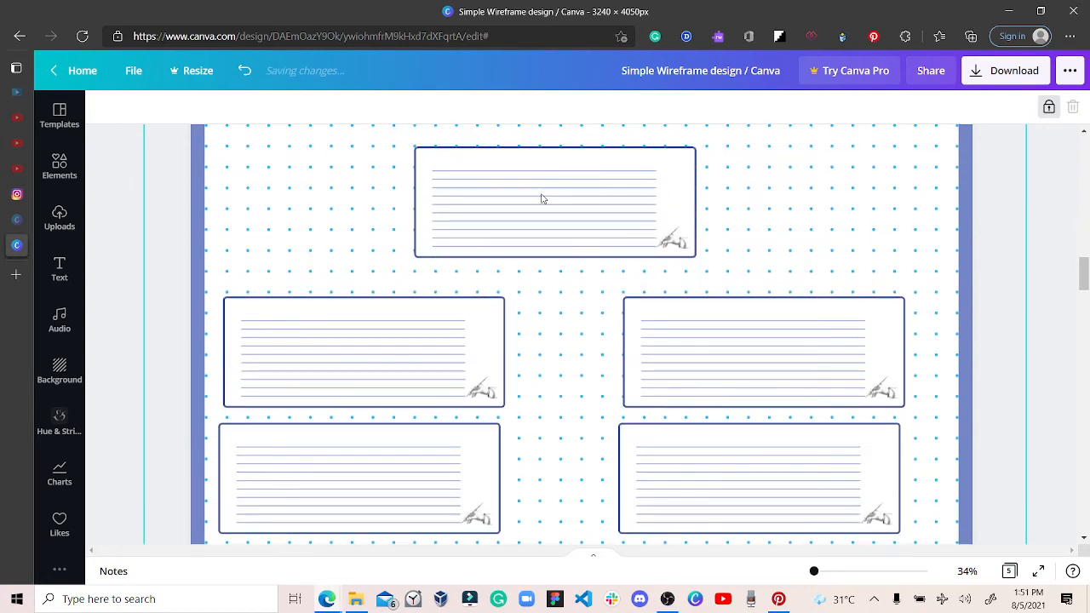
scroll(562, 313, up, 4)
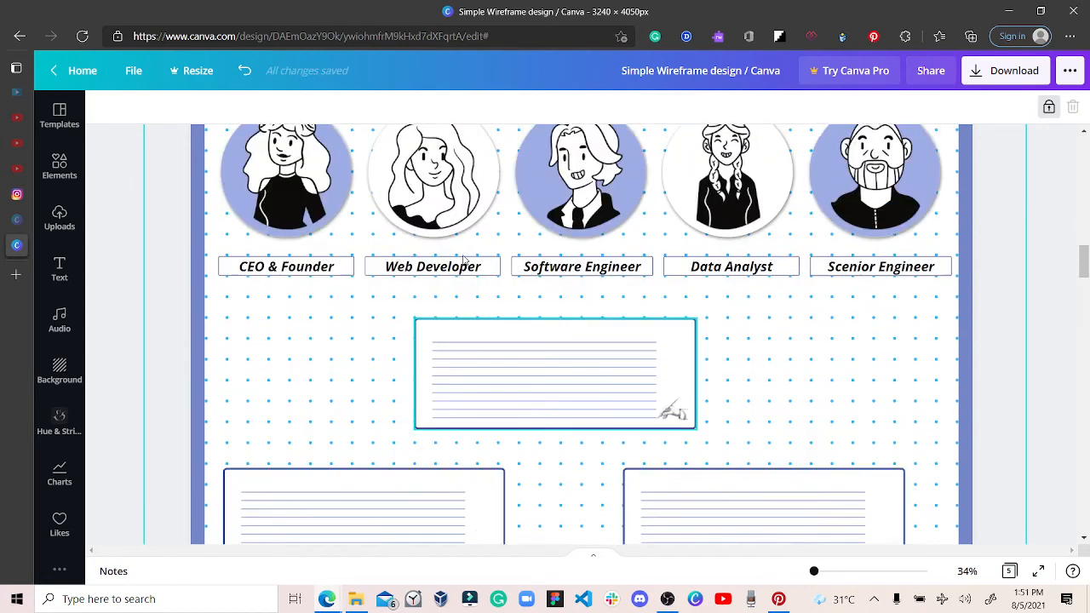
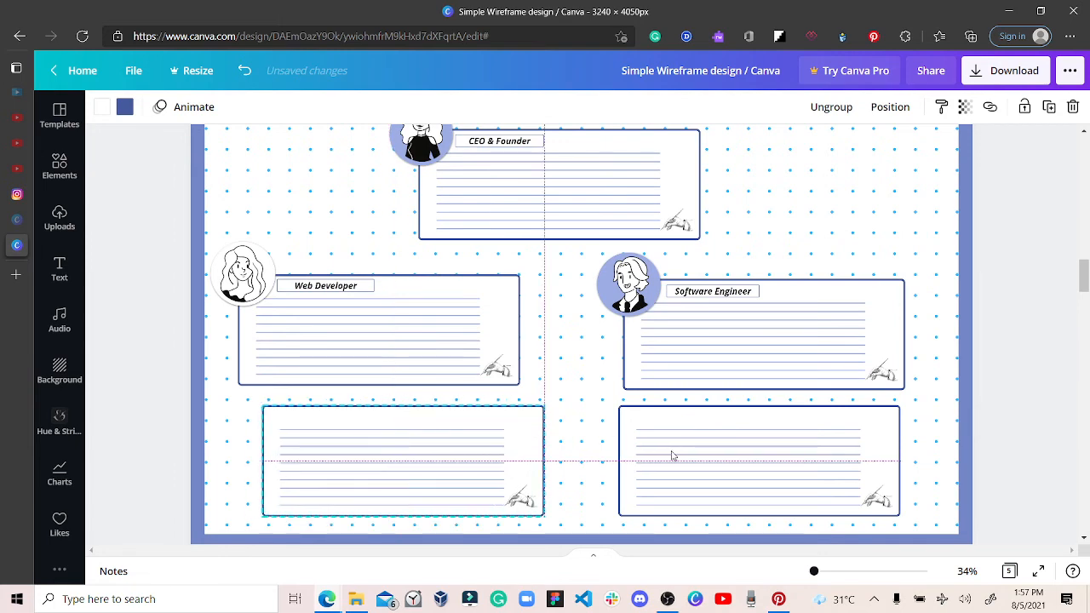
Step: Shift the bottom-row right box toward the page's right edge and align the bottom-row left box level with it
shift+click(696, 460)
drag(703, 457, 712, 455)
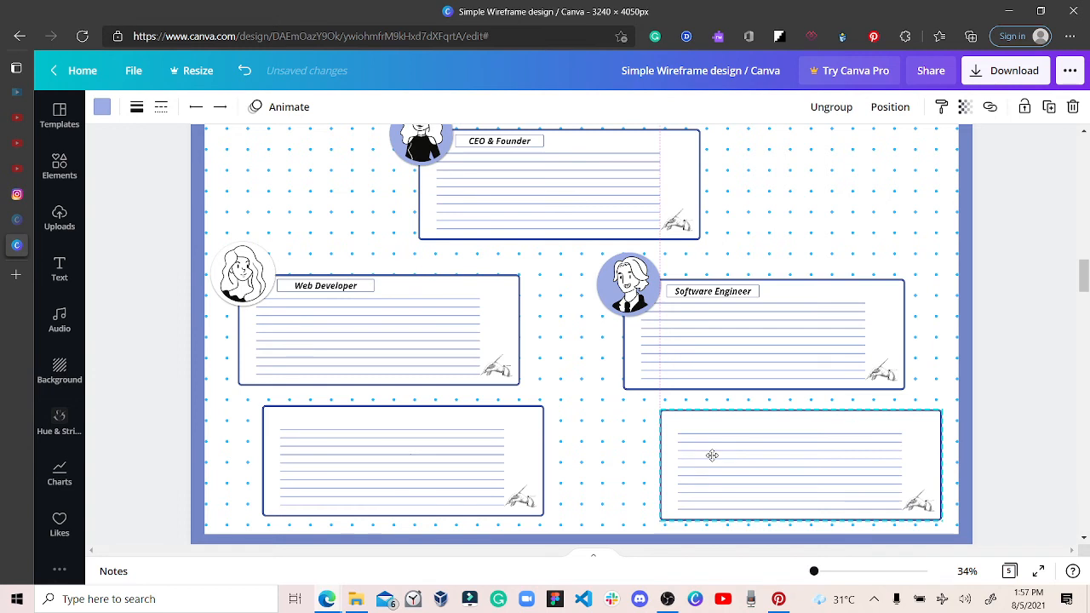
click(493, 471)
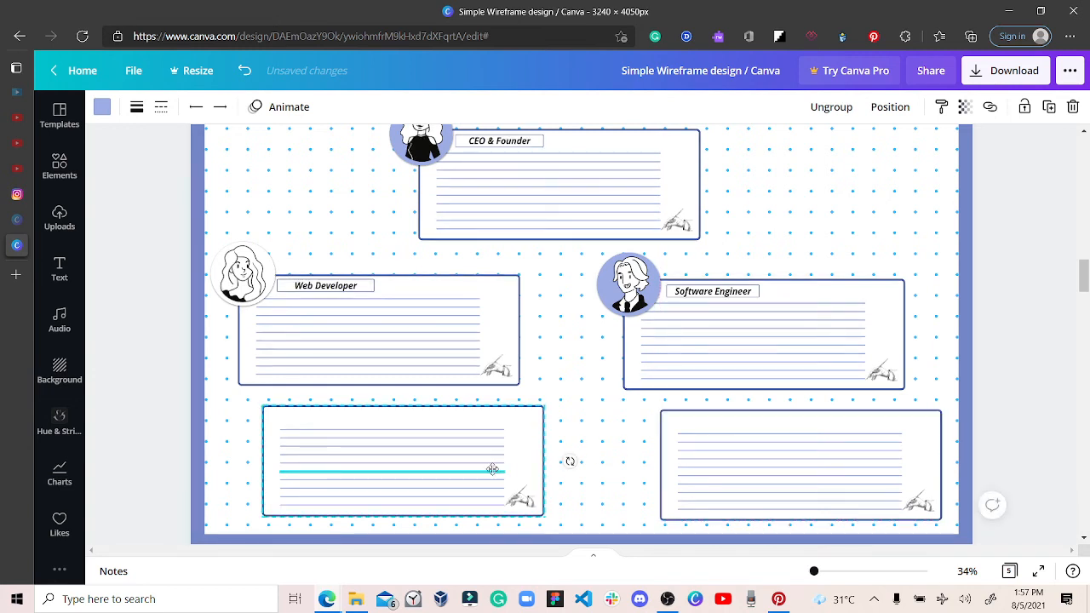
drag(492, 469, 492, 470)
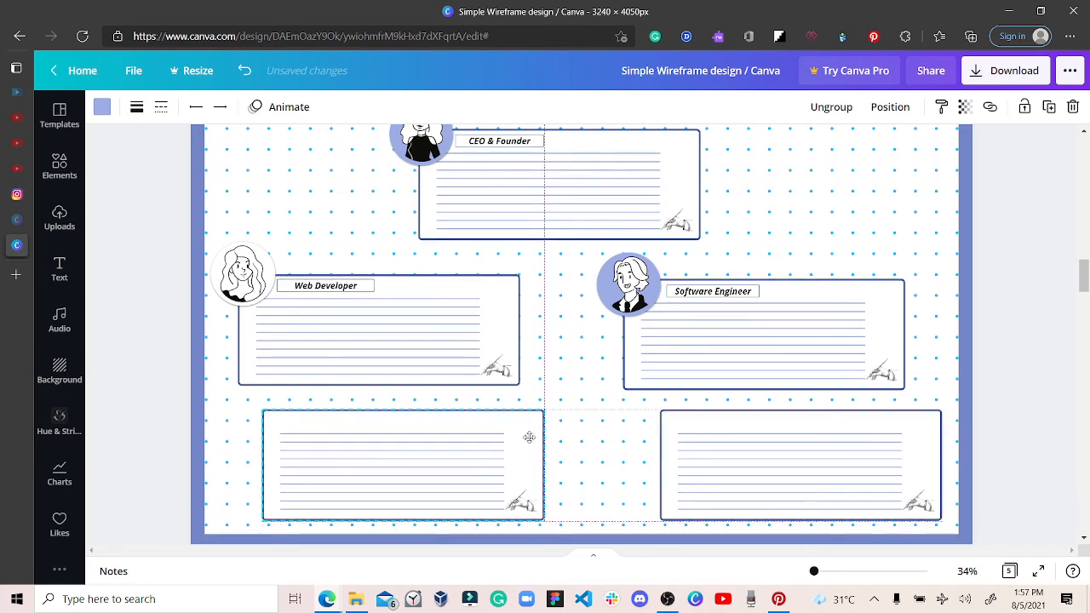
Step: Duplicate the large Data Analyst and Scenior Engineer portraits together with their labels
scroll(560, 414, up, 2)
scroll(559, 413, up, 3)
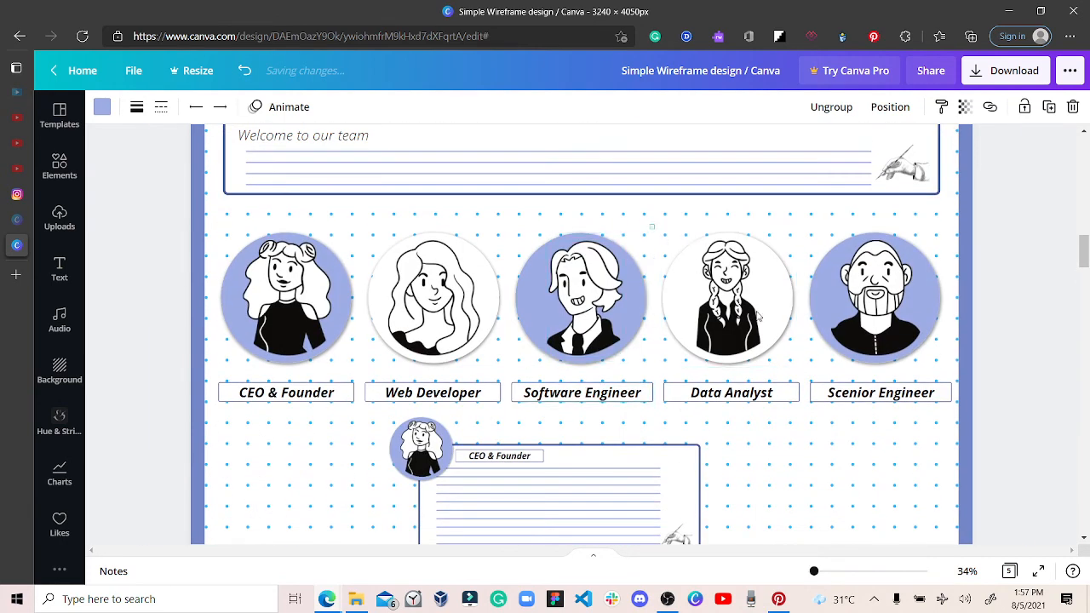
drag(509, 373, 730, 407)
click(955, 220)
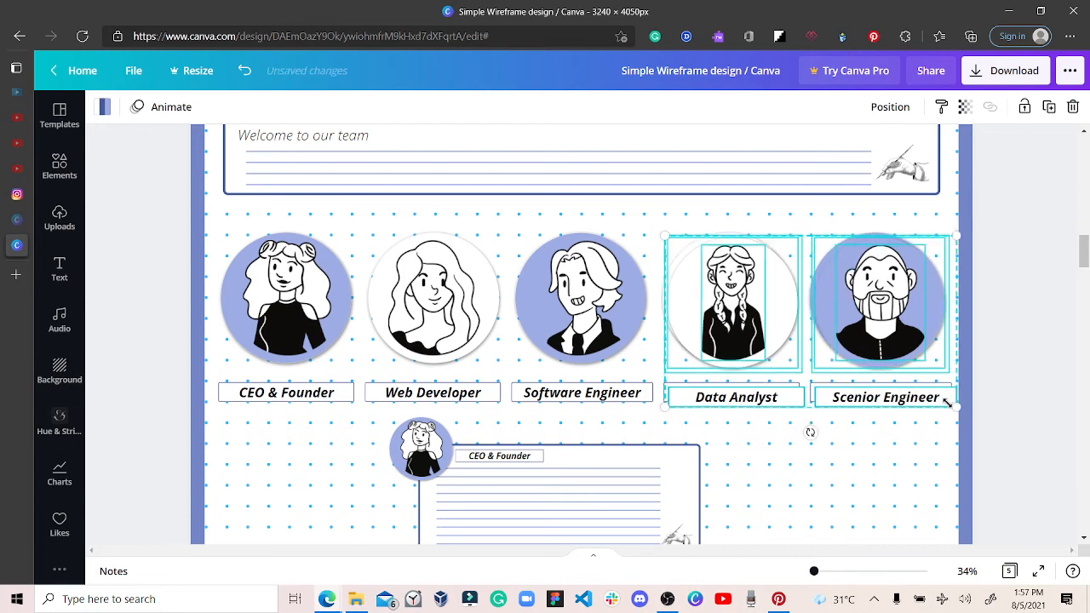
Step: Shrink the copied portraits and labels to about 633 × 372 and move them beside the CEO & Founder box
drag(906, 354, 833, 296)
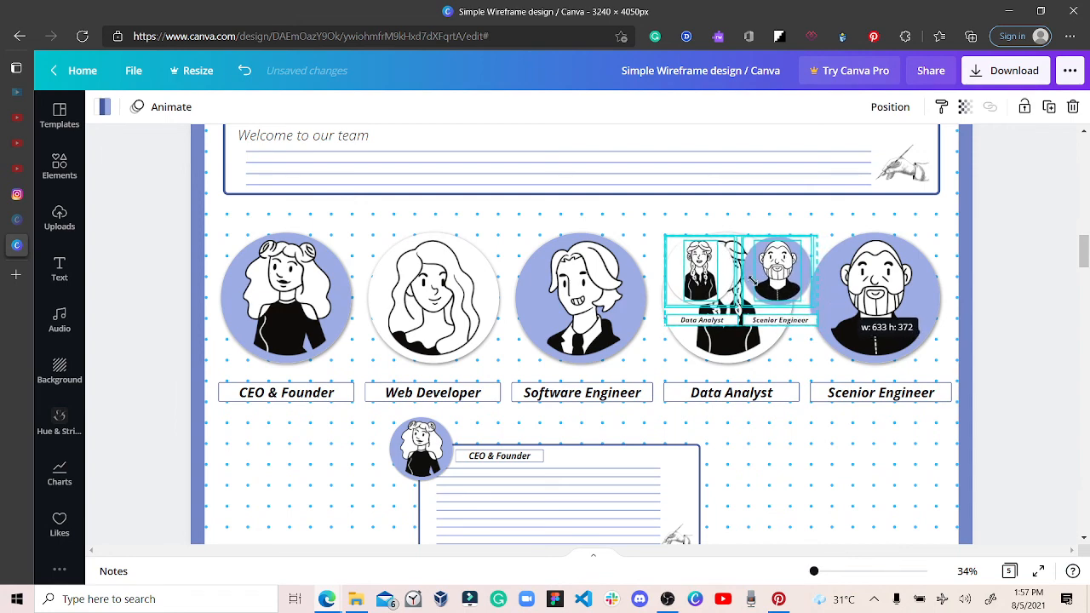
drag(753, 281, 753, 281)
drag(771, 495, 809, 511)
scroll(796, 419, down, 5)
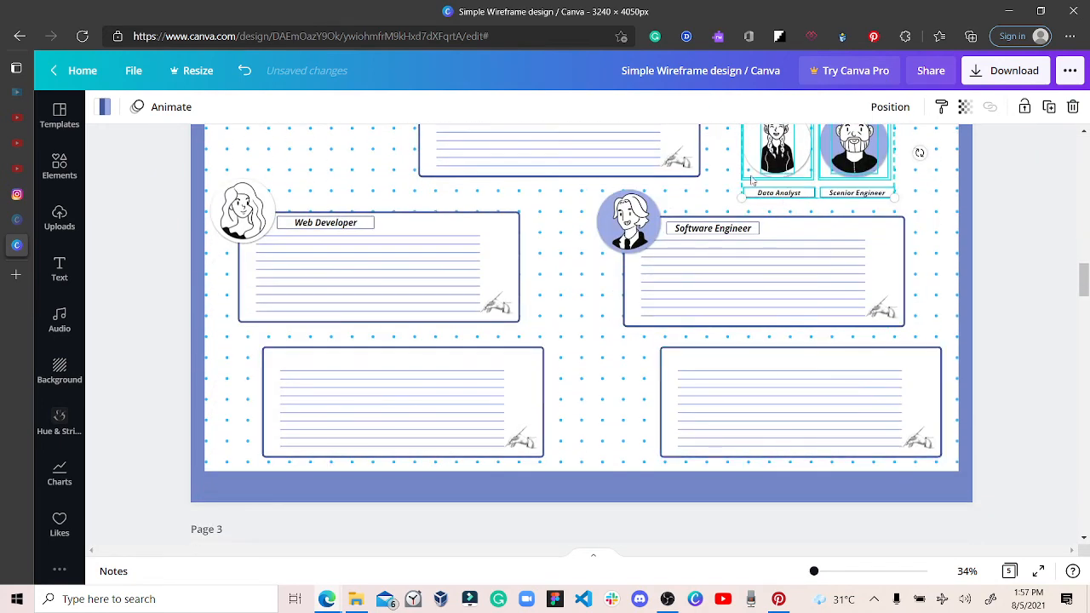
Step: Move the copied Data Analyst and Scenior Engineer portraits to the bottom row, placing each on the left corner of its lined box
drag(776, 162, 579, 367)
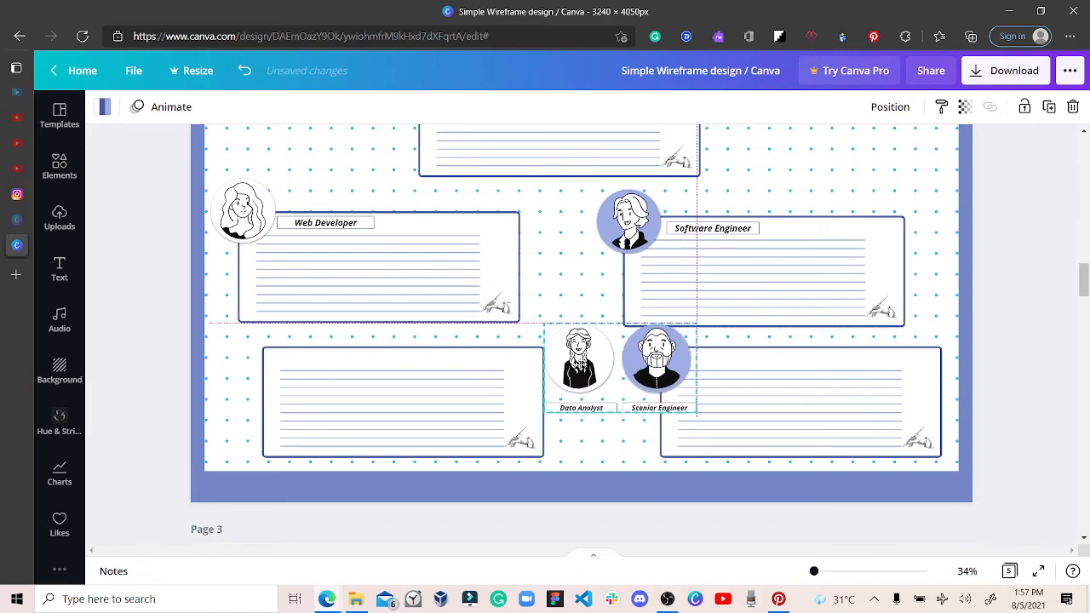
click(585, 444)
click(584, 368)
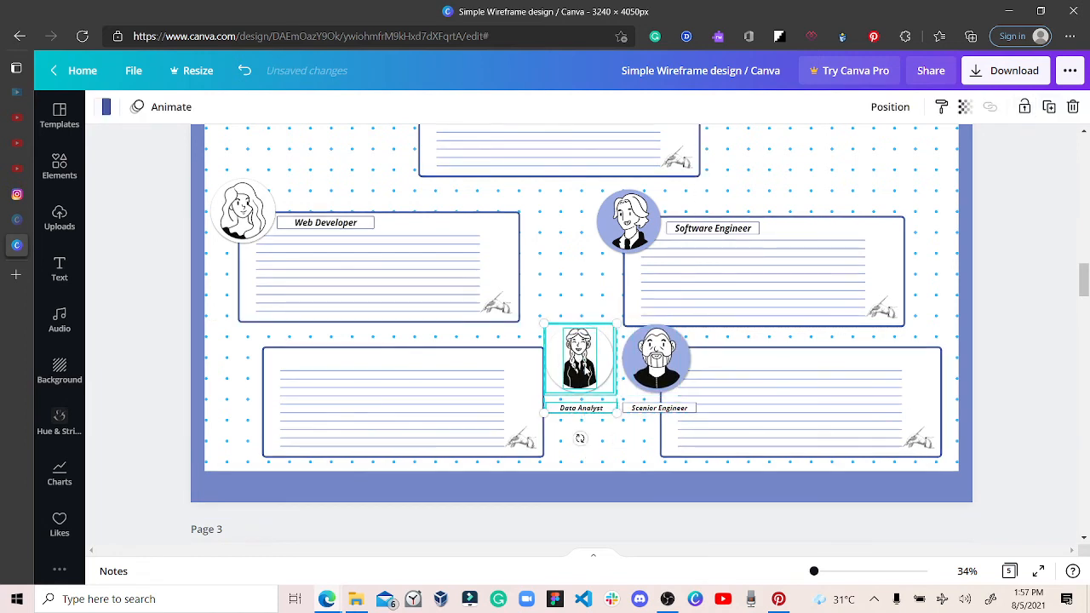
drag(450, 368, 262, 368)
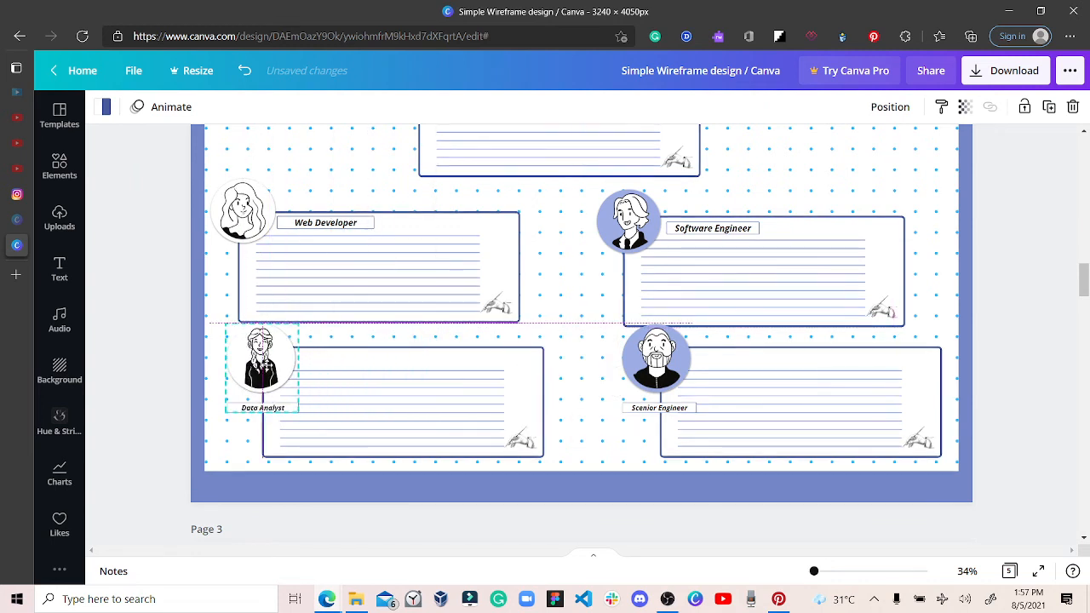
click(583, 384)
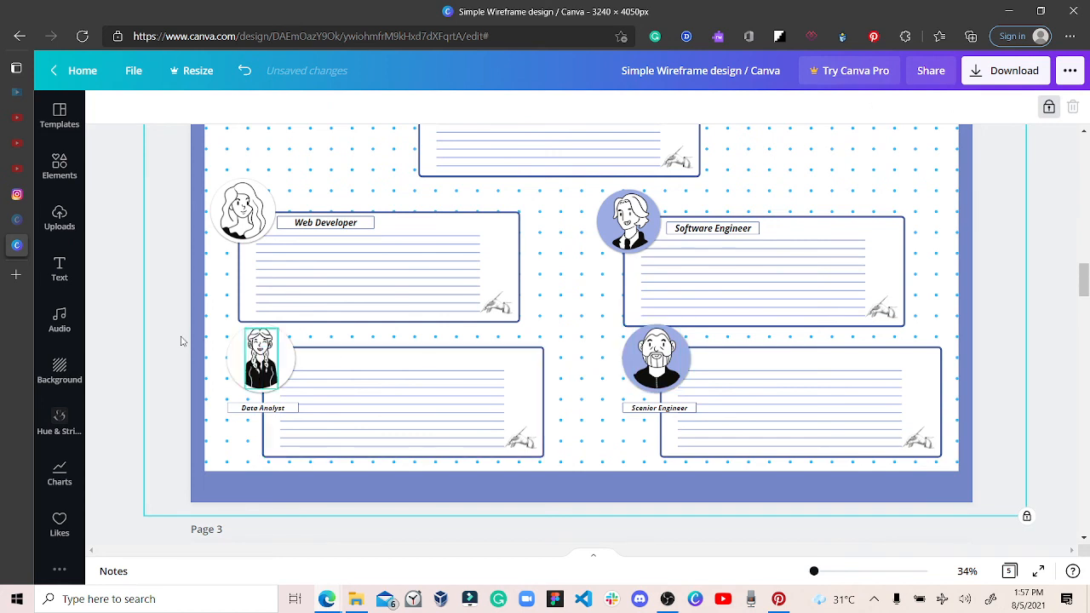
Step: Shrink the small Data Analyst portrait on the bottom-left box slightly, comparing it with the portraits above
drag(206, 336, 288, 391)
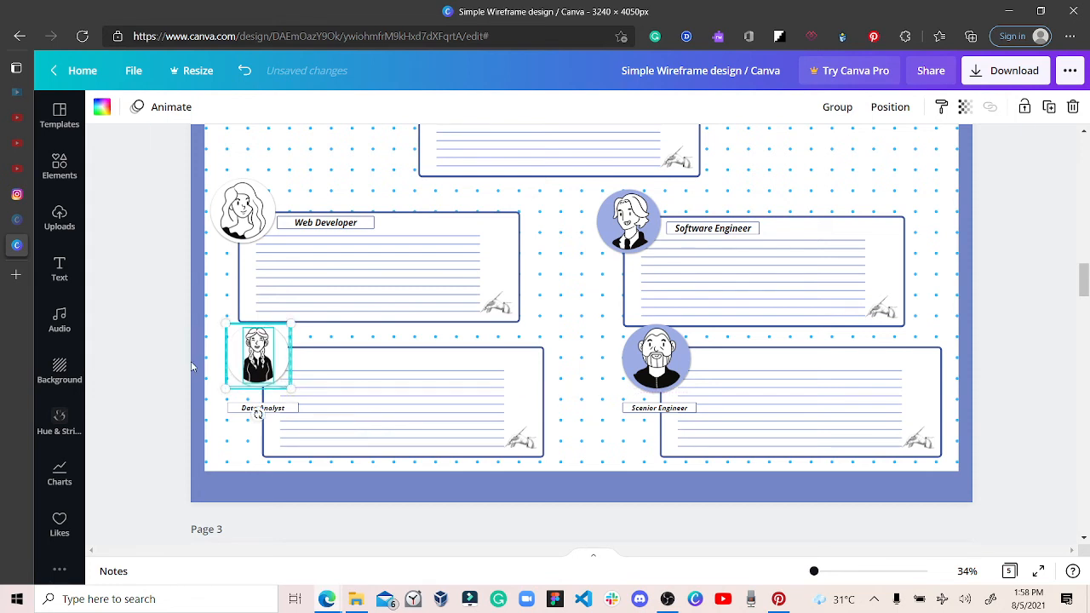
scroll(285, 330, up, 1)
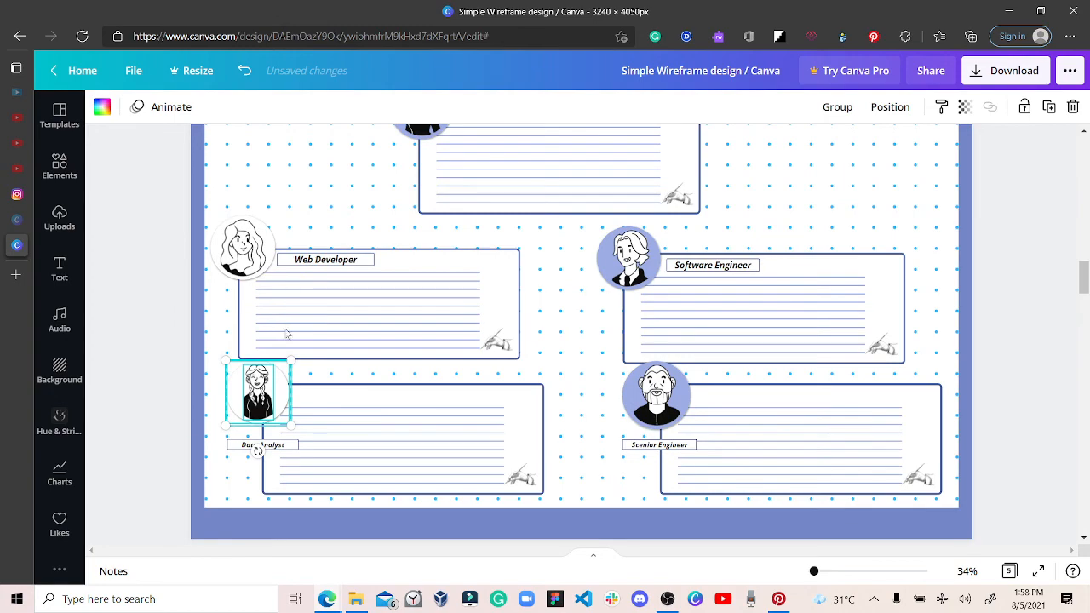
scroll(286, 334, up, 5)
scroll(287, 334, down, 2)
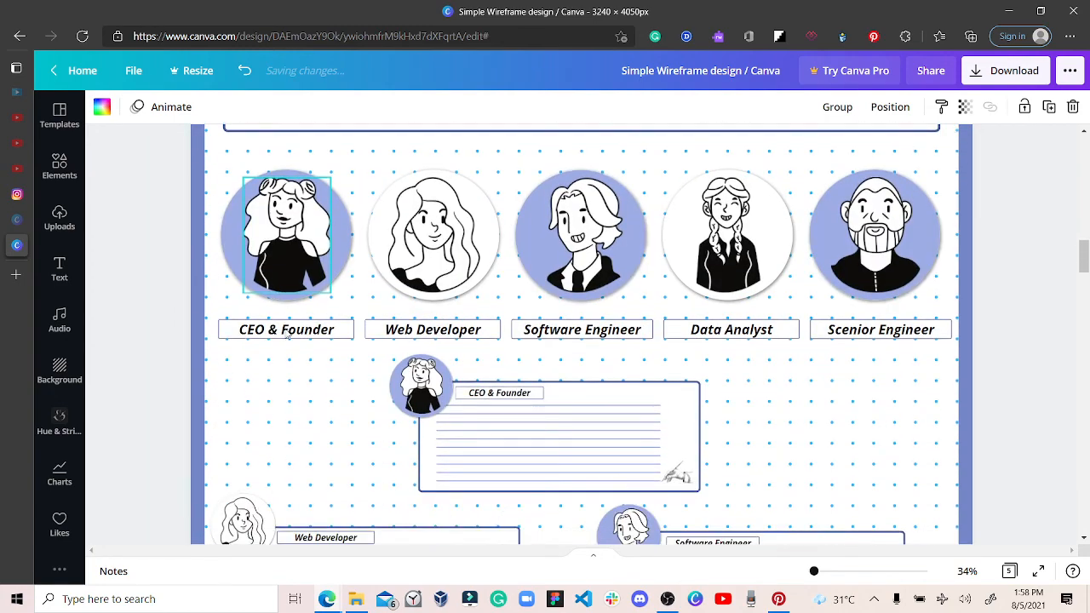
scroll(287, 334, down, 5)
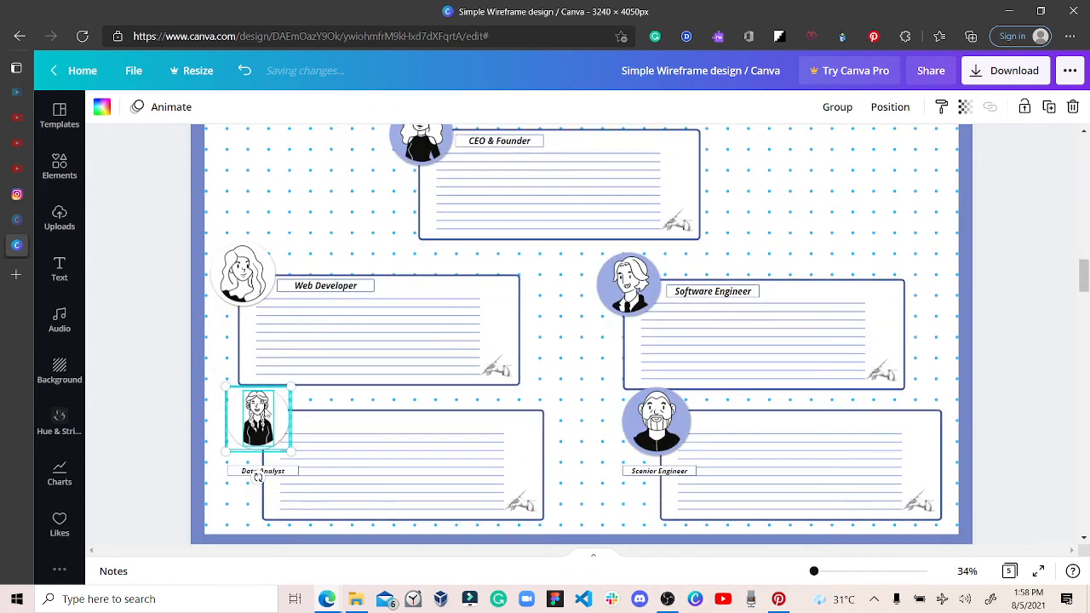
Step: Move the small Data Analyst label inside the bottom-left box beside its portrait and enlarge it to about 385 × 56
click(248, 475)
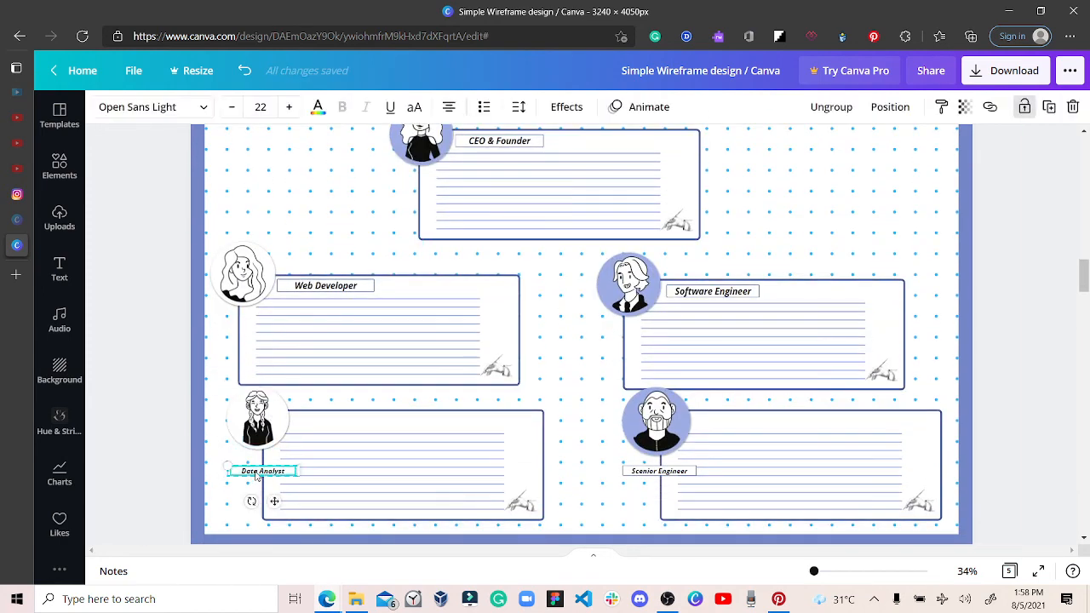
drag(252, 477, 325, 420)
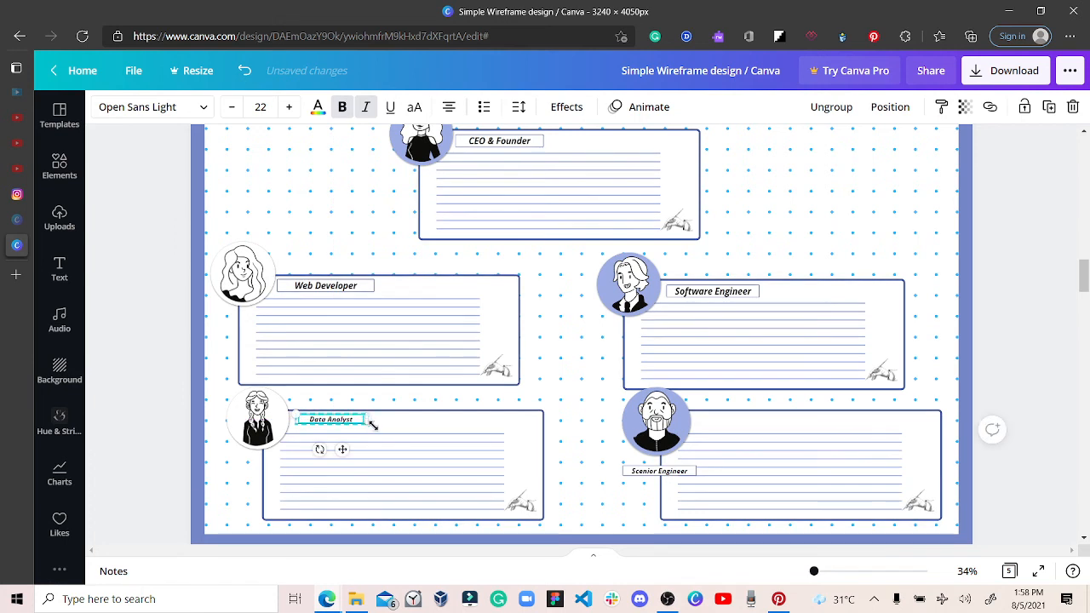
drag(373, 425, 382, 435)
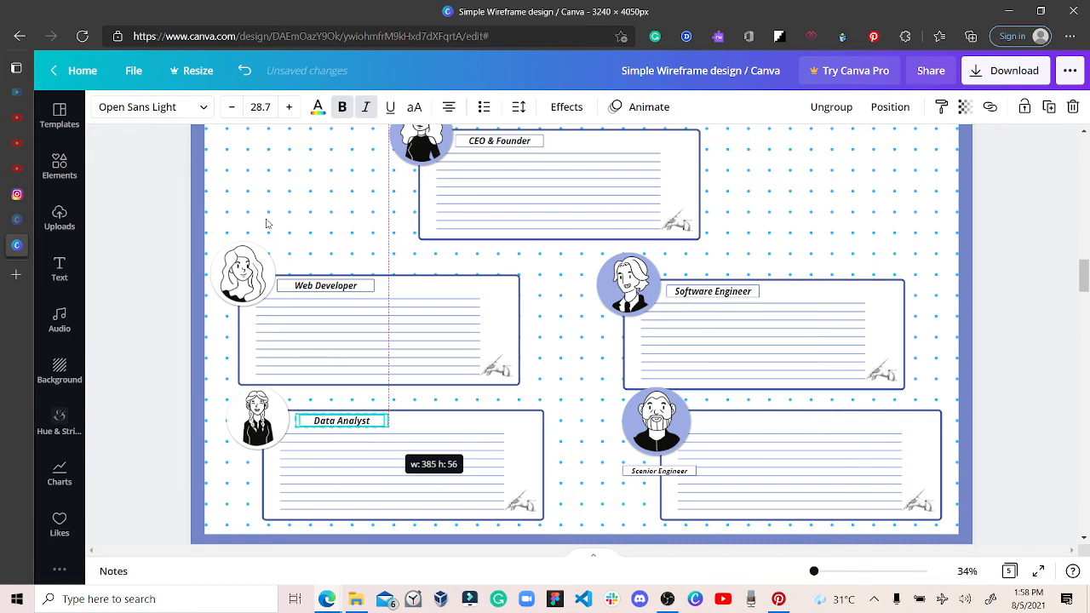
Step: Set the small Data Analyst label's font size to 27.4
click(259, 106)
text(2)
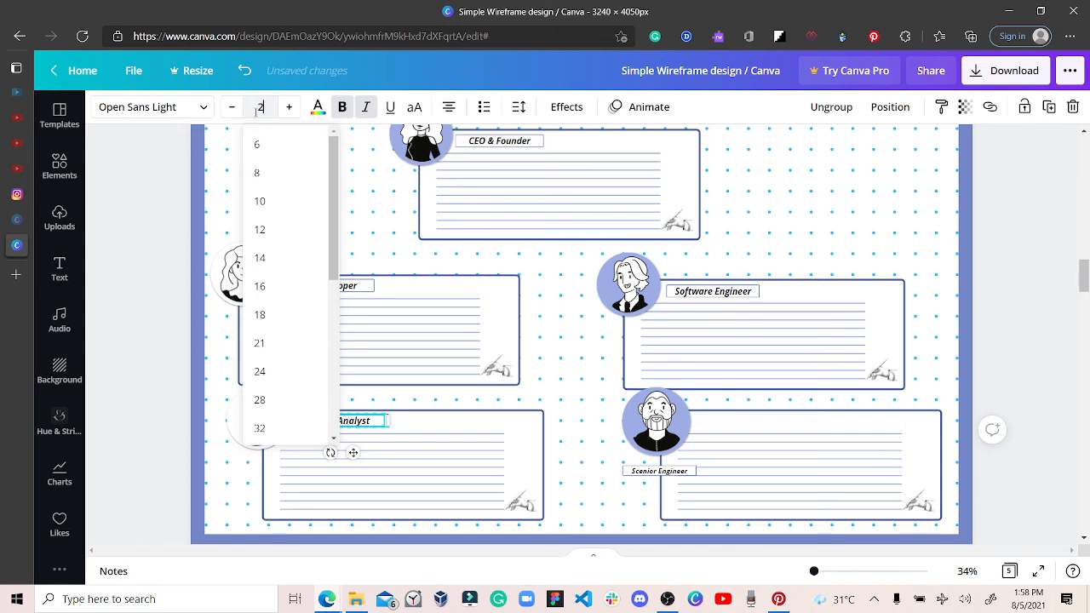
key(Return)
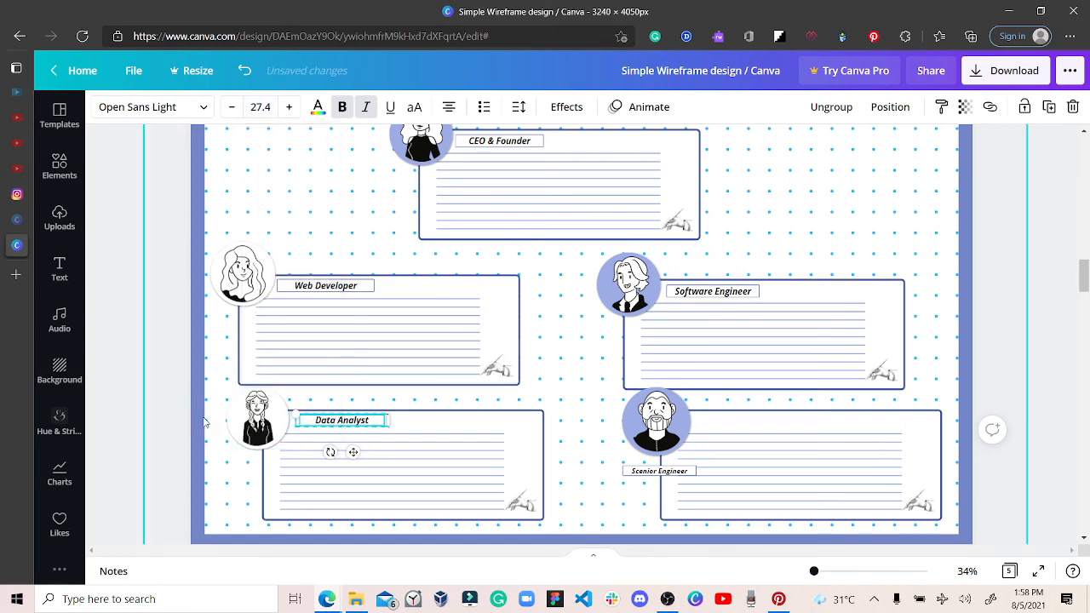
Step: Adjust the small Data Analyst portrait's size to about 272 × 271
drag(204, 422, 290, 388)
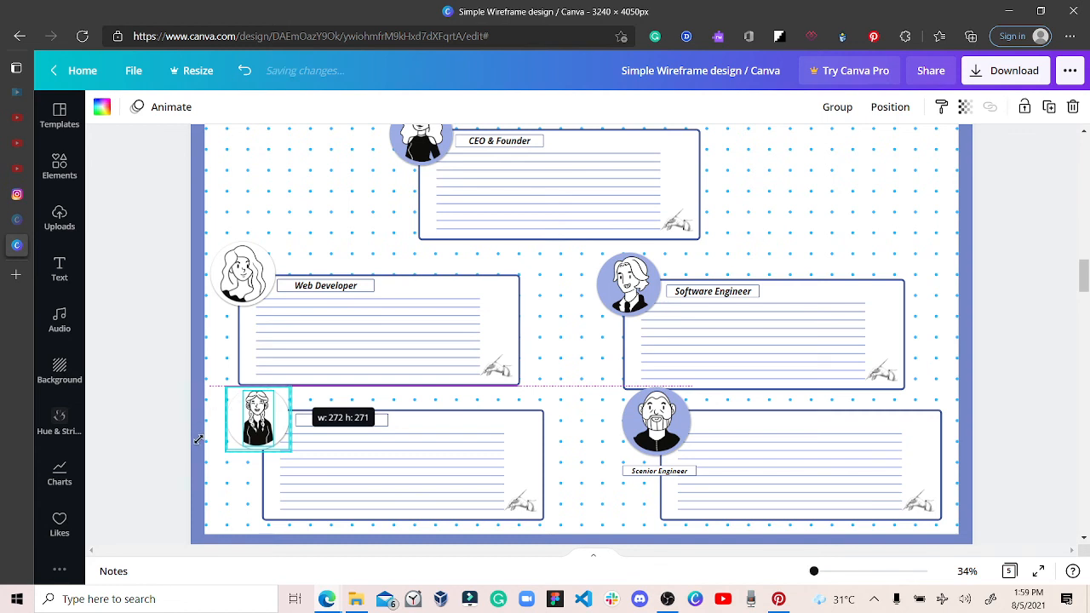
drag(198, 439, 197, 439)
click(228, 467)
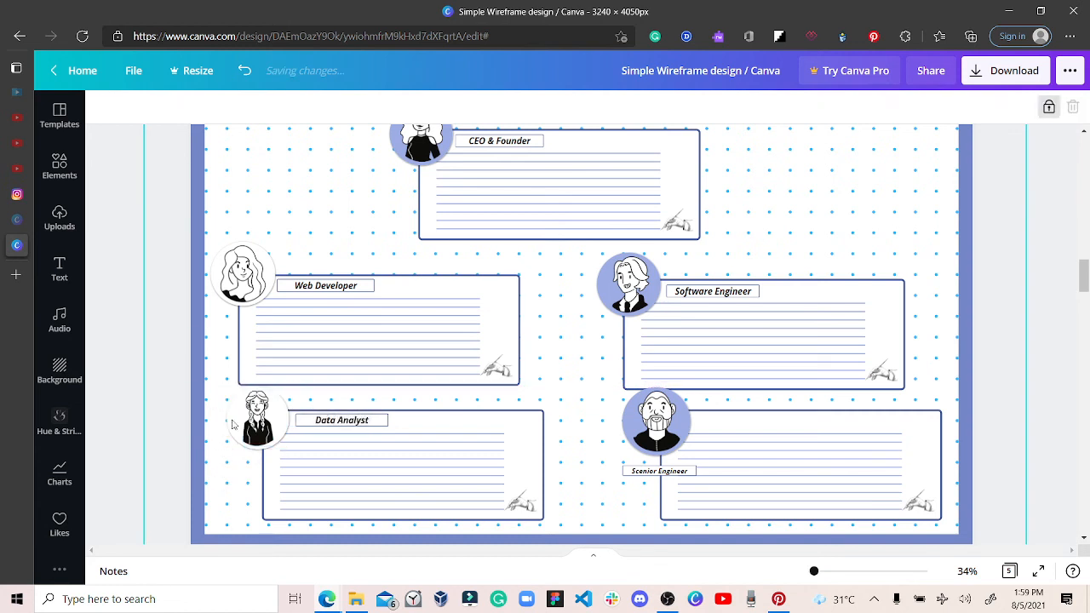
Step: Ungroup the small Data Analyst label and the lined box beneath it
click(325, 419)
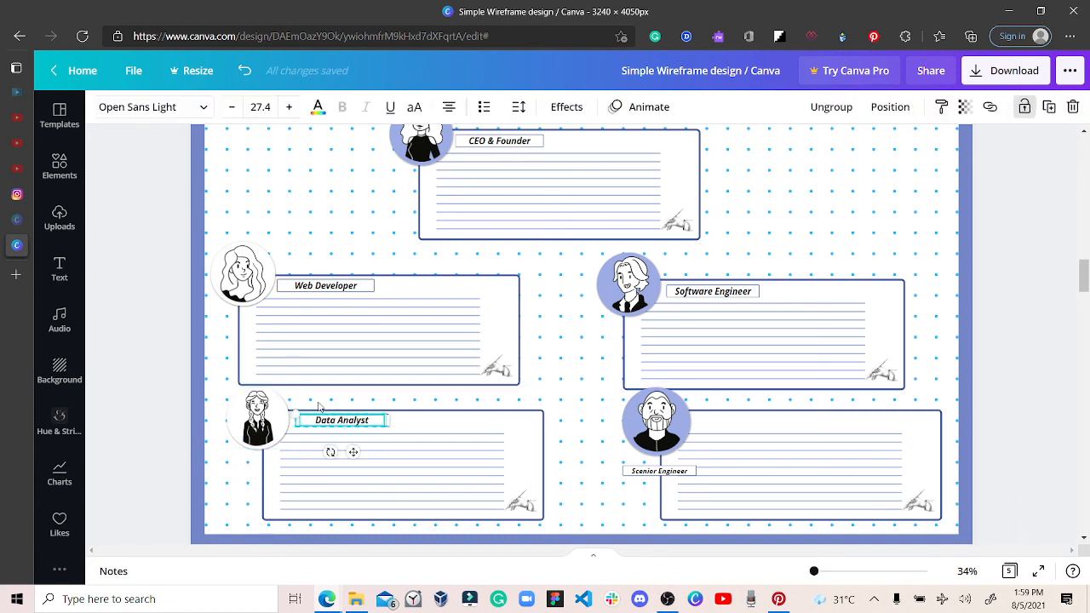
click(838, 108)
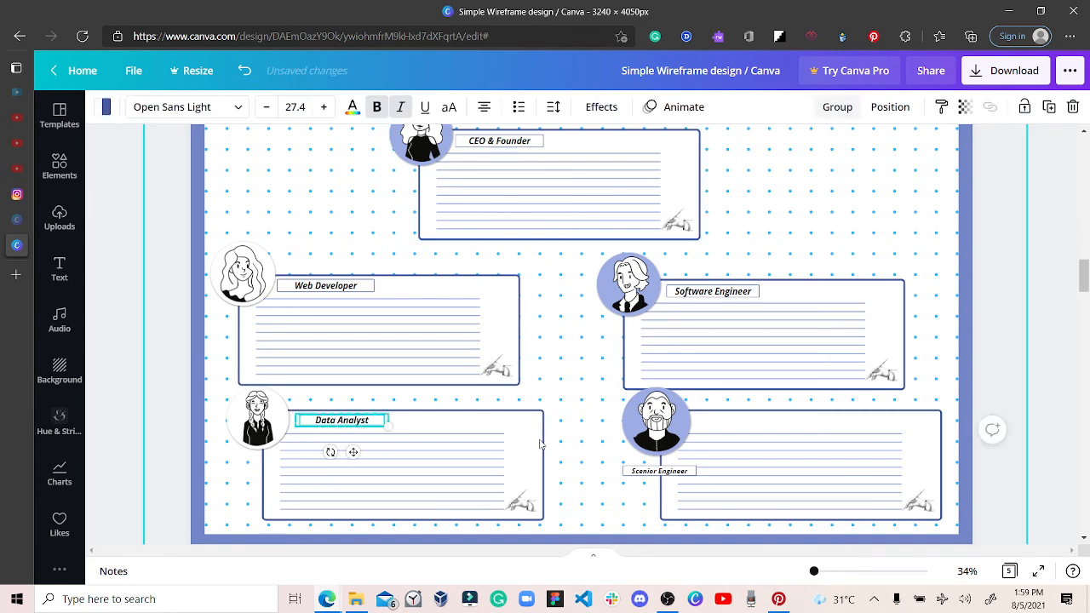
click(594, 363)
click(492, 450)
click(824, 109)
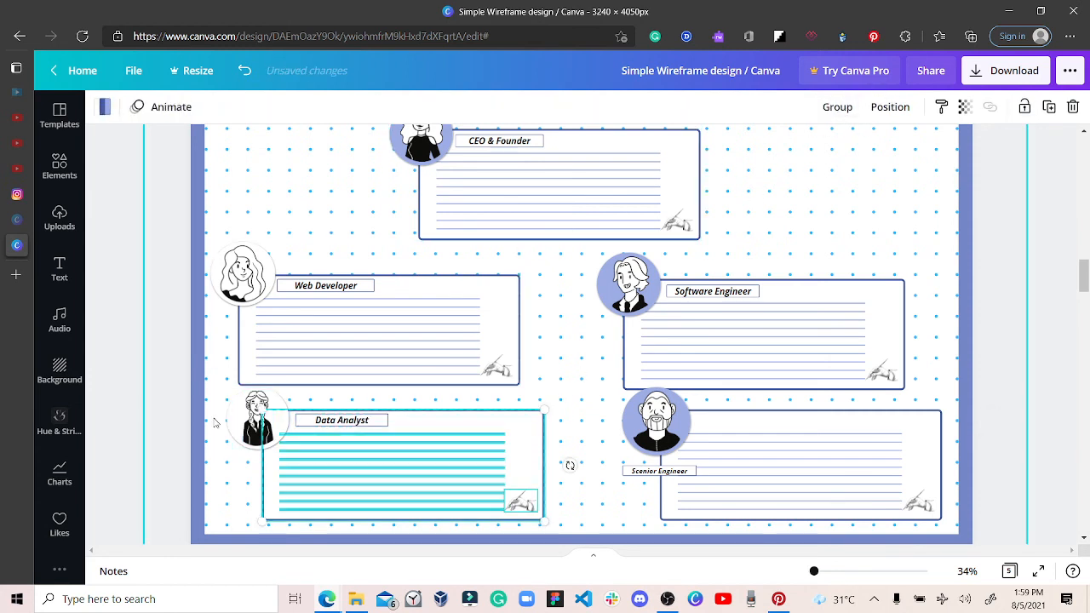
Step: Group the small Data Analyst portrait, label and lined box, and shift the group slightly right and down
drag(214, 420, 567, 521)
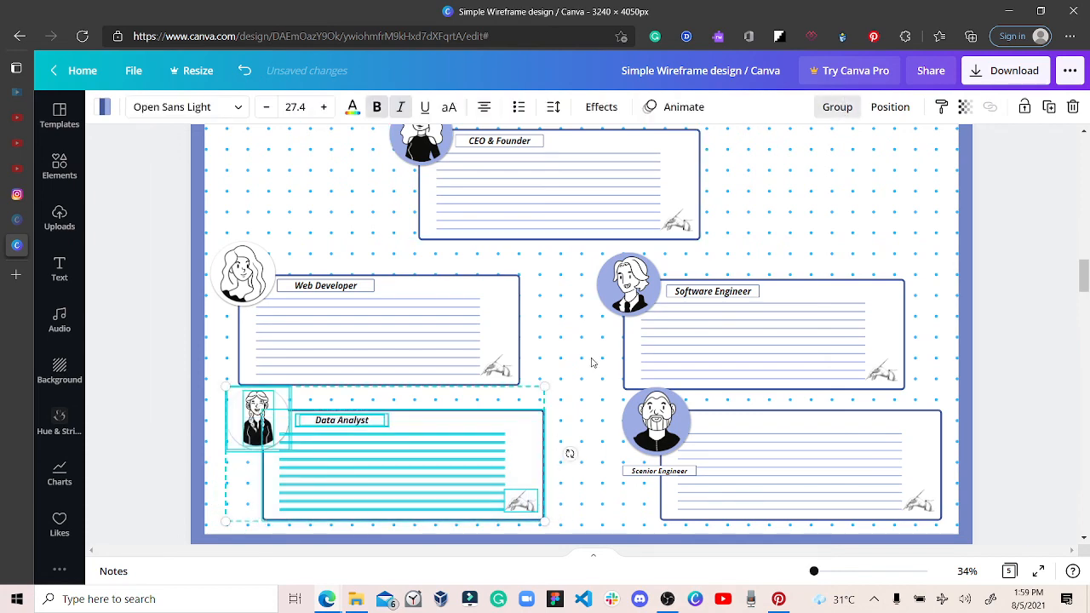
key(ctrl+g)
click(463, 449)
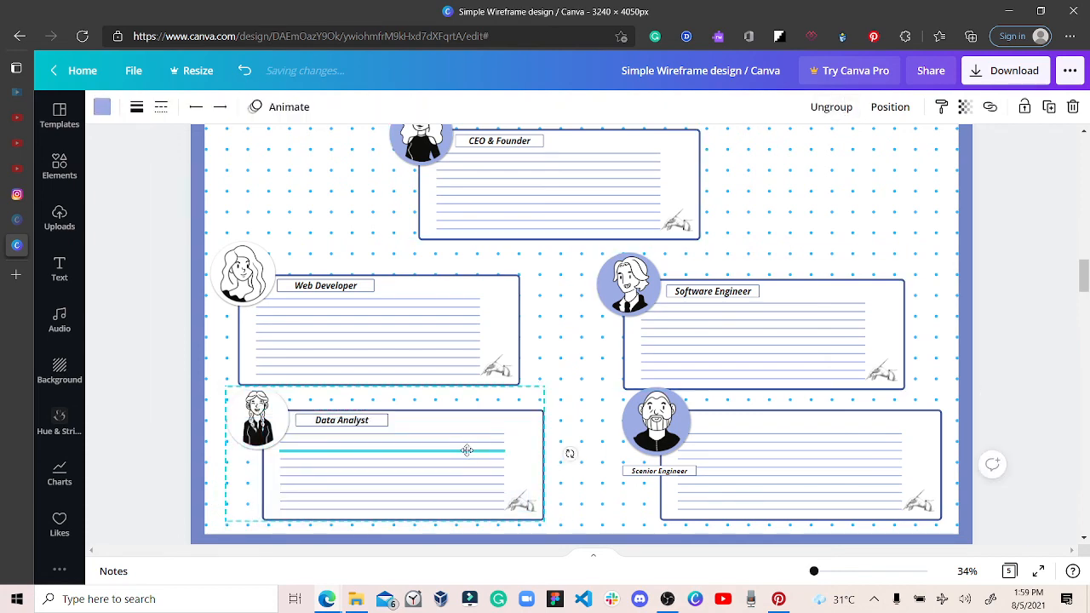
drag(466, 450, 477, 447)
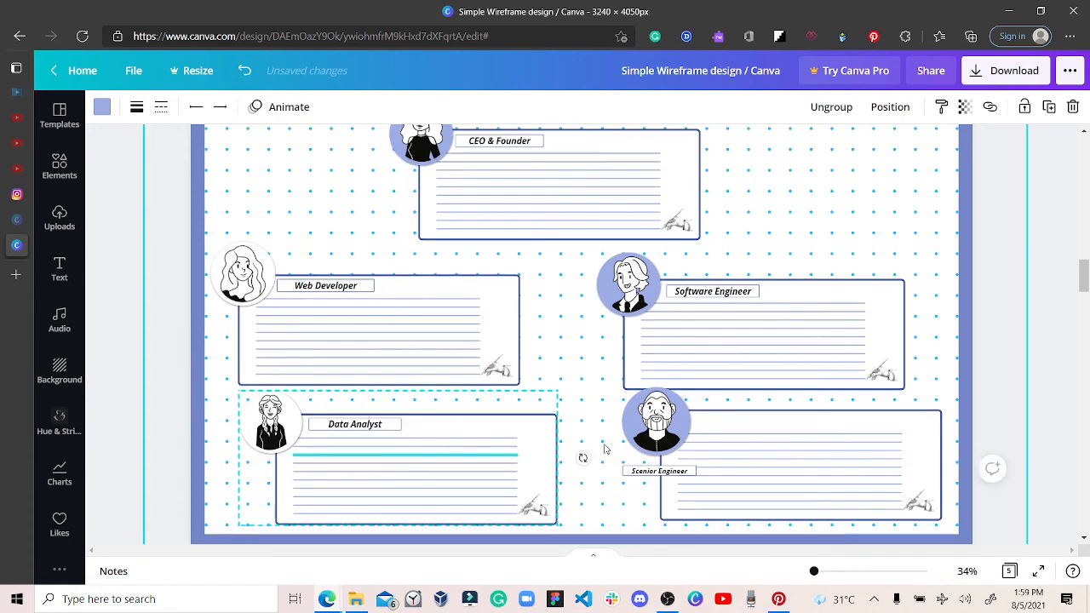
Step: Shrink the small Scenior Engineer portrait on the bottom-right box's corner and move its label inside the box
drag(596, 450, 625, 451)
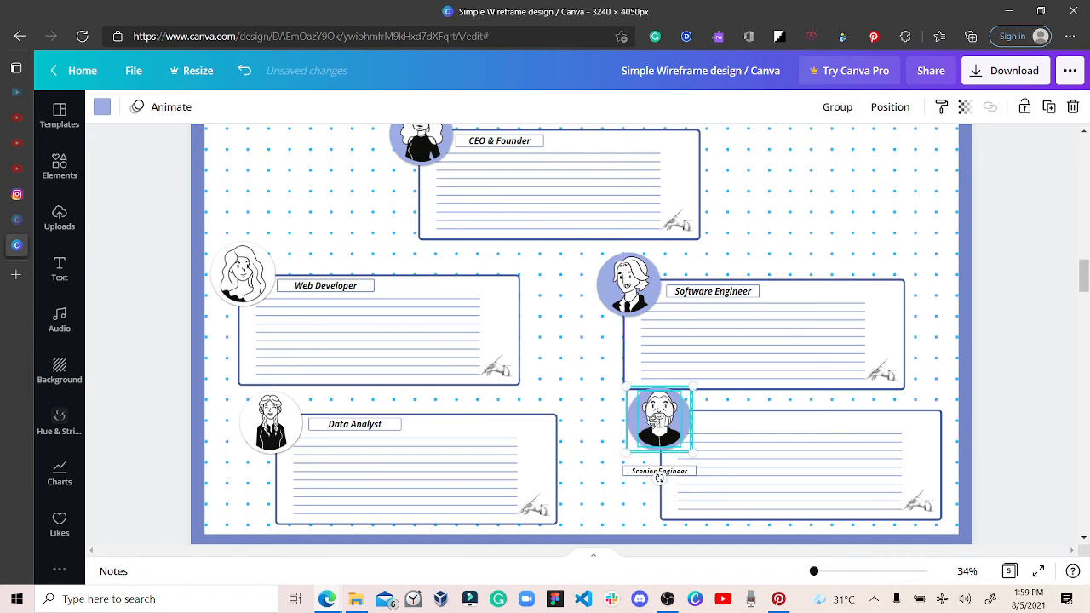
drag(659, 417, 656, 423)
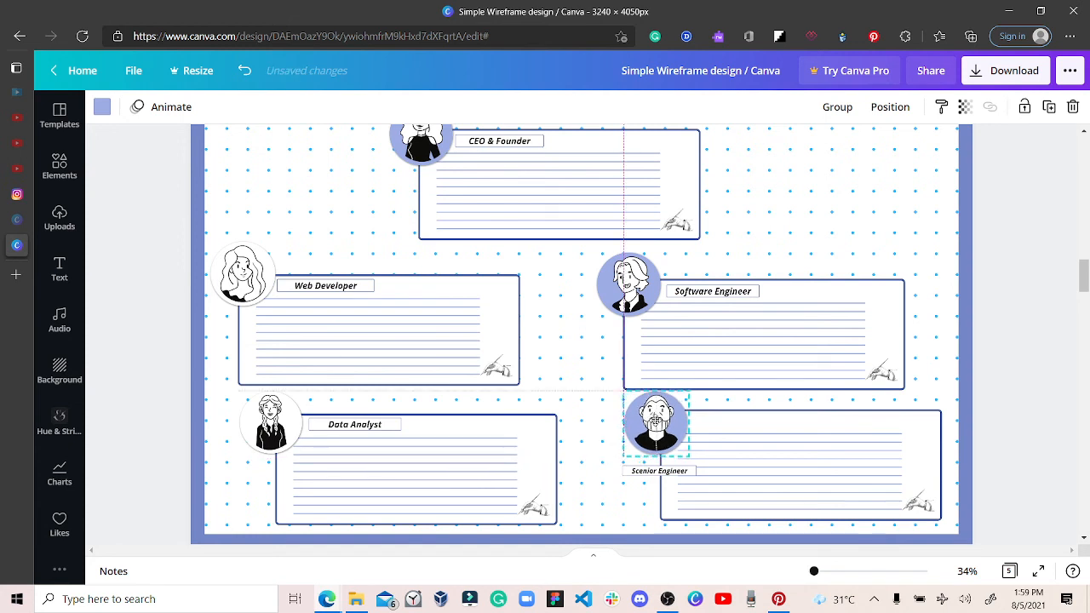
drag(629, 479, 628, 479)
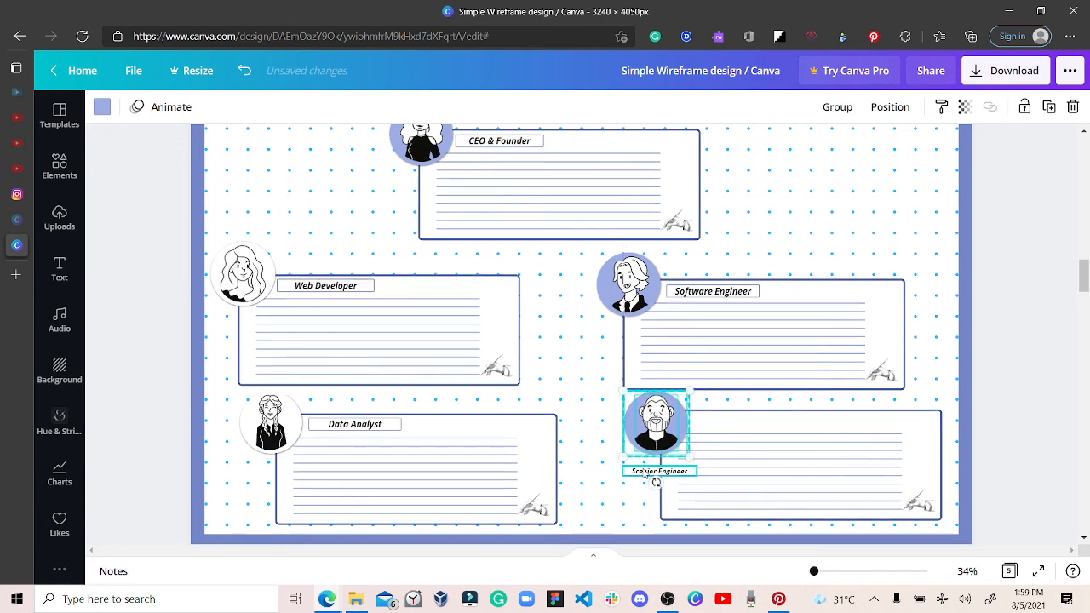
key(ctrl+g)
drag(711, 421, 724, 426)
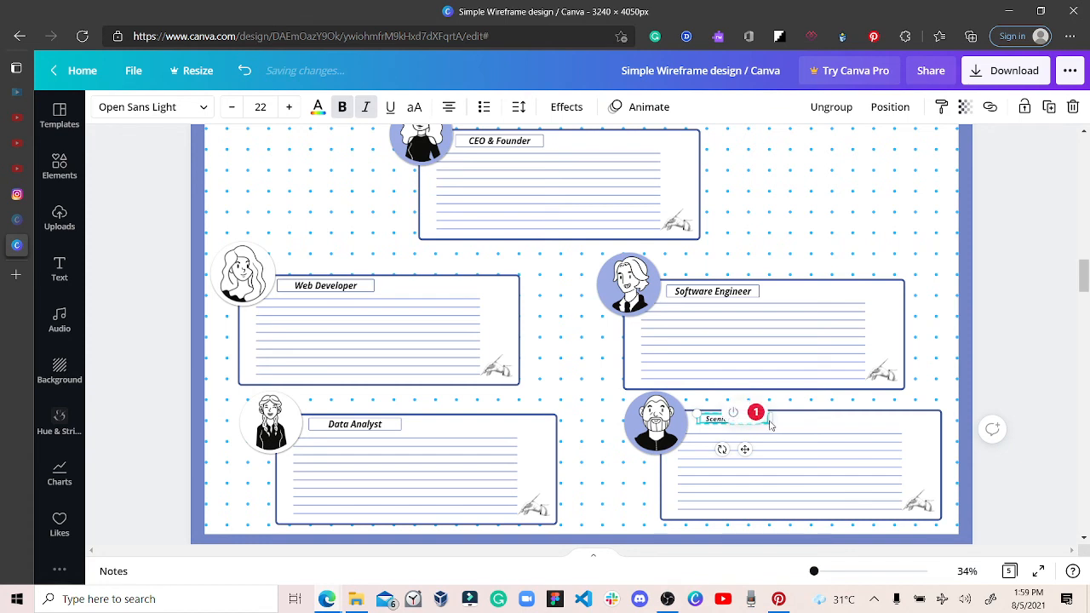
Step: Enlarge the small Scenior Engineer label to about 383 × 54
click(932, 292)
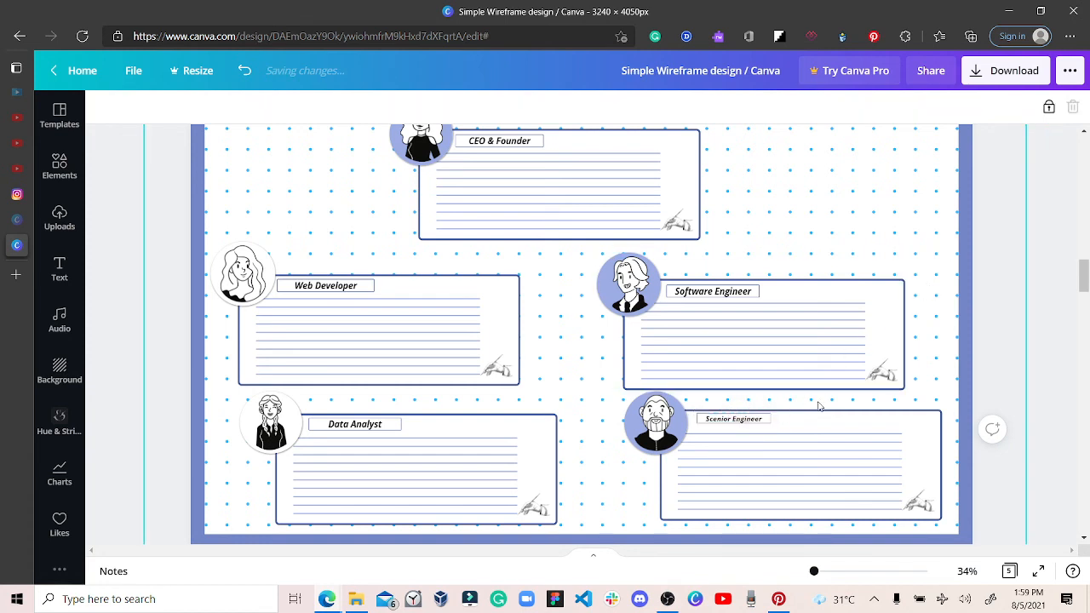
click(769, 418)
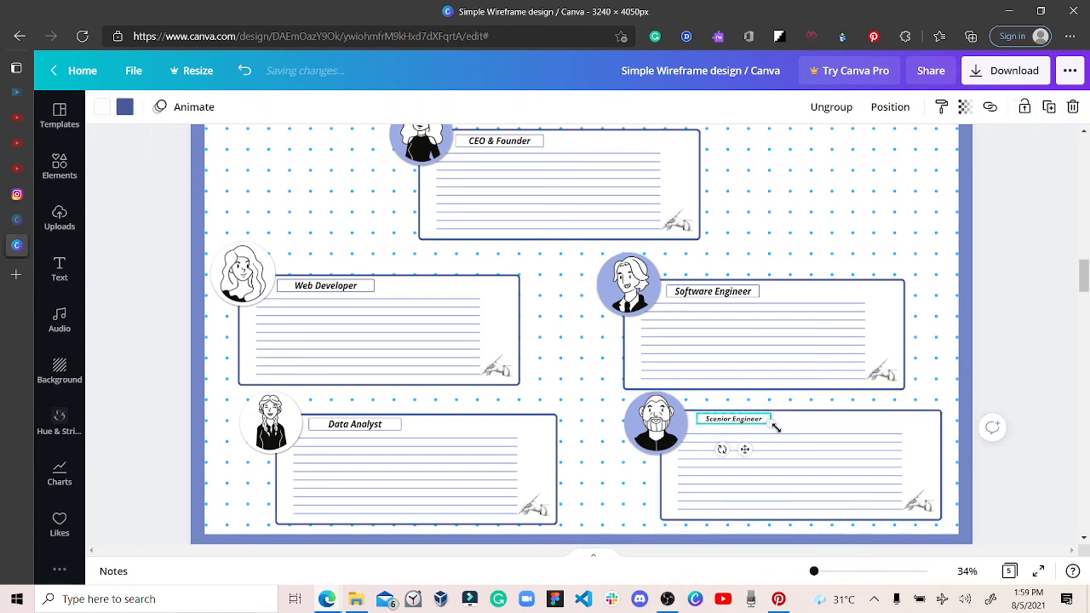
drag(775, 427, 786, 432)
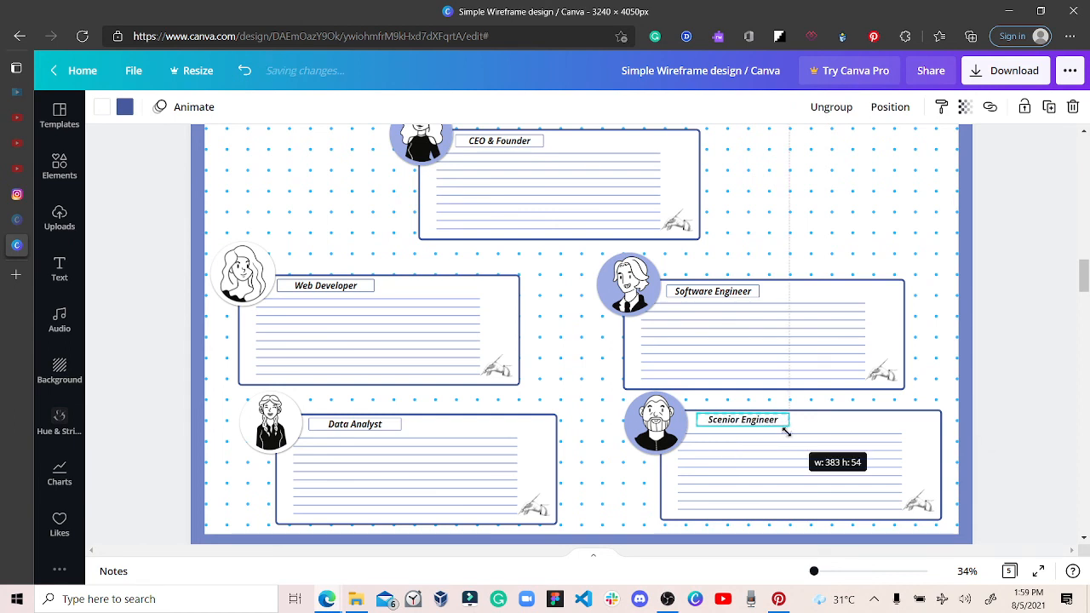
click(752, 421)
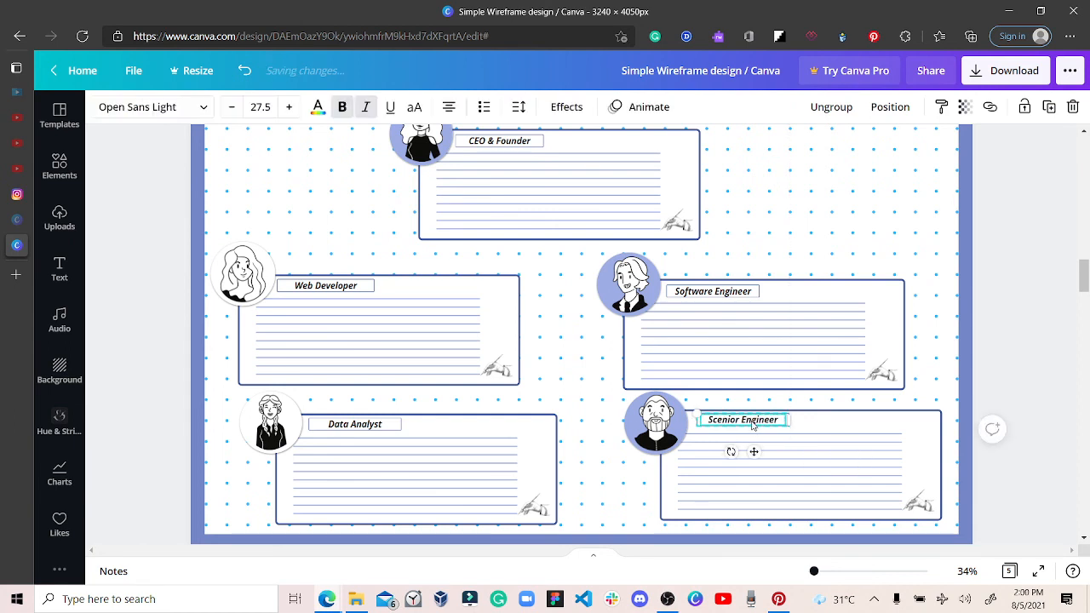
Step: Set the small Scenior Engineer label's font size to 27.4
click(257, 107)
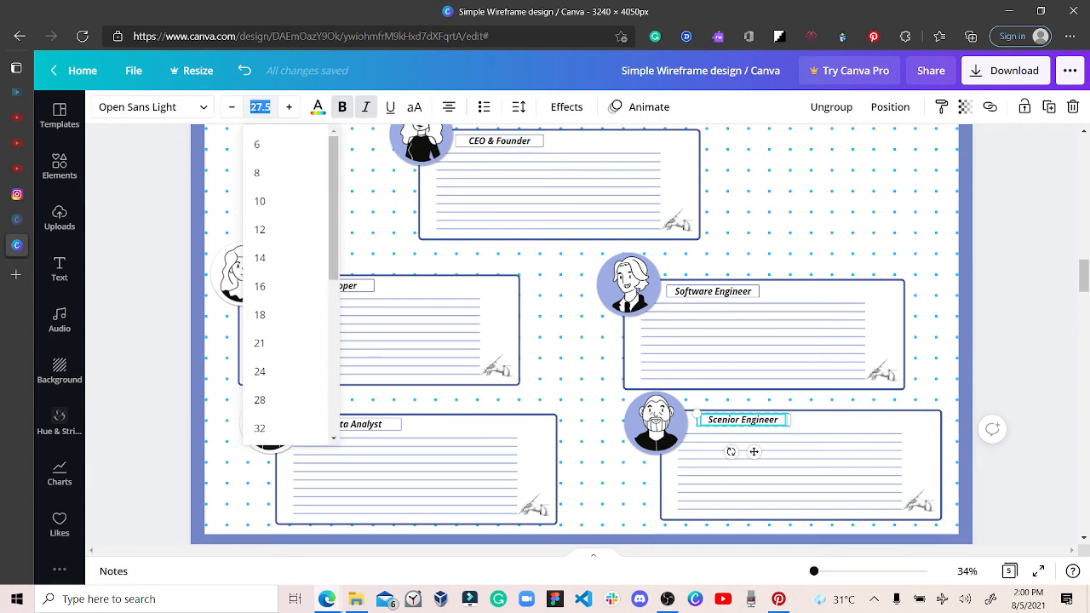
text(2)
text(7.43)
key(Return)
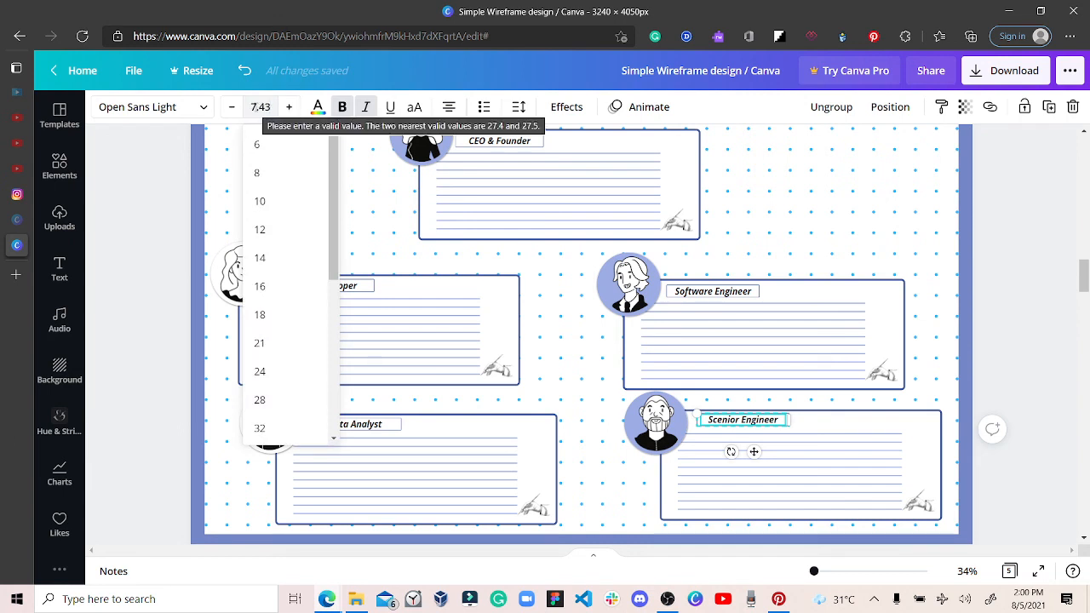
key(BackSpace)
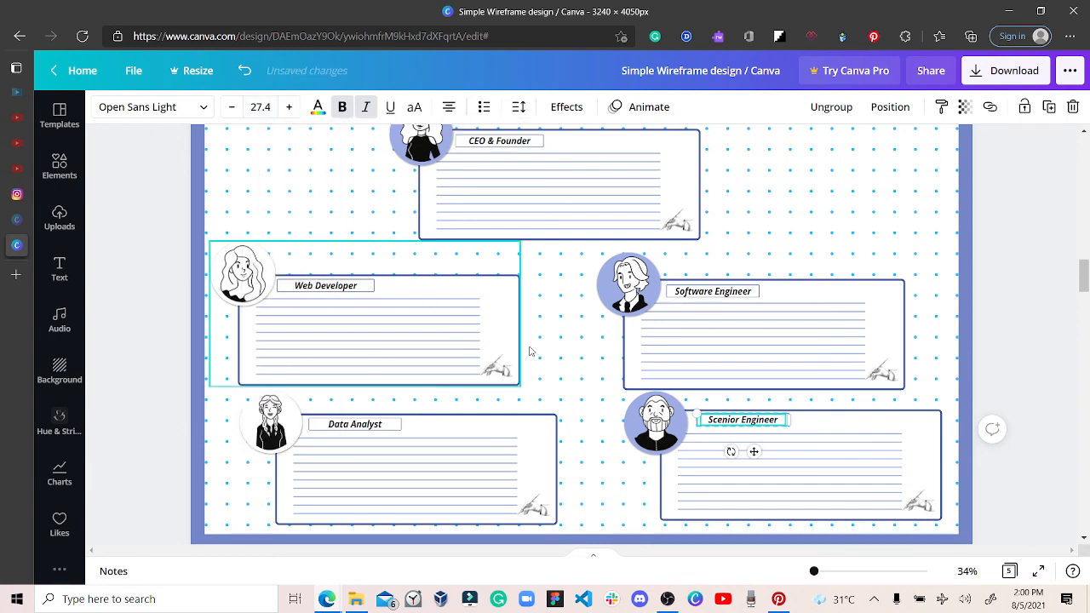
Step: Group the small Scenior Engineer portrait, its role label and the lined box into one unit
click(450, 452)
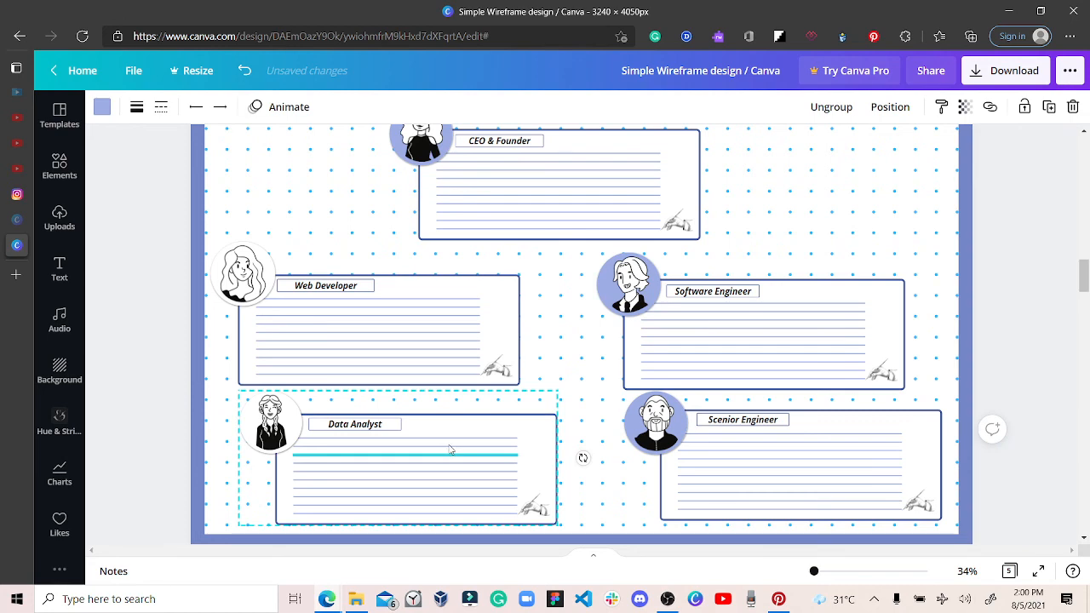
click(291, 427)
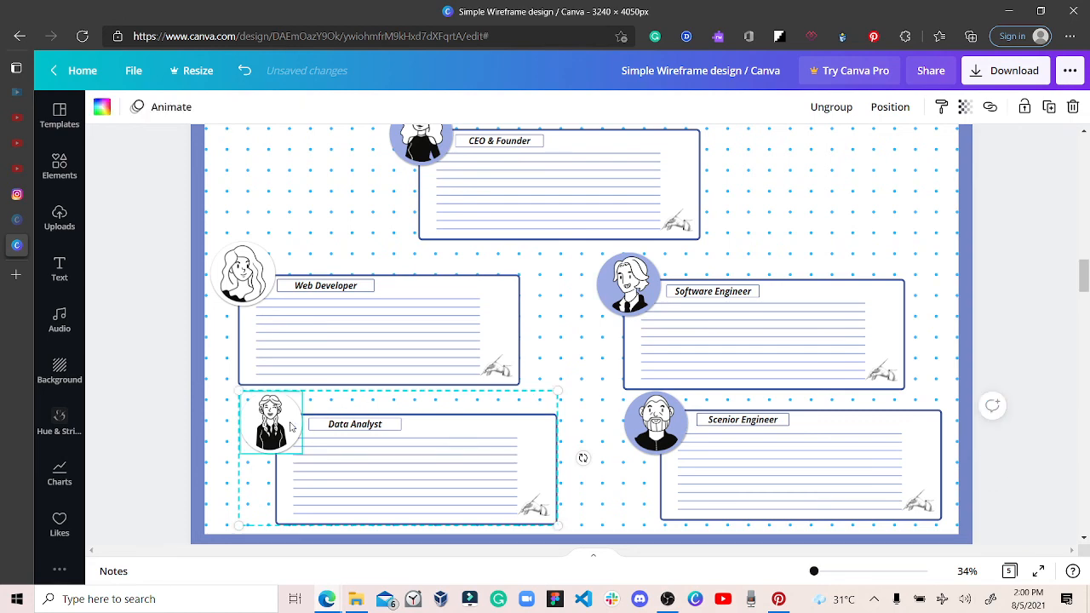
click(719, 484)
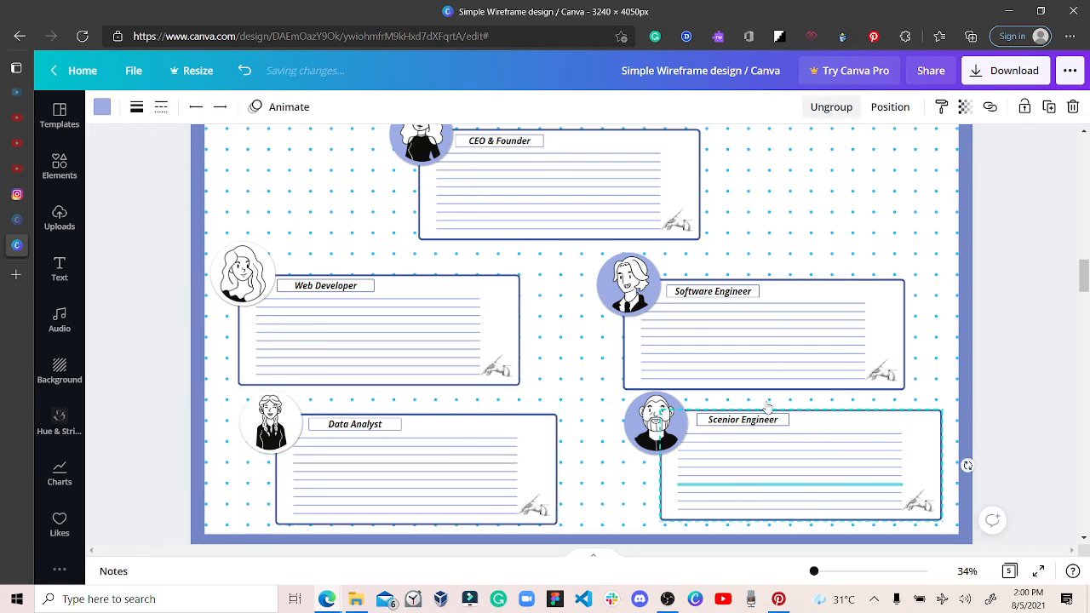
click(742, 419)
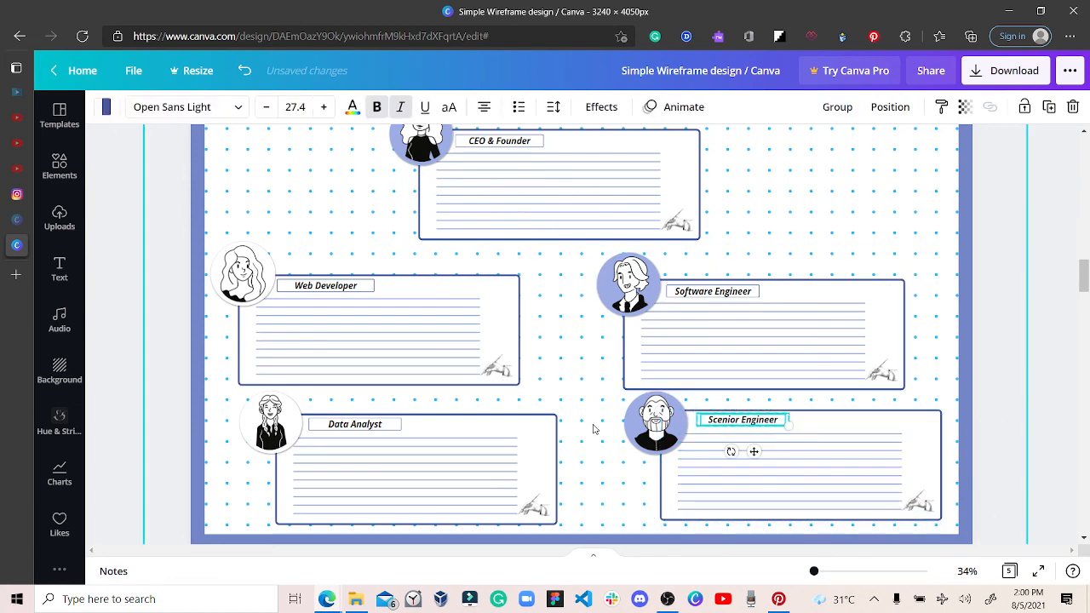
drag(593, 428, 937, 513)
click(837, 107)
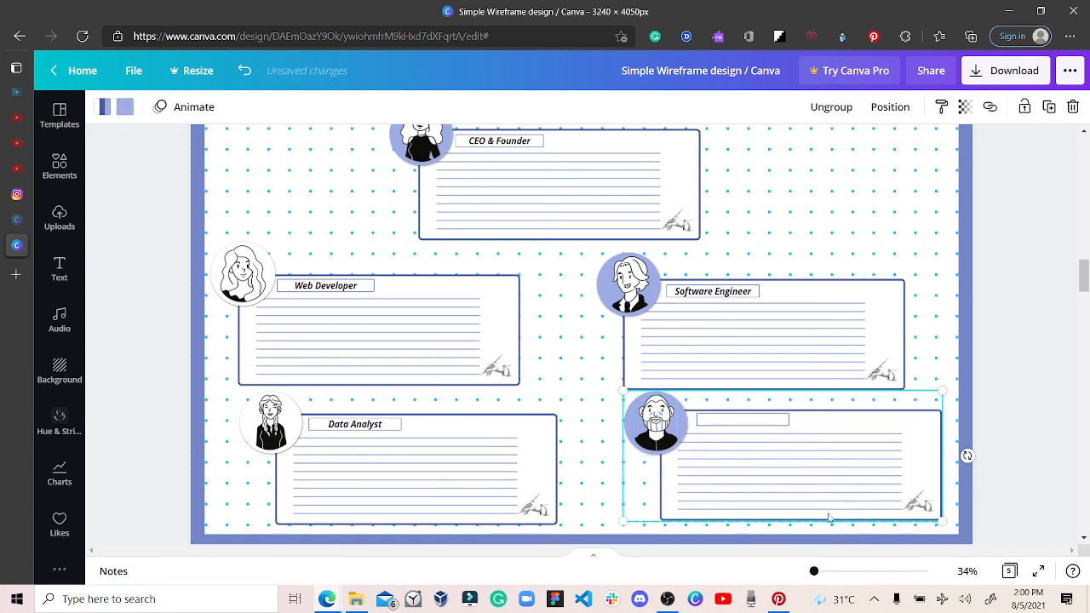
Step: Move the small Software Engineer group slightly left, keeping it level in its row
drag(814, 571, 811, 571)
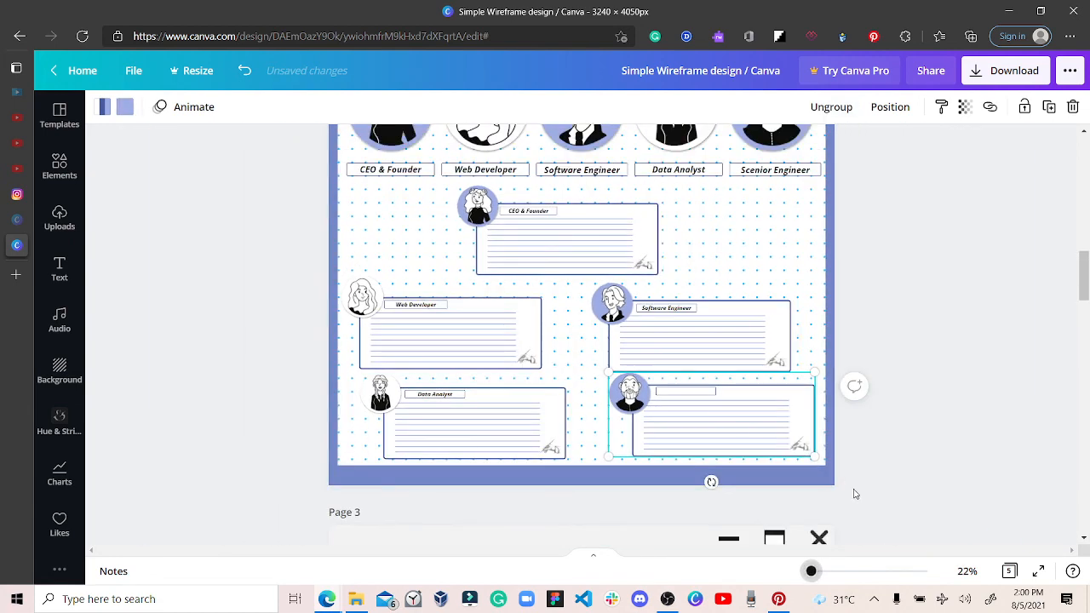
click(907, 384)
click(764, 356)
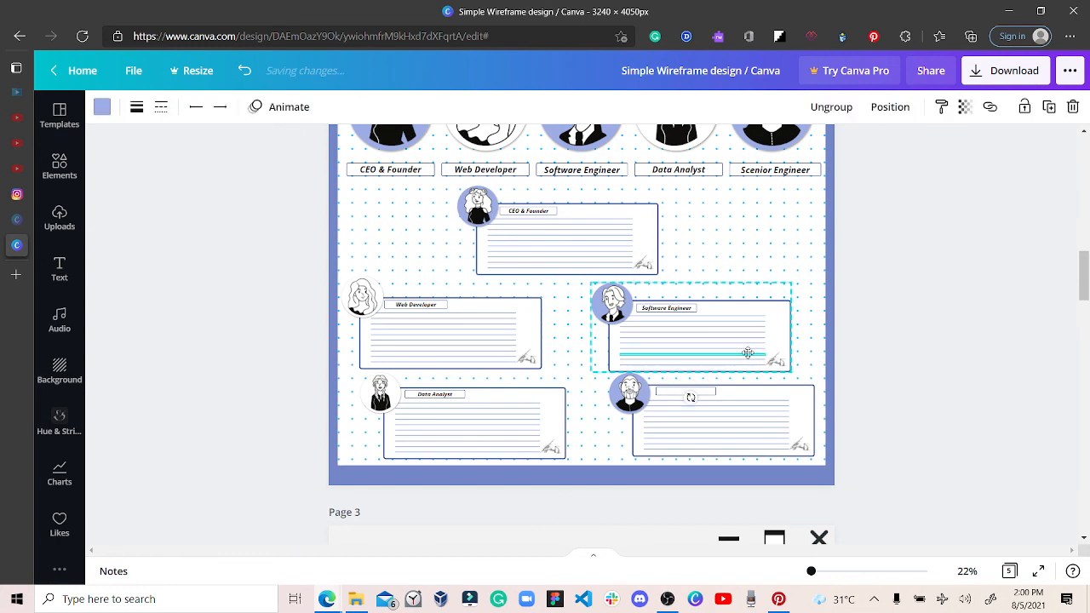
drag(748, 352, 745, 353)
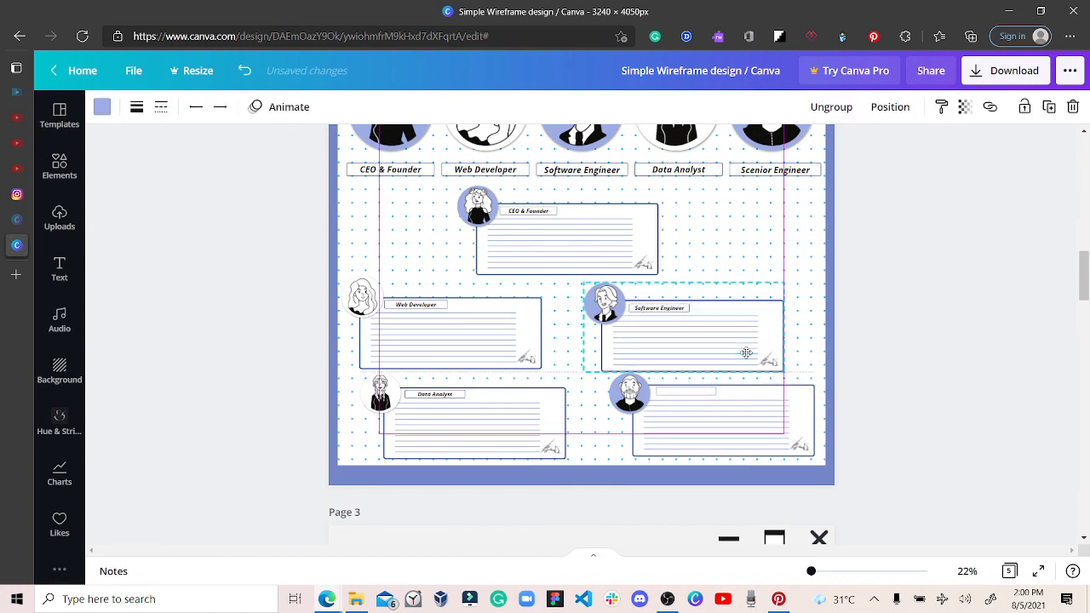
drag(746, 352, 744, 352)
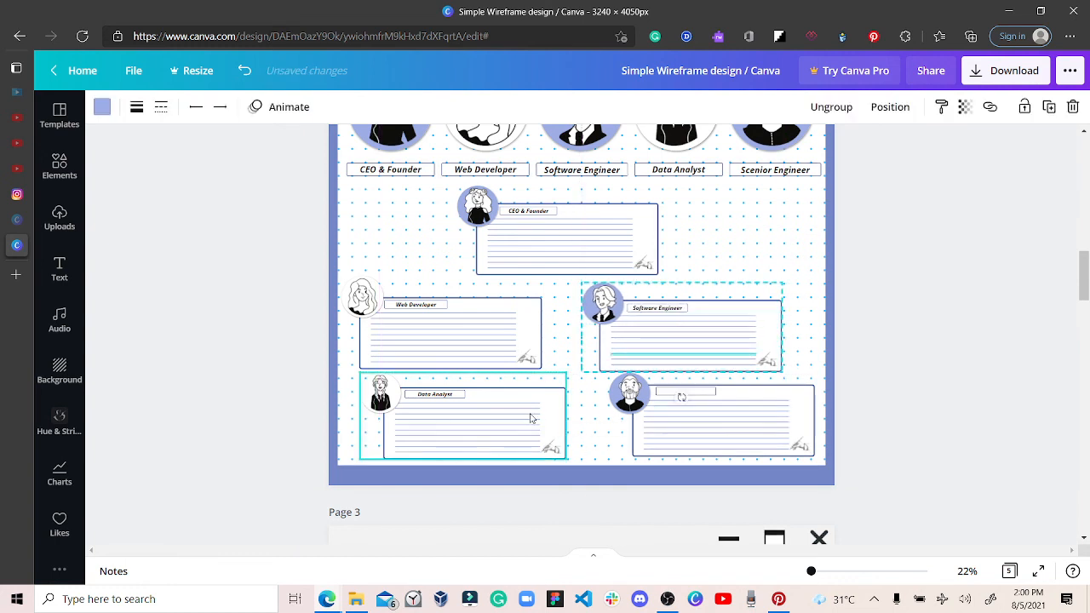
Step: Shift the Data Analyst group slightly right and lower the Scenior Engineer group to align with its bottom edge
drag(530, 418, 543, 414)
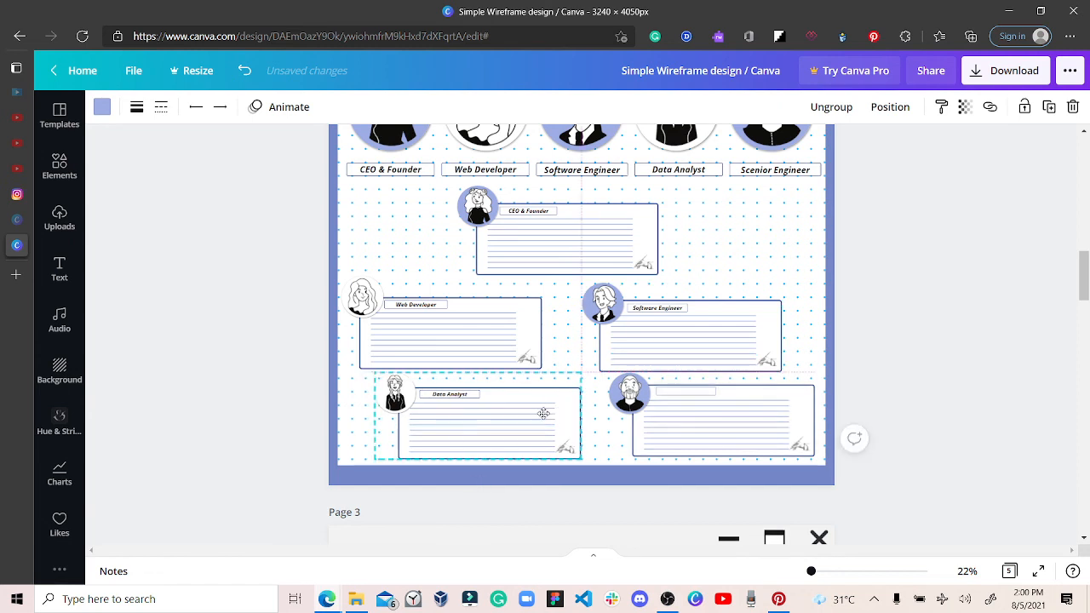
click(670, 427)
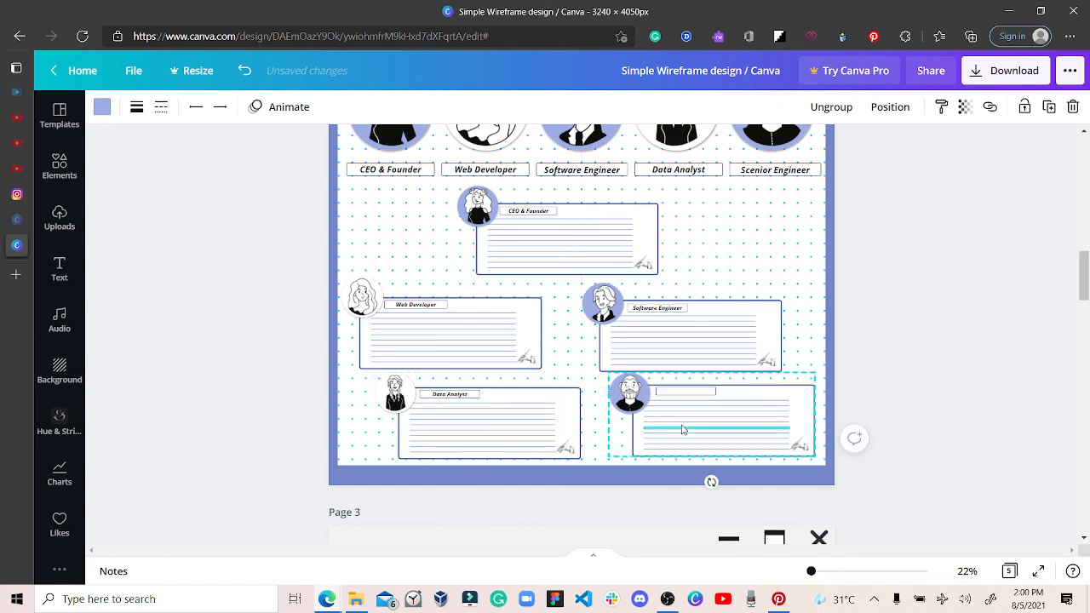
drag(682, 429, 682, 432)
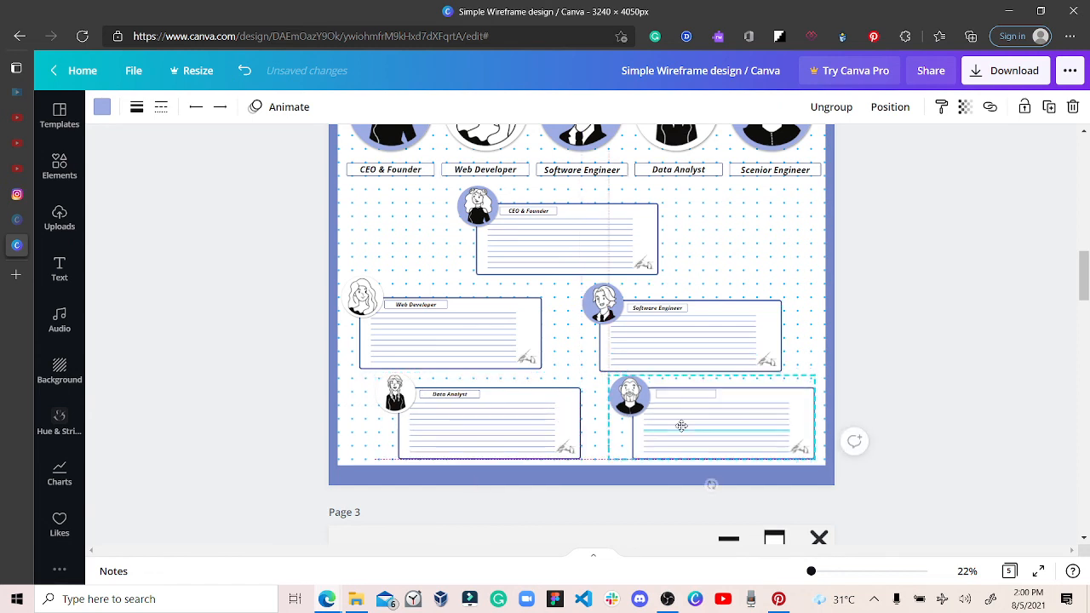
click(846, 330)
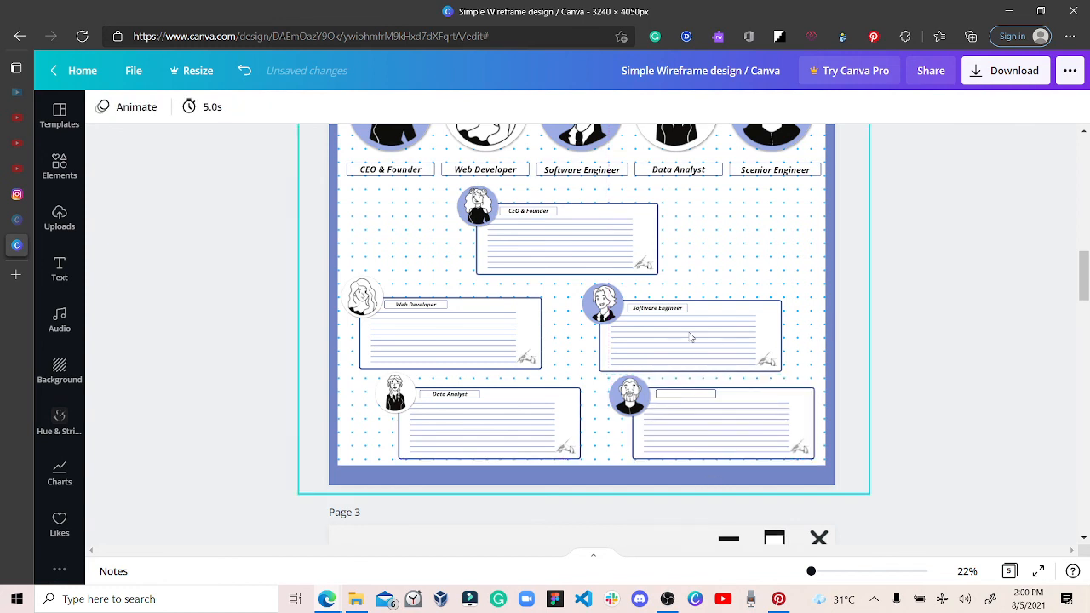
Step: Move the small CEO & Founder group slightly right, centred more over the boxes below
click(594, 250)
mouse_move(596, 249)
mouse_down()
mouse_move(641, 246)
mouse_move(617, 245)
mouse_up()
click(886, 251)
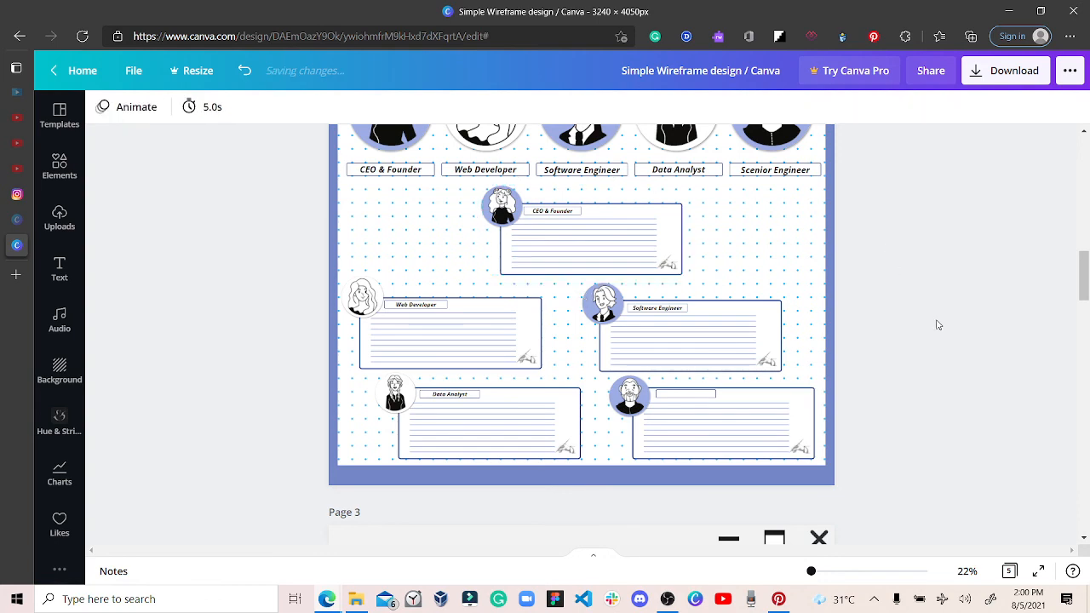
Step: In the page overview, move the last page to third position, directly after the About Us page
scroll(940, 324, up, 3)
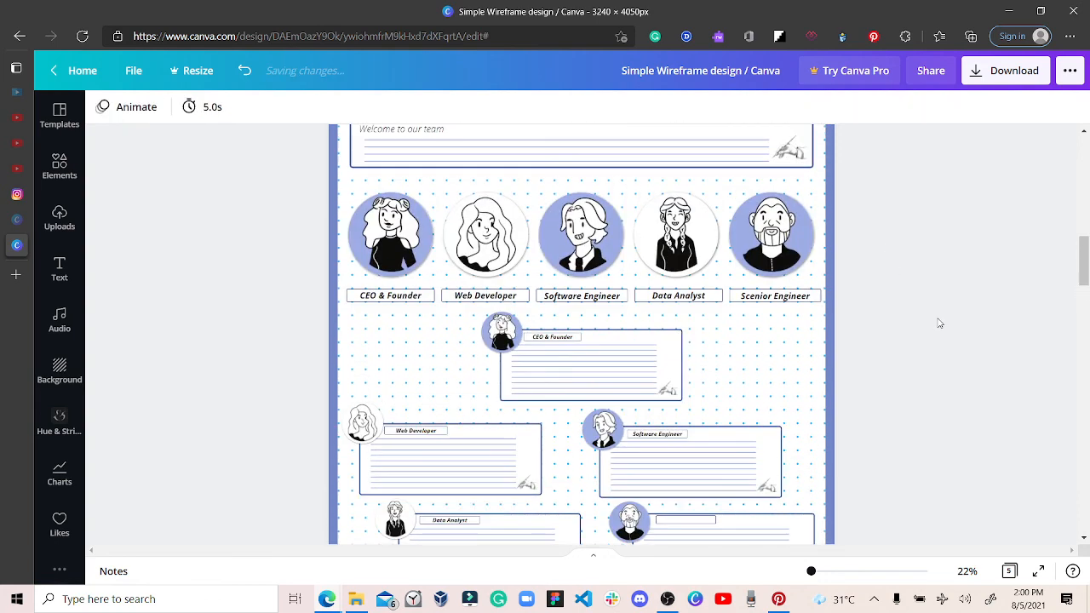
scroll(940, 323, down, 3)
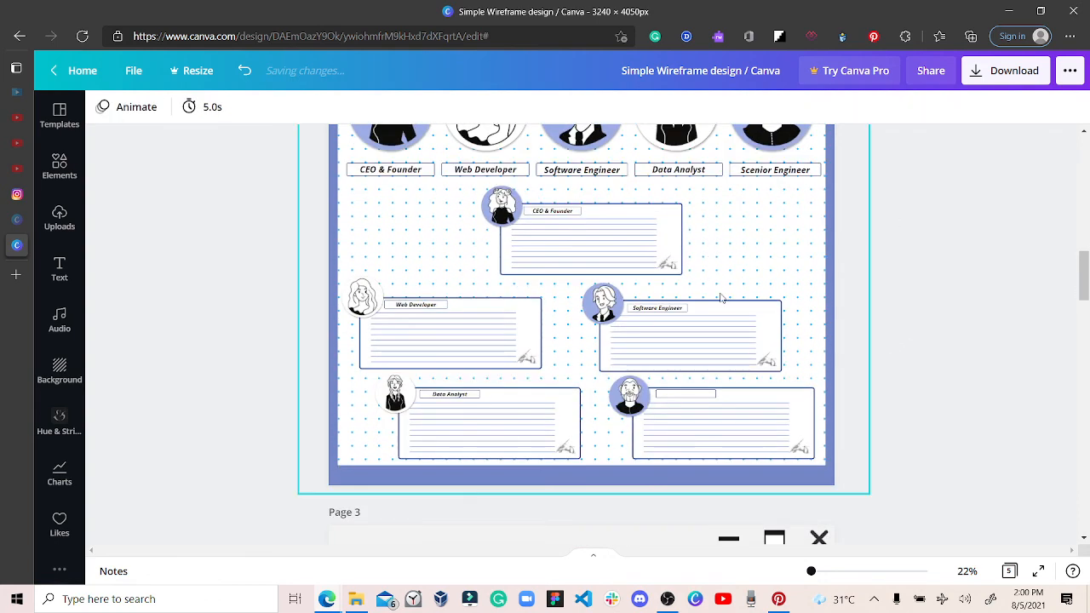
scroll(720, 297, up, 6)
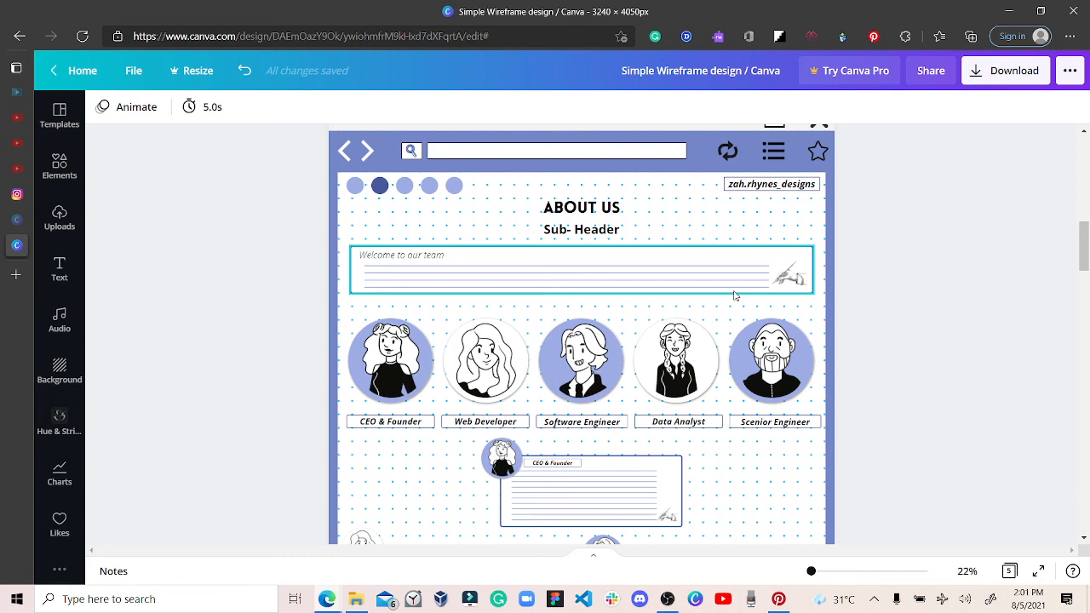
click(1010, 571)
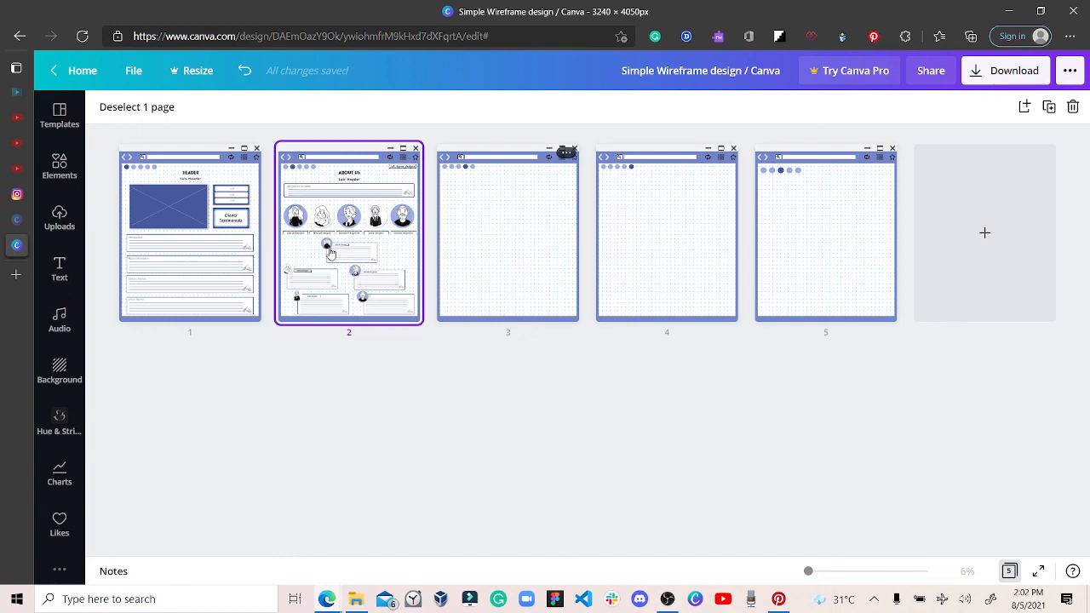
drag(327, 283, 358, 268)
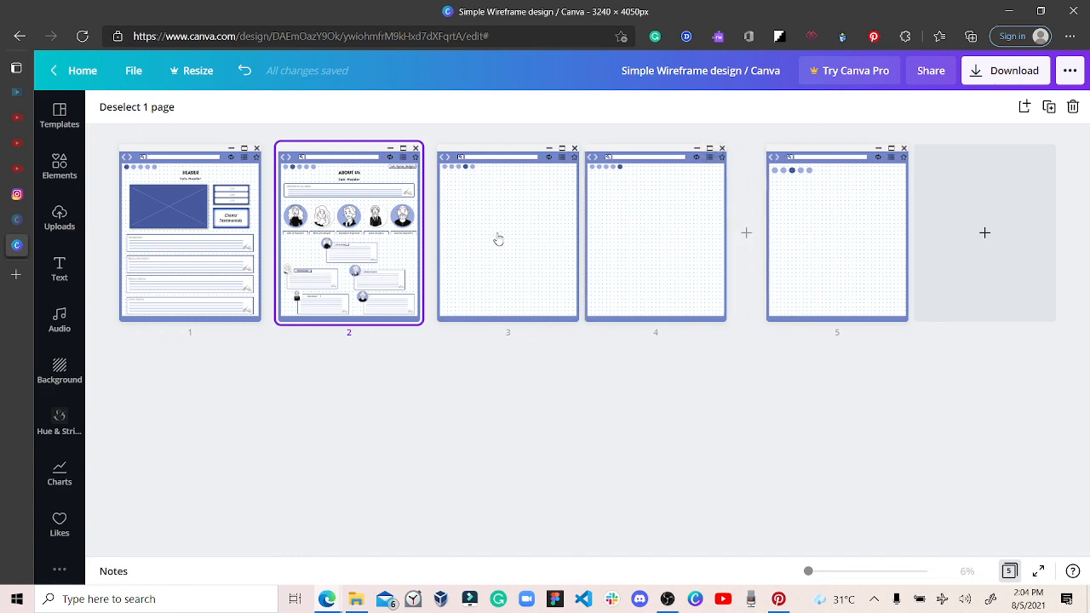
click(462, 232)
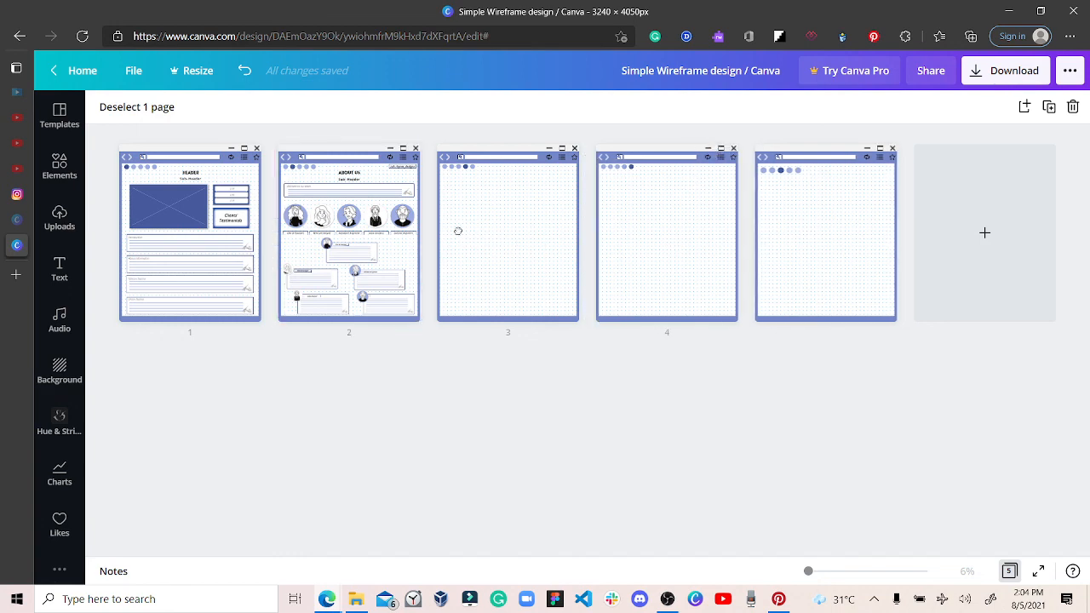
mouse_move(456, 231)
mouse_down()
mouse_move(446, 234)
mouse_move(540, 287)
mouse_move(700, 310)
mouse_up()
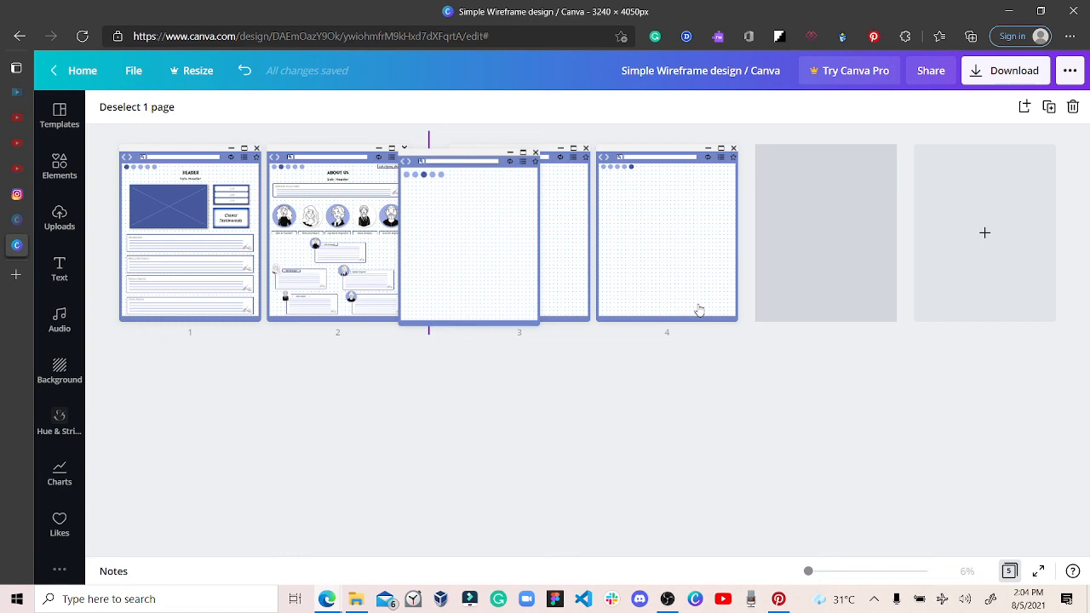
drag(699, 310, 699, 310)
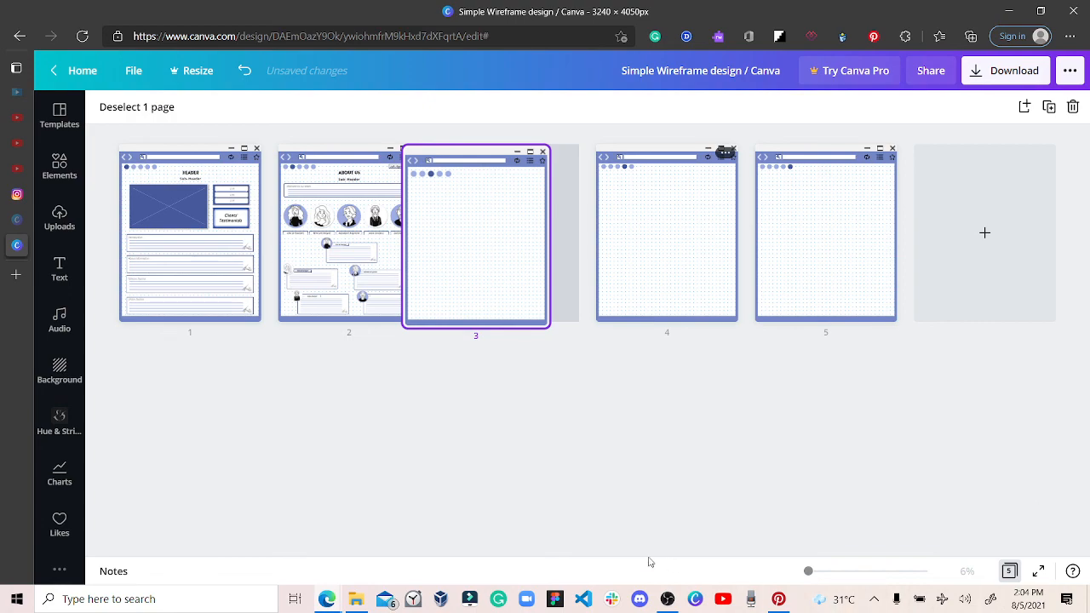
click(666, 599)
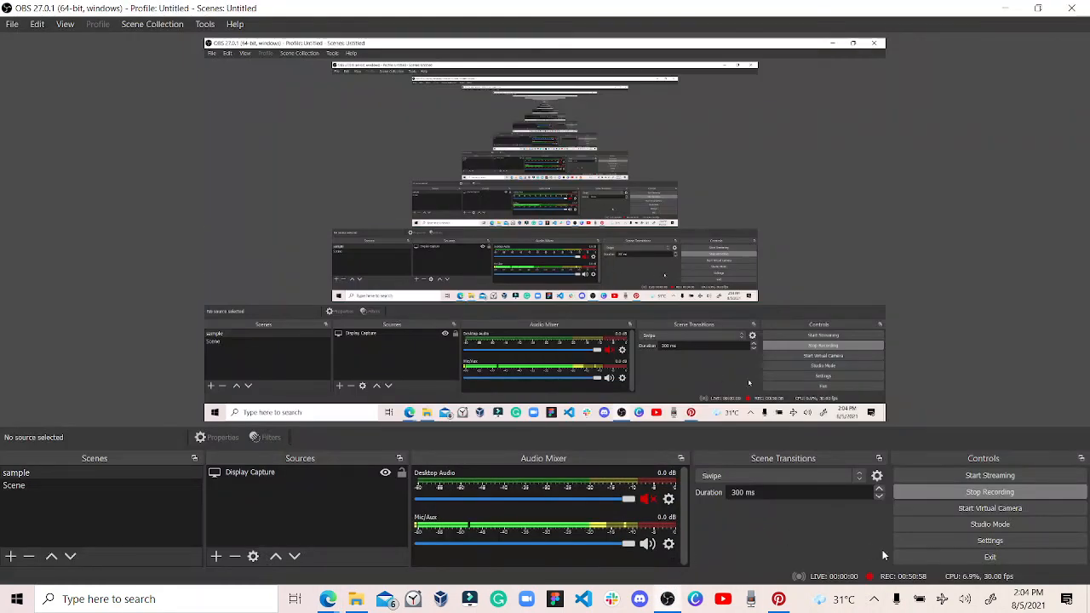